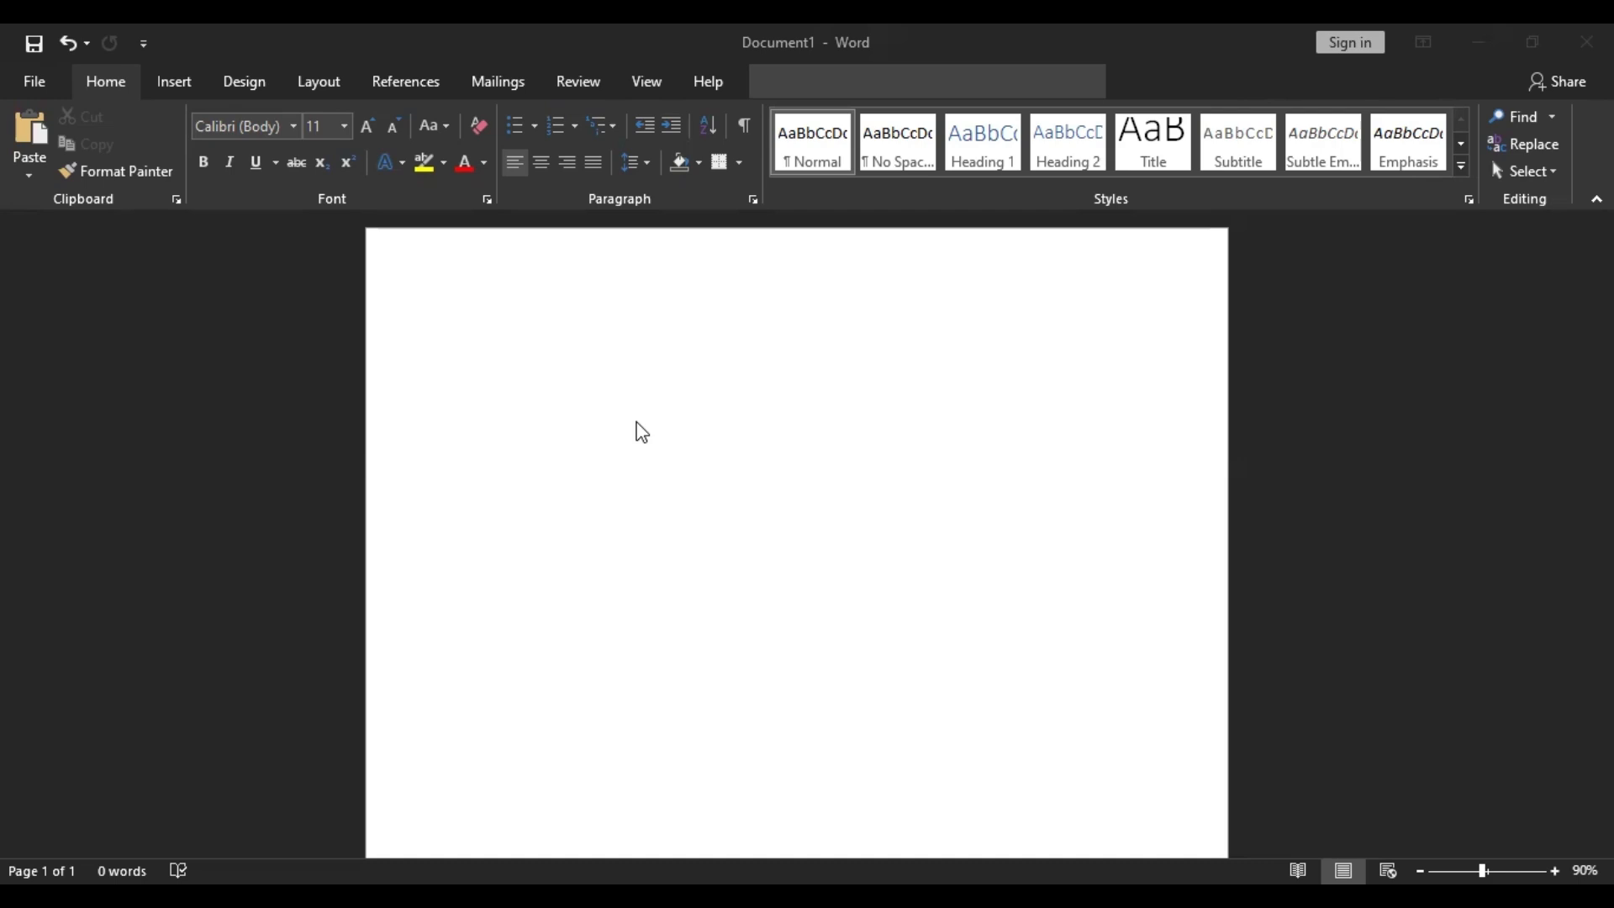
{"action": "left_click", "coordinate": [168, 81]}
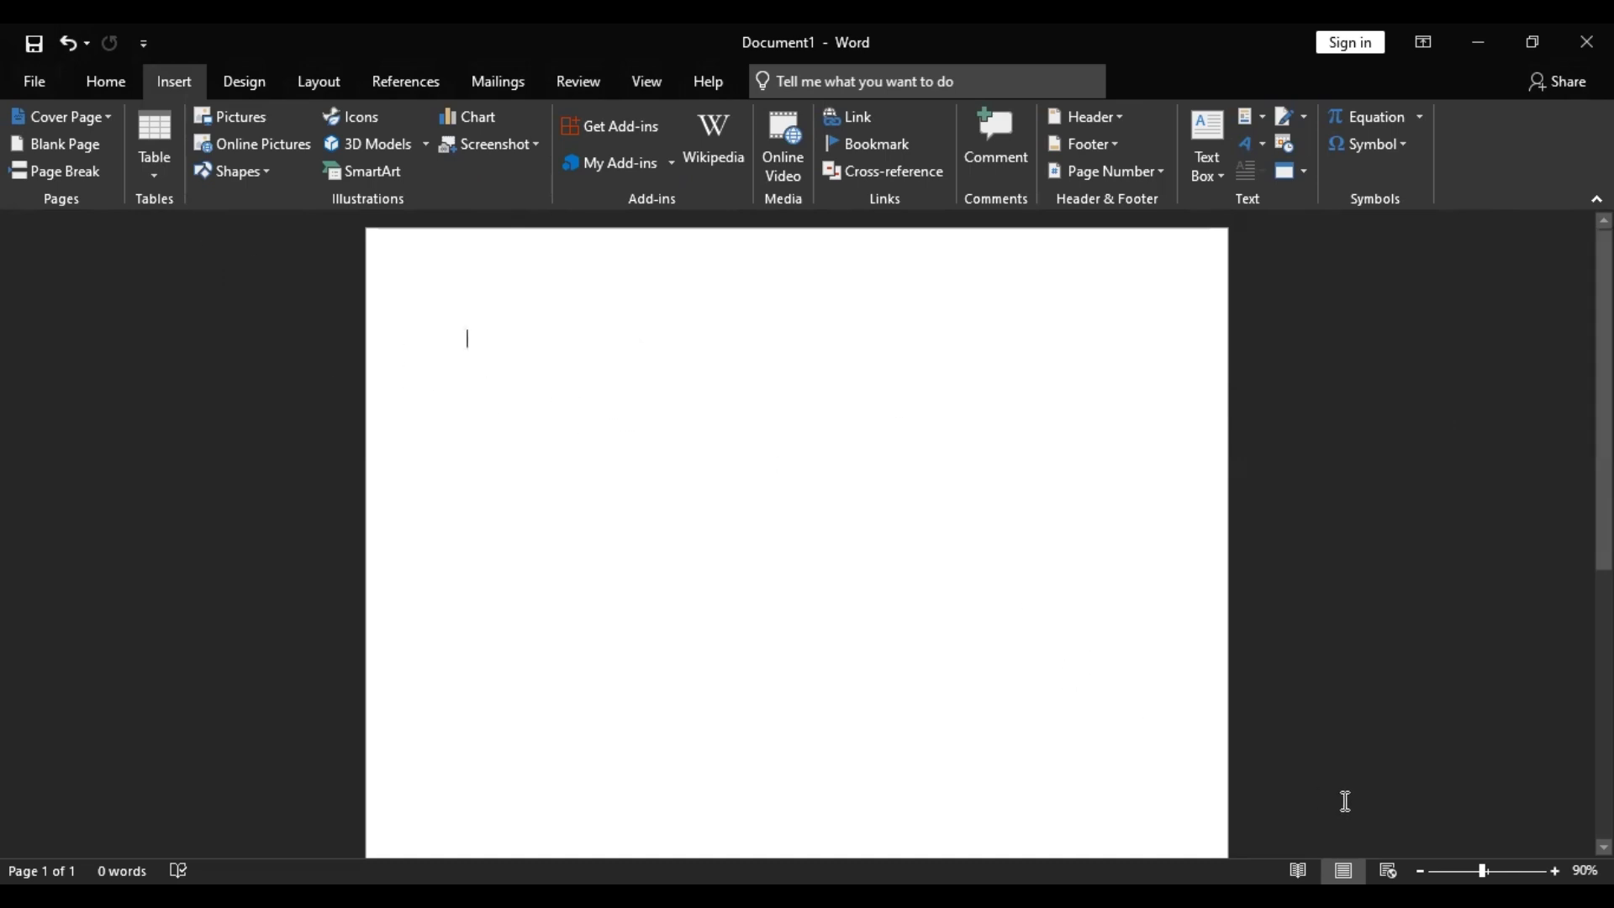
{"action": "left_click", "coordinate": [1389, 870]}
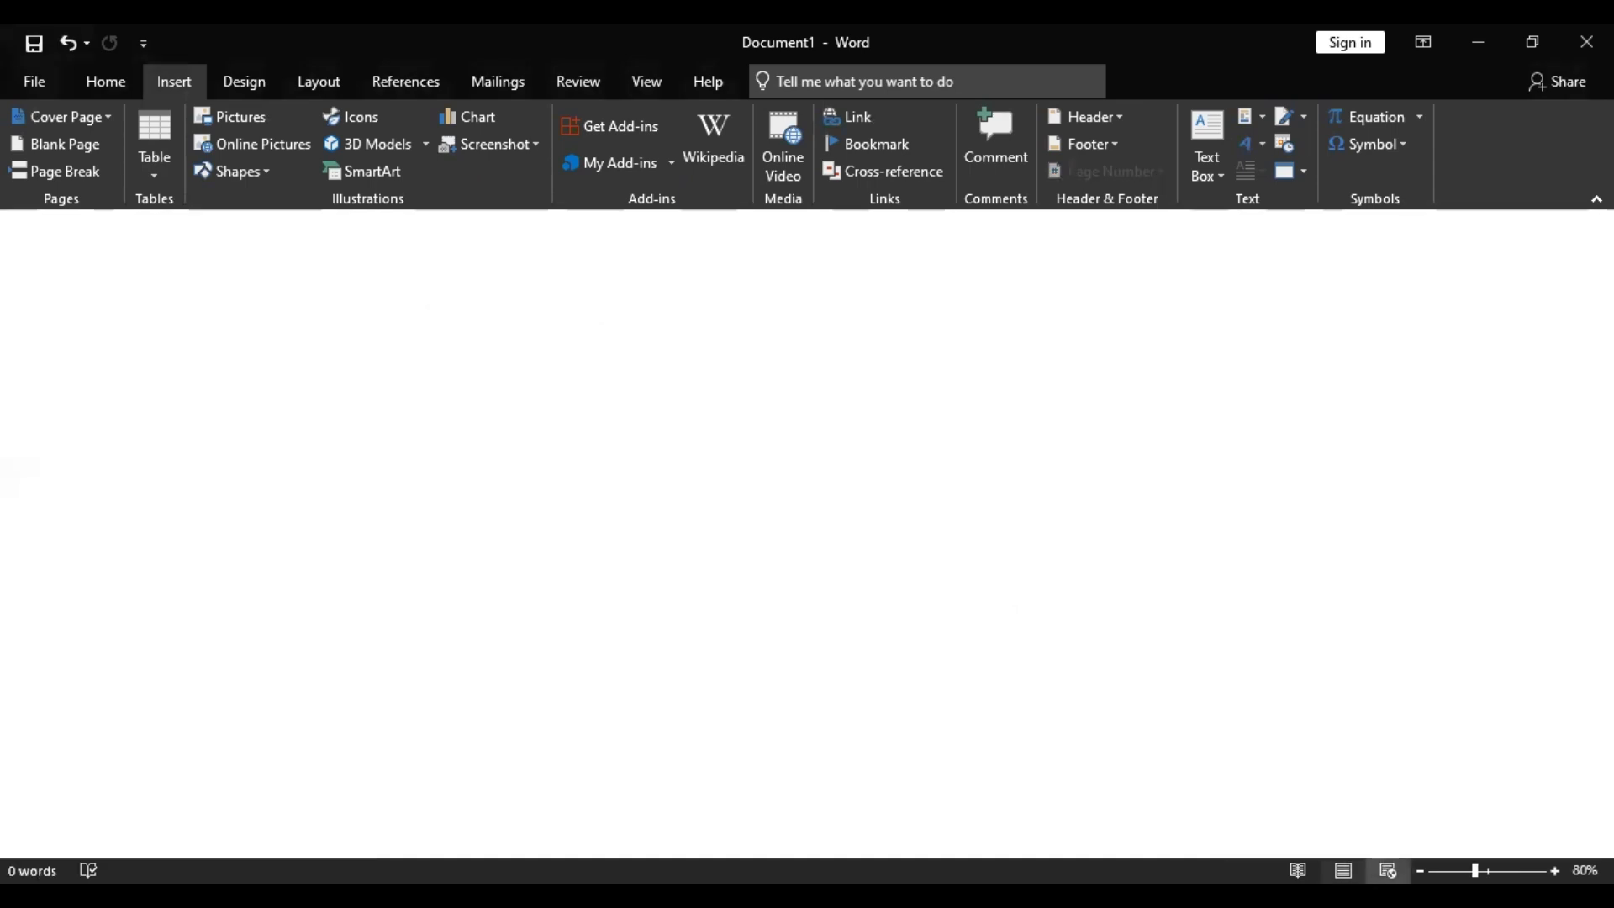
{"action": "left_click", "coordinate": [1298, 870]}
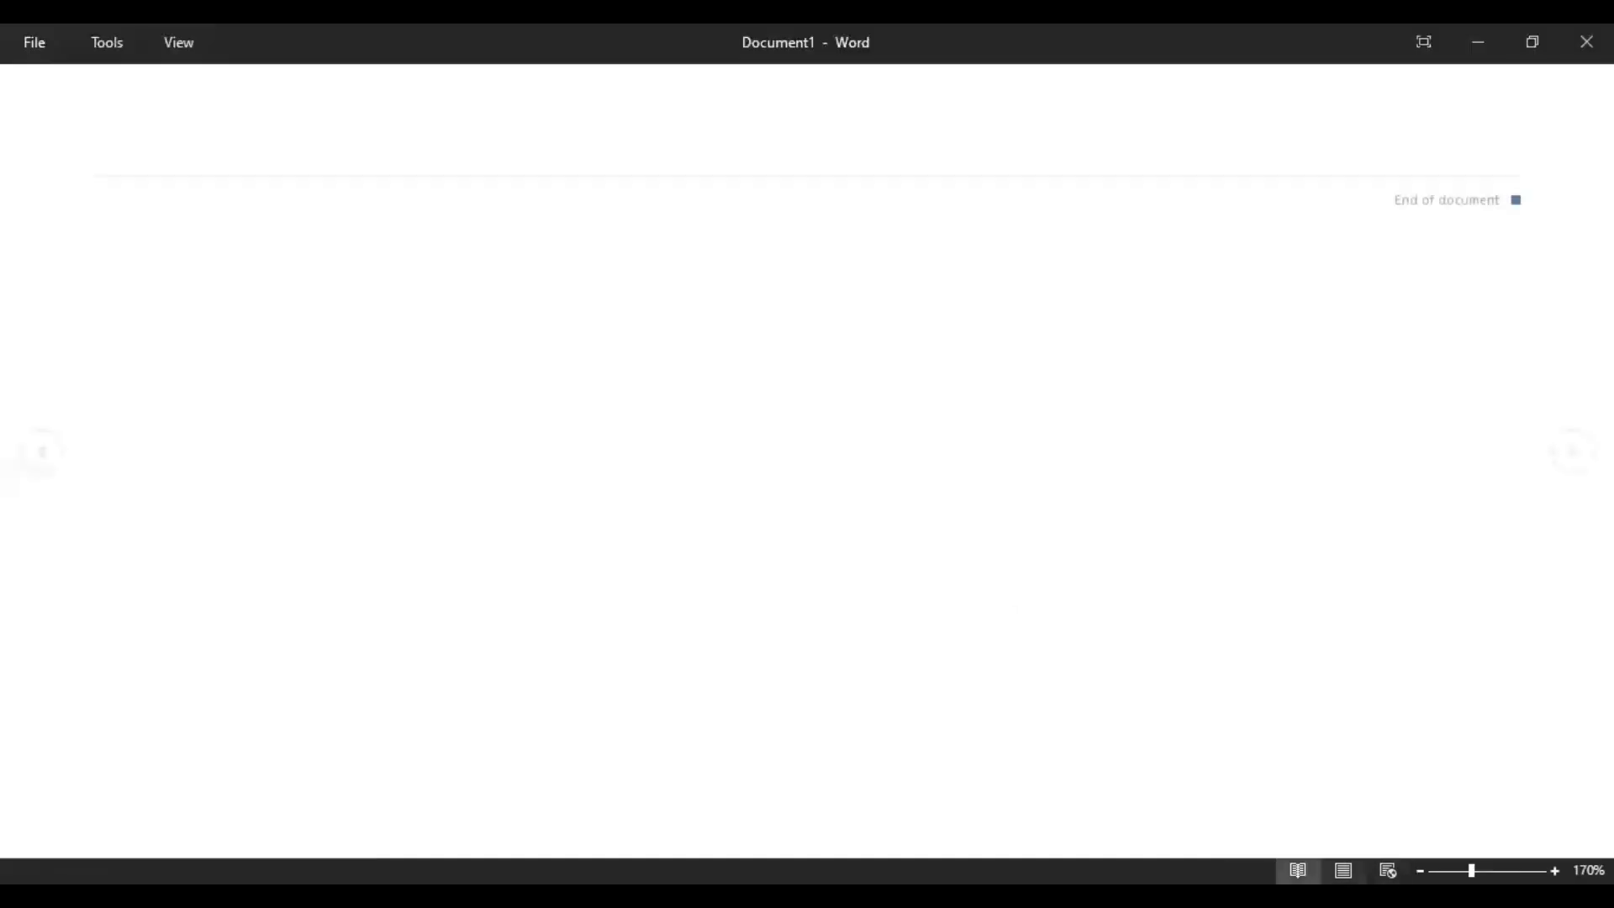
{"action": "key", "text": "Escape"}
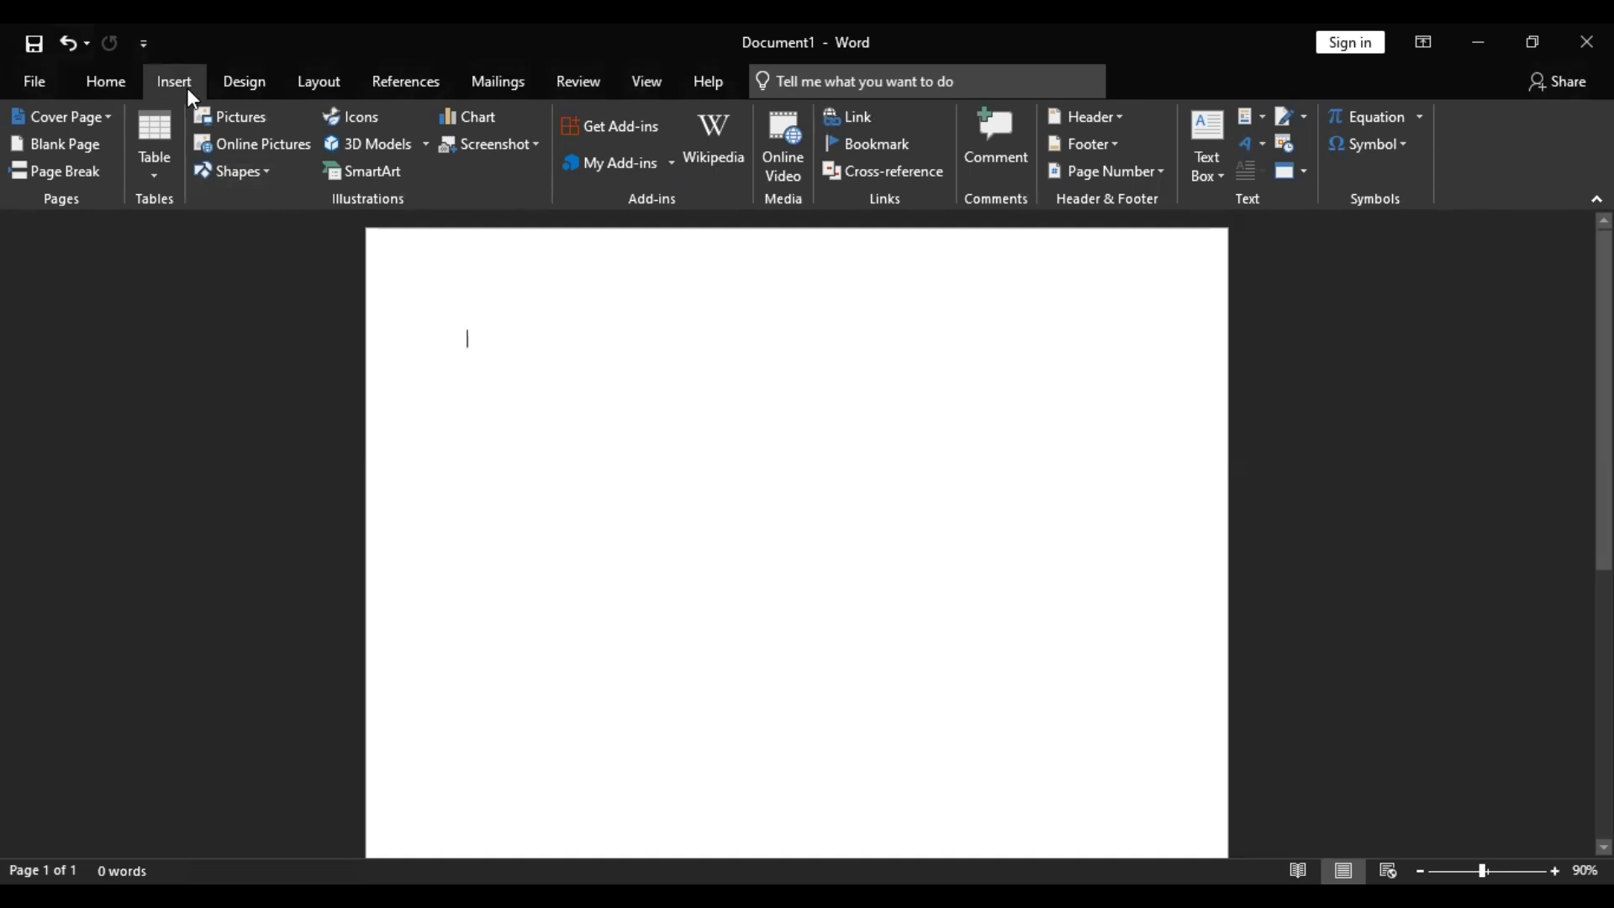
Step: Draw a wide, thin rectangle near the top of the page, about 0.28" high and 5.15" wide
{"action": "left_click", "coordinate": [212, 174]}
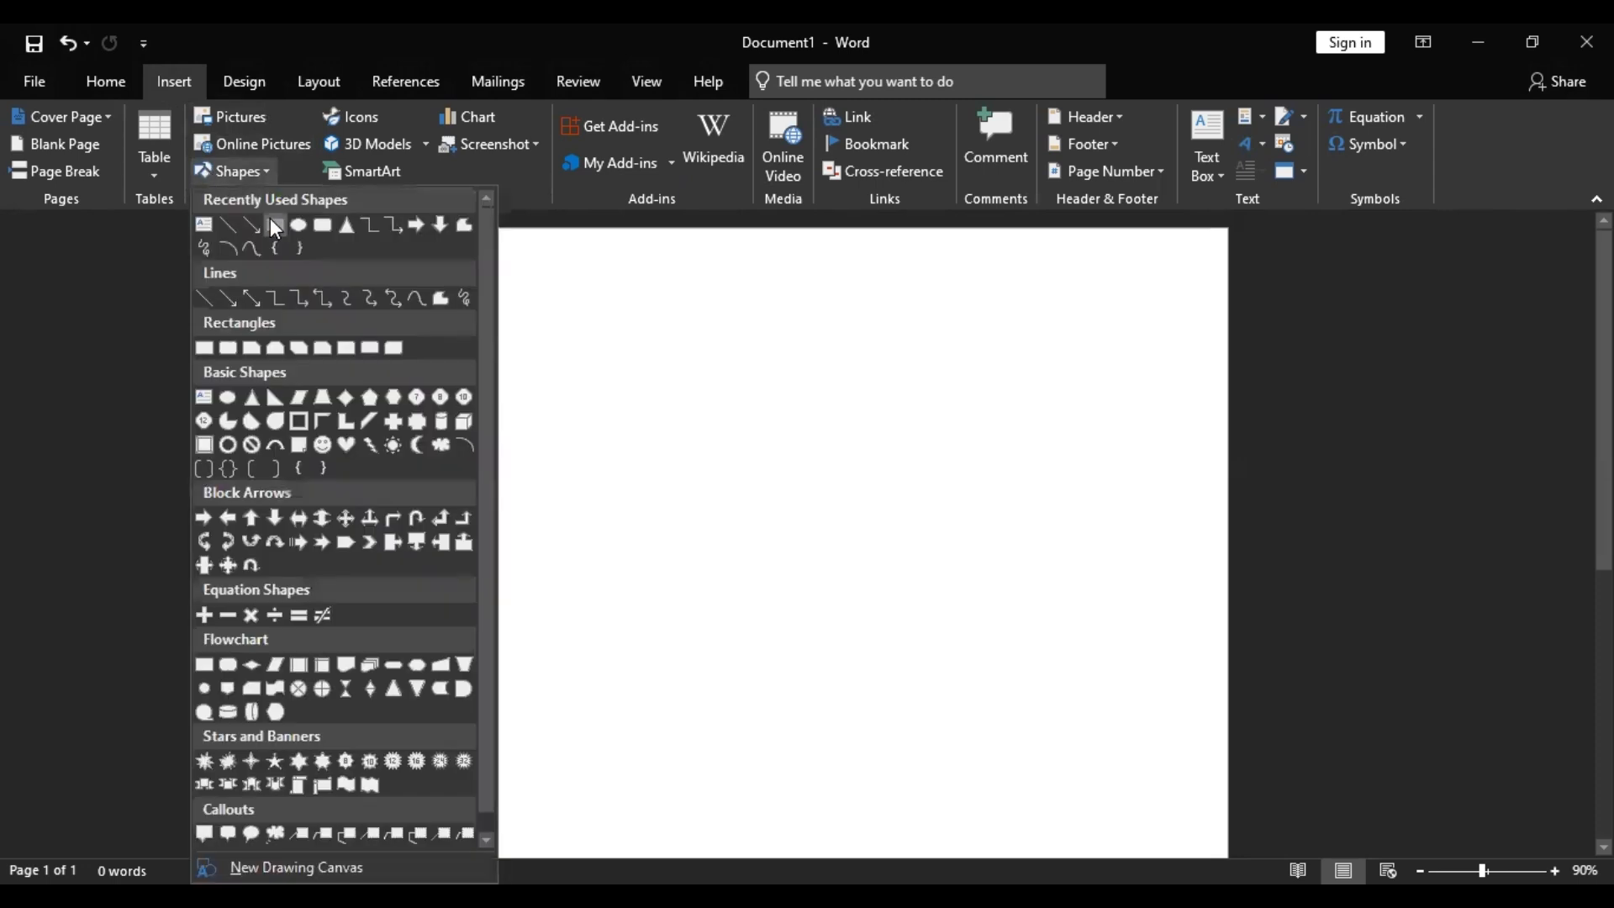
{"action": "left_click", "coordinate": [343, 326]}
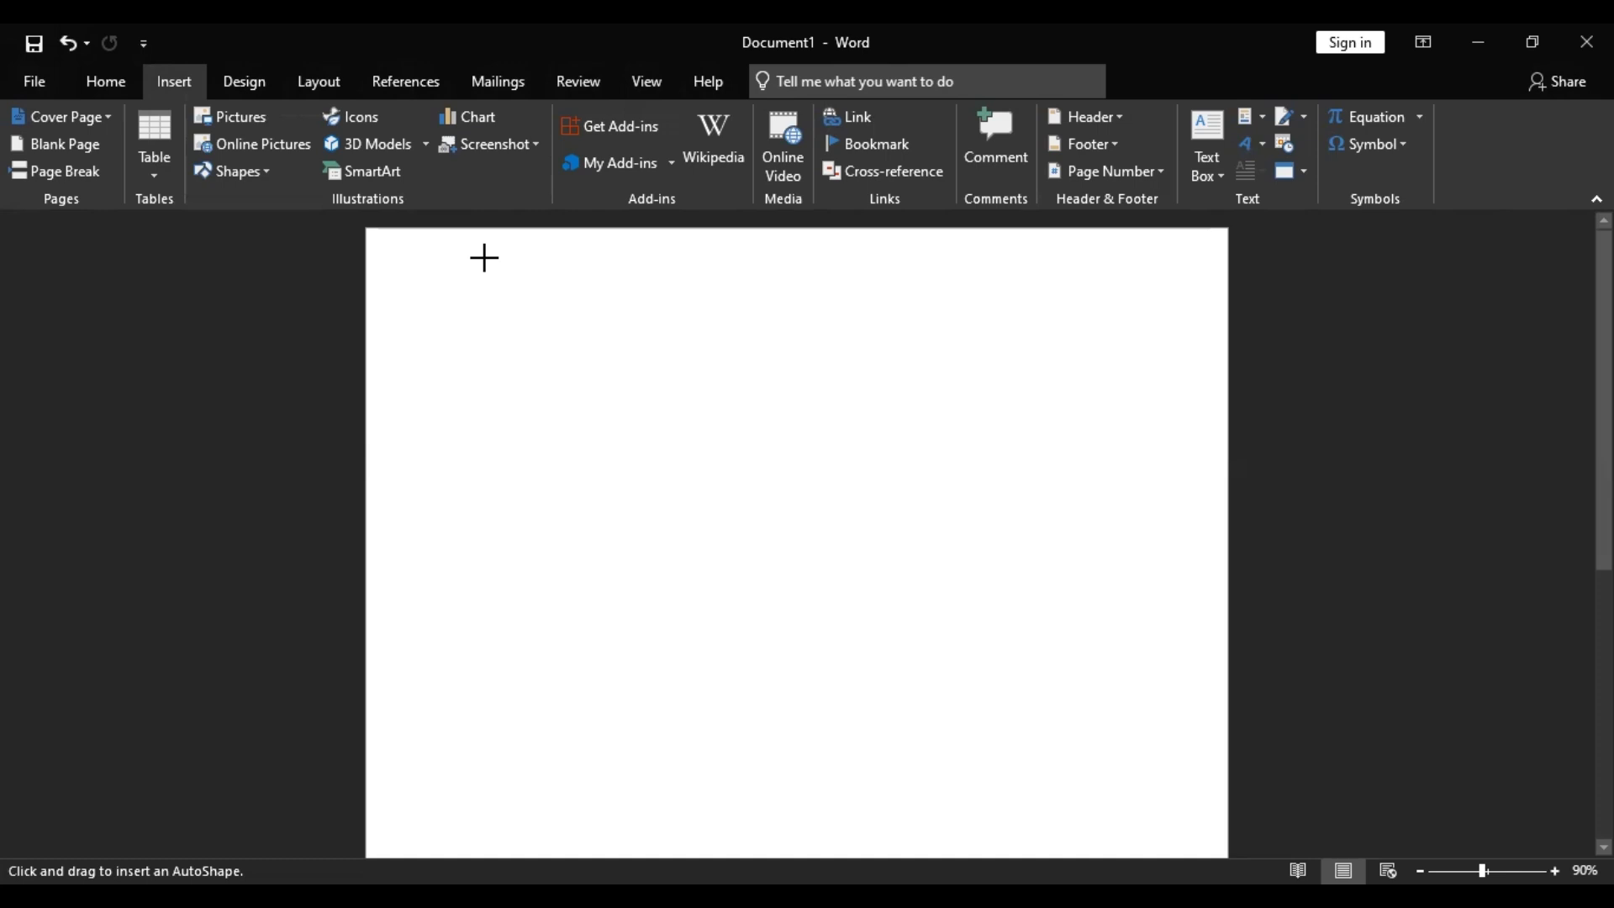
{"action": "left_click", "coordinate": [207, 175]}
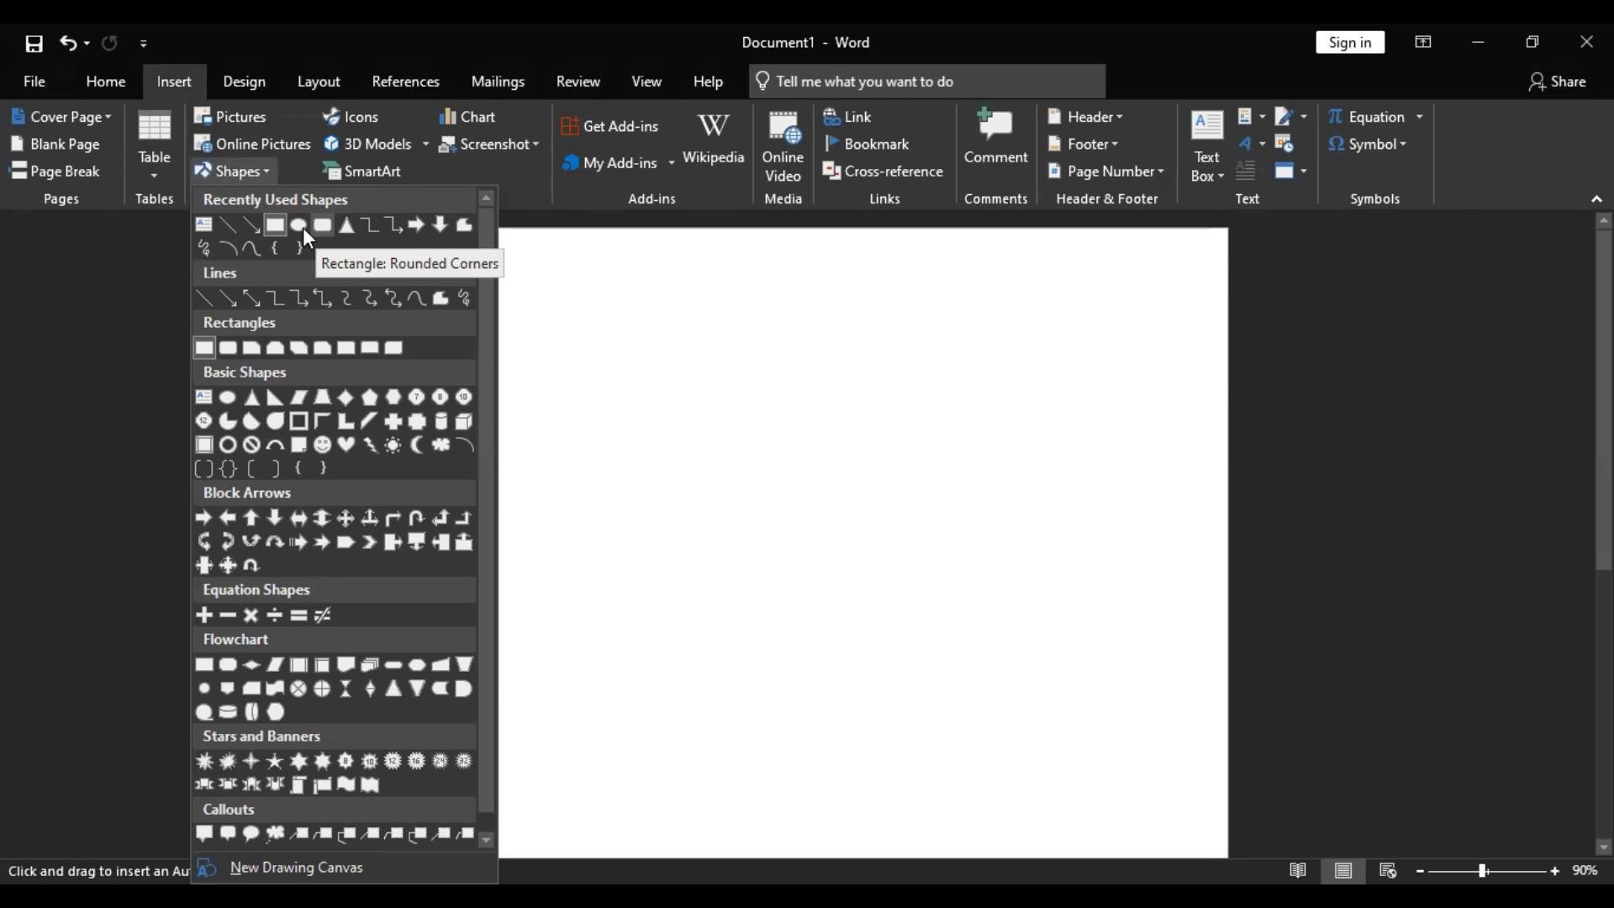
{"action": "left_click", "coordinate": [516, 326]}
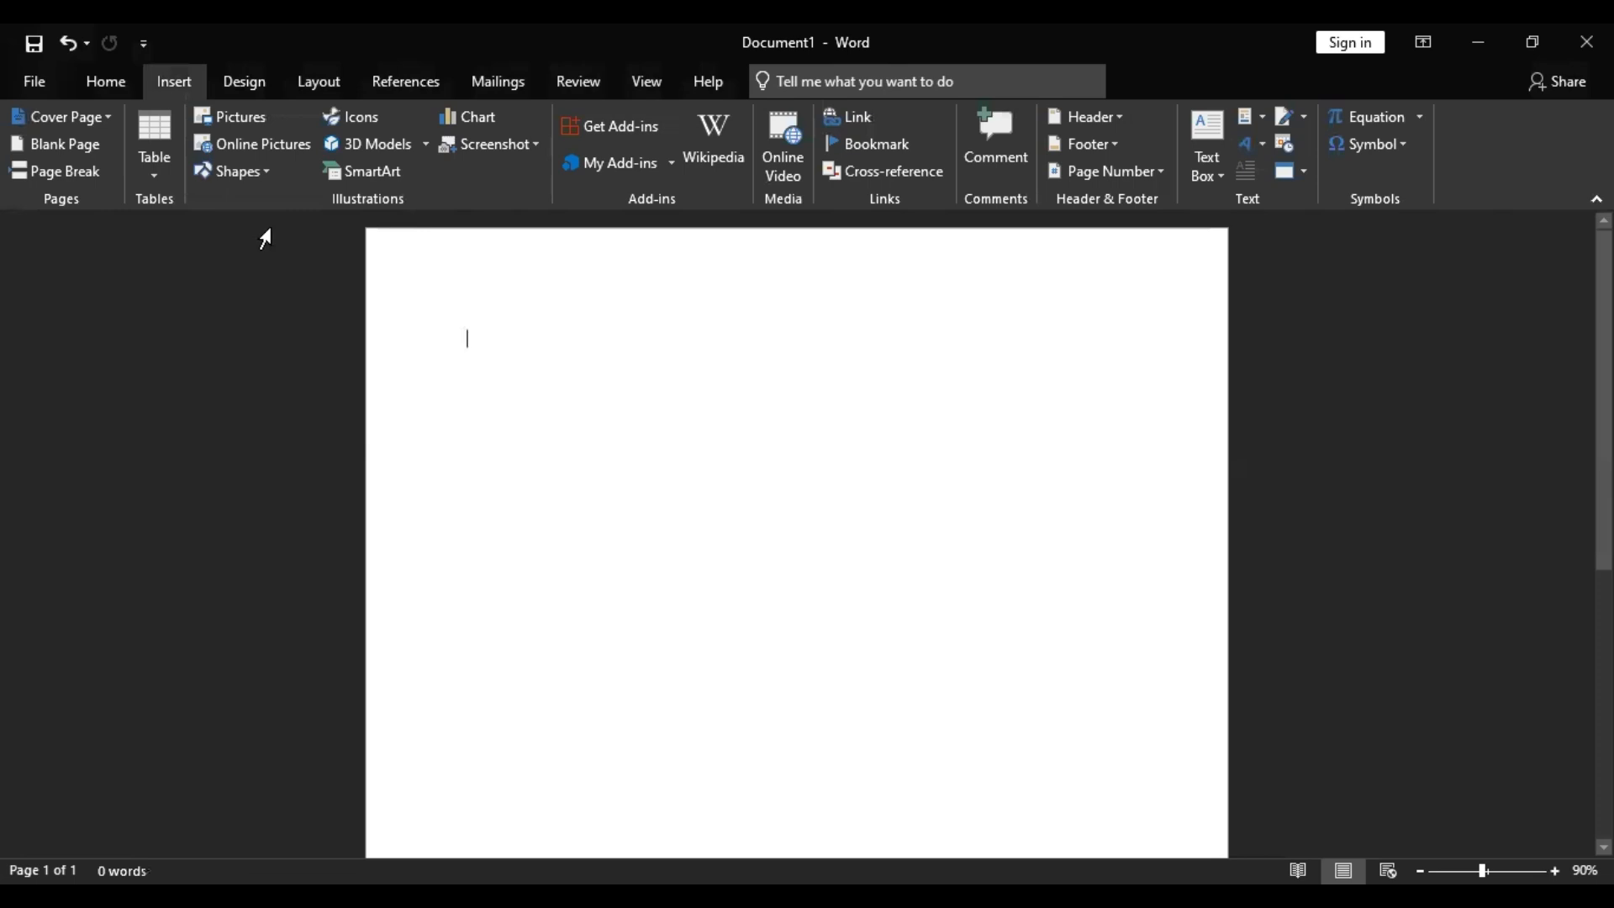
{"action": "left_click_drag", "start_coordinate": [577, 317], "coordinate": [1038, 347]}
{"action": "left_click_drag", "start_coordinate": [577, 350], "coordinate": [544, 348]}
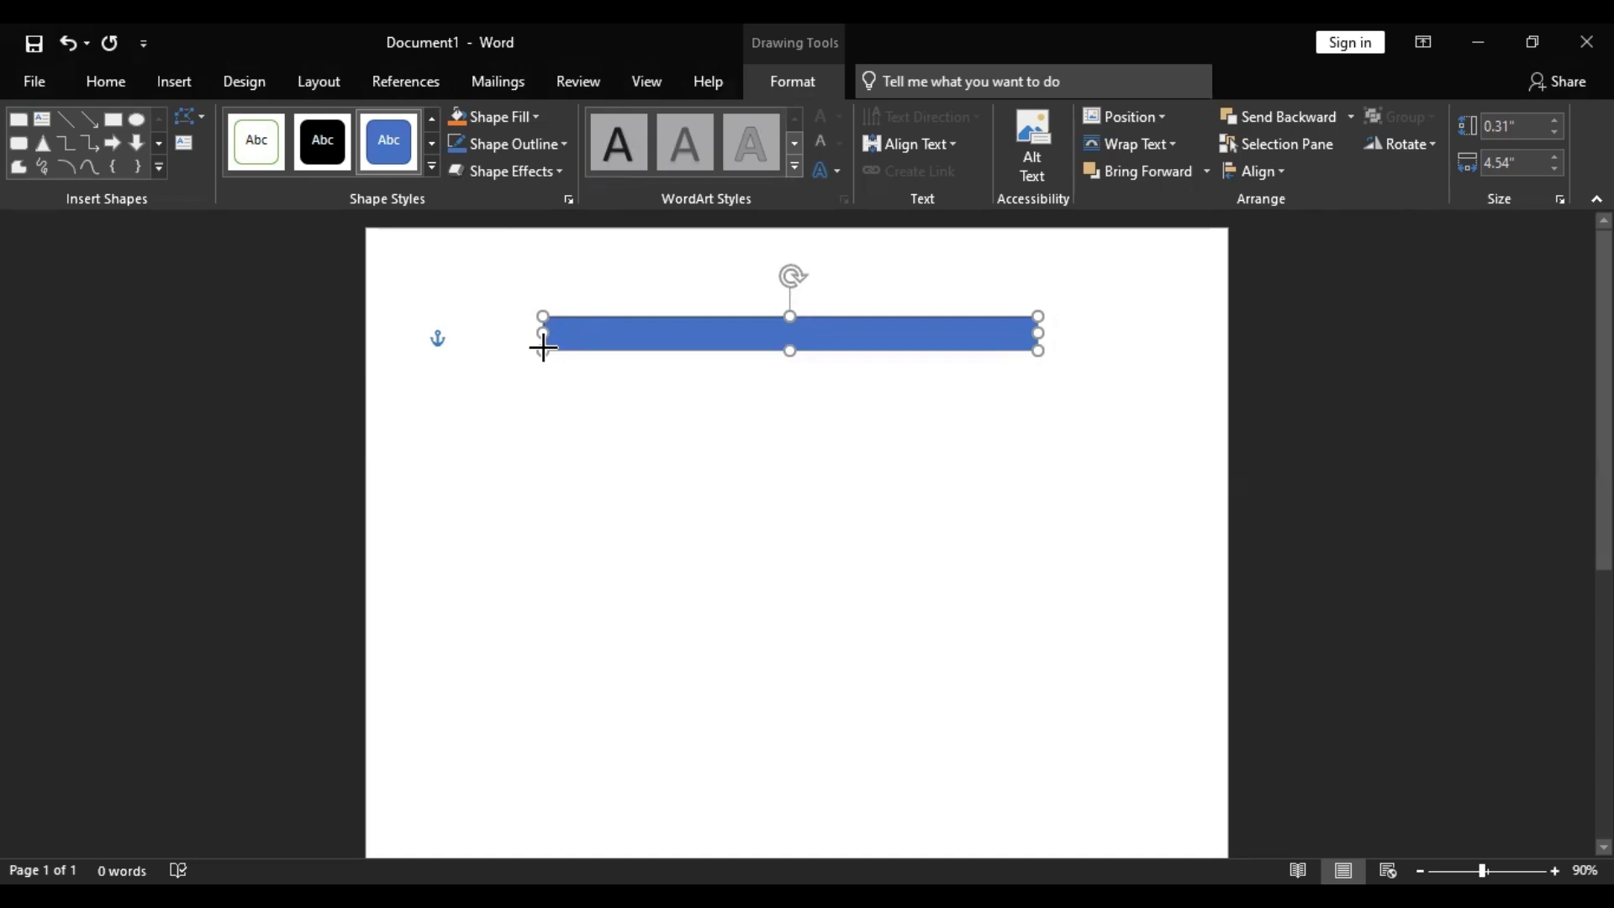
{"action": "left_click_drag", "start_coordinate": [544, 347], "coordinate": [544, 347]}
{"action": "left_click_drag", "start_coordinate": [1039, 350], "coordinate": [1067, 346]}
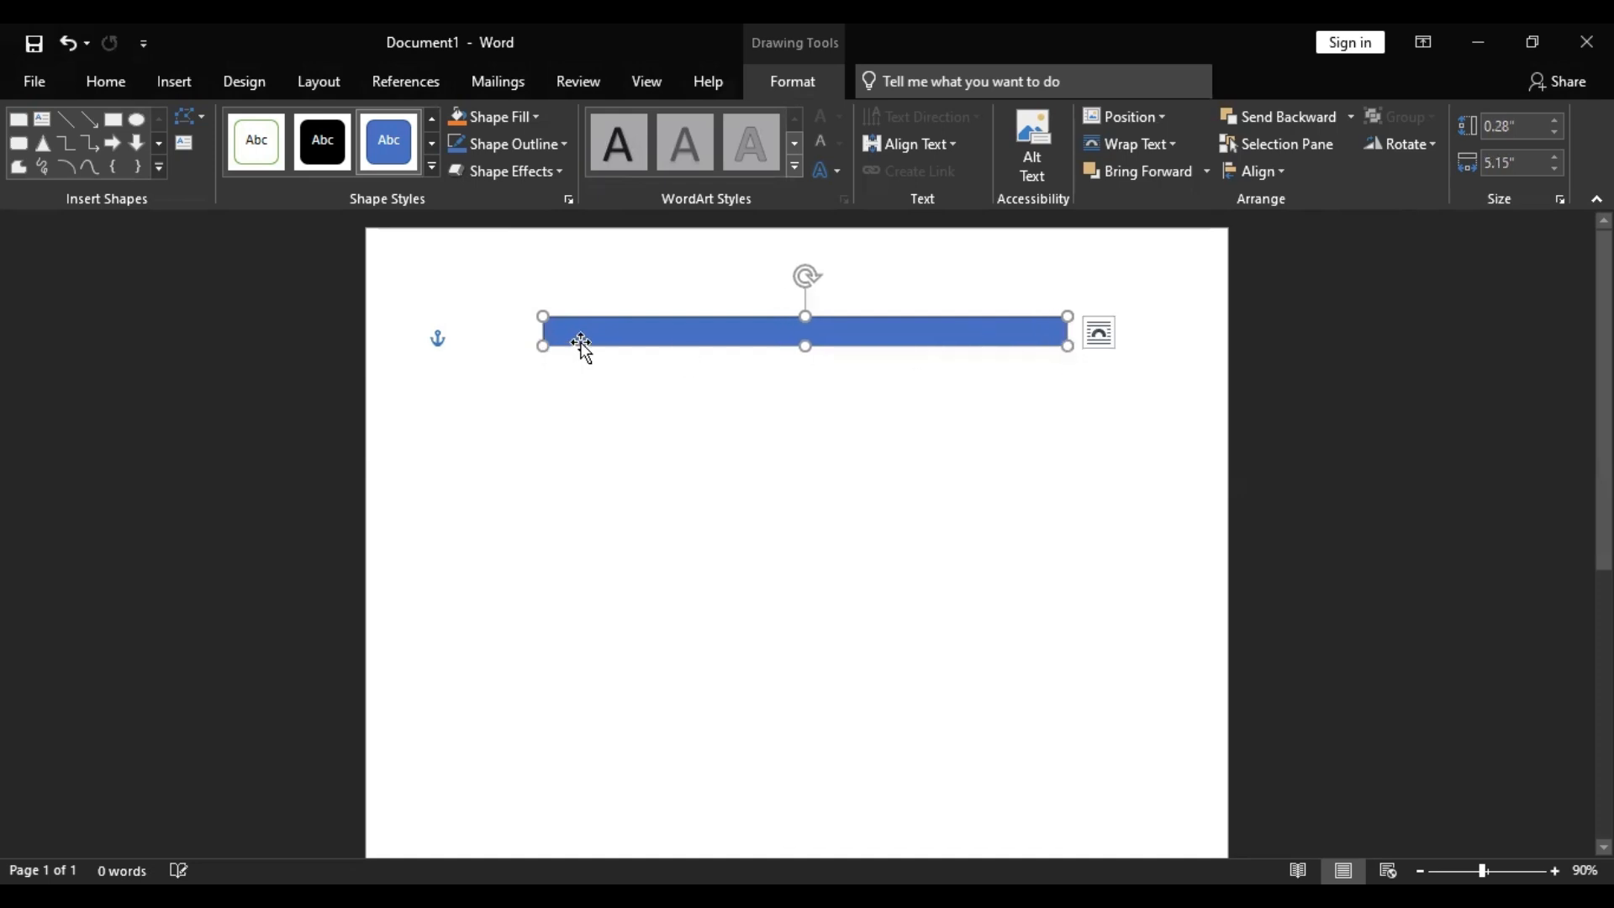
Step: Give the rectangle a black outline and no fill
{"action": "right_click", "coordinate": [662, 339]}
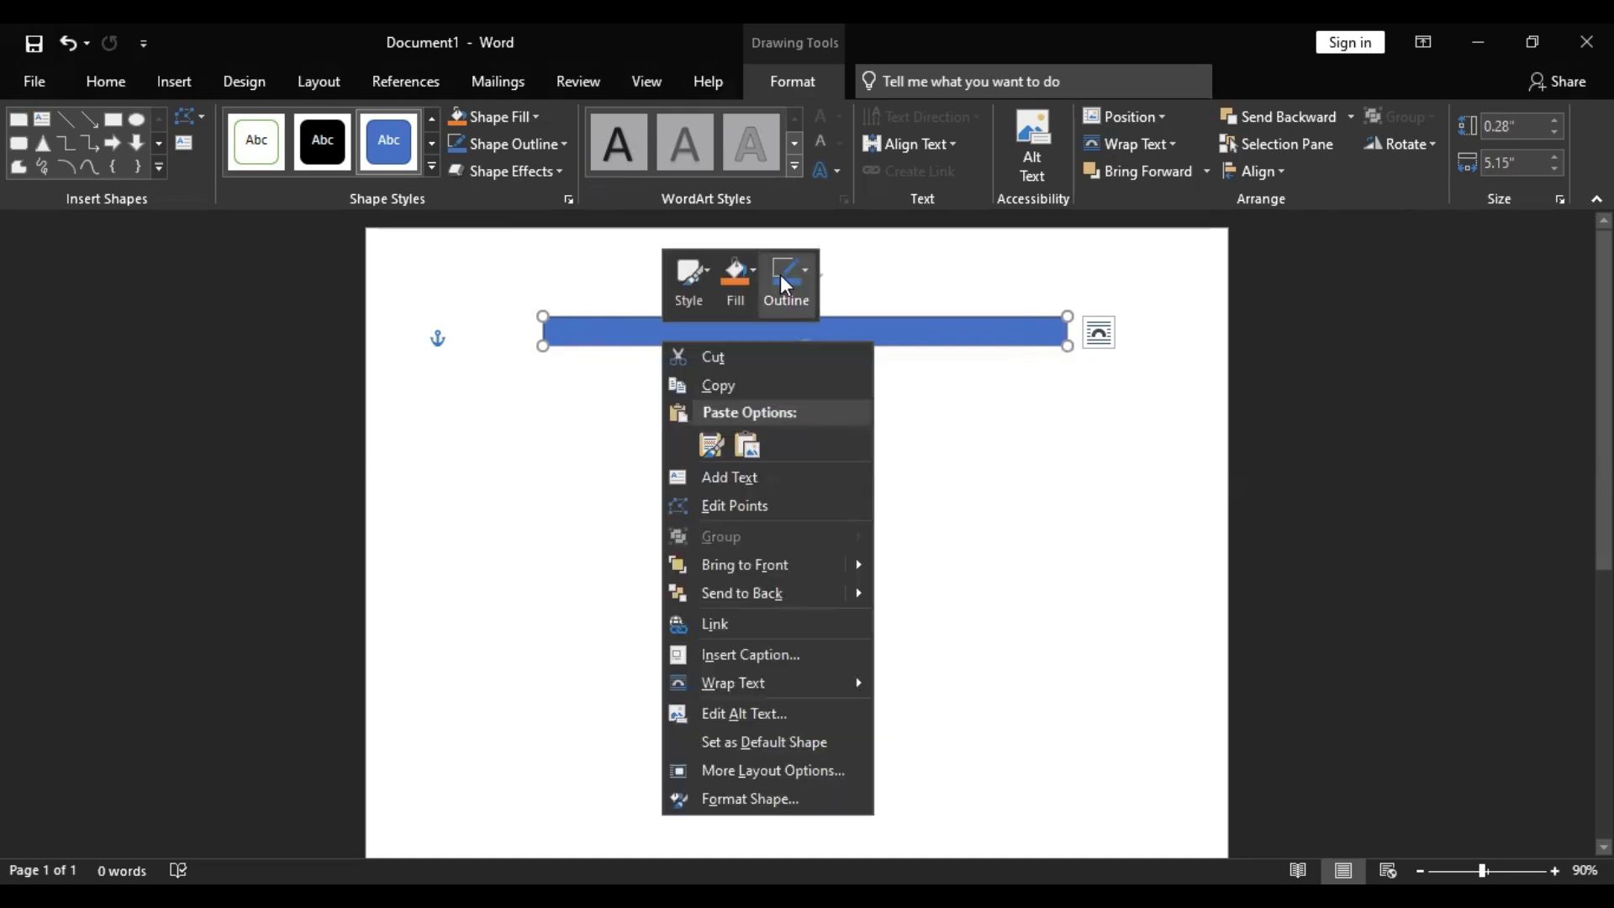
{"action": "left_click", "coordinate": [781, 275]}
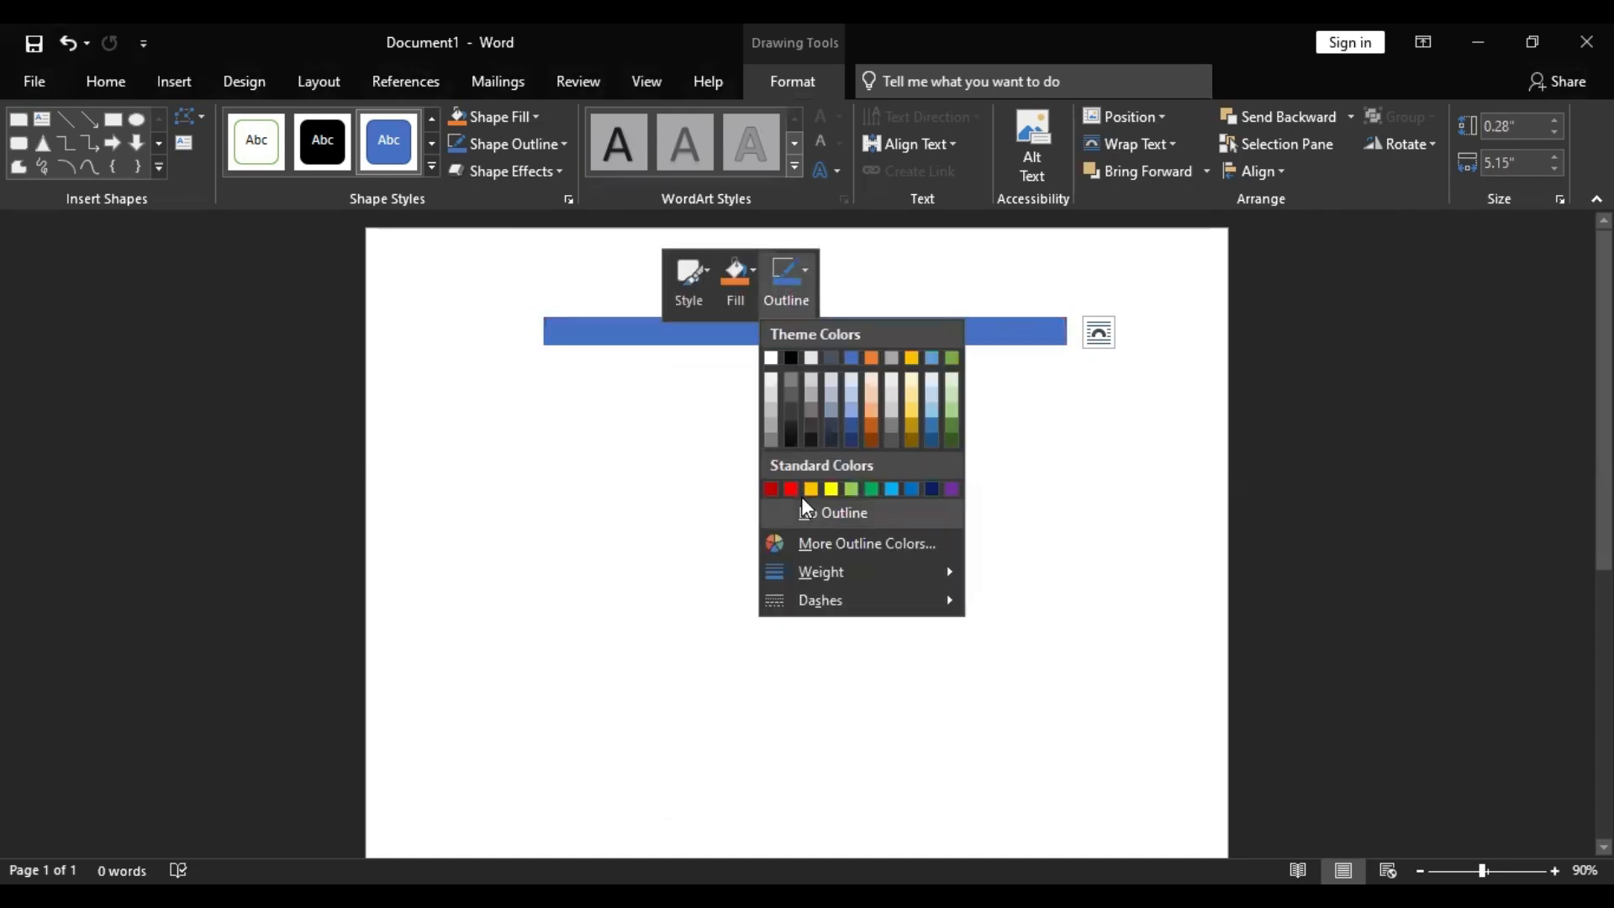
{"action": "left_click", "coordinate": [791, 357]}
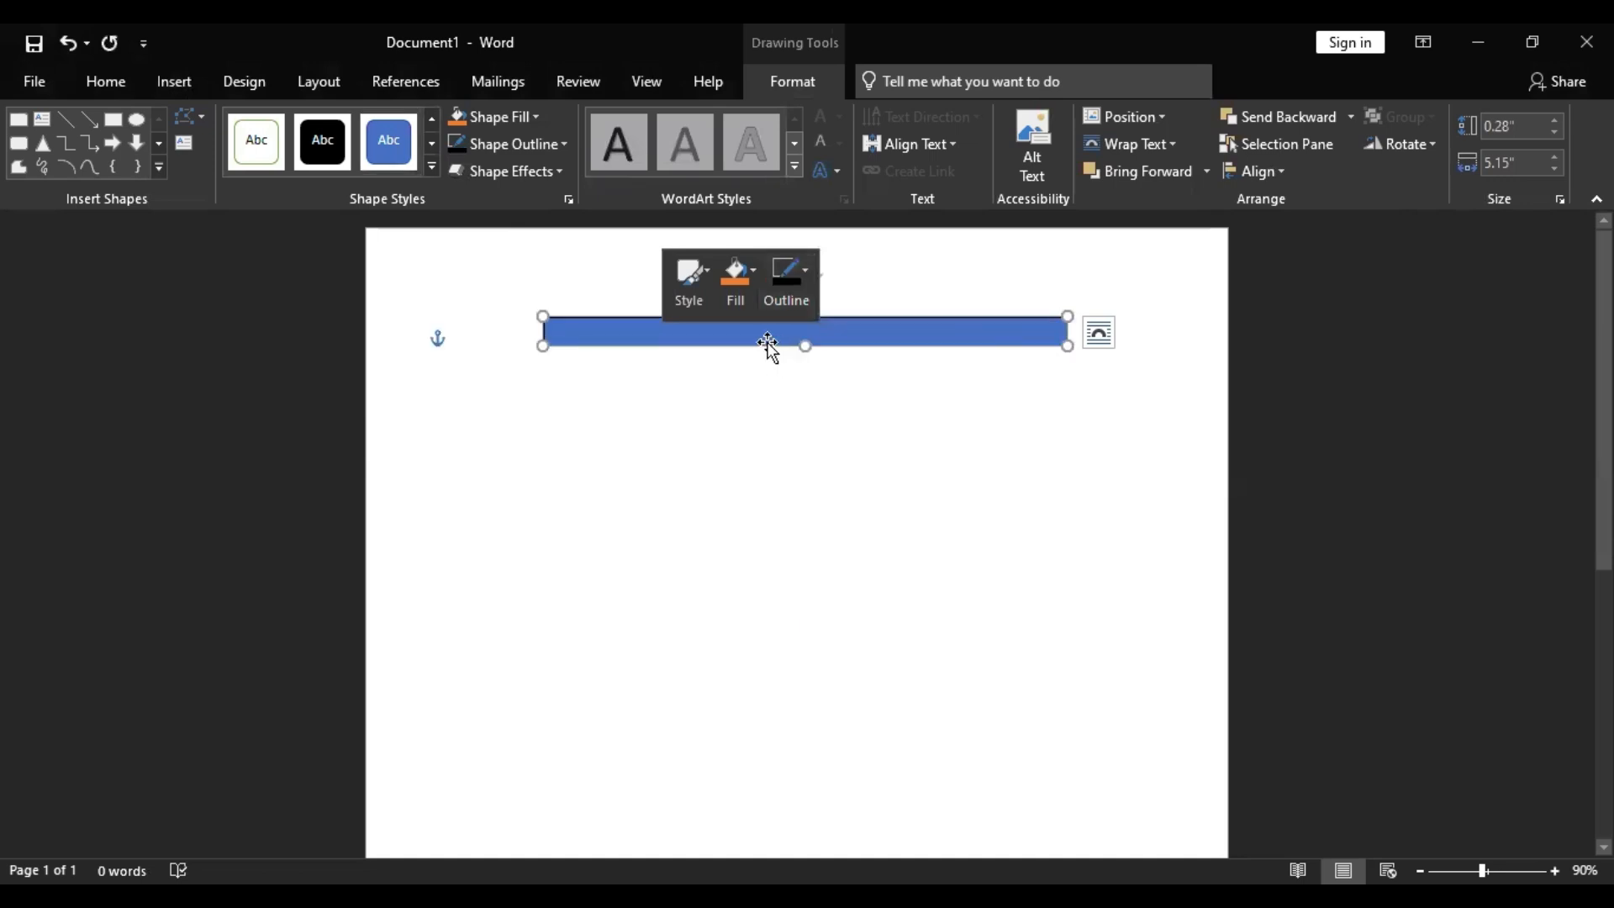
{"action": "right_click", "coordinate": [711, 335]}
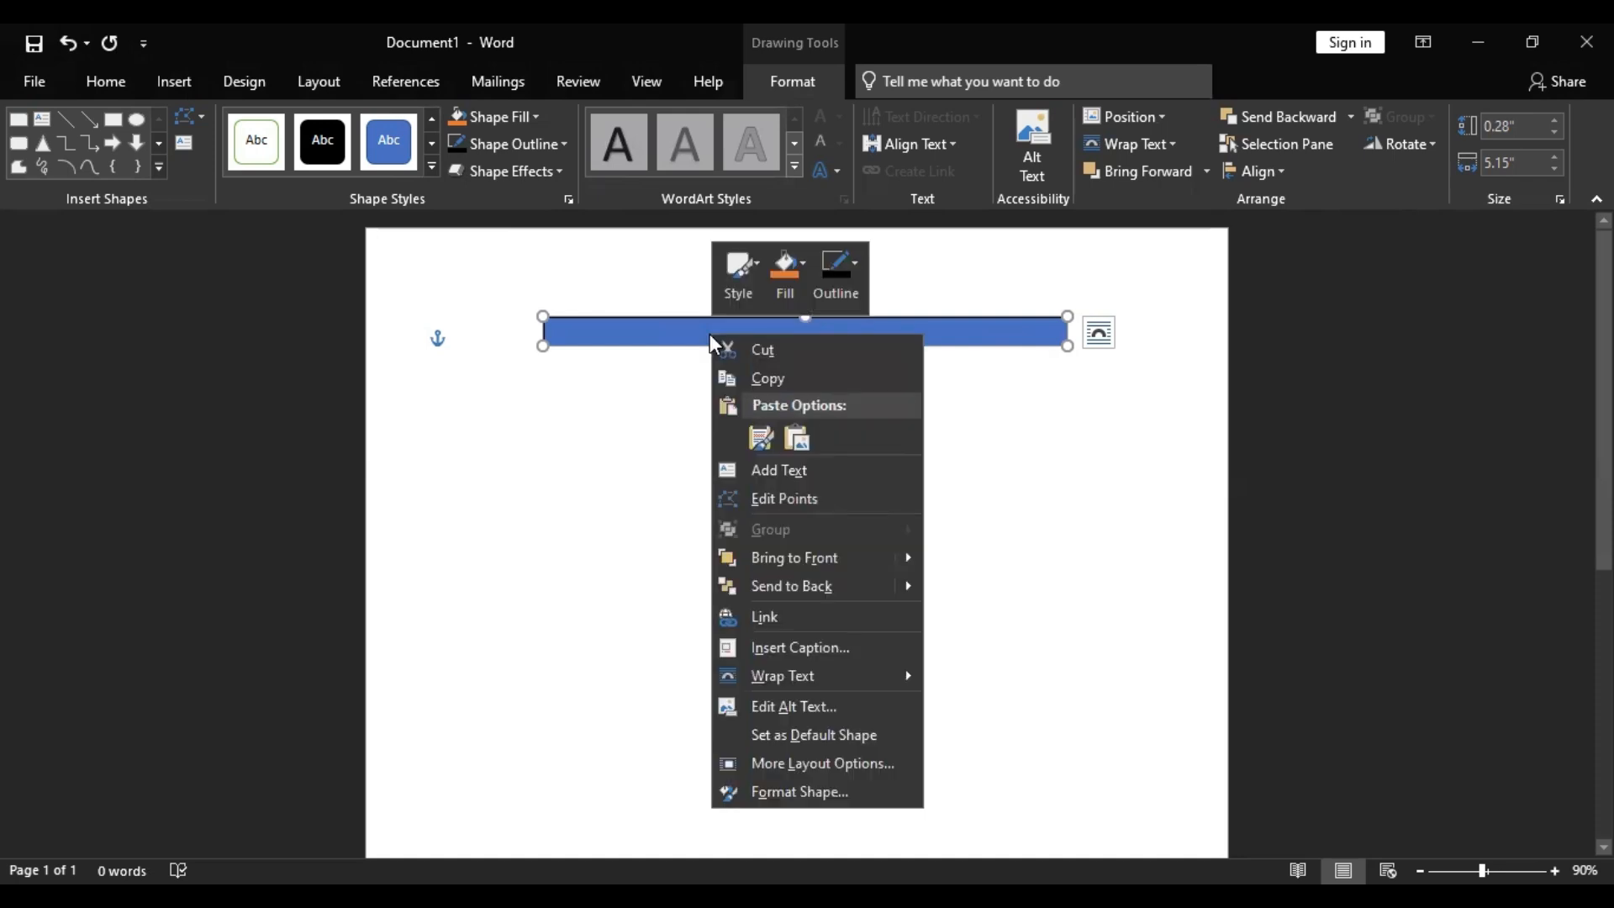
{"action": "left_click", "coordinate": [792, 288]}
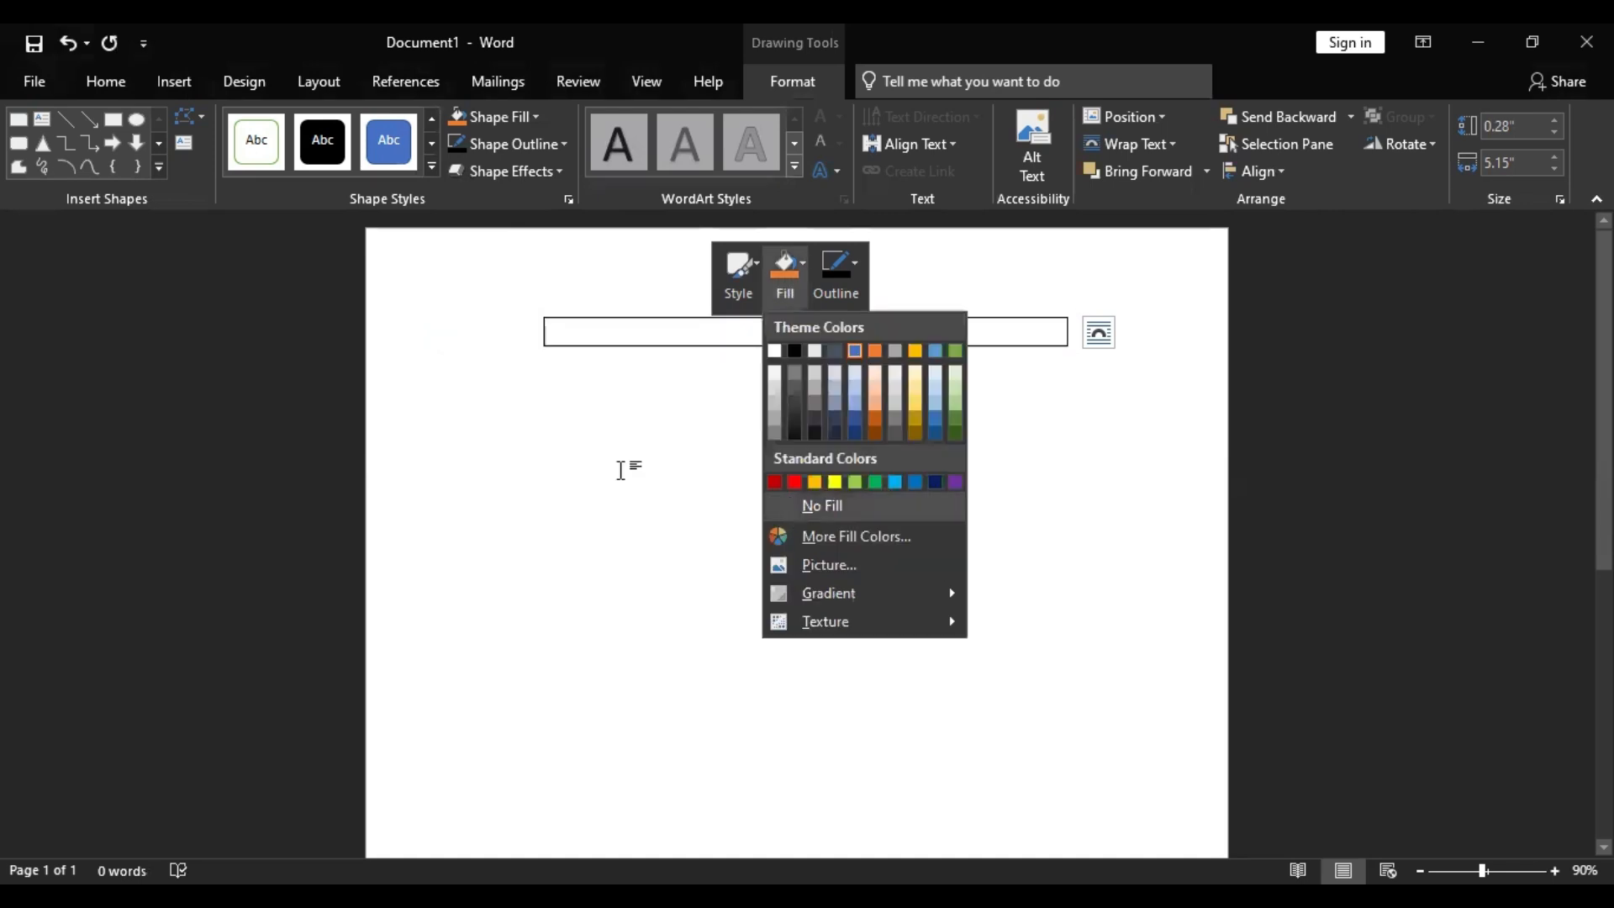
{"action": "left_click", "coordinate": [792, 508]}
Step: Add the text "Title" inside the rectangle
{"action": "left_click", "coordinate": [678, 338]}
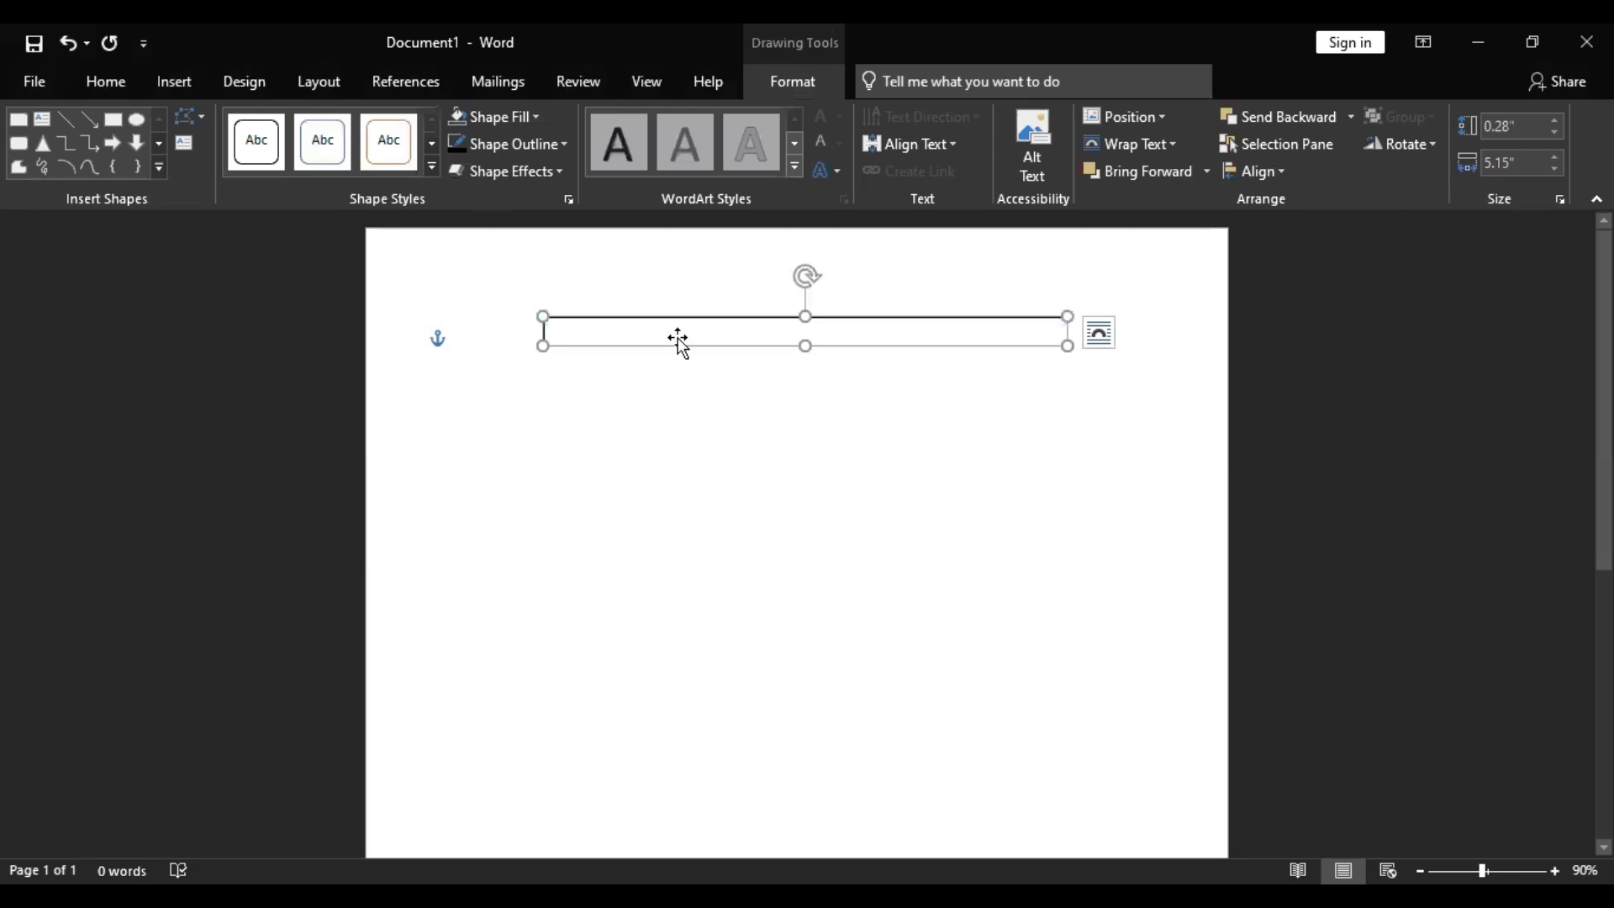
{"action": "left_click", "coordinate": [672, 348]}
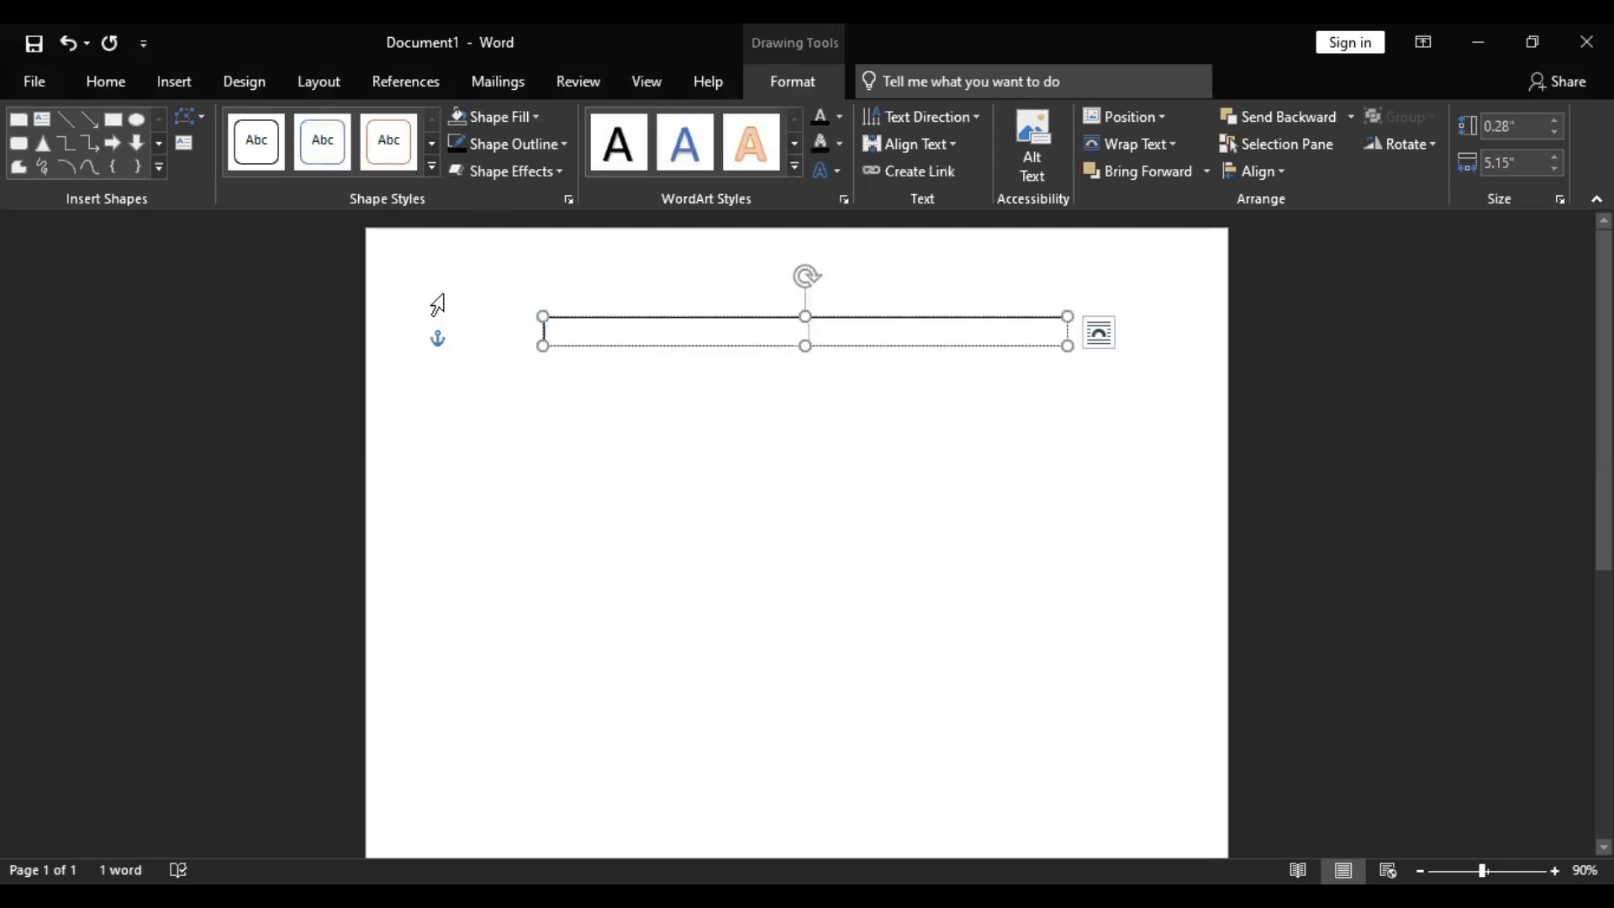
{"action": "type", "text": "T"}
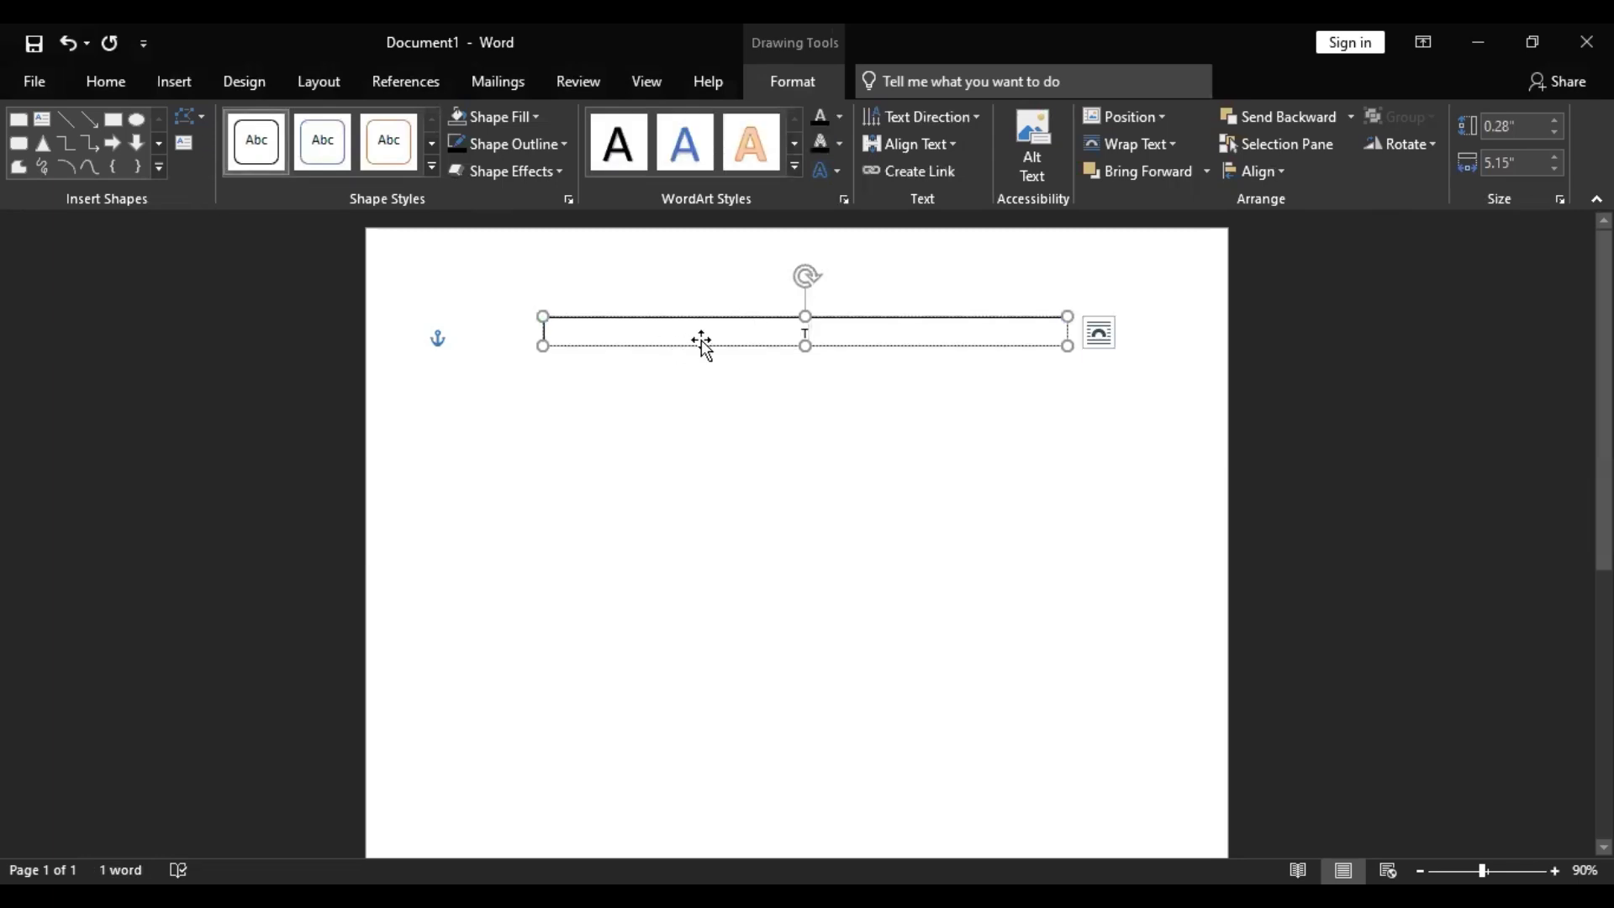
{"action": "type", "text": "itle"}
{"action": "left_click", "coordinate": [823, 417]}
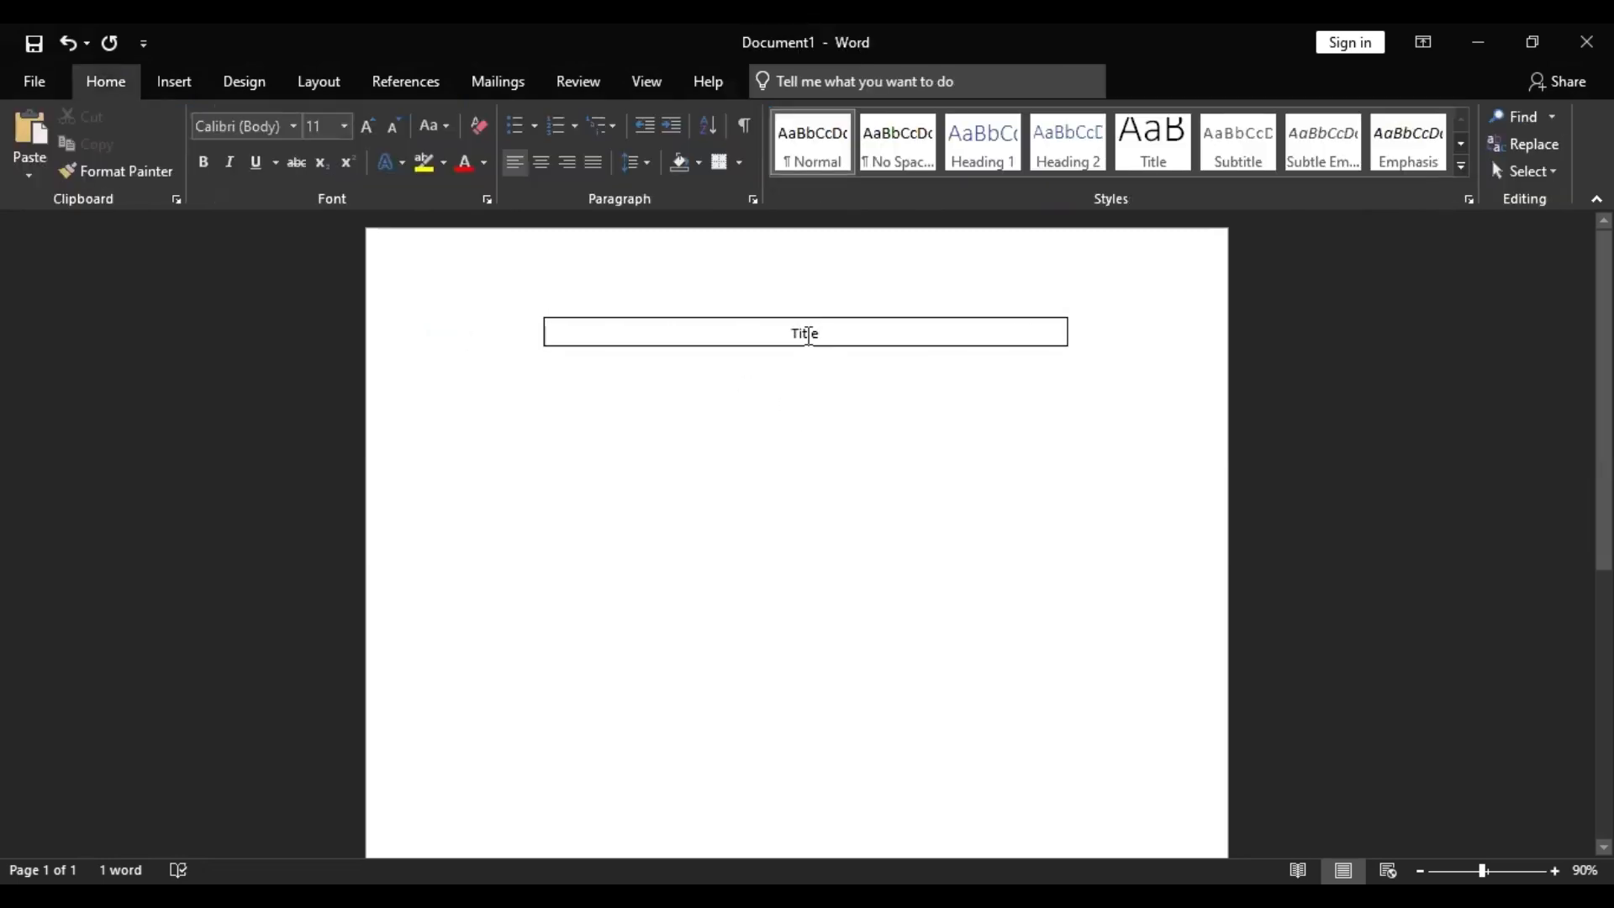
Step: Set the "Title" text to font size 16 and enlarge the rectangle slightly to fit it
{"action": "left_click", "coordinate": [812, 335]}
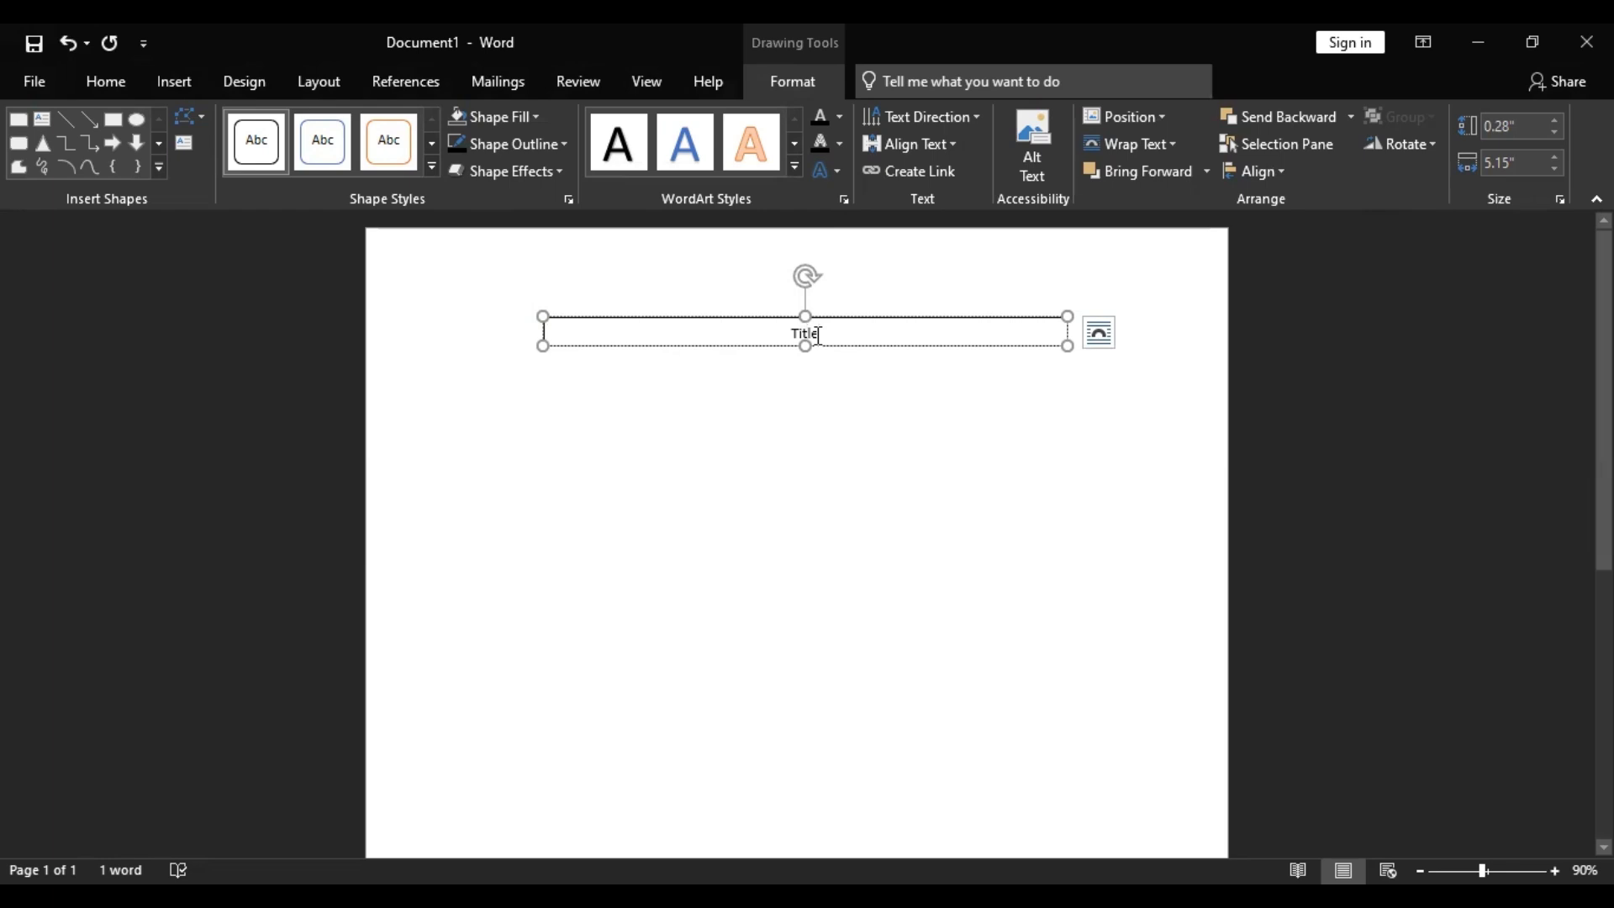
{"action": "double_click", "coordinate": [818, 335]}
{"action": "left_click", "coordinate": [89, 83]}
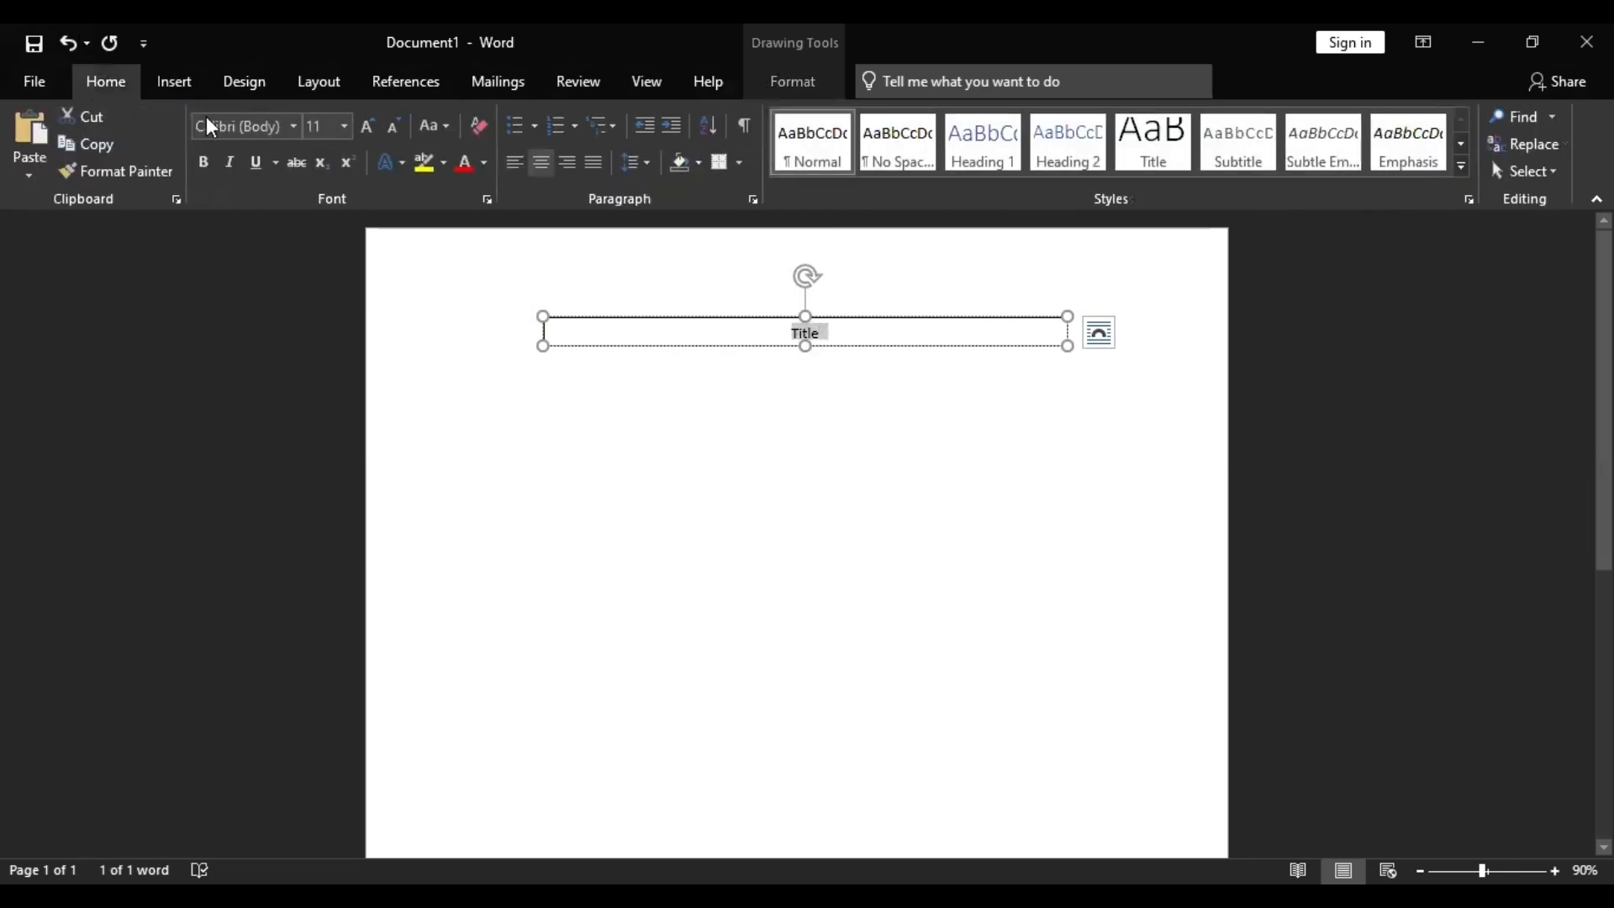
{"action": "left_click", "coordinate": [344, 126]}
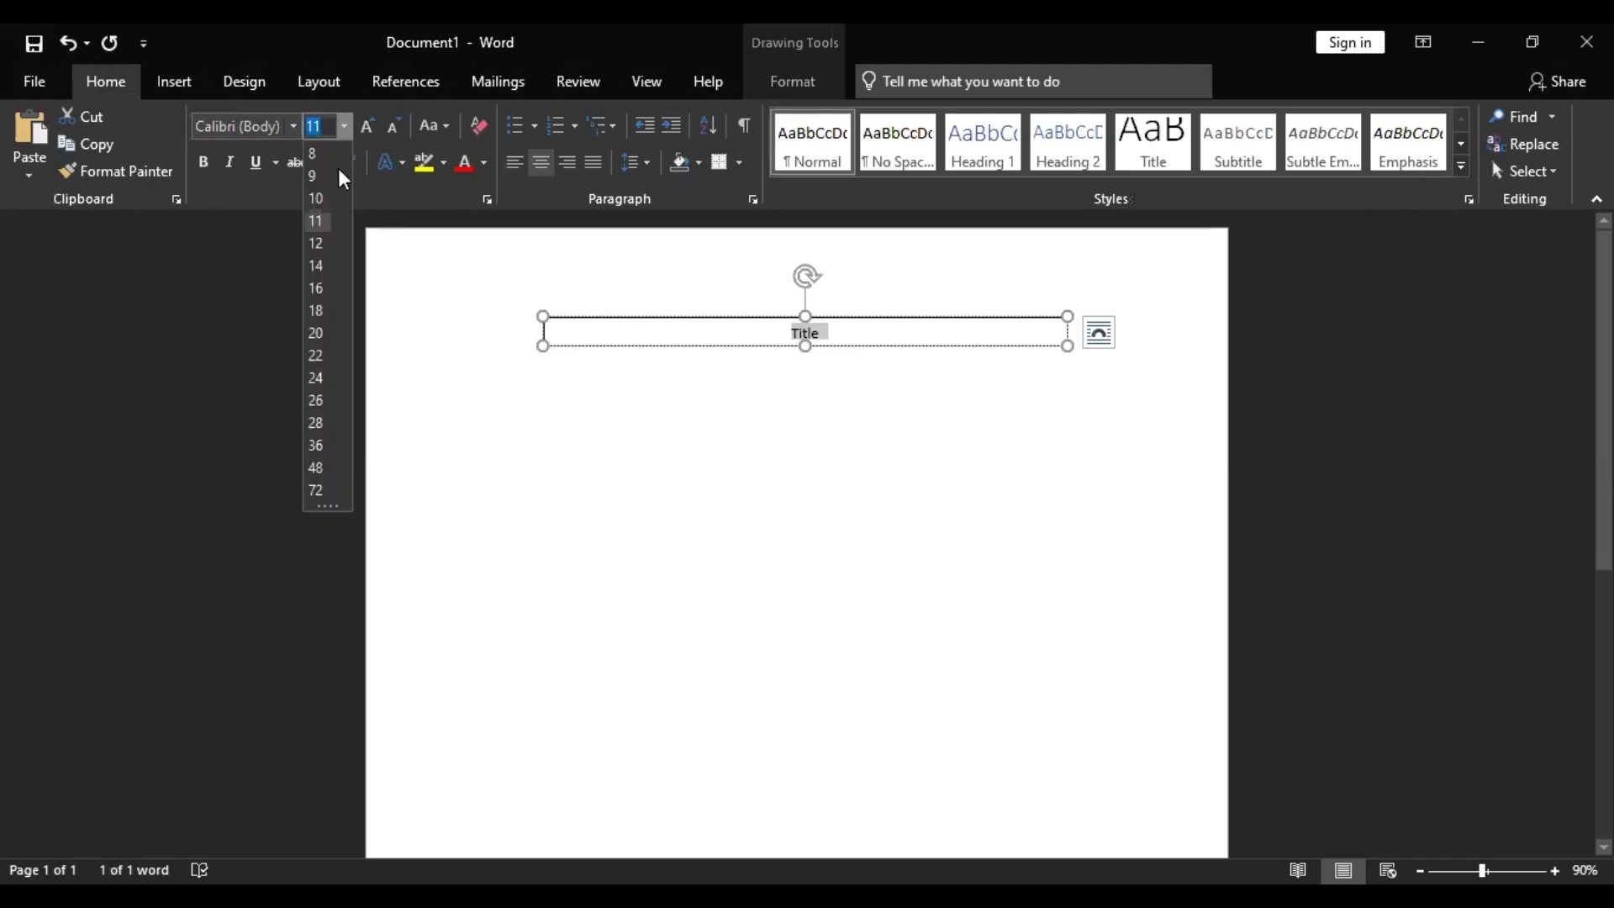
{"action": "left_click", "coordinate": [321, 291]}
{"action": "mouse_move", "coordinate": [1067, 345]}
{"action": "left_mouse_down"}
{"action": "mouse_move", "coordinate": [1081, 371]}
{"action": "mouse_move", "coordinate": [1094, 353]}
{"action": "left_mouse_up"}
Step: Make the "Title" text bold and set its font to Times New Roman
{"action": "left_click", "coordinate": [883, 336]}
{"action": "double_click", "coordinate": [882, 335]}
{"action": "left_click", "coordinate": [200, 161]}
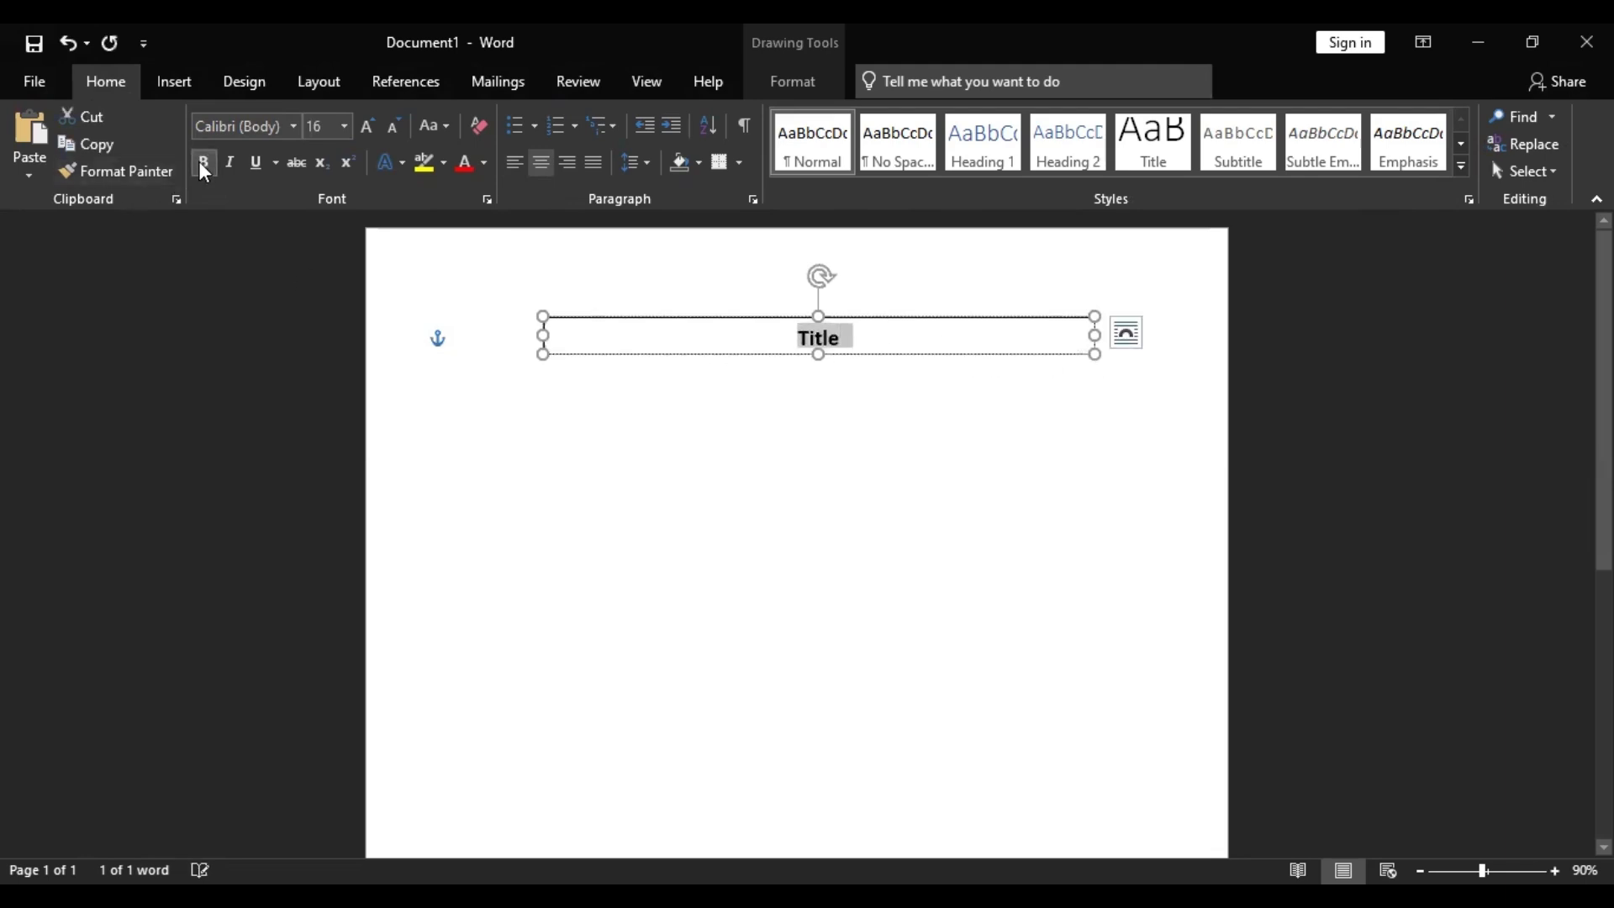
{"action": "left_click", "coordinate": [234, 125]}
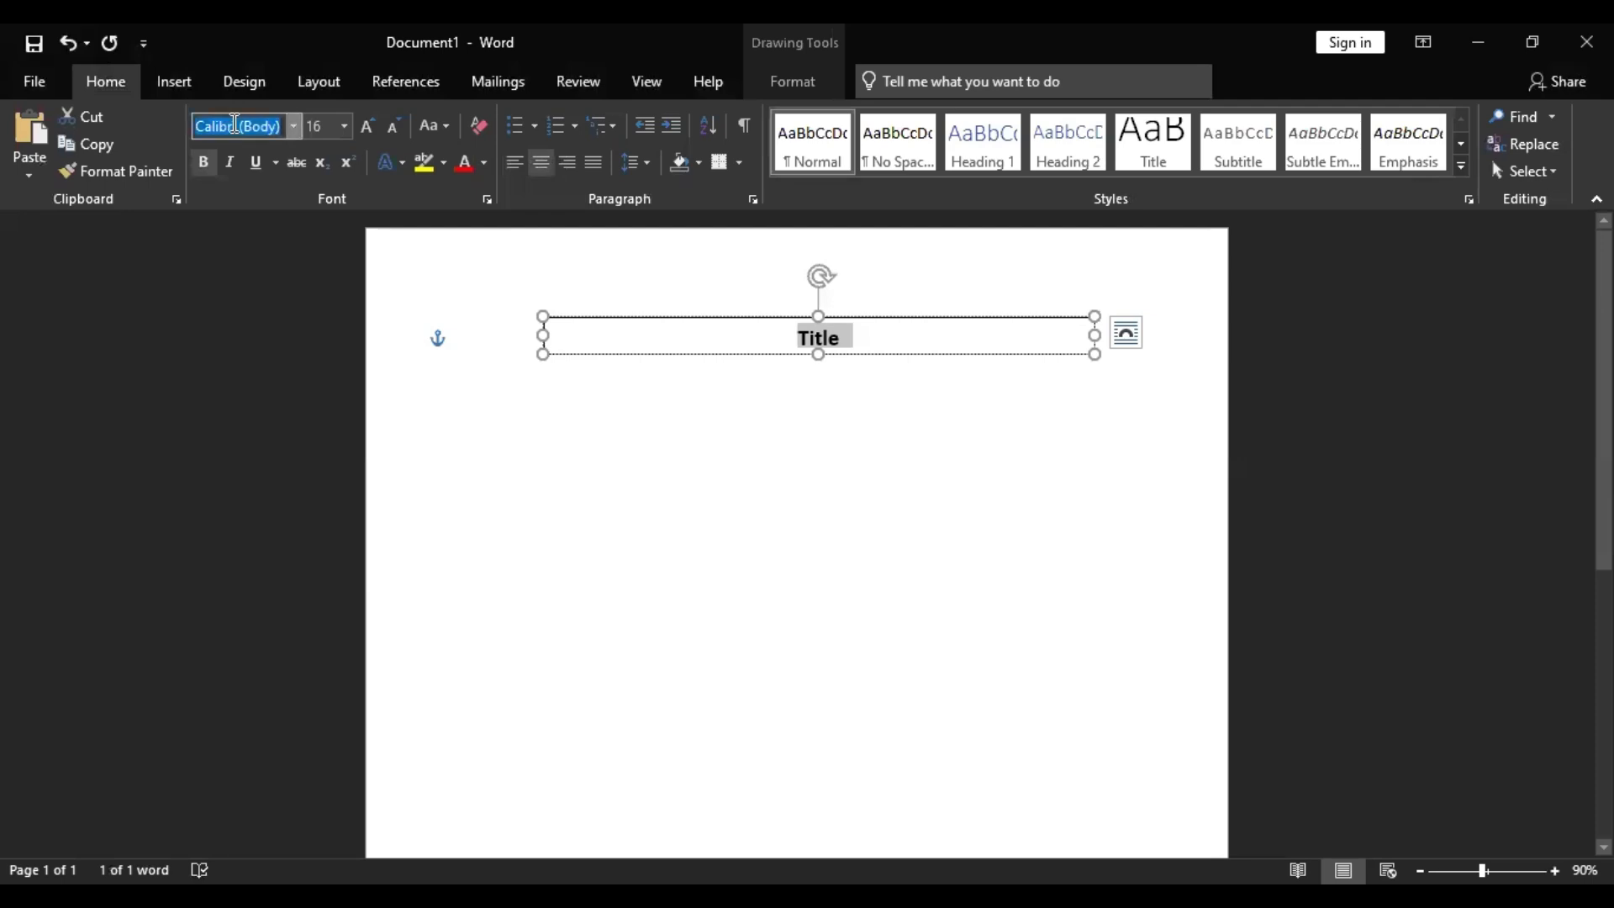
{"action": "left_click", "coordinate": [293, 126]}
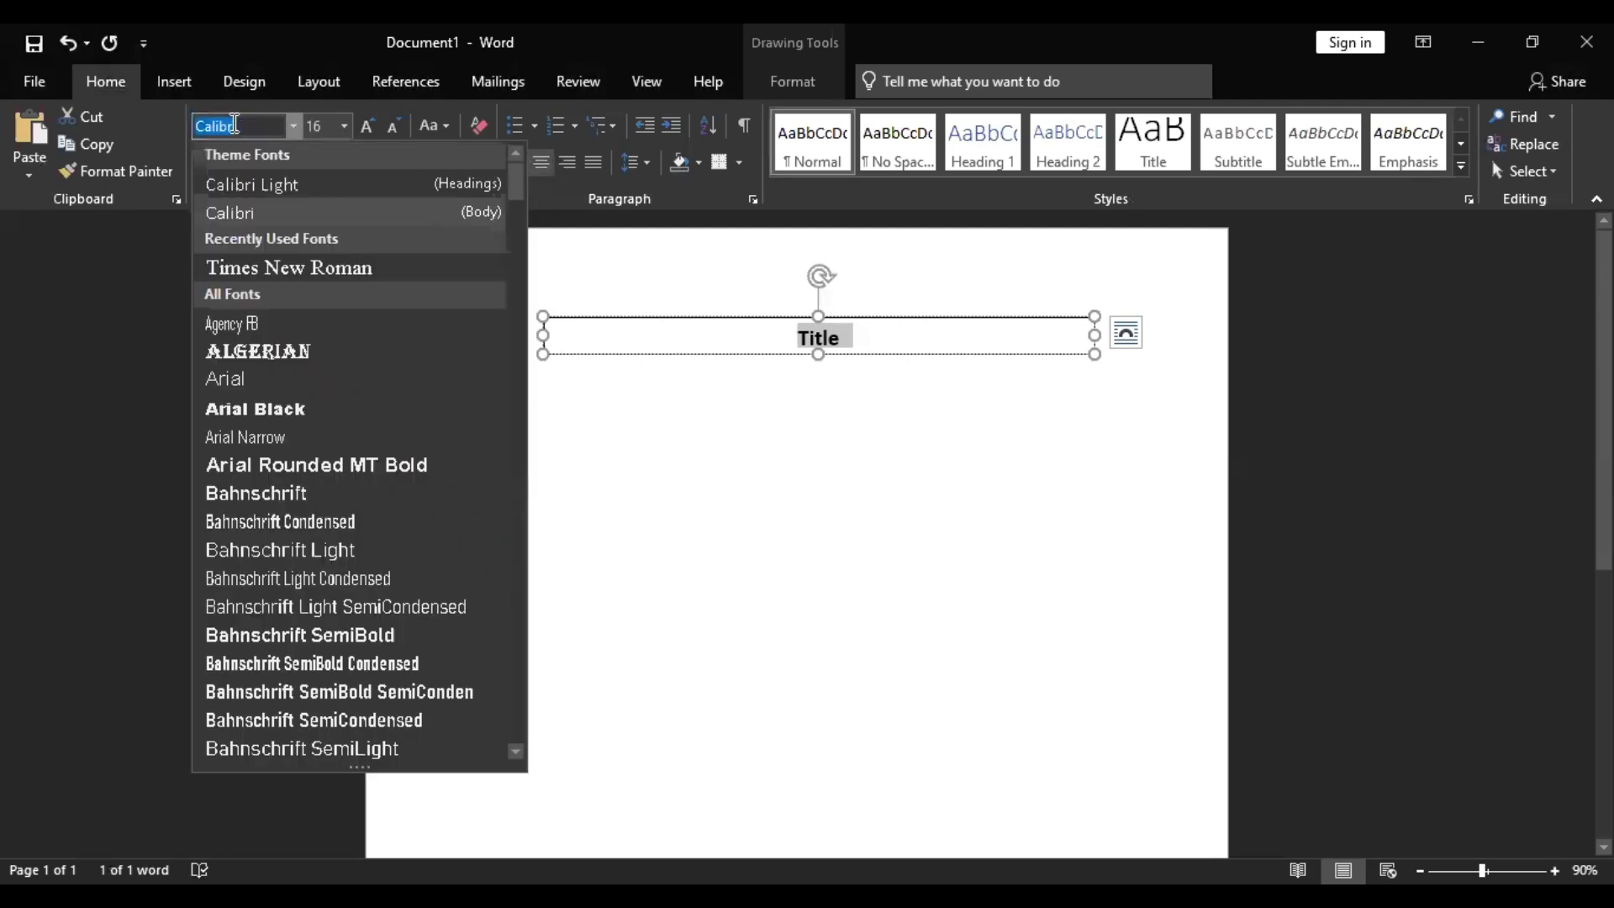
{"action": "left_click", "coordinate": [304, 265]}
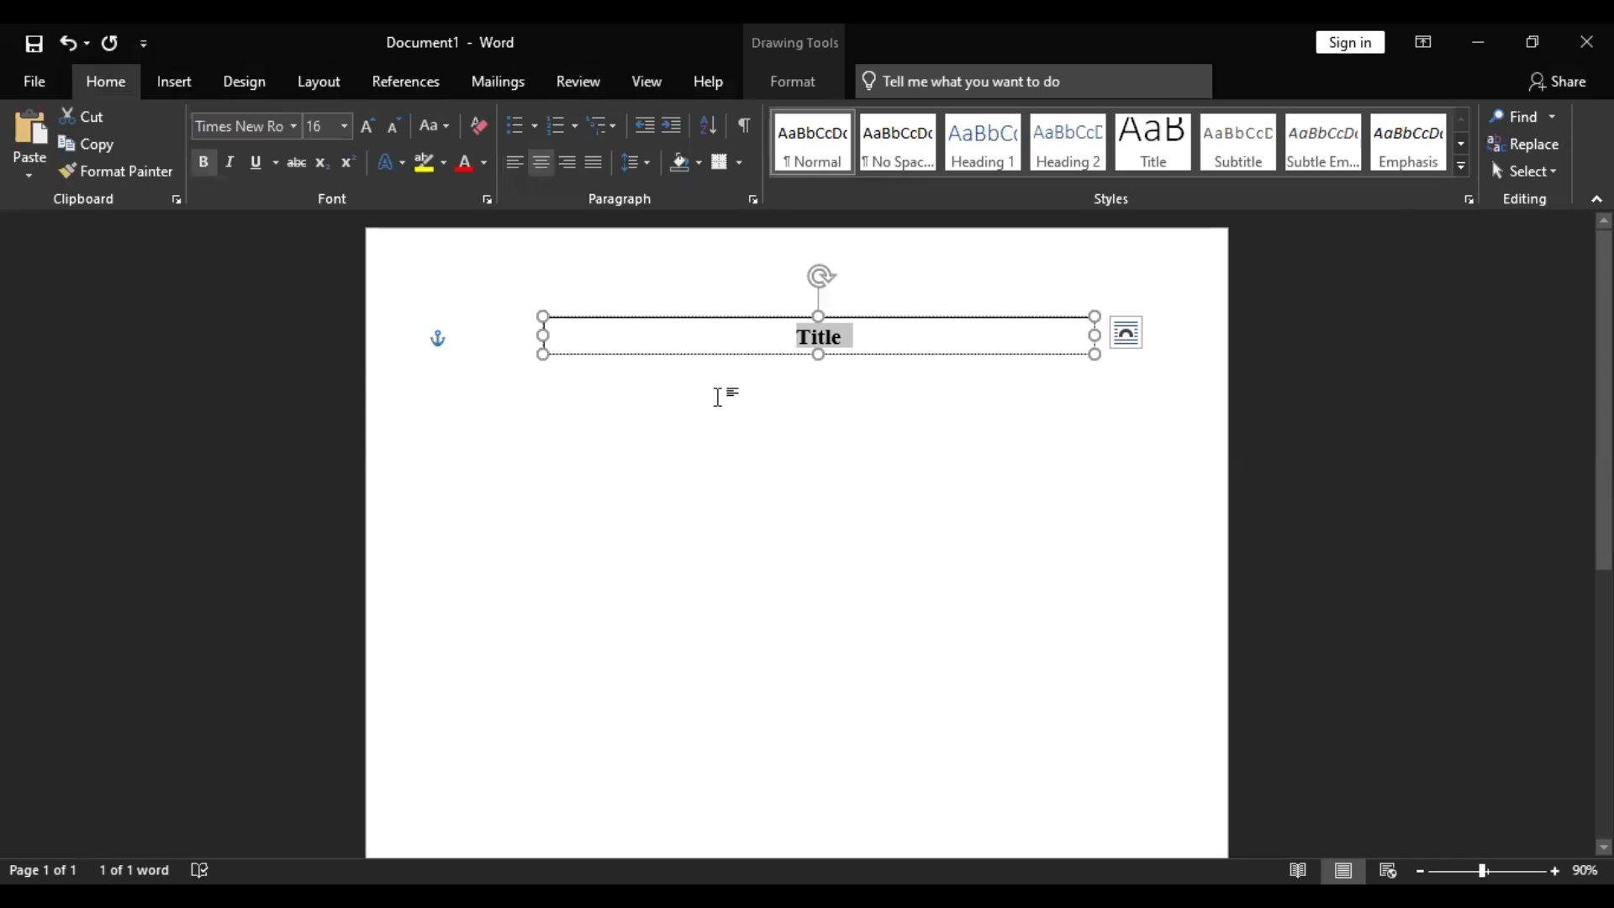
{"action": "left_click", "coordinate": [718, 397]}
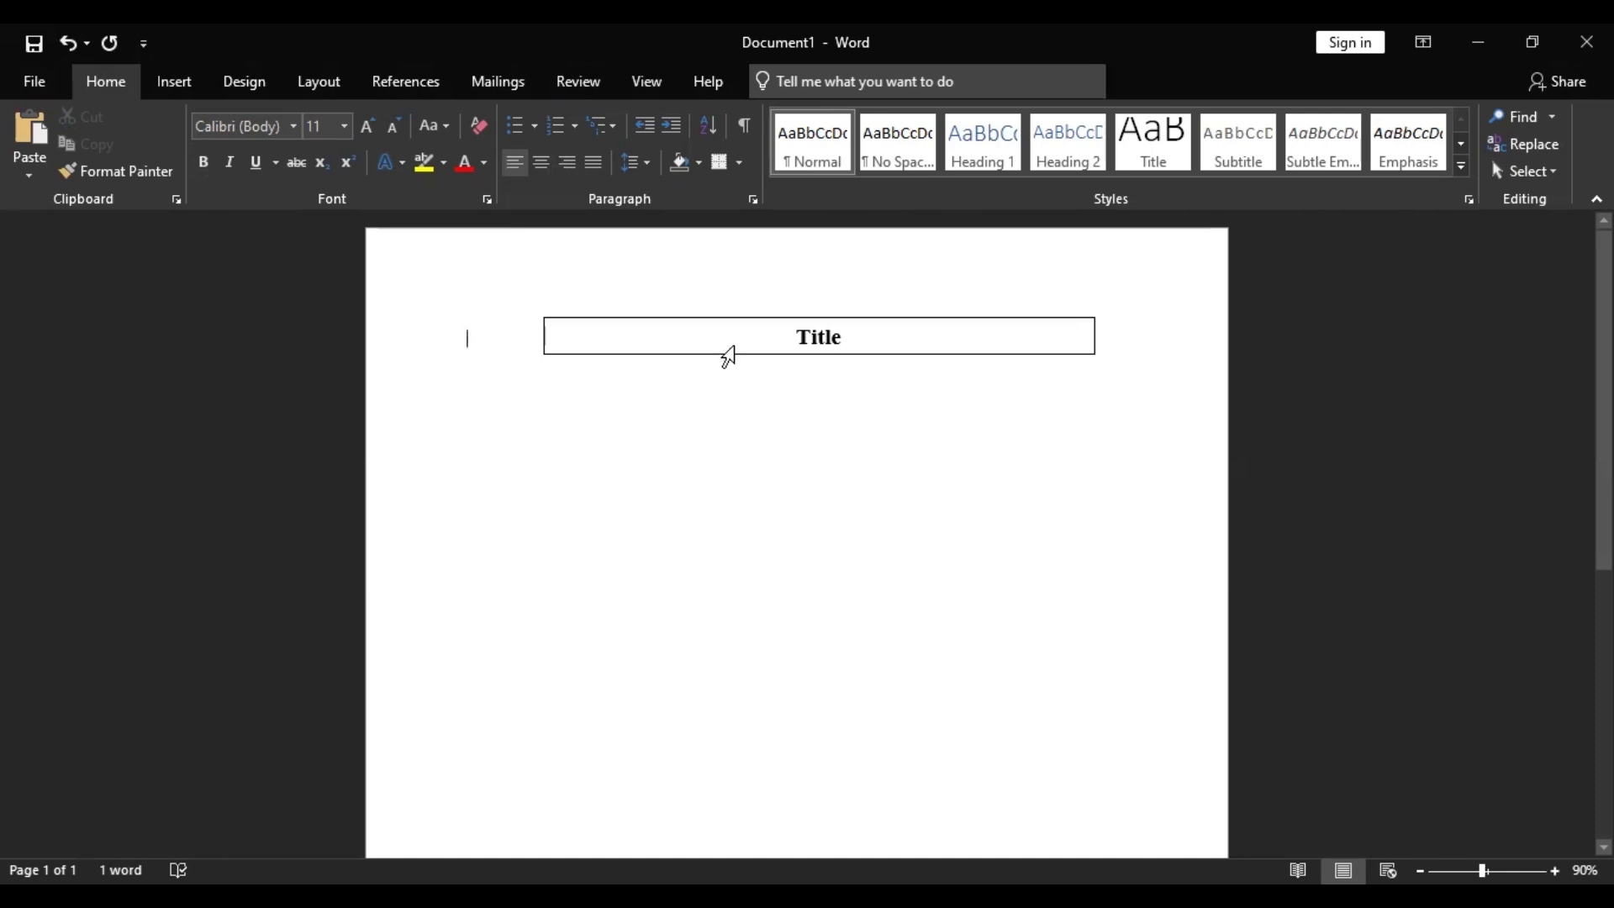
Step: Widen the title box on both sides and make it slightly taller
{"action": "left_click", "coordinate": [542, 345]}
{"action": "left_click", "coordinate": [543, 345]}
{"action": "left_click_drag", "start_coordinate": [525, 351], "coordinate": [507, 351]}
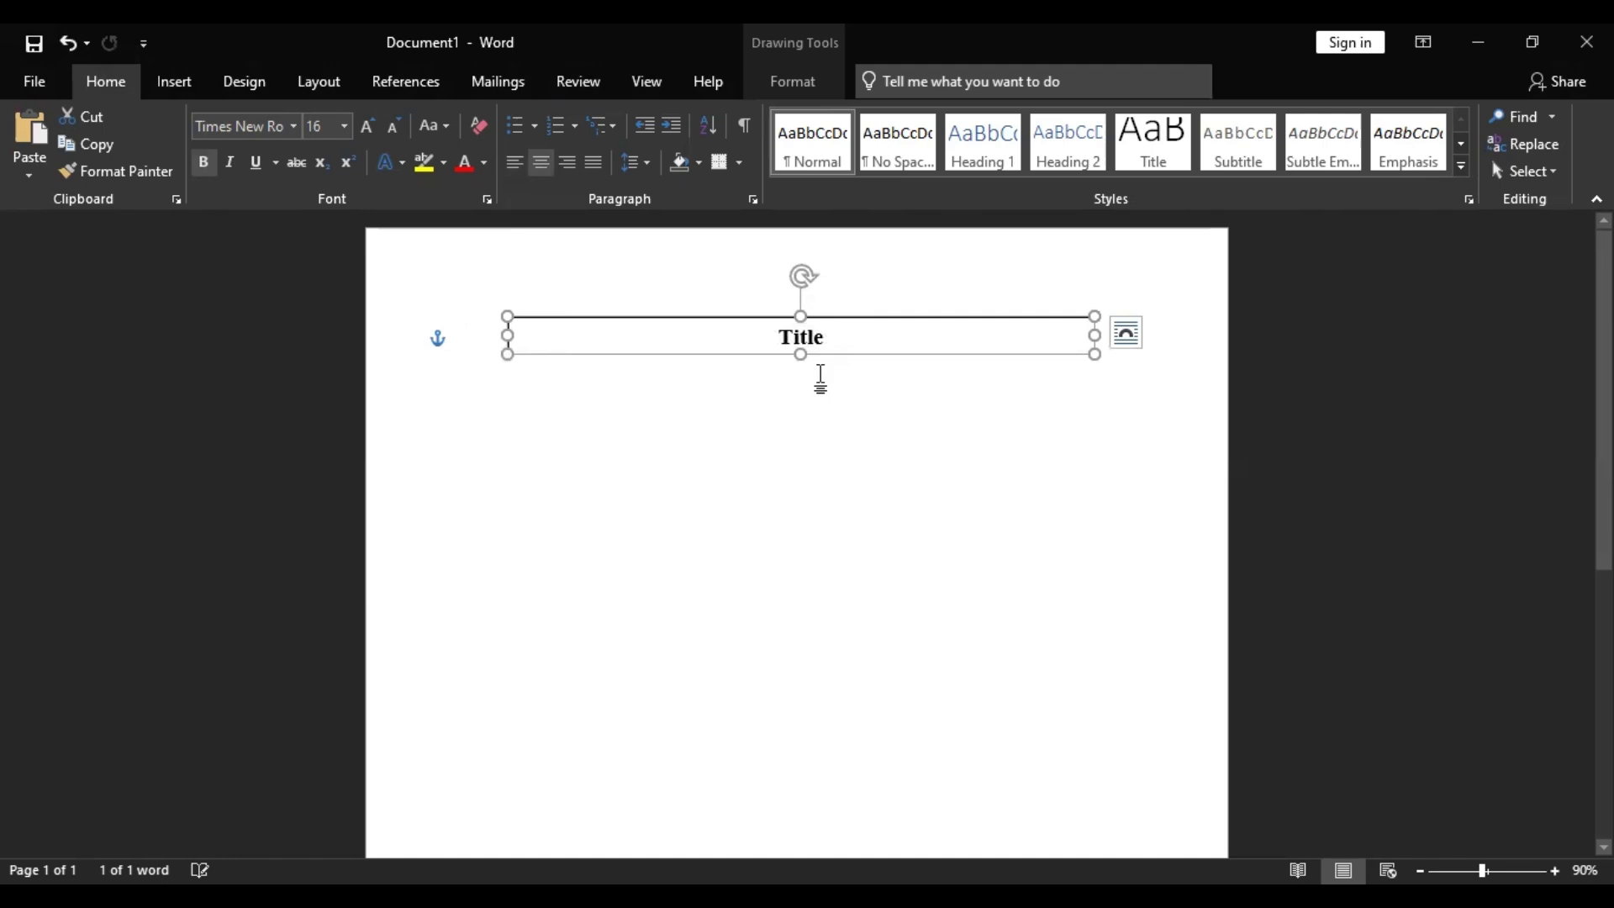
{"action": "left_click_drag", "start_coordinate": [802, 352], "coordinate": [804, 359]}
{"action": "left_click_drag", "start_coordinate": [1095, 339], "coordinate": [1109, 338]}
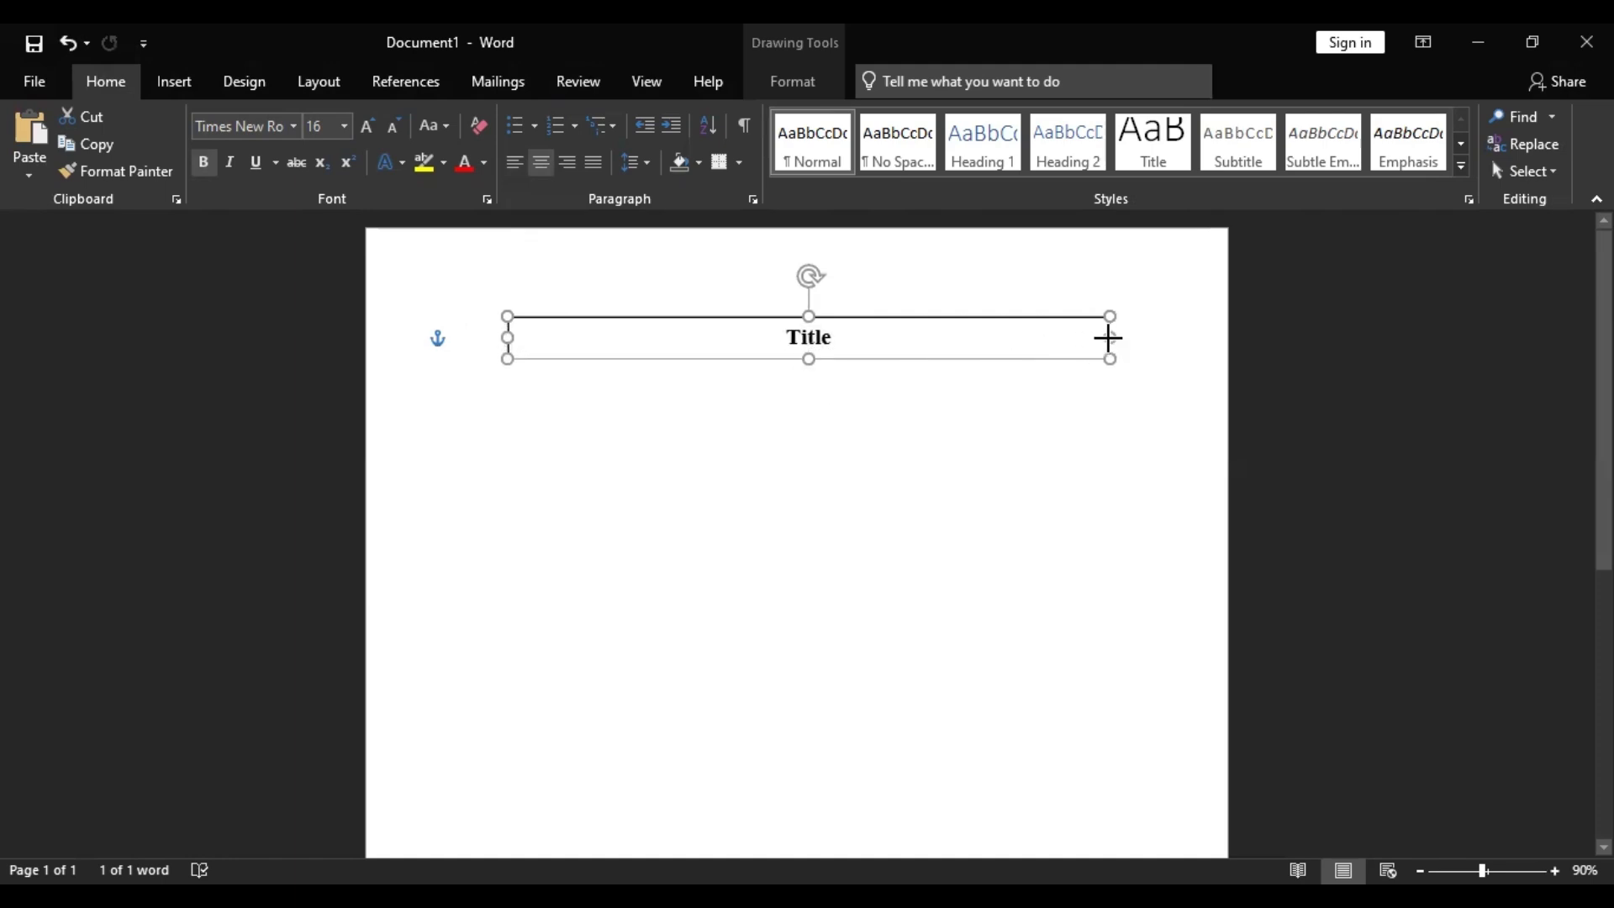
Step: Extend the text in the title box to read "Title of Research"
{"action": "left_click", "coordinate": [944, 336]}
{"action": "type", "text": "of "}
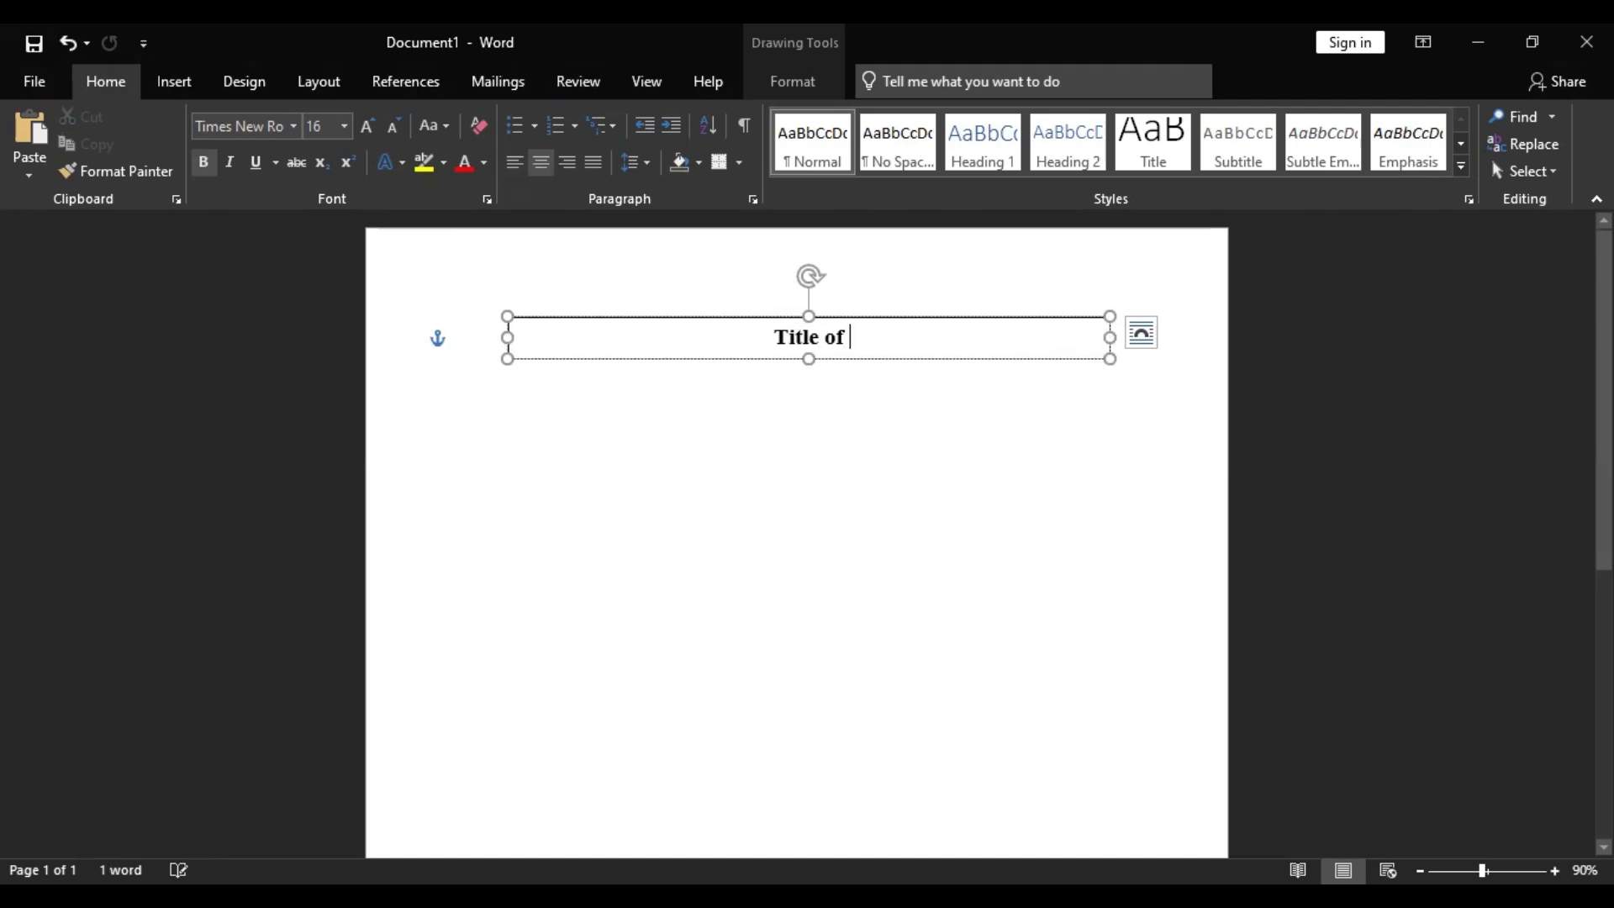
{"action": "type", "text": "re"}
{"action": "type", "text": "Research"}
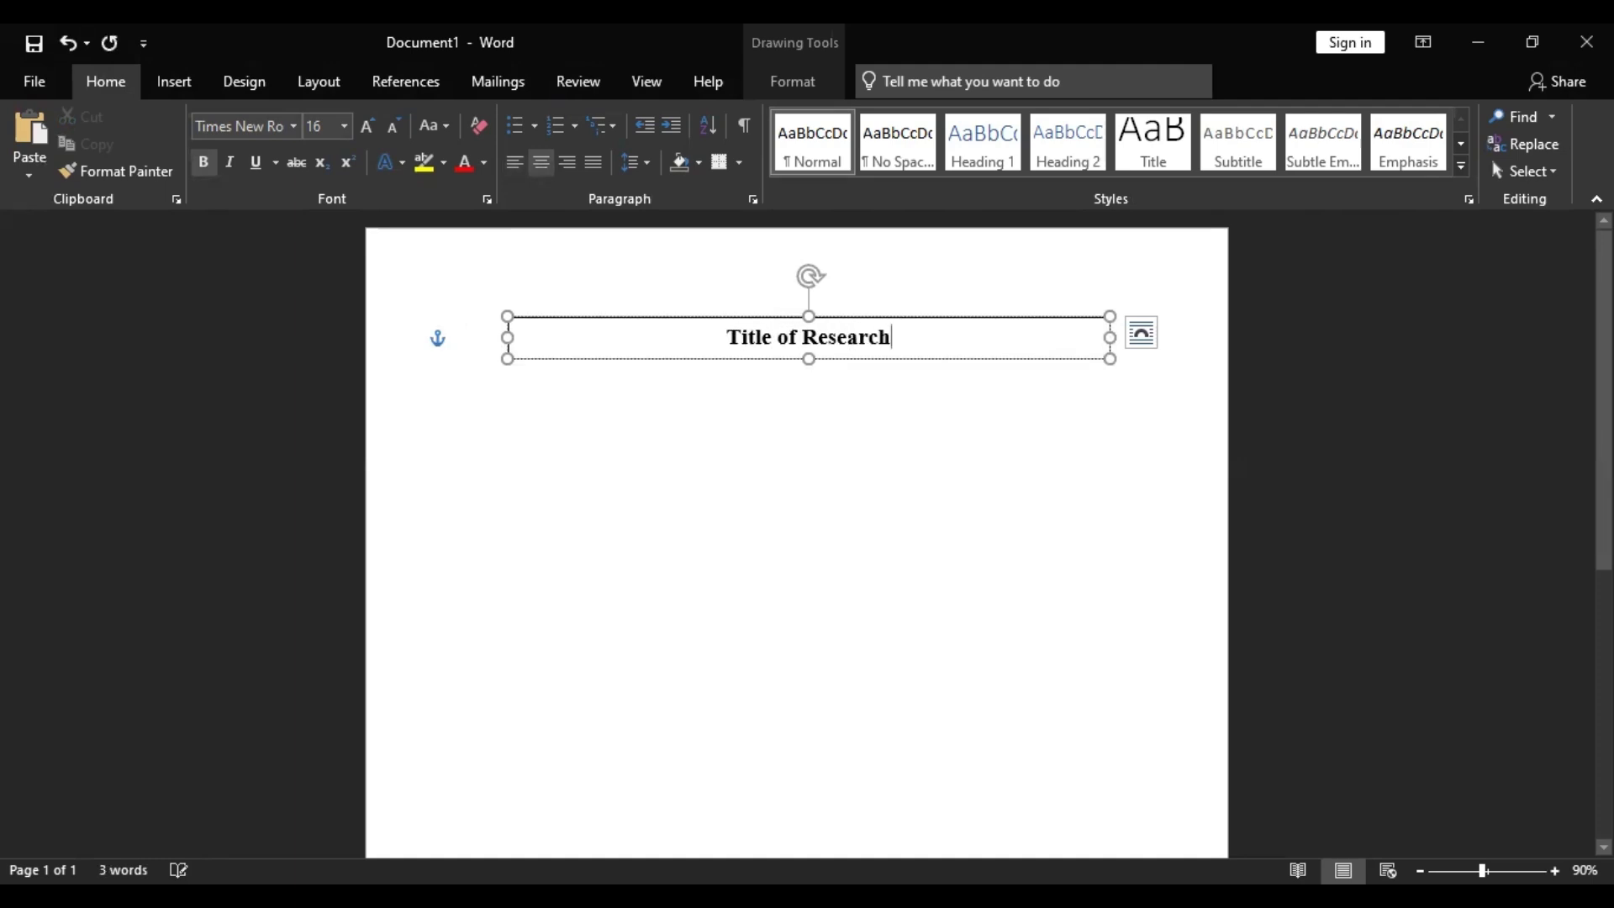
{"action": "left_click", "coordinate": [980, 407]}
Step: Try to draw a vertical line about 0.95" long down from the lower edge of the title box
{"action": "left_click", "coordinate": [178, 81]}
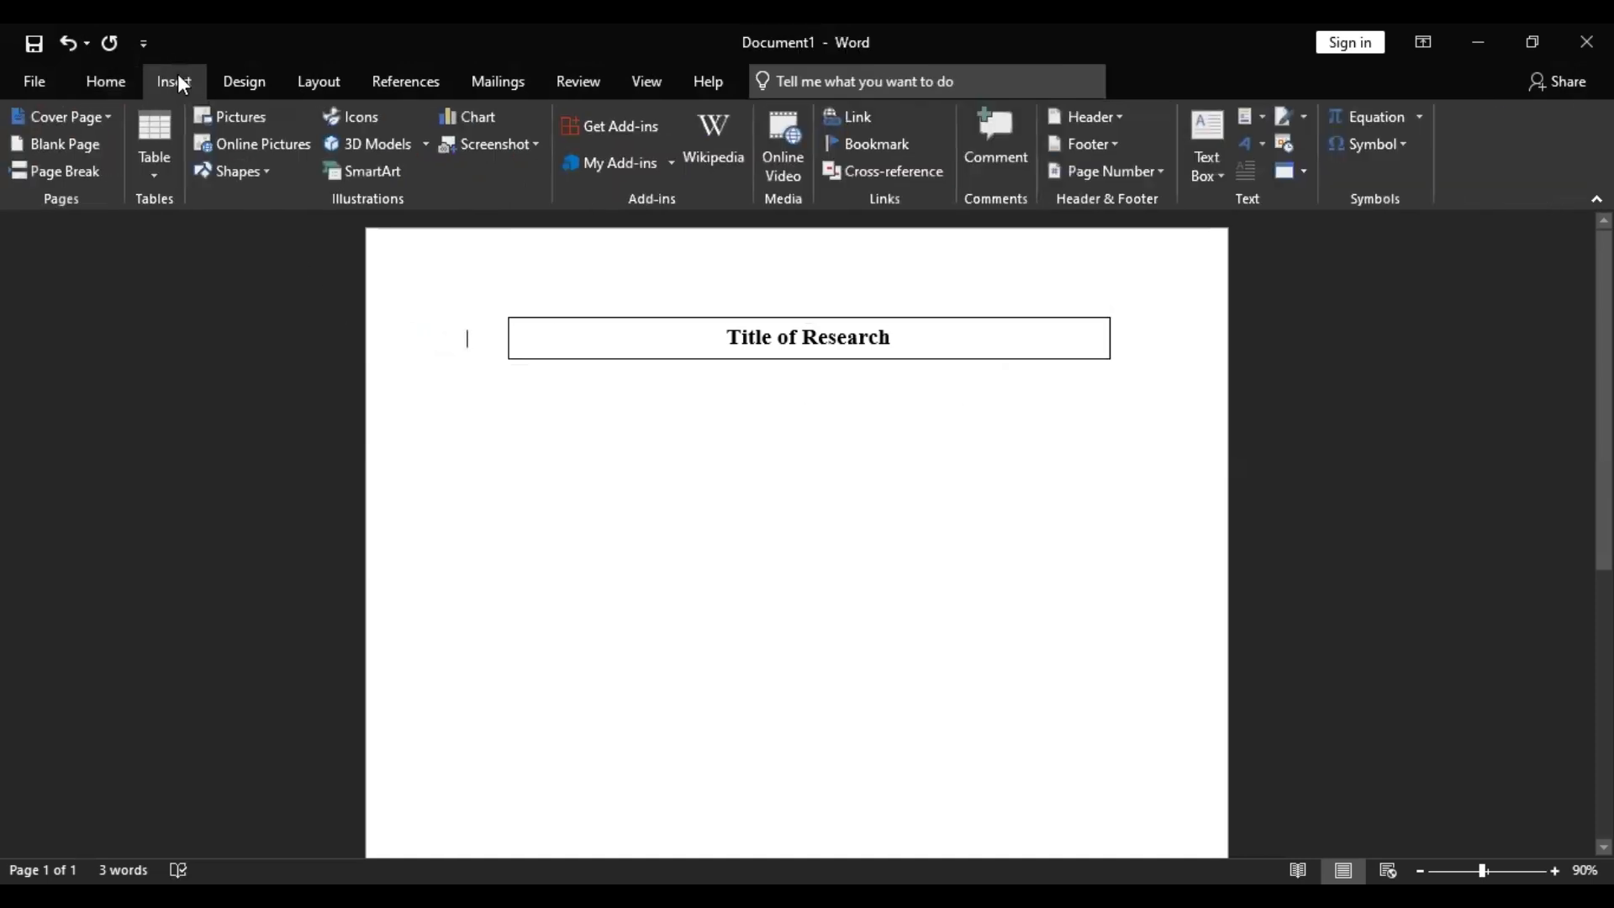
{"action": "left_click", "coordinate": [212, 176]}
{"action": "left_click", "coordinate": [246, 227]}
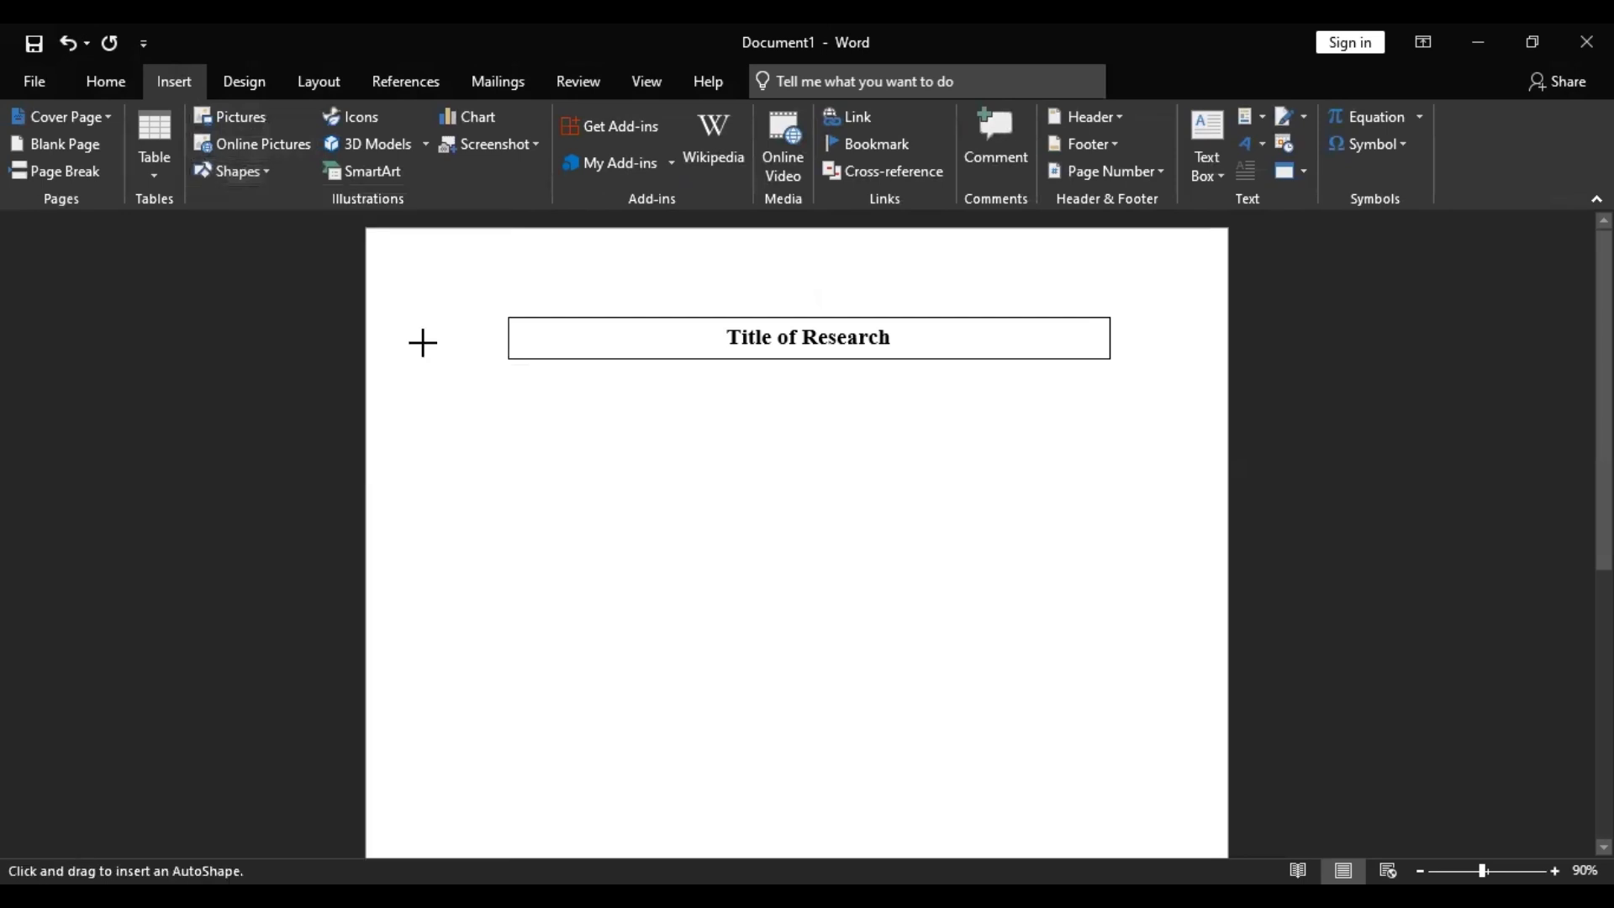
{"action": "mouse_move", "coordinate": [781, 362]}
{"action": "left_mouse_down"}
{"action": "mouse_move", "coordinate": [800, 389]}
{"action": "mouse_move", "coordinate": [777, 455]}
{"action": "left_mouse_up"}
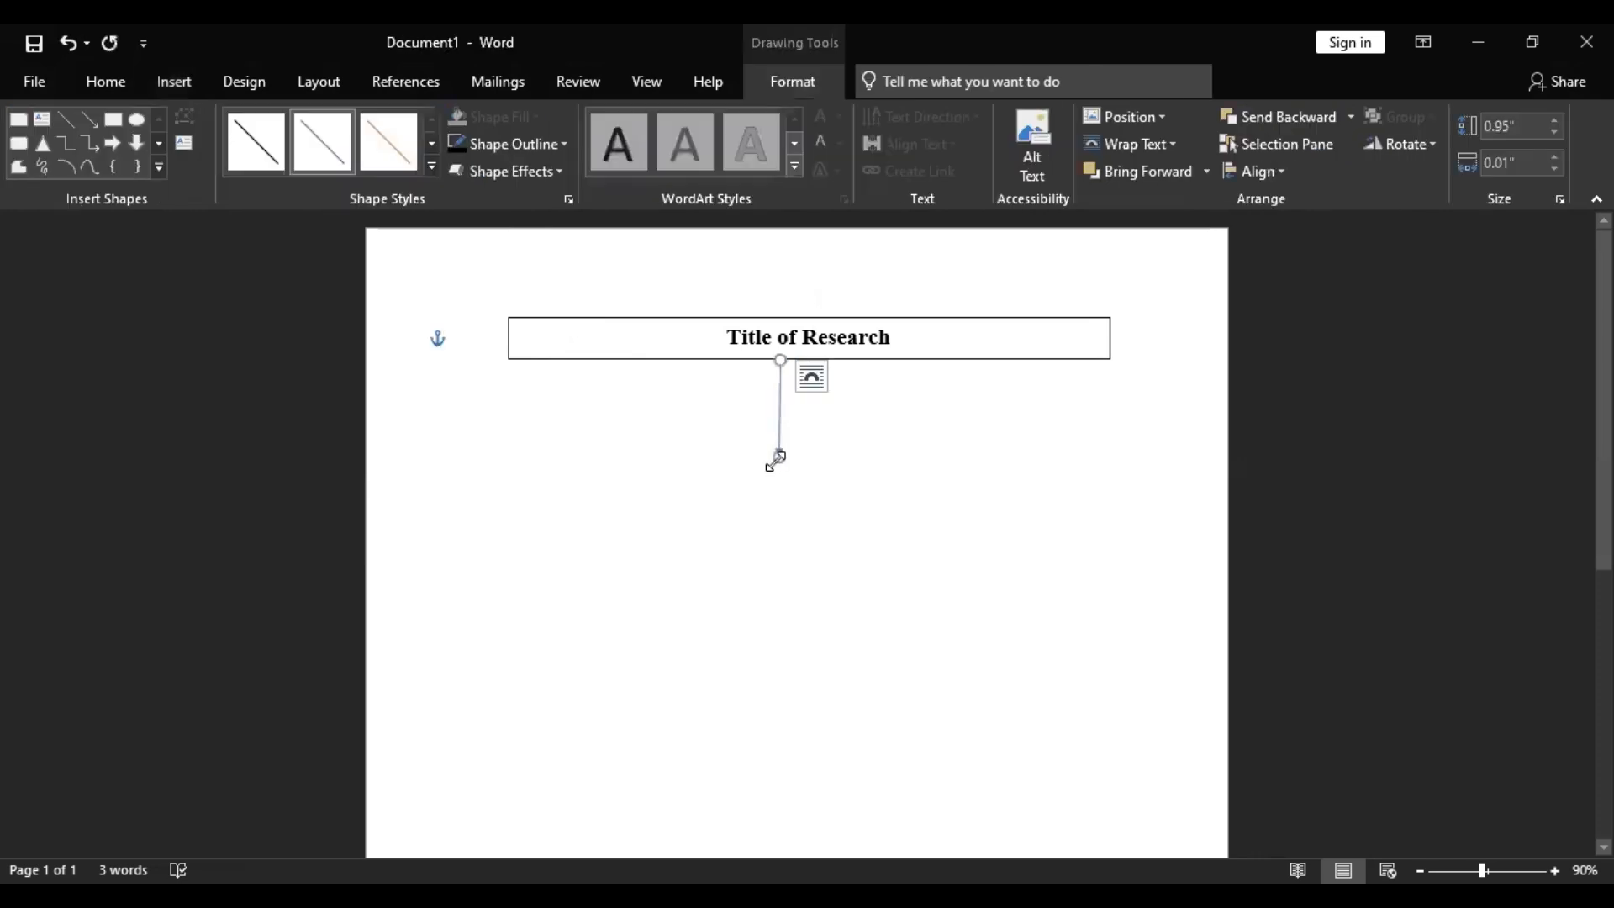
{"action": "key", "text": "Delete"}
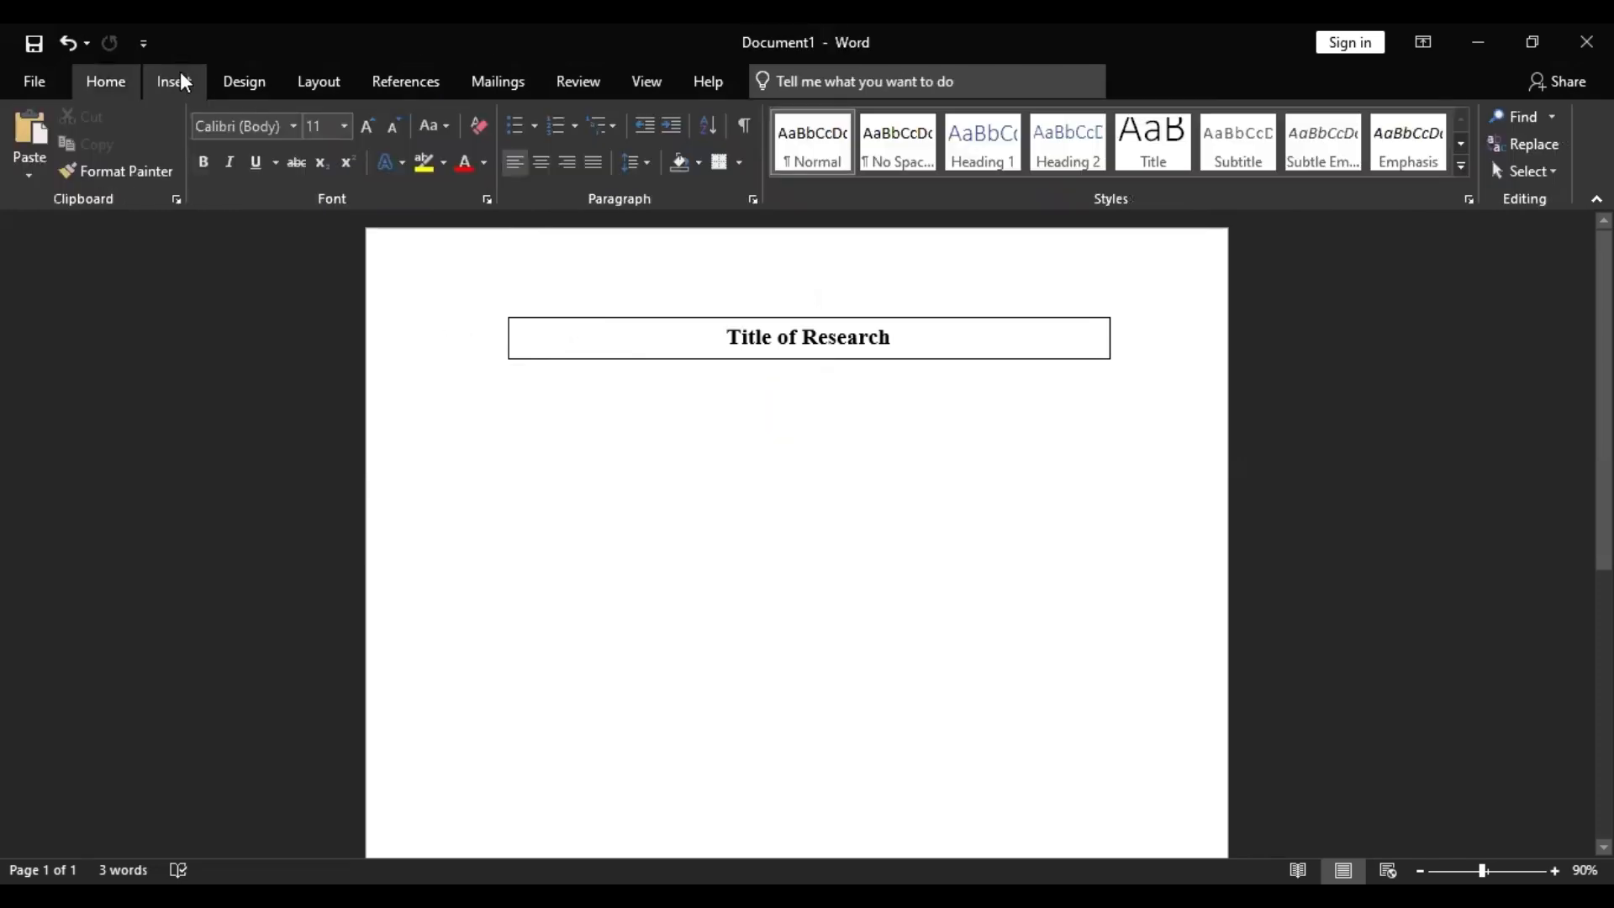
Step: Draw a down block arrow about 0.38" high and 0.22" wide from the lower edge of the title box
{"action": "left_click", "coordinate": [179, 75]}
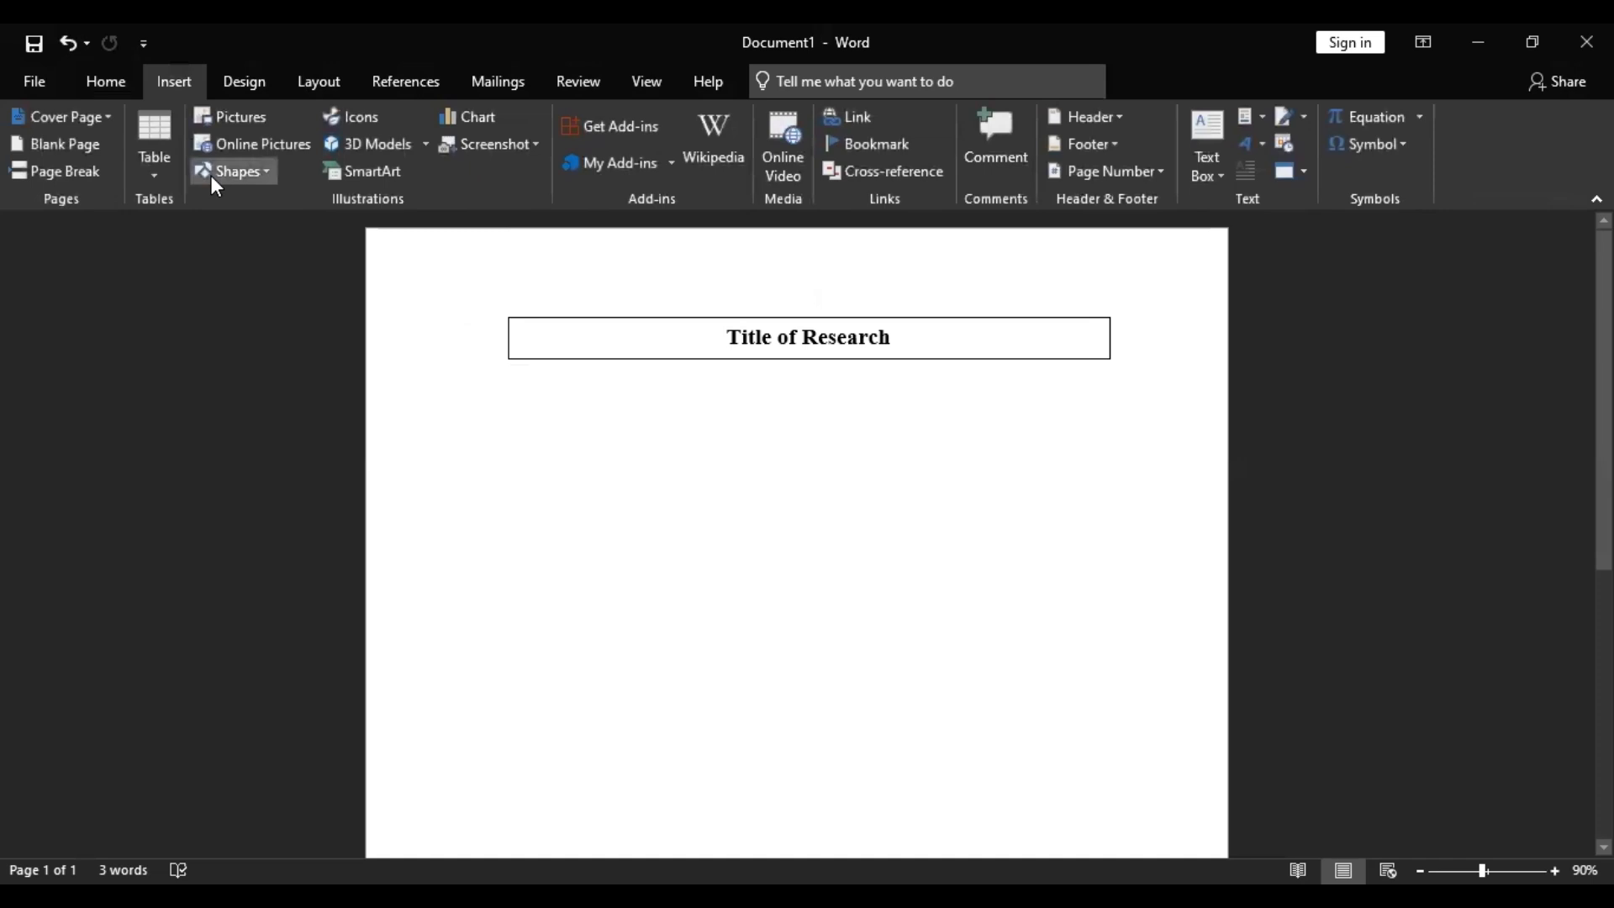
{"action": "left_click", "coordinate": [216, 172]}
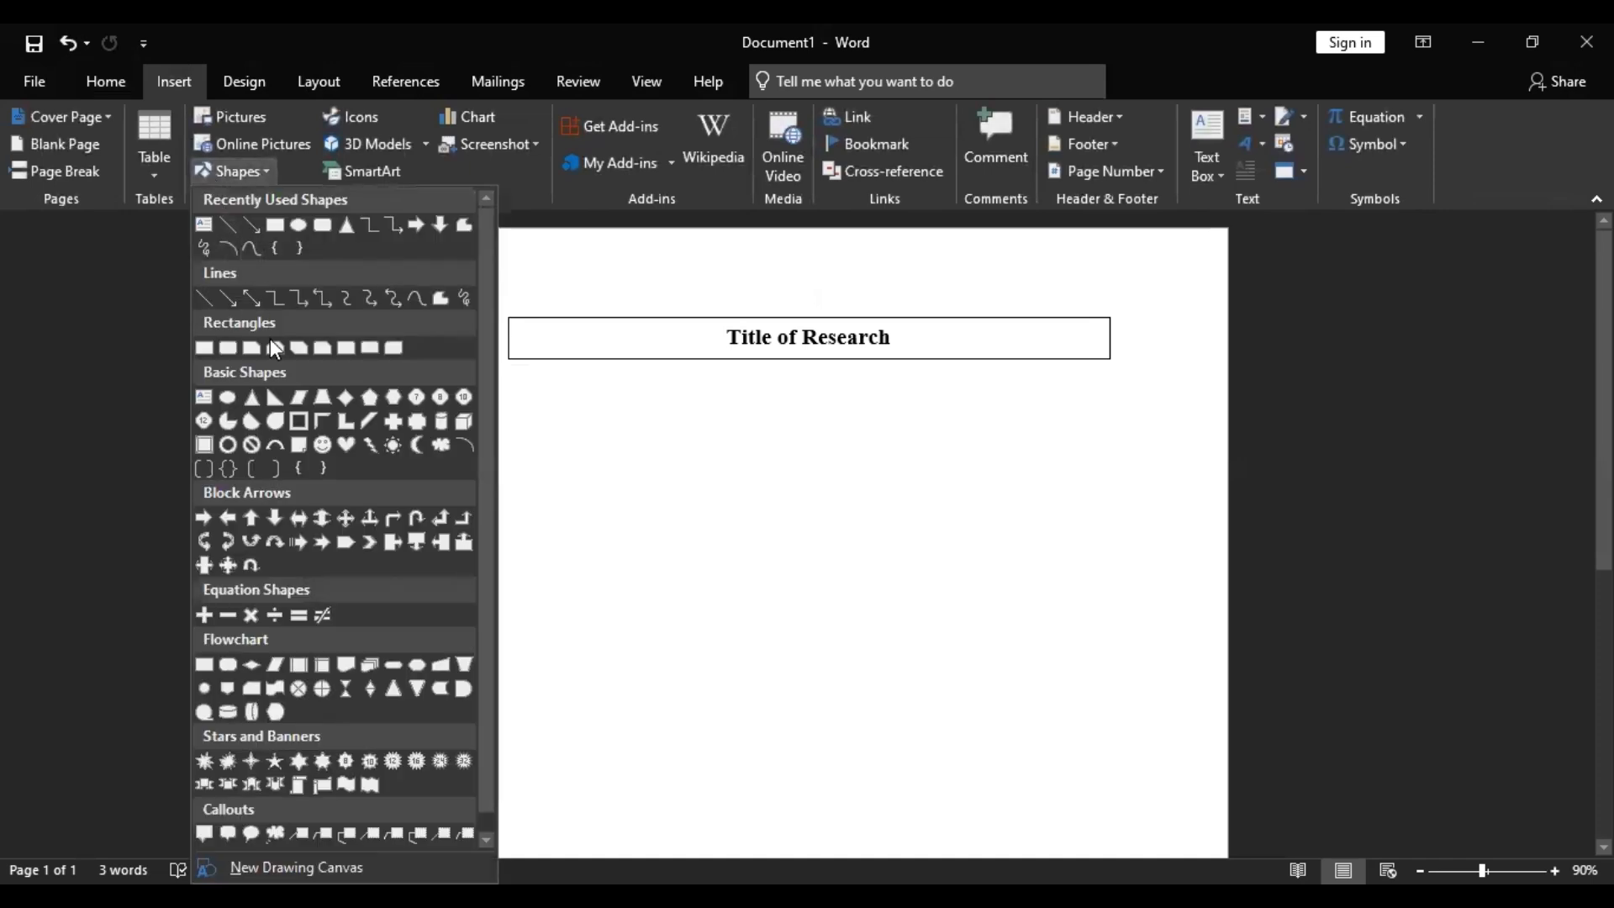
{"action": "left_click", "coordinate": [275, 519]}
{"action": "mouse_move", "coordinate": [782, 360]}
{"action": "left_mouse_down"}
{"action": "mouse_move", "coordinate": [796, 396]}
{"action": "mouse_move", "coordinate": [807, 378]}
{"action": "left_mouse_up"}
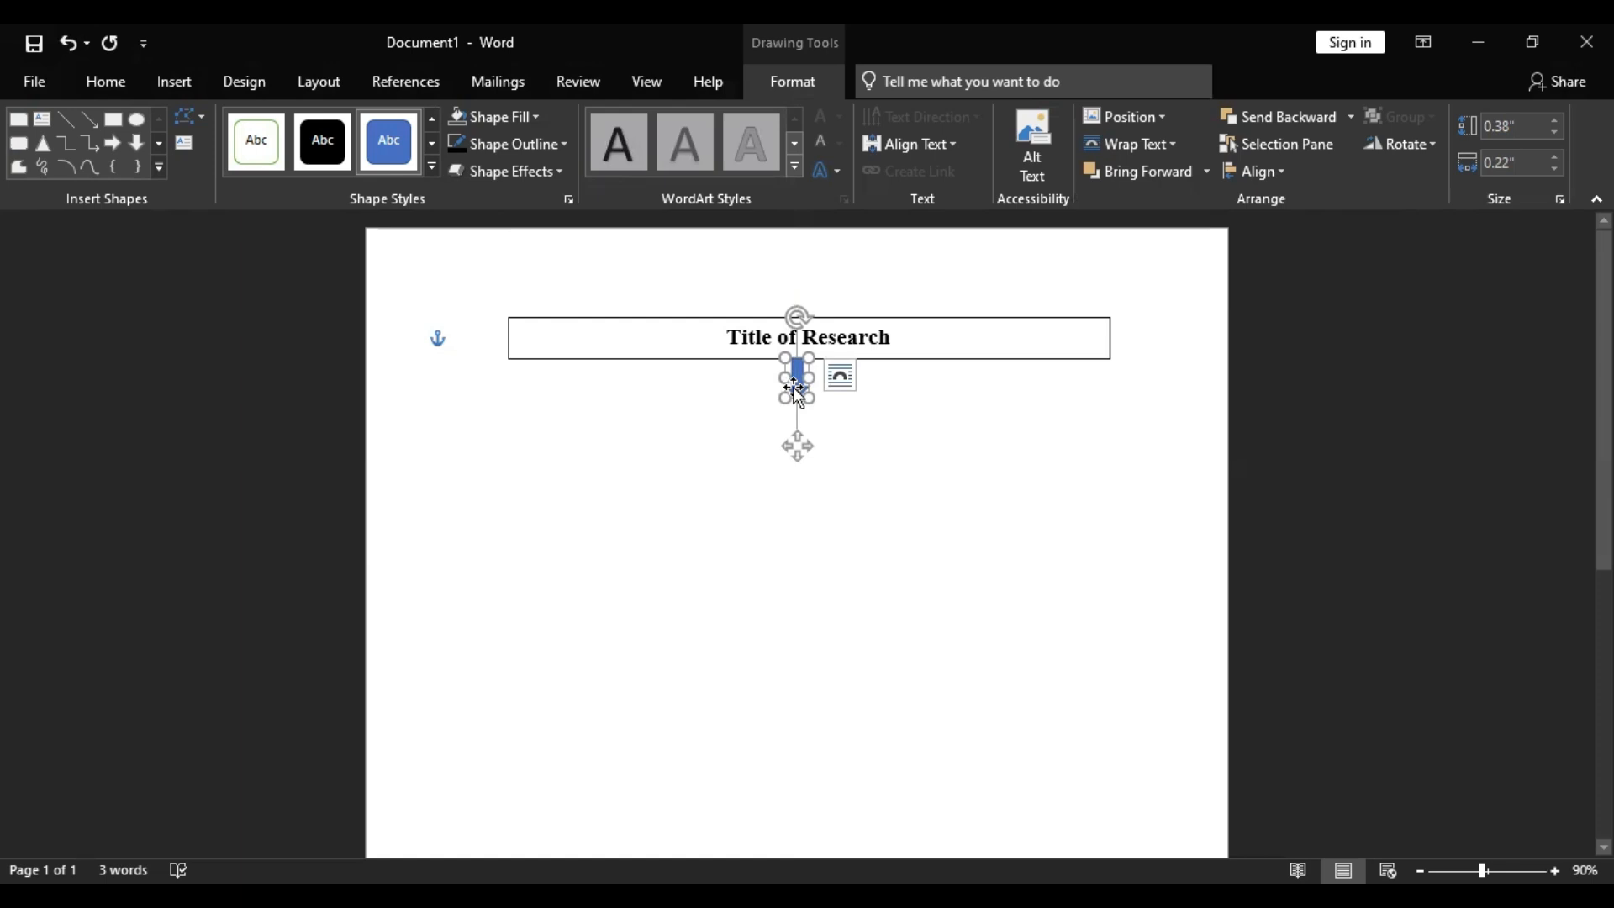
Step: Remove the block arrow's fill and give it a black outline
{"action": "right_click", "coordinate": [796, 390]}
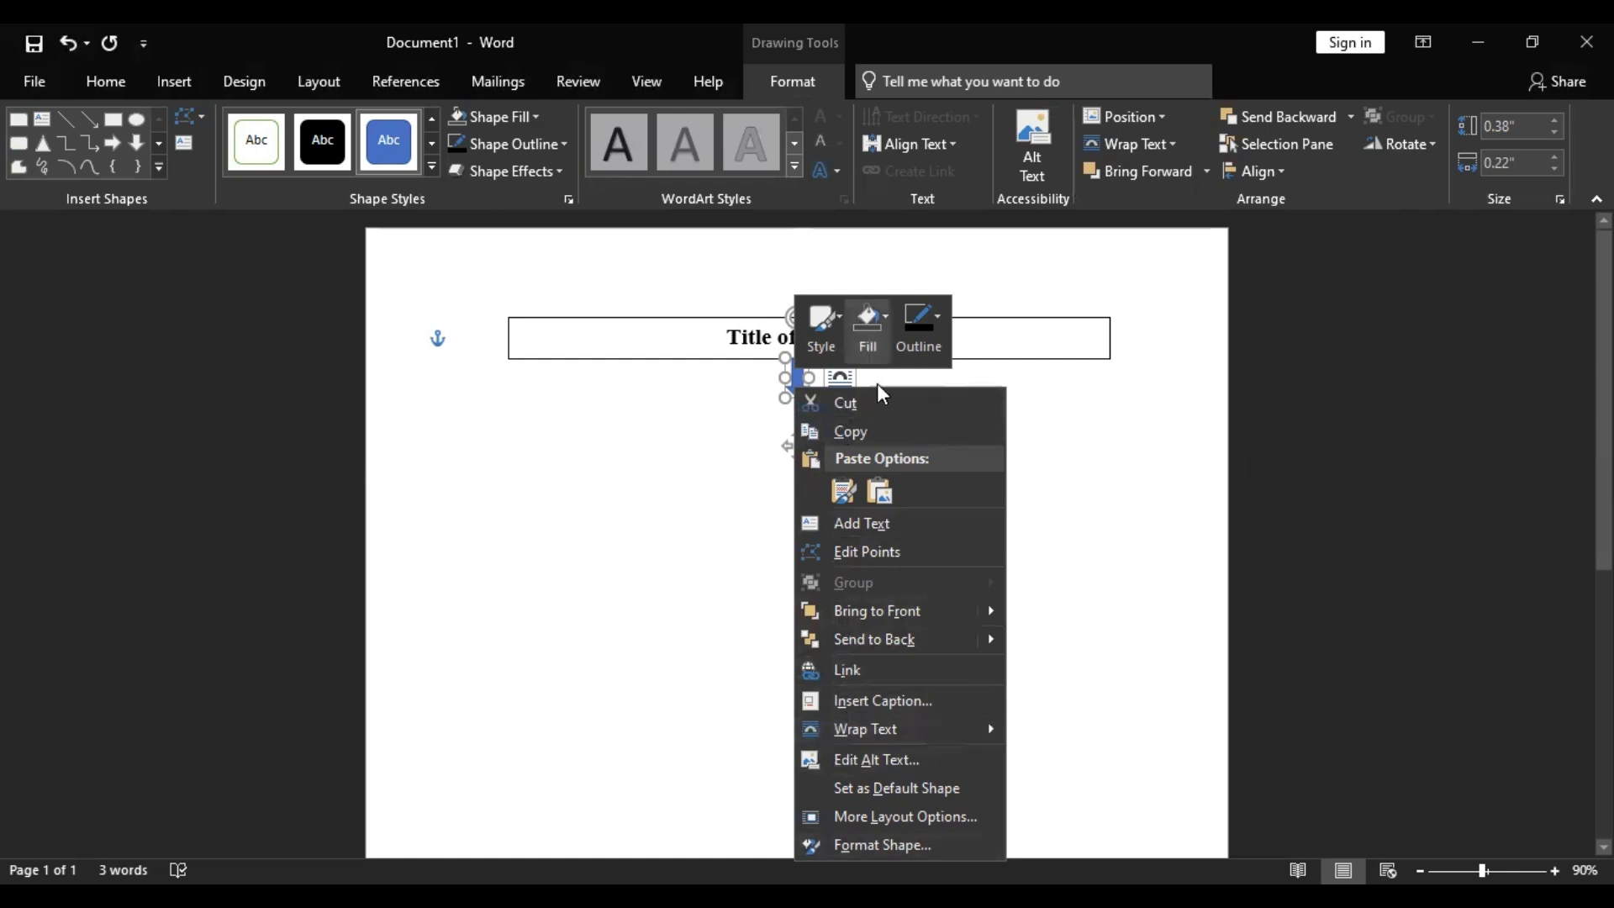
{"action": "left_click", "coordinate": [868, 328]}
{"action": "left_click", "coordinate": [890, 562]}
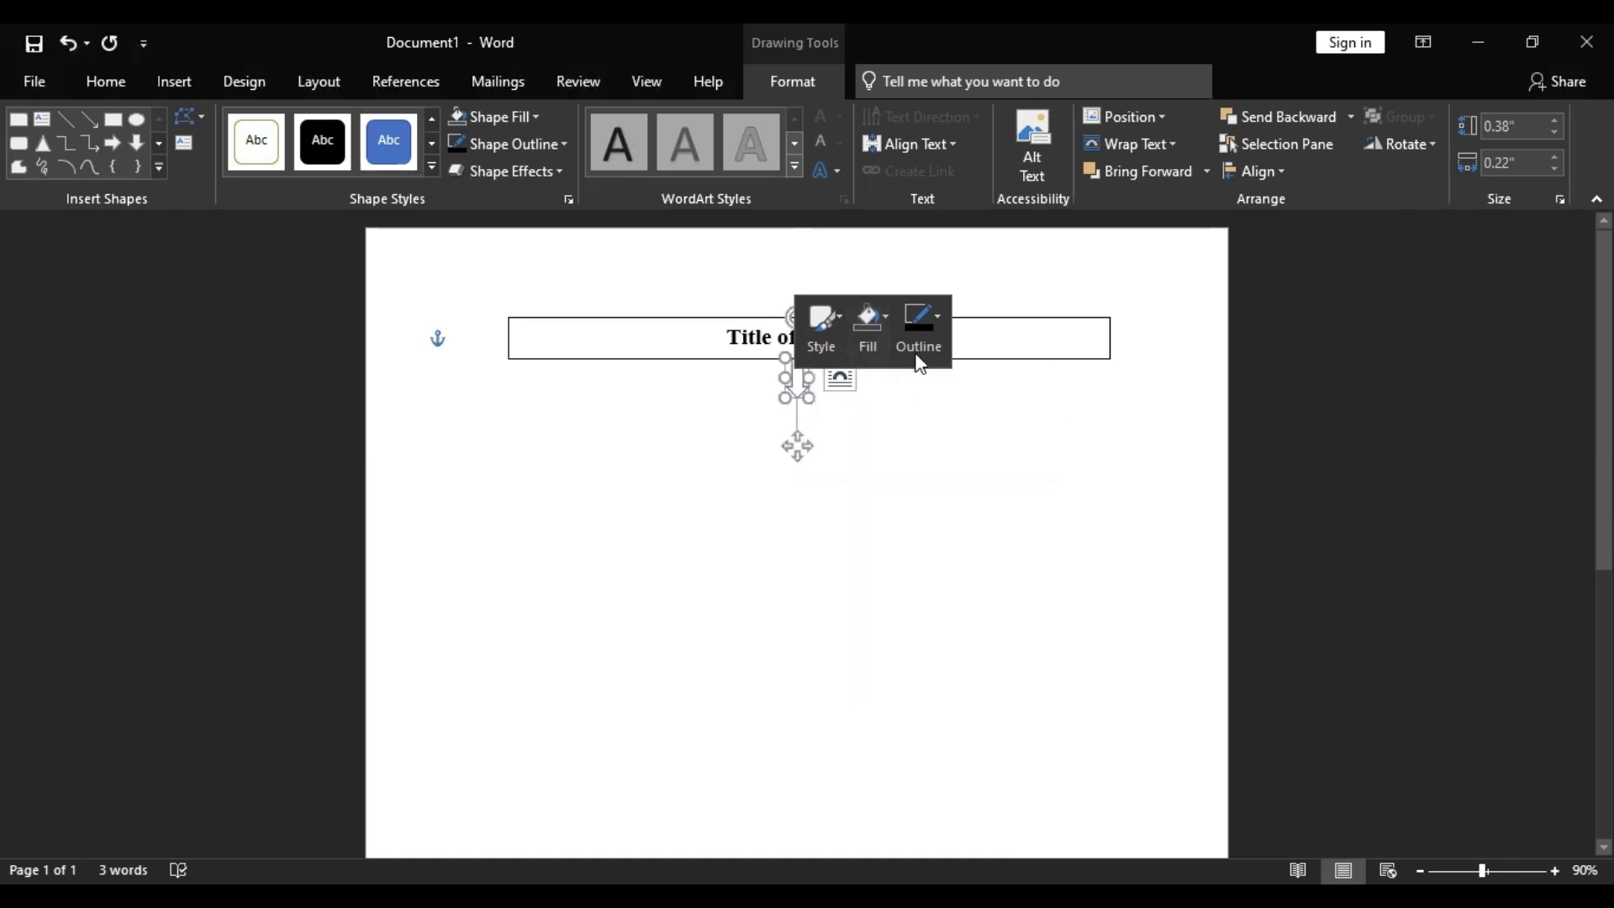
{"action": "left_click", "coordinate": [920, 348]}
{"action": "left_click", "coordinate": [929, 460]}
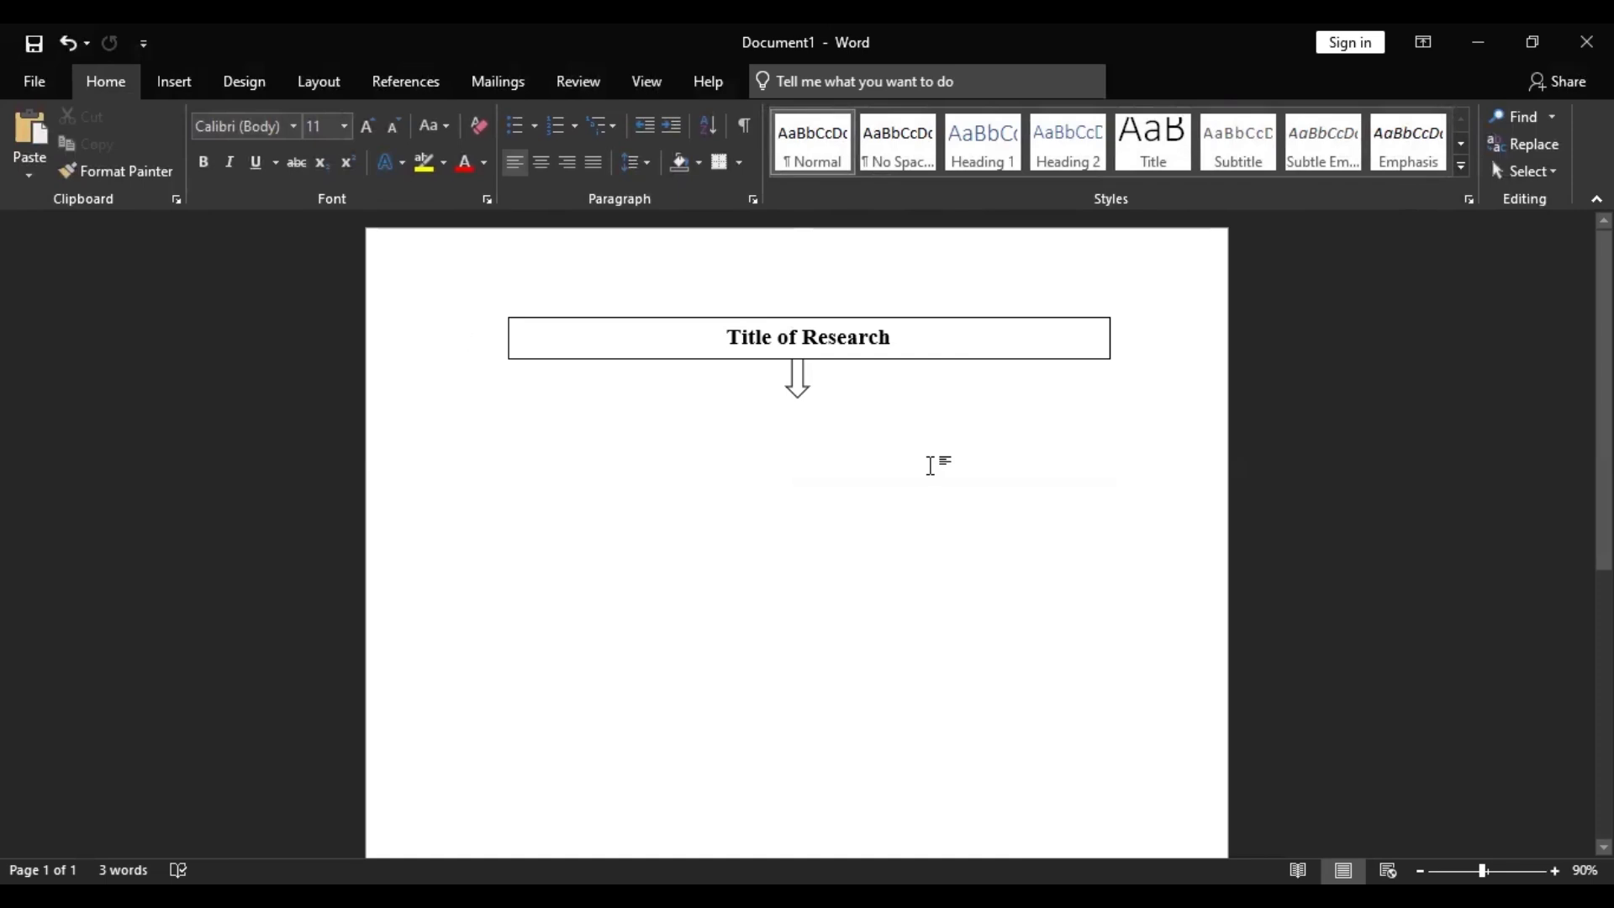
Step: Draw an oval about 0.71" high and 1.35" wide below the block arrow
{"action": "left_click", "coordinate": [178, 85]}
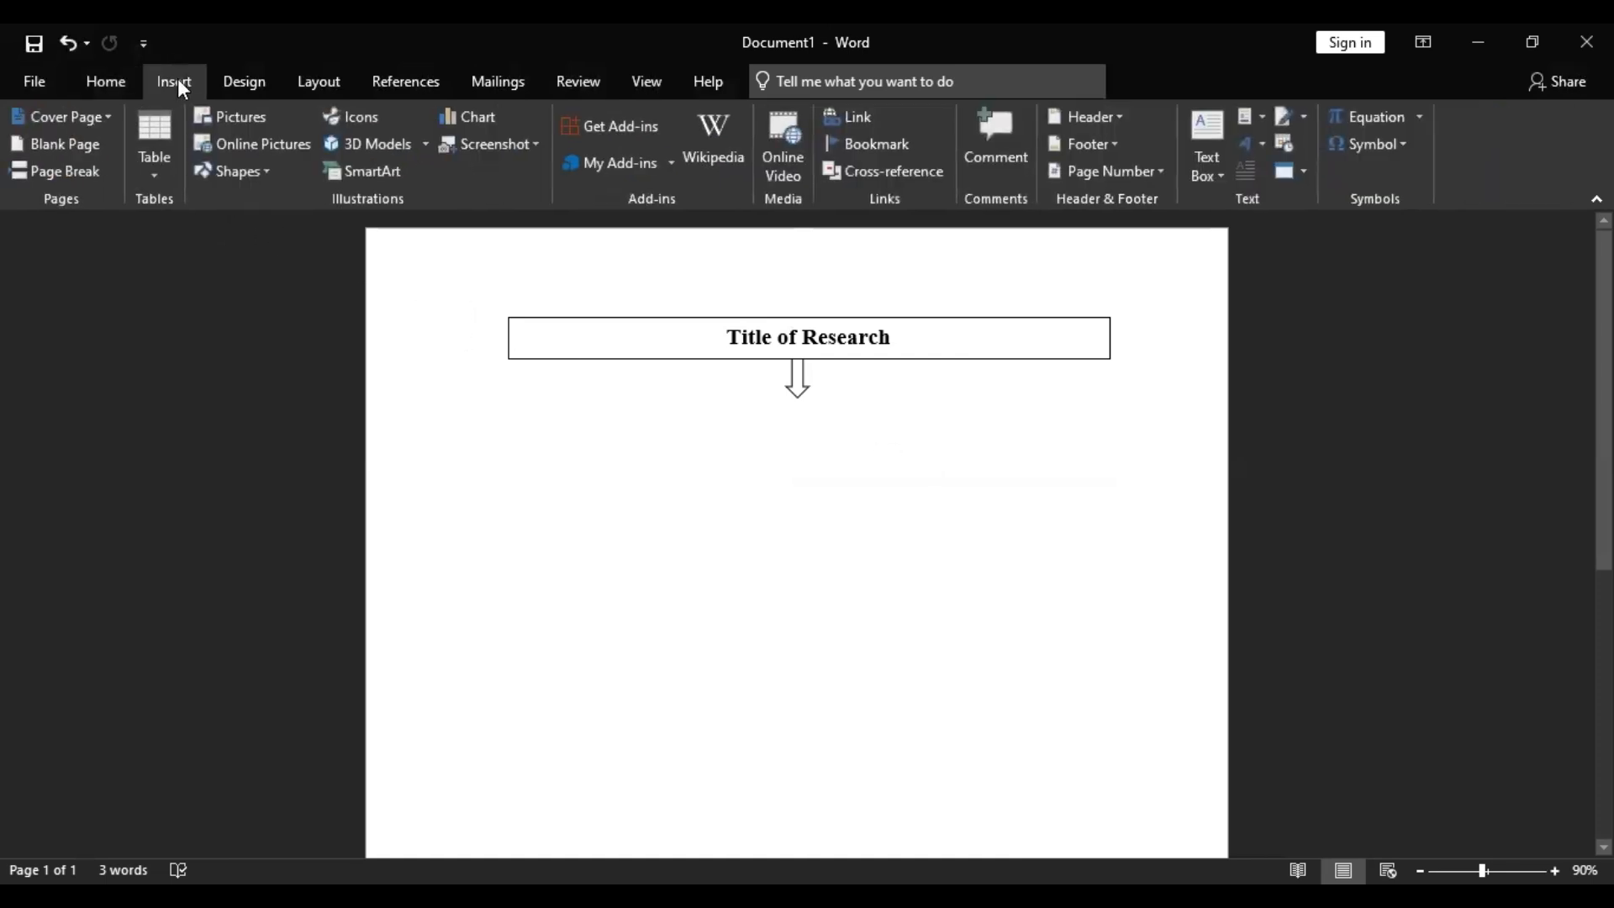
{"action": "left_click", "coordinate": [215, 169]}
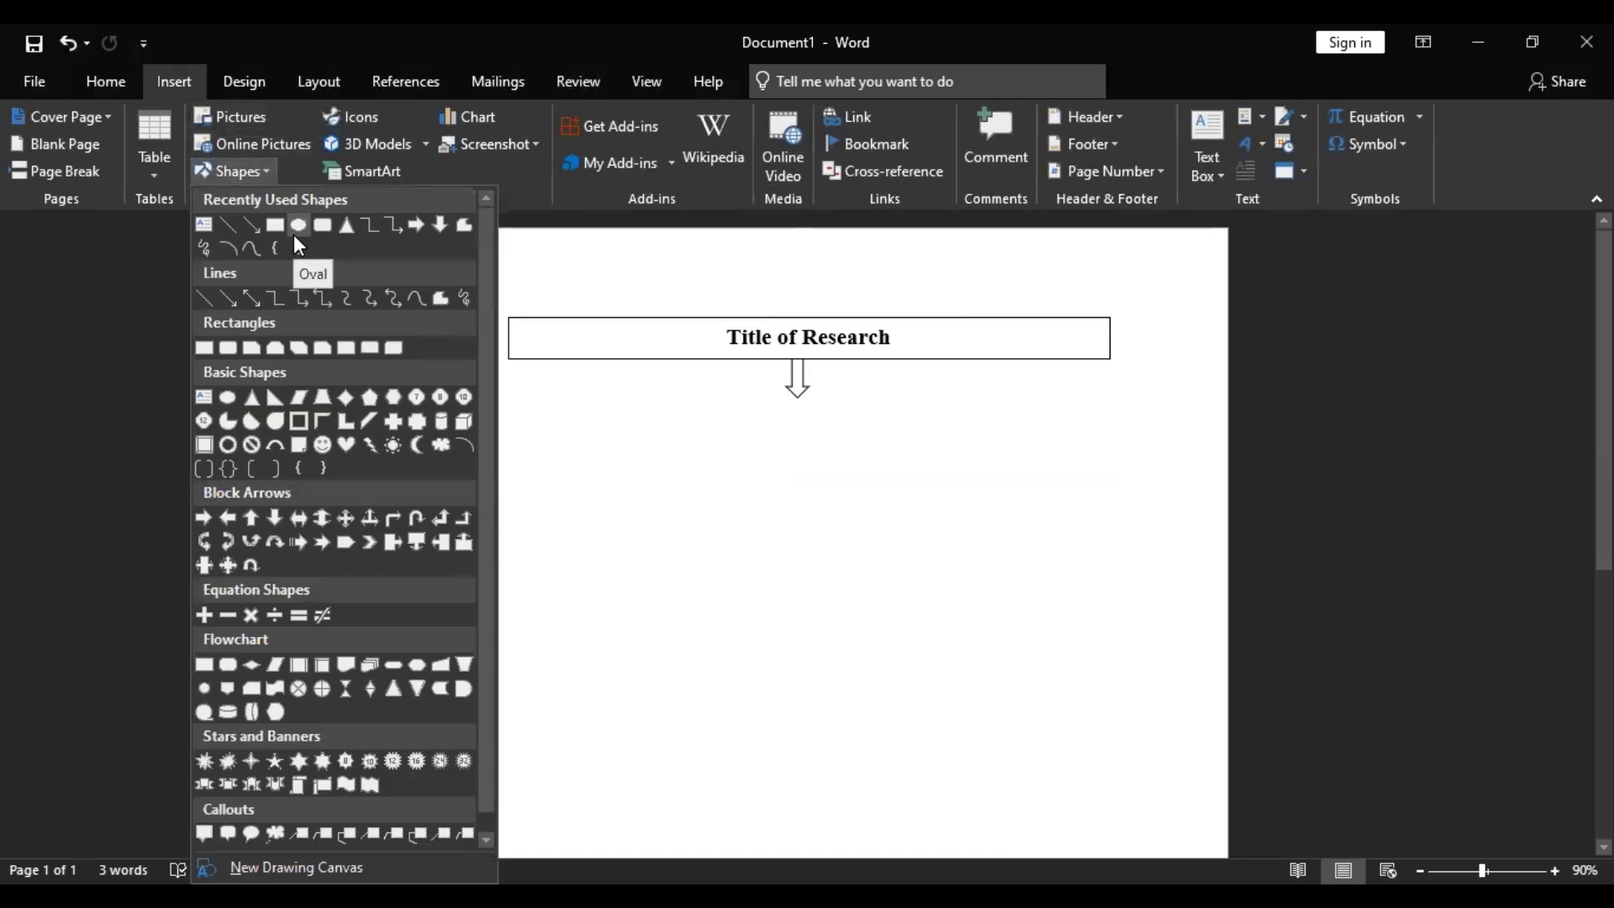
{"action": "left_click", "coordinate": [298, 226]}
{"action": "left_click_drag", "start_coordinate": [742, 408], "coordinate": [879, 481]}
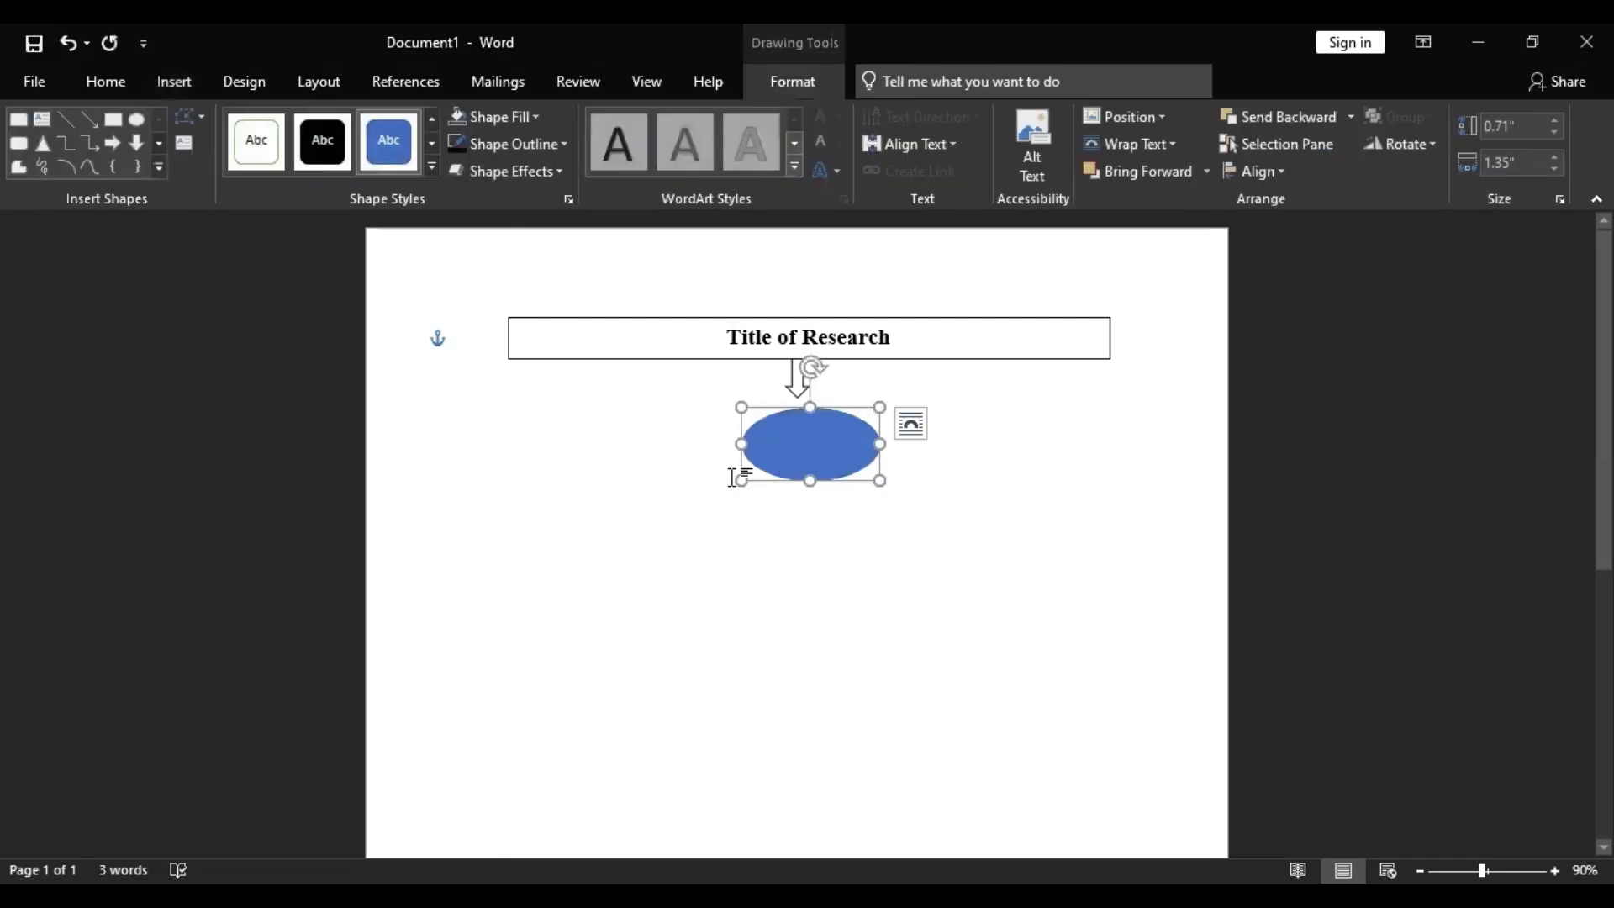
Step: Give the oval a white fill and a black outline
{"action": "right_click", "coordinate": [792, 451]}
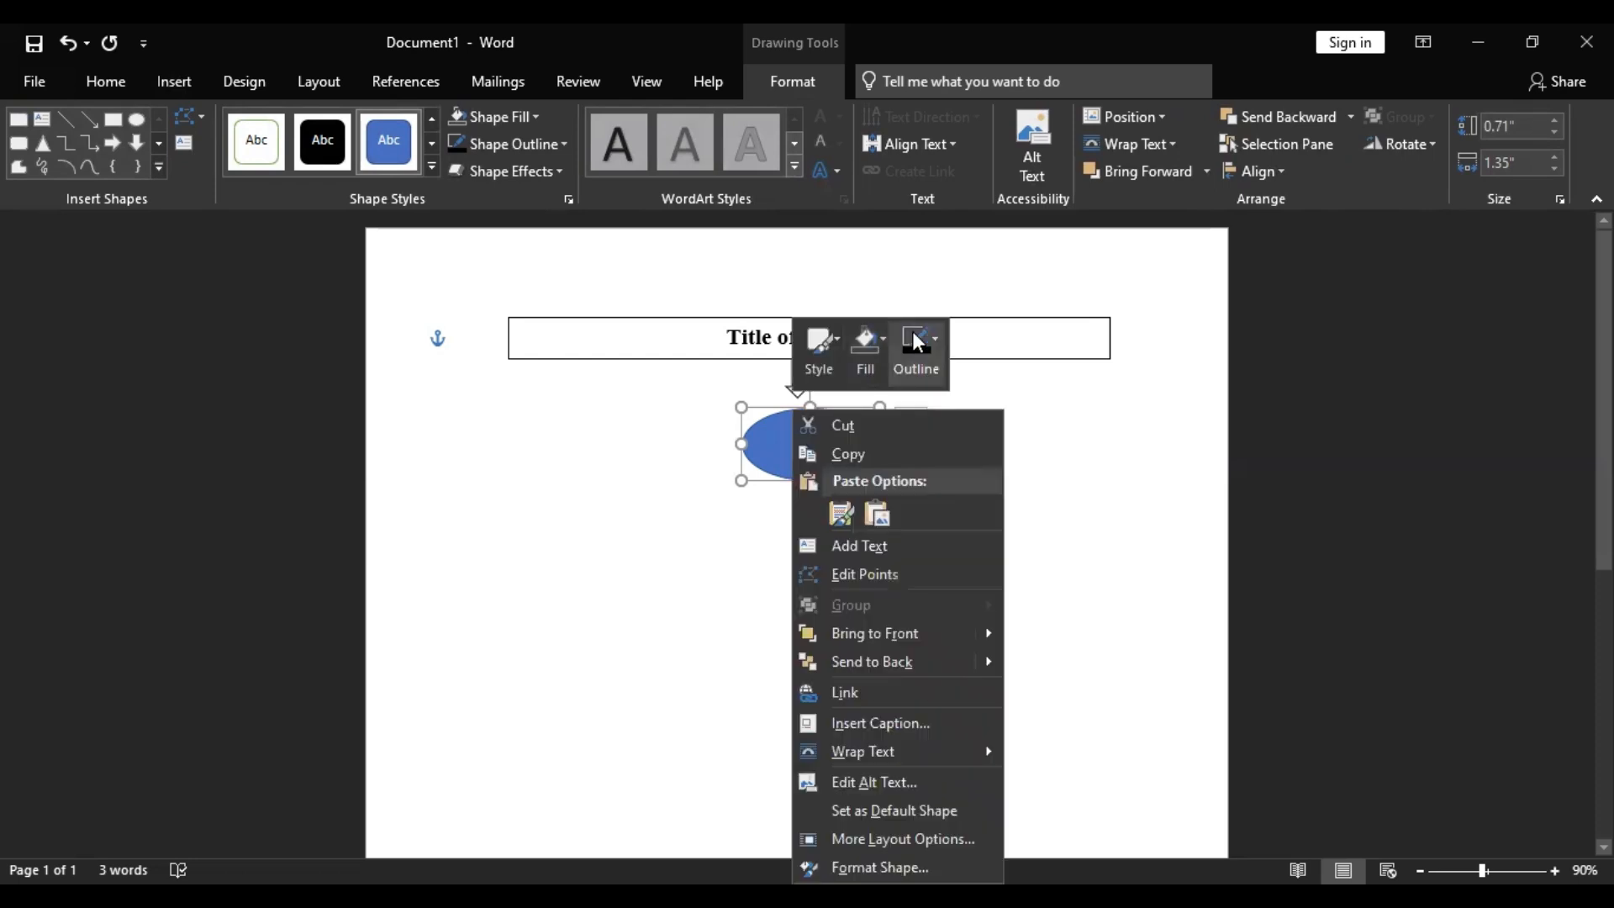
{"action": "left_click", "coordinate": [865, 349]}
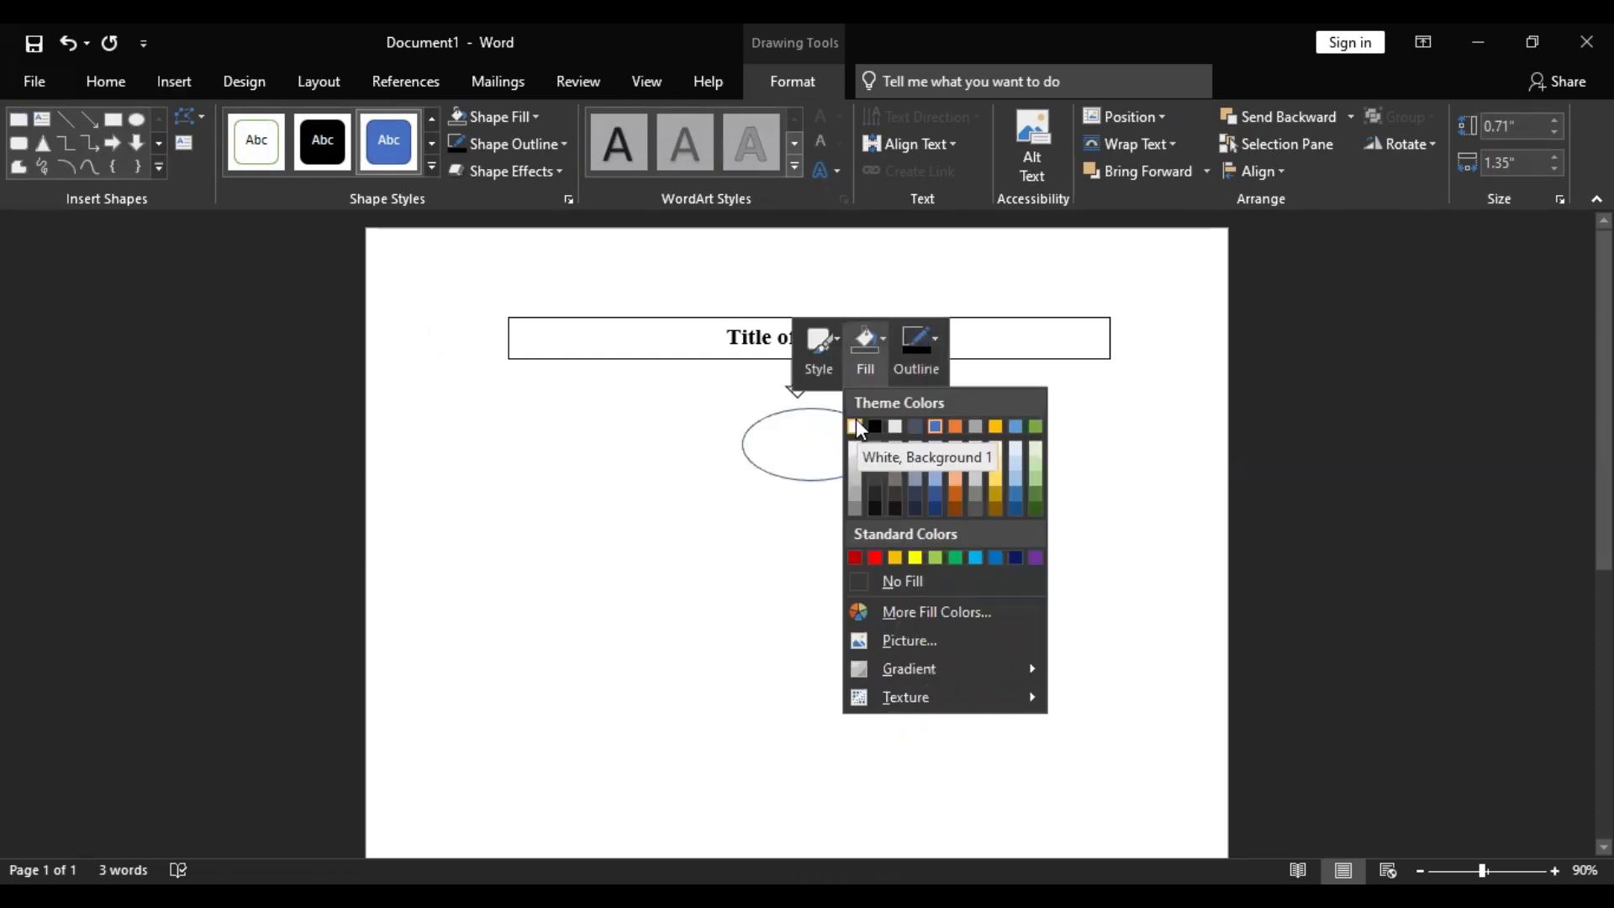
{"action": "left_click", "coordinate": [911, 356]}
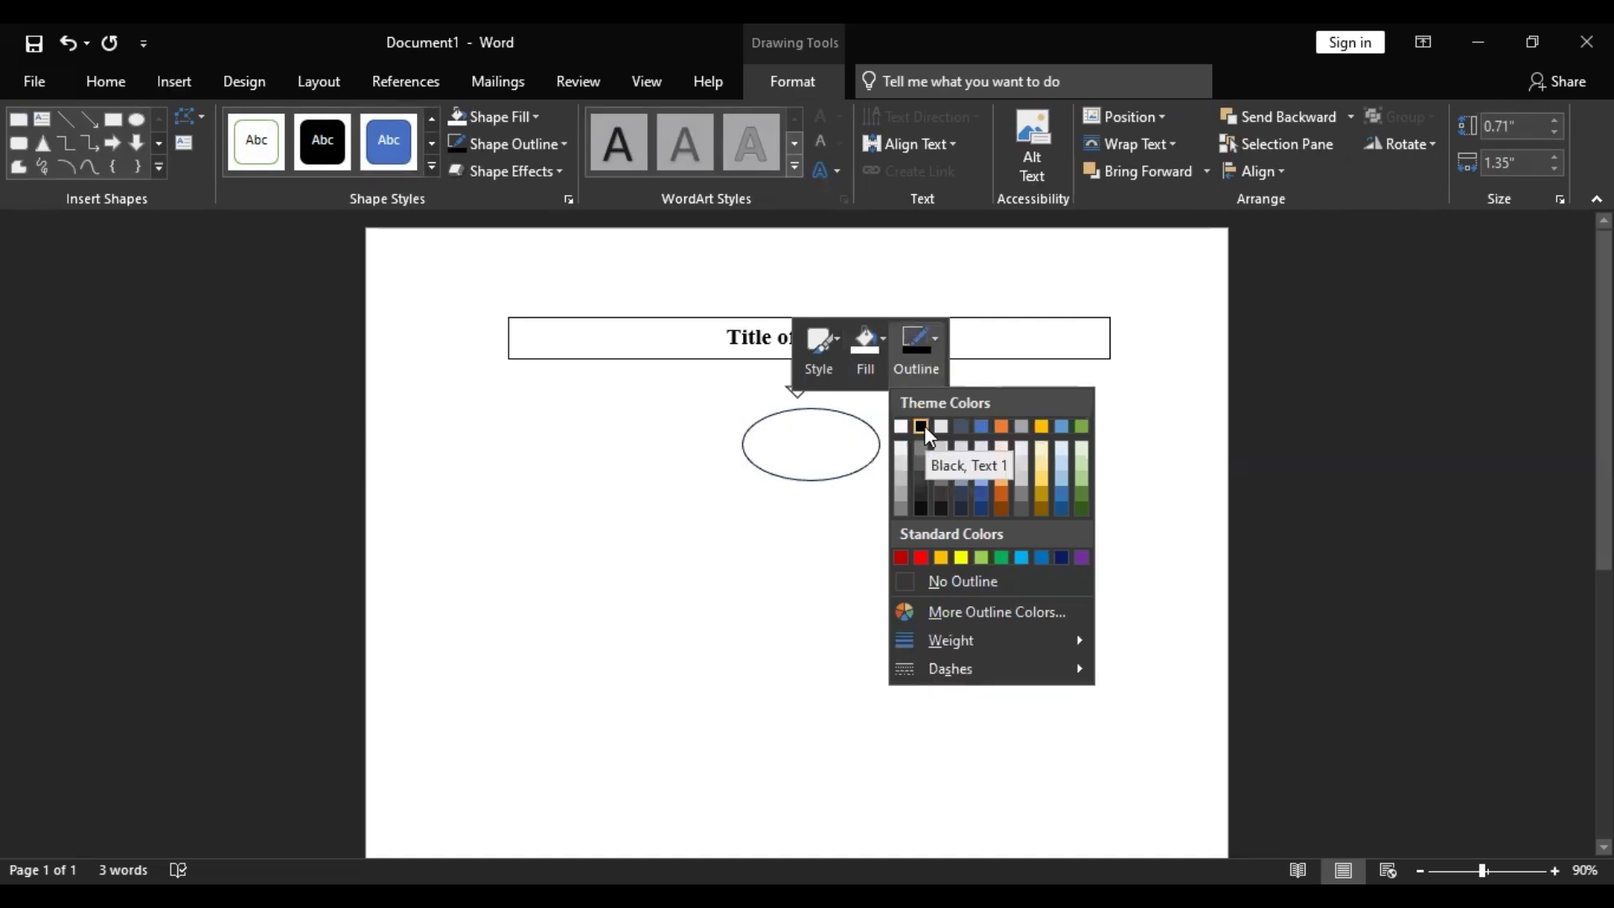
{"action": "left_click", "coordinate": [923, 426]}
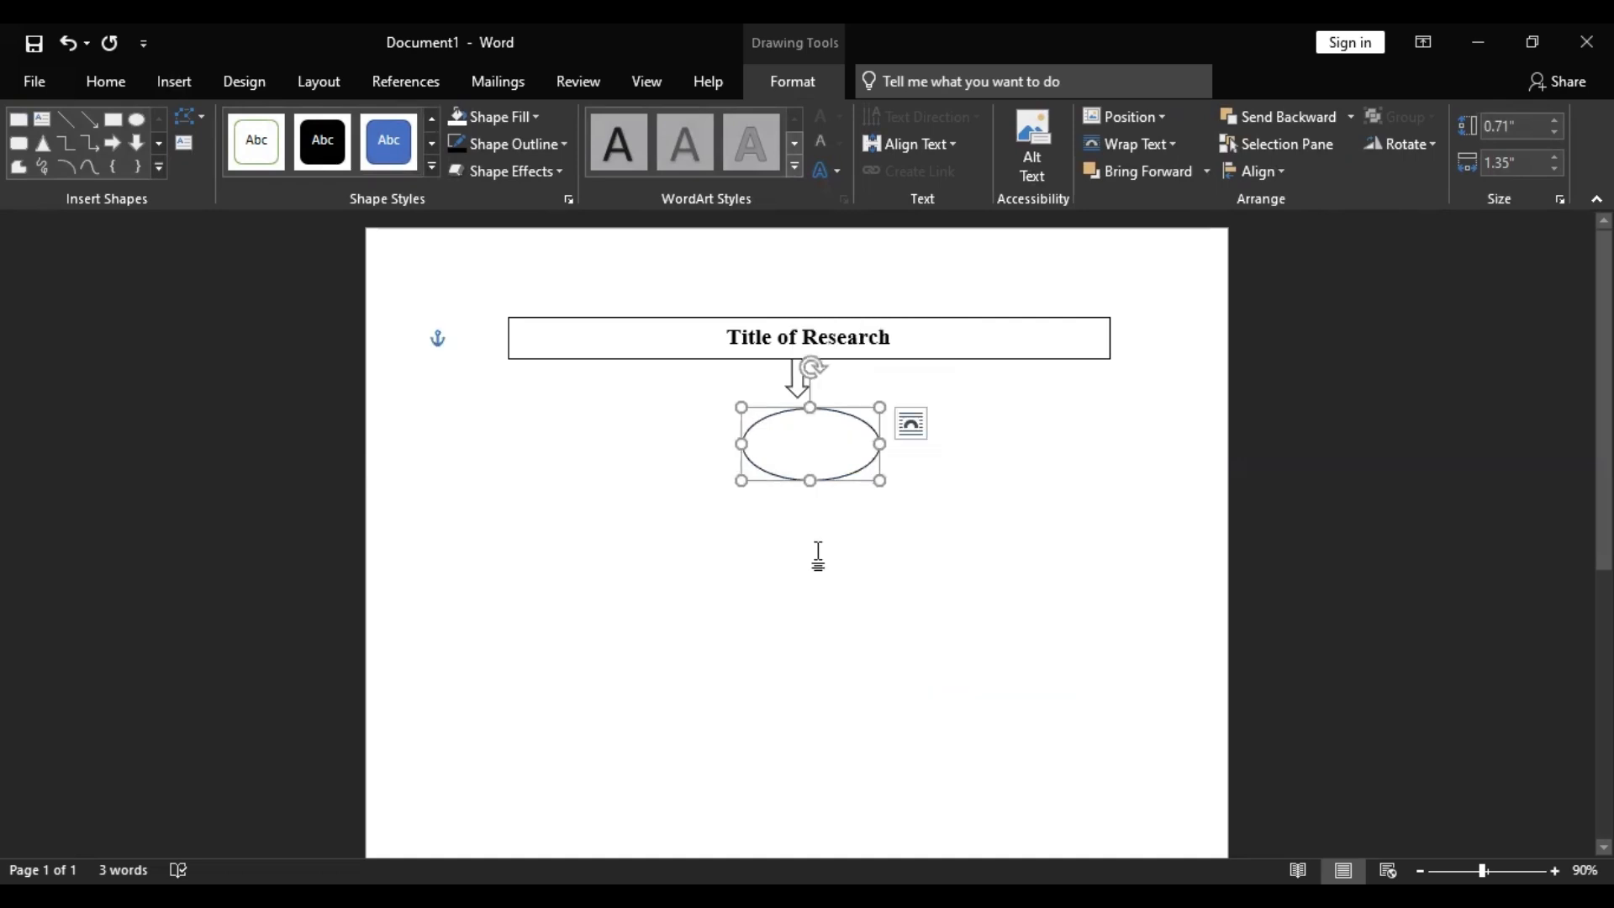
Step: Move the oval so that its top touches the tip of the block arrow and is centred under it
{"action": "left_click", "coordinate": [818, 556]}
{"action": "left_click_drag", "start_coordinate": [822, 418], "coordinate": [799, 410]}
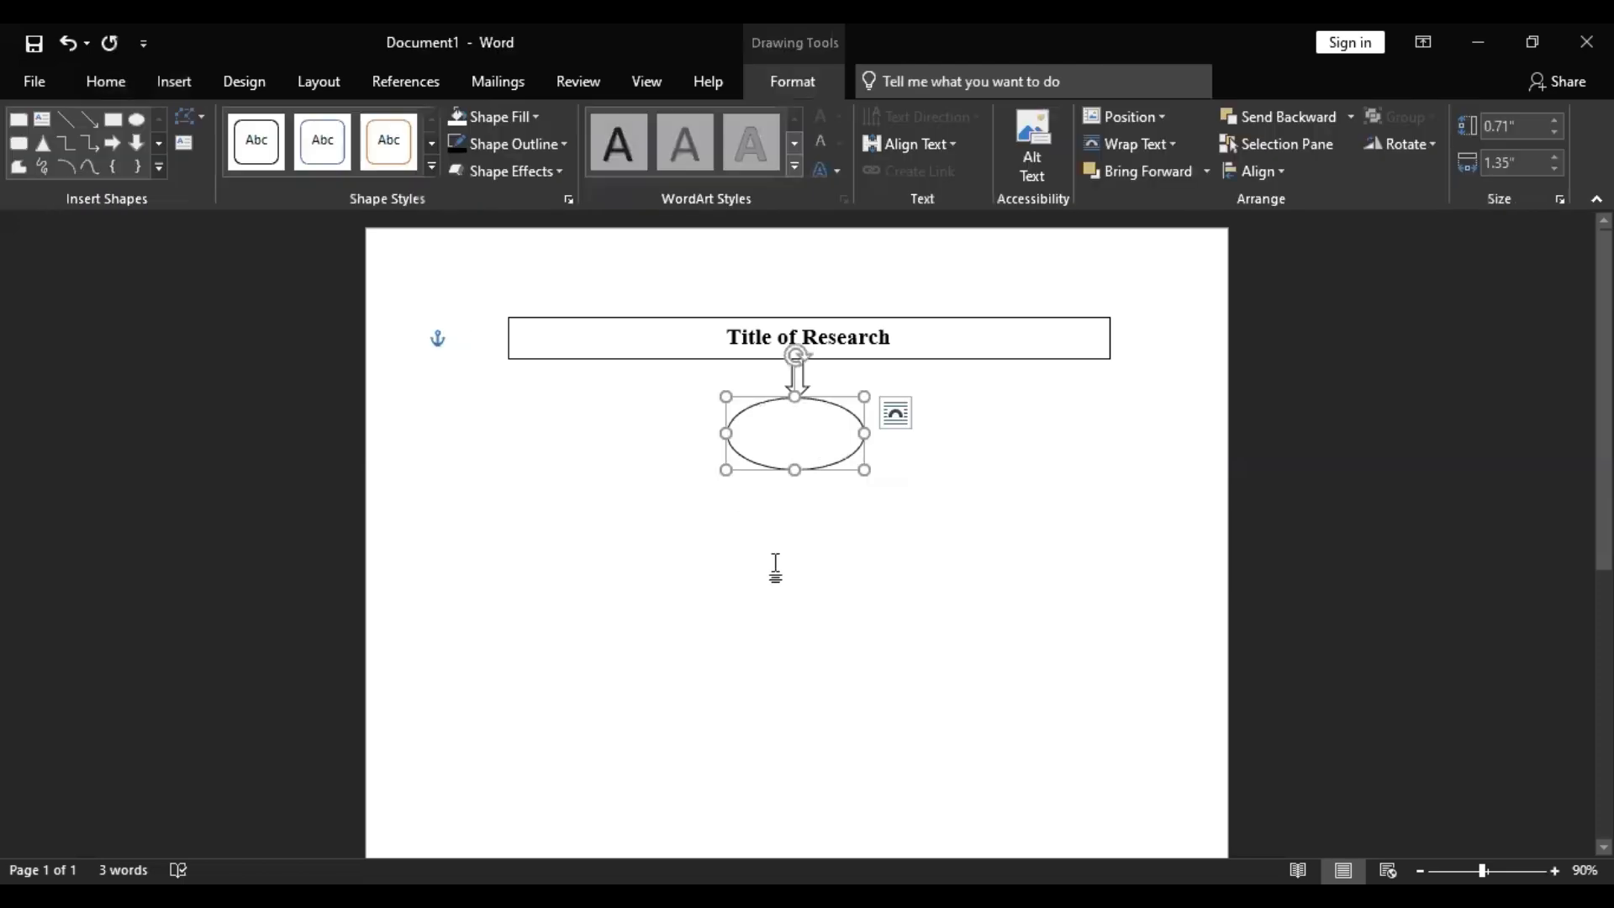
{"action": "left_click", "coordinate": [775, 568]}
{"action": "left_click", "coordinate": [790, 450]}
{"action": "left_click", "coordinate": [774, 551]}
{"action": "left_click", "coordinate": [806, 428]}
{"action": "left_click", "coordinate": [796, 557]}
{"action": "left_click", "coordinate": [800, 452]}
{"action": "left_click", "coordinate": [792, 507]}
{"action": "left_click", "coordinate": [794, 446]}
{"action": "left_click", "coordinate": [764, 545]}
{"action": "left_click", "coordinate": [793, 451]}
{"action": "left_click", "coordinate": [767, 508]}
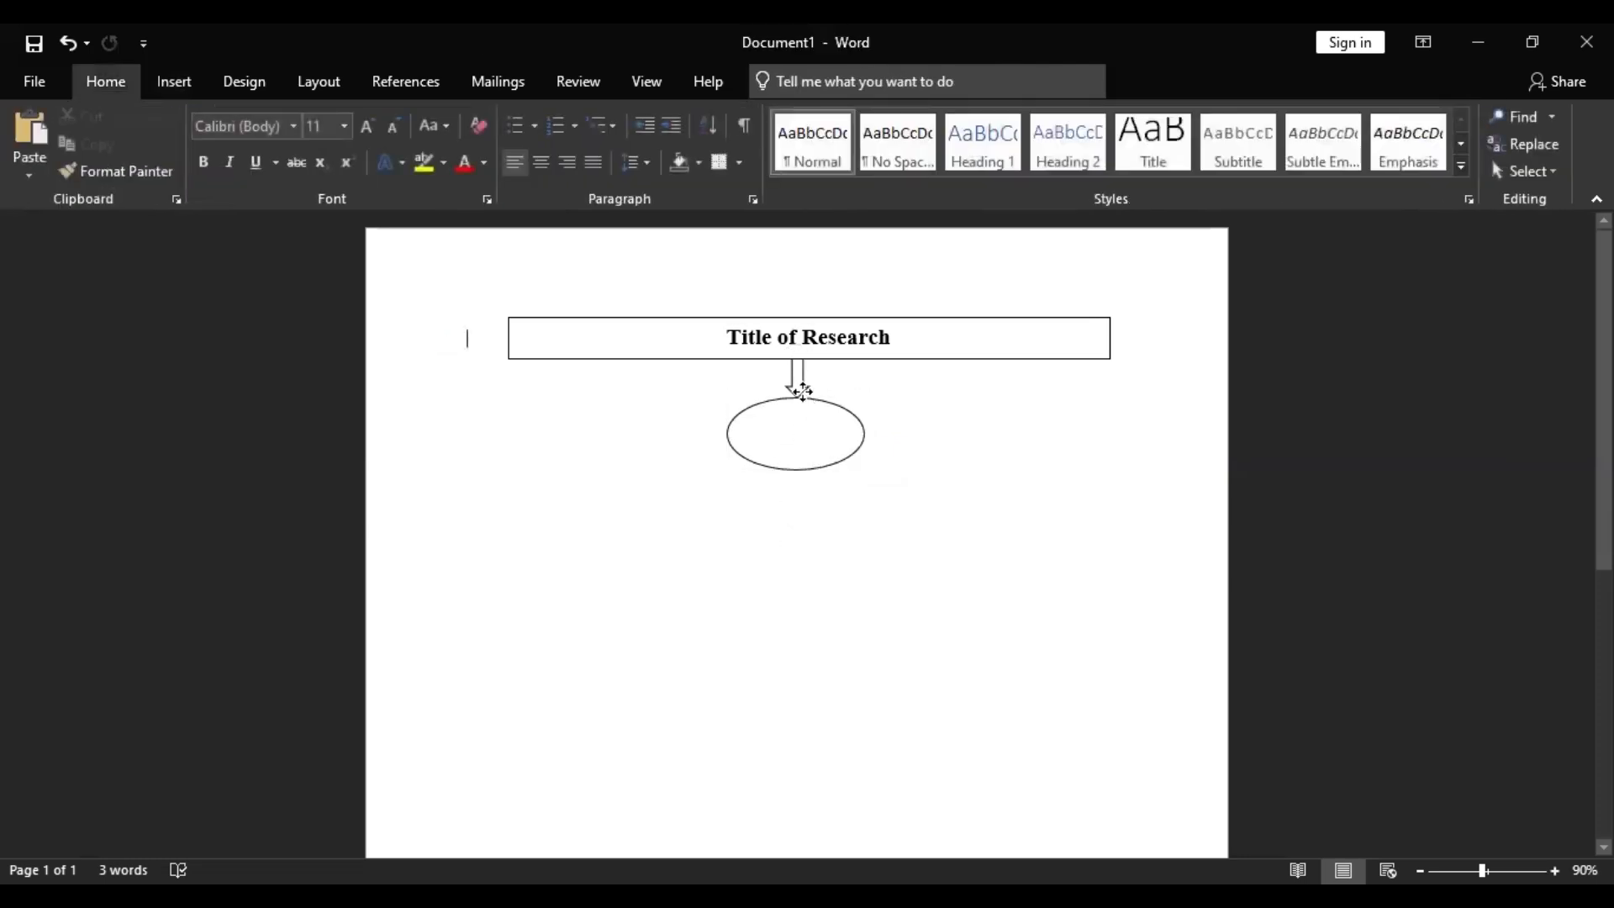
{"action": "left_click", "coordinate": [796, 438]}
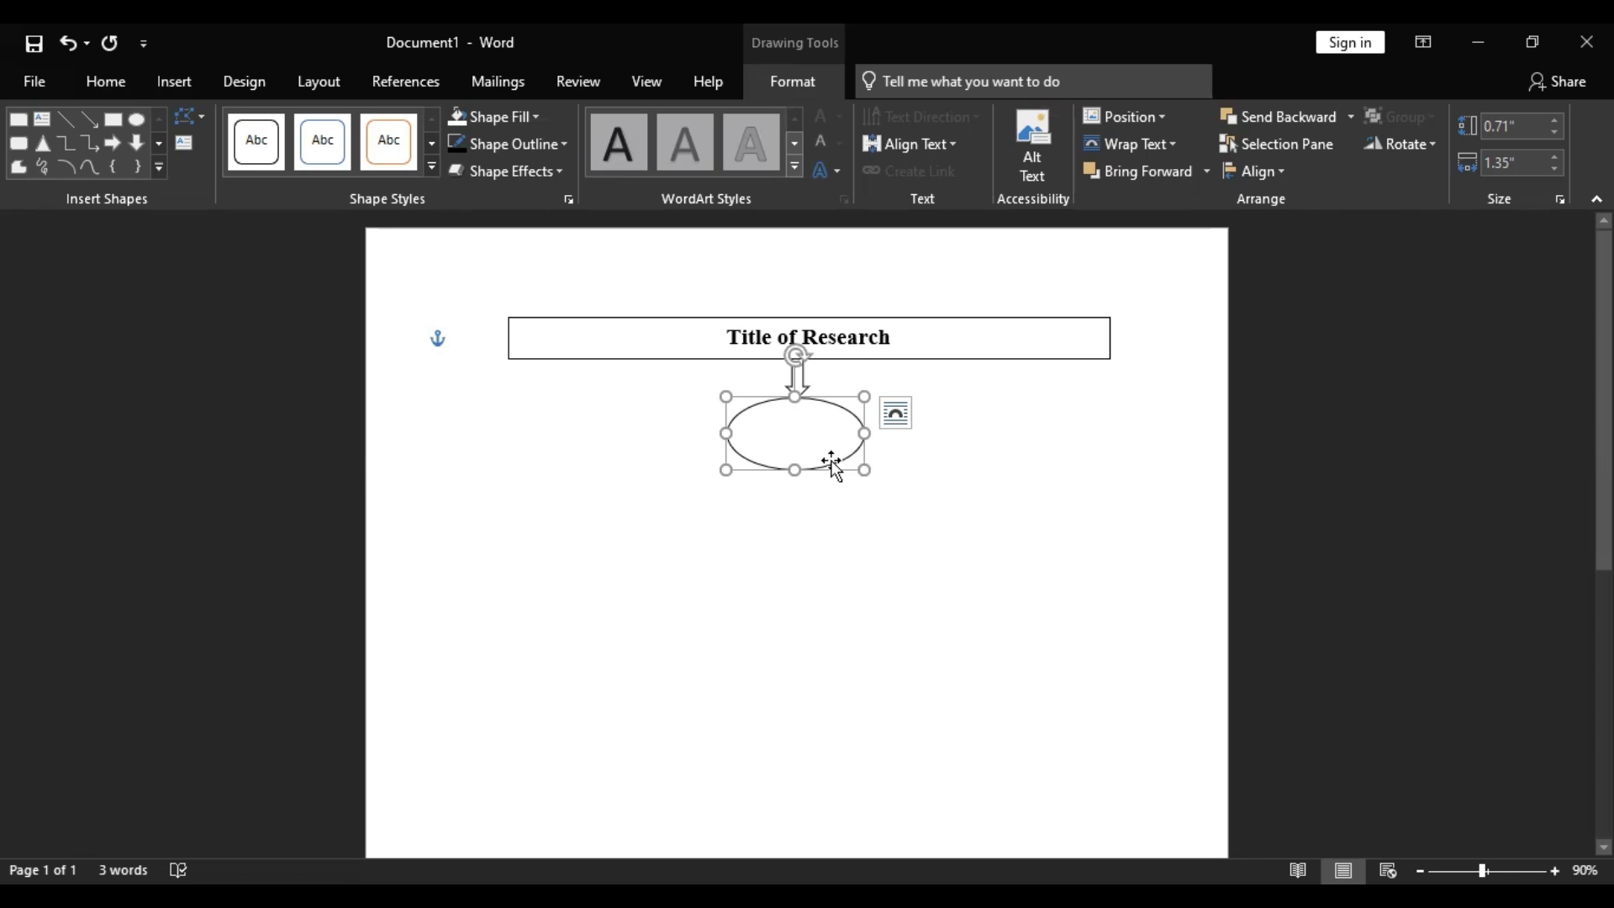
{"action": "left_click", "coordinate": [889, 591]}
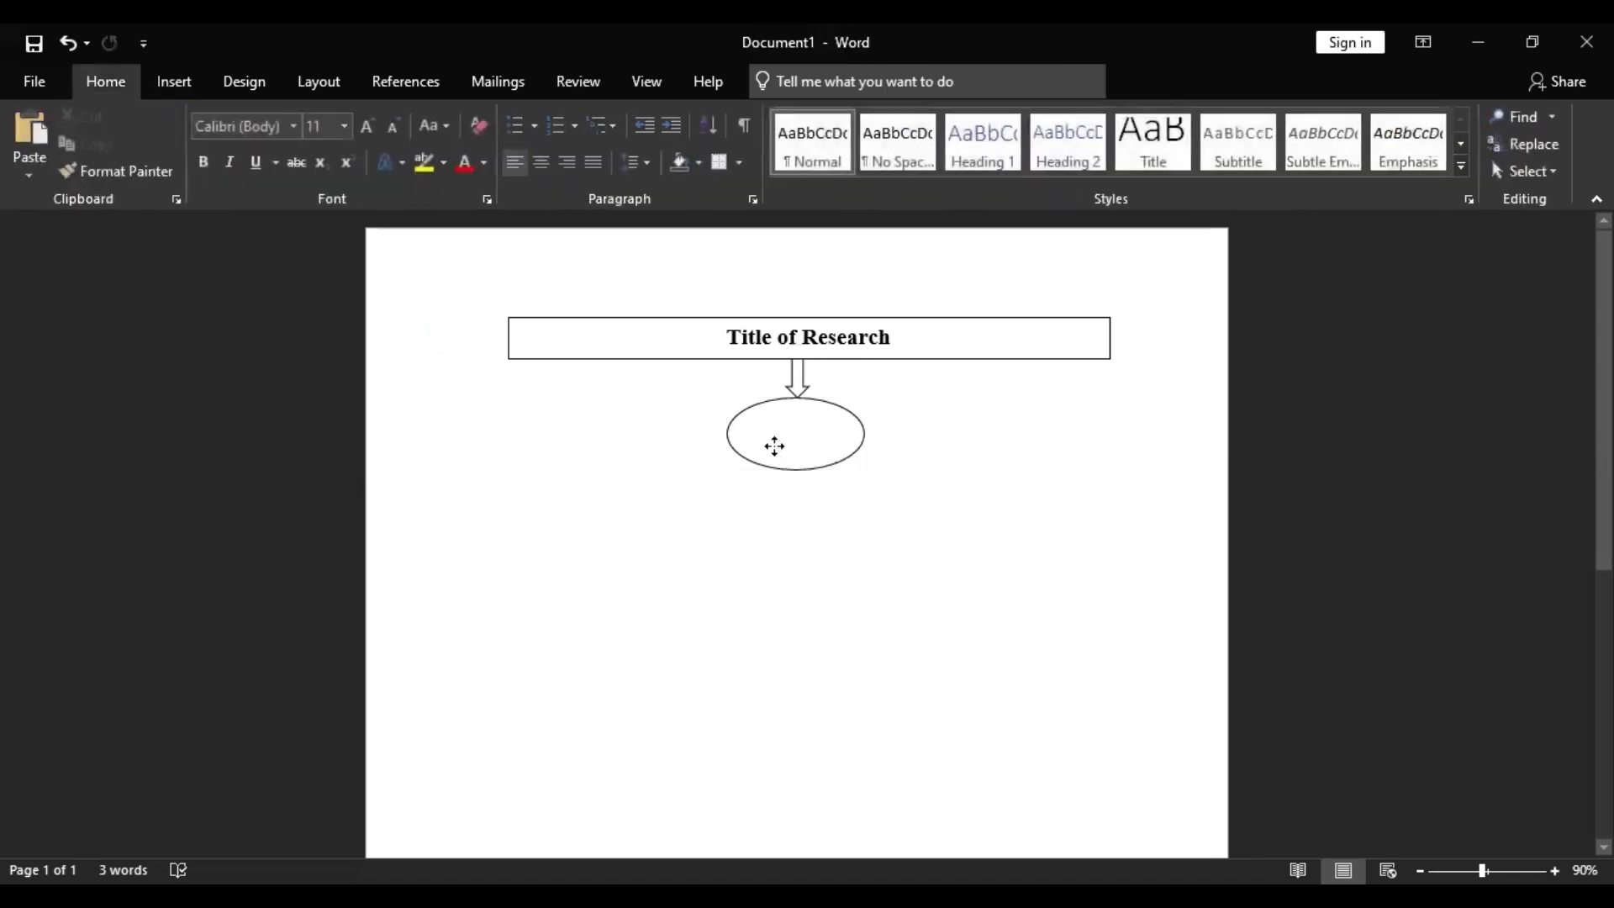
{"action": "left_click", "coordinate": [770, 449]}
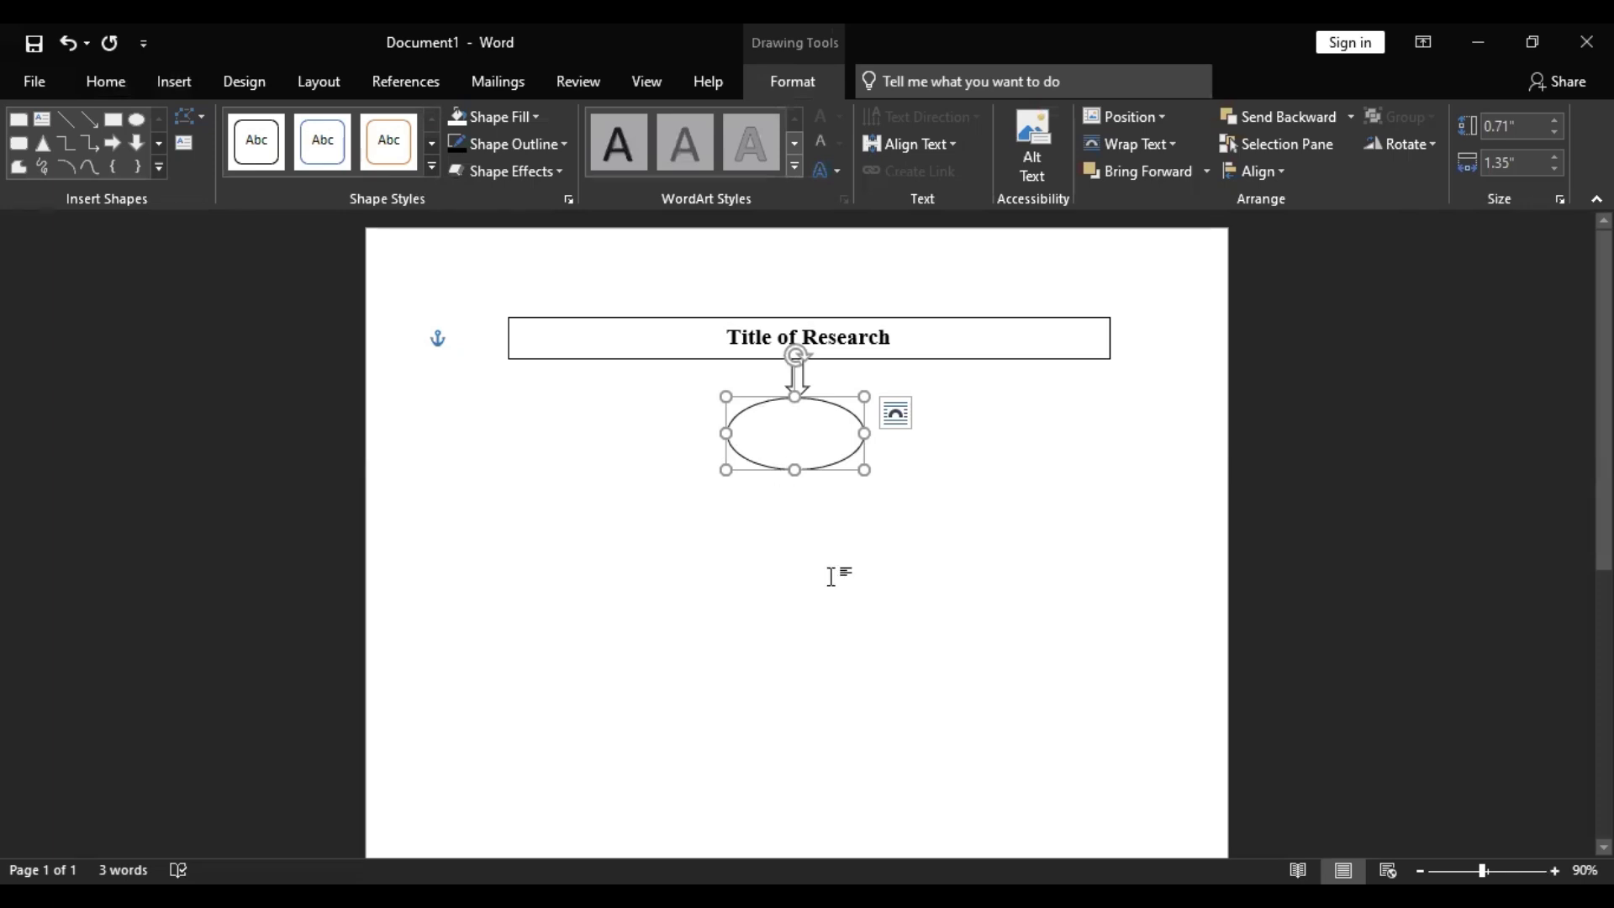
{"action": "right_click", "coordinate": [820, 412]}
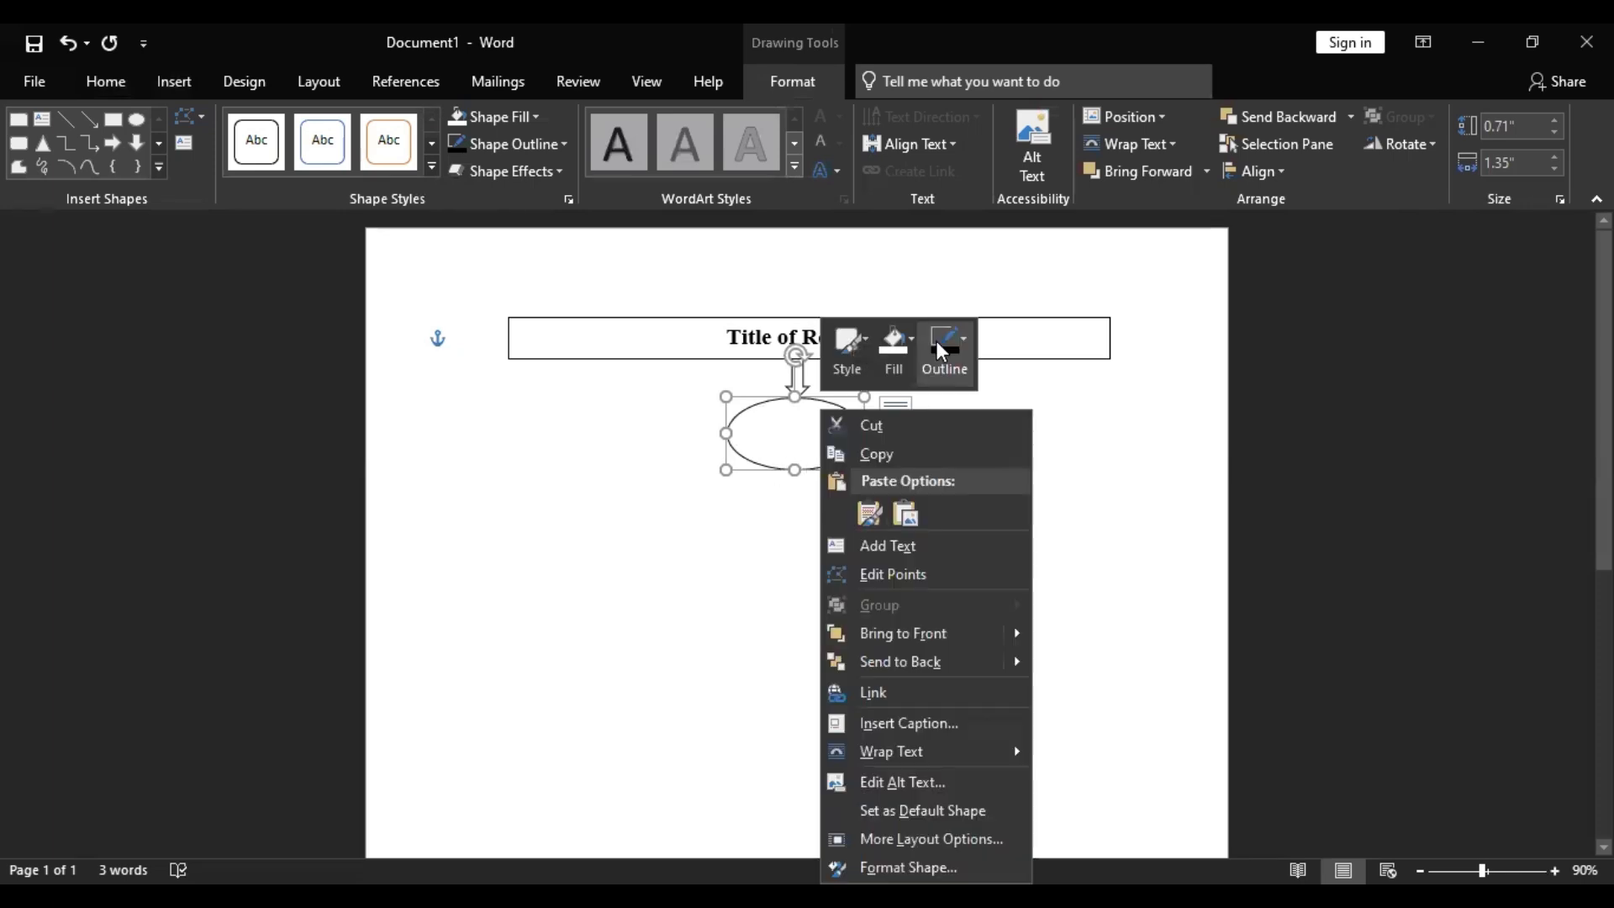
{"action": "left_click", "coordinate": [943, 353]}
{"action": "left_click", "coordinate": [763, 530]}
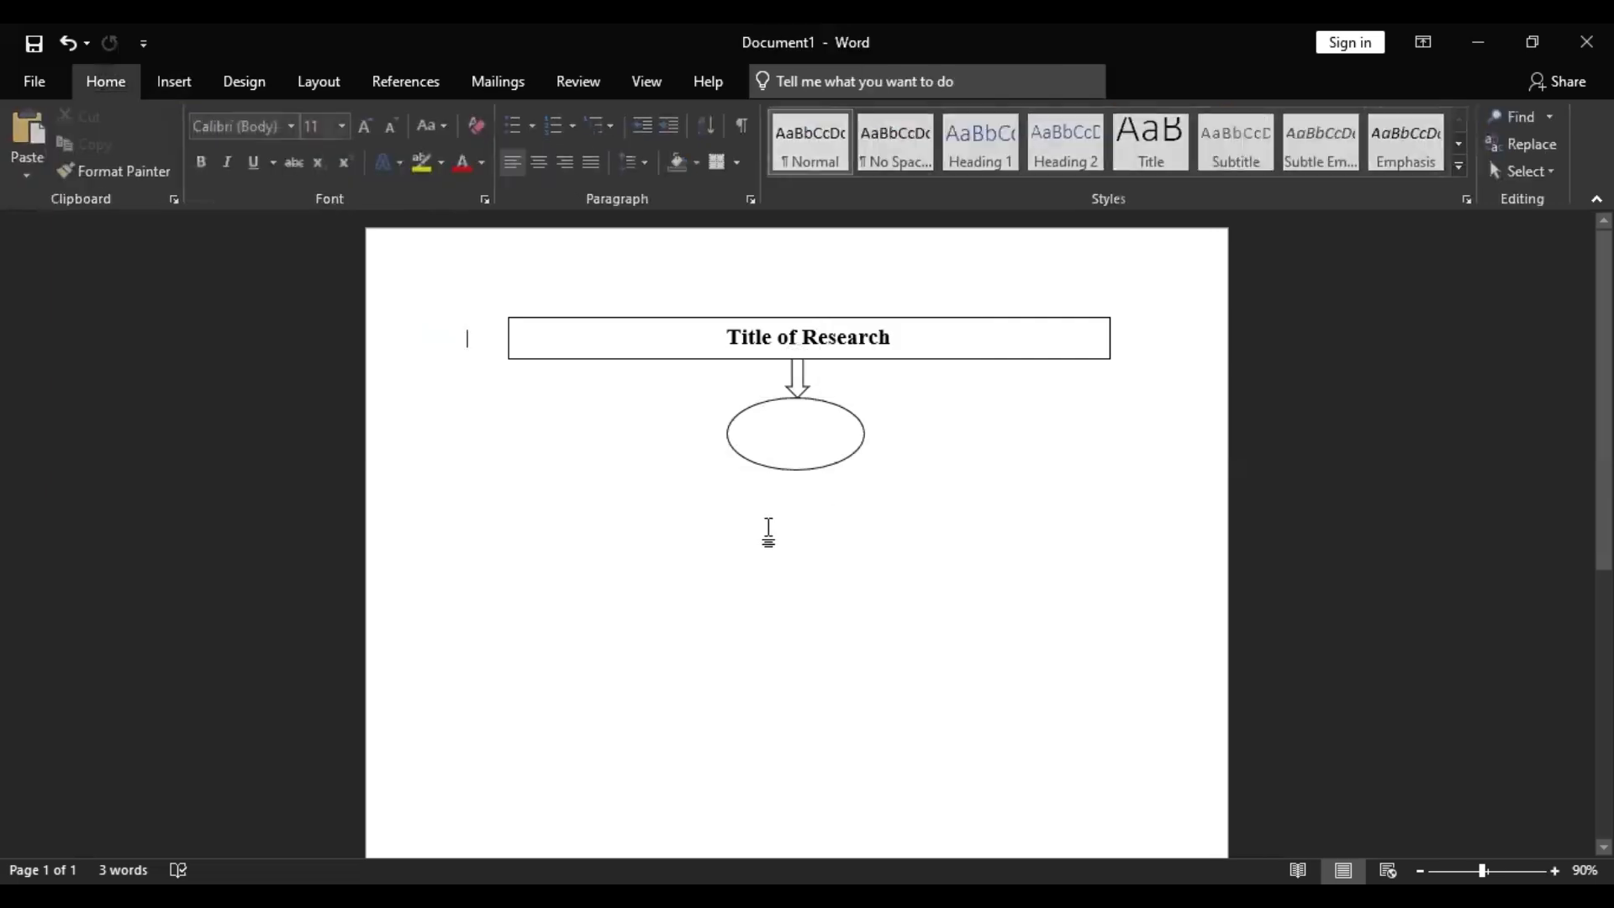
Step: Enter the text "Dataset1" in the oval
{"action": "left_click", "coordinate": [803, 441]}
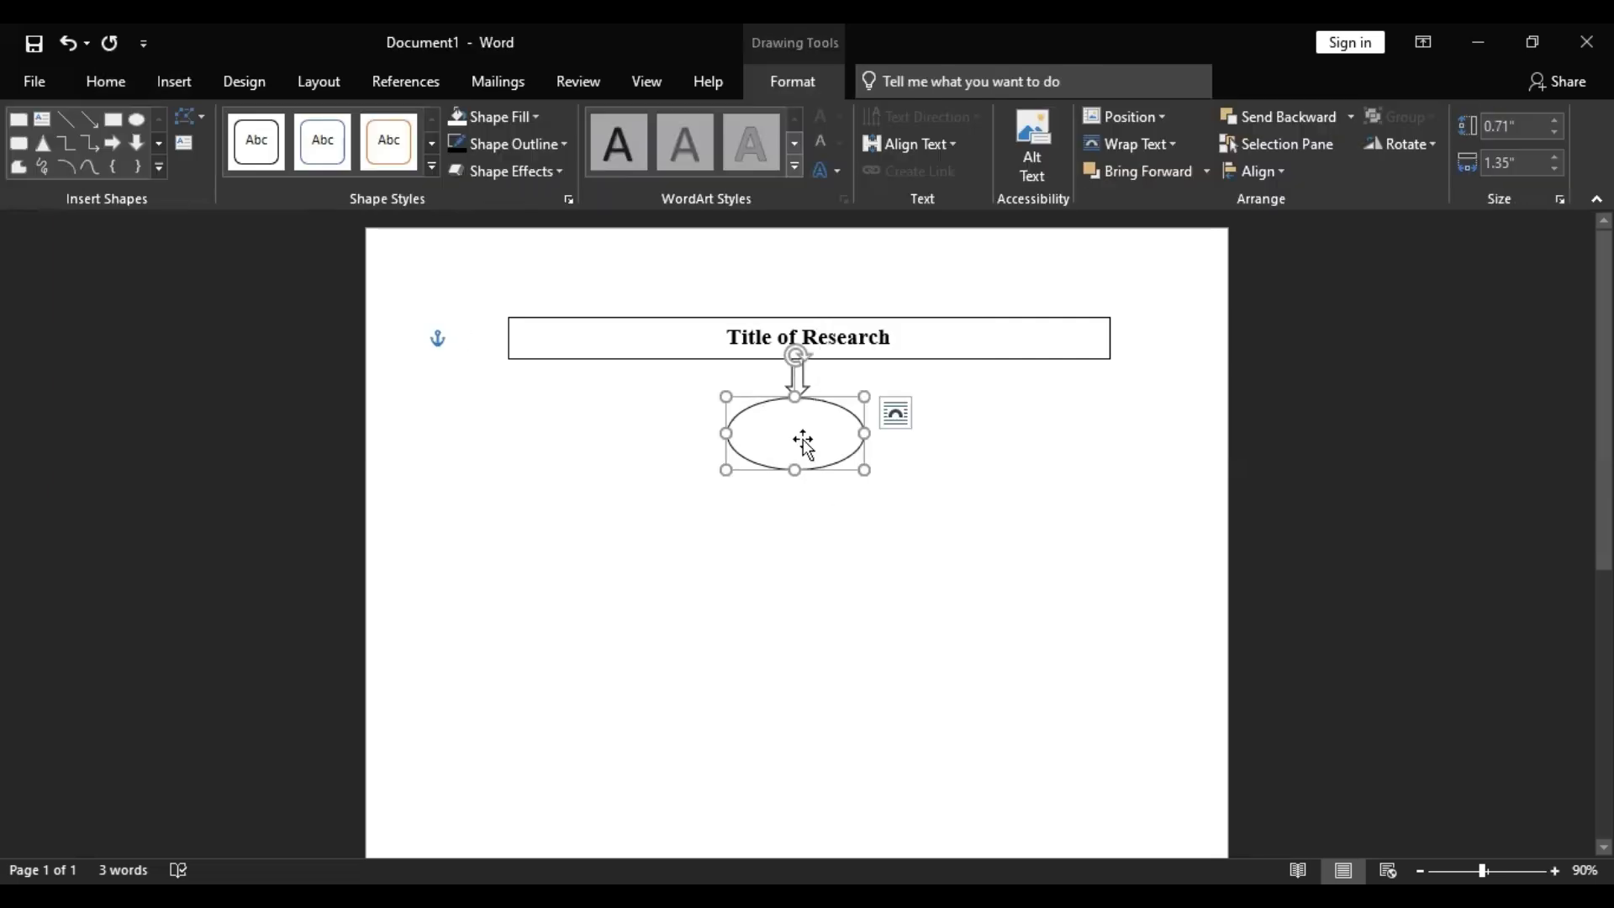
{"action": "type", "text": "D"}
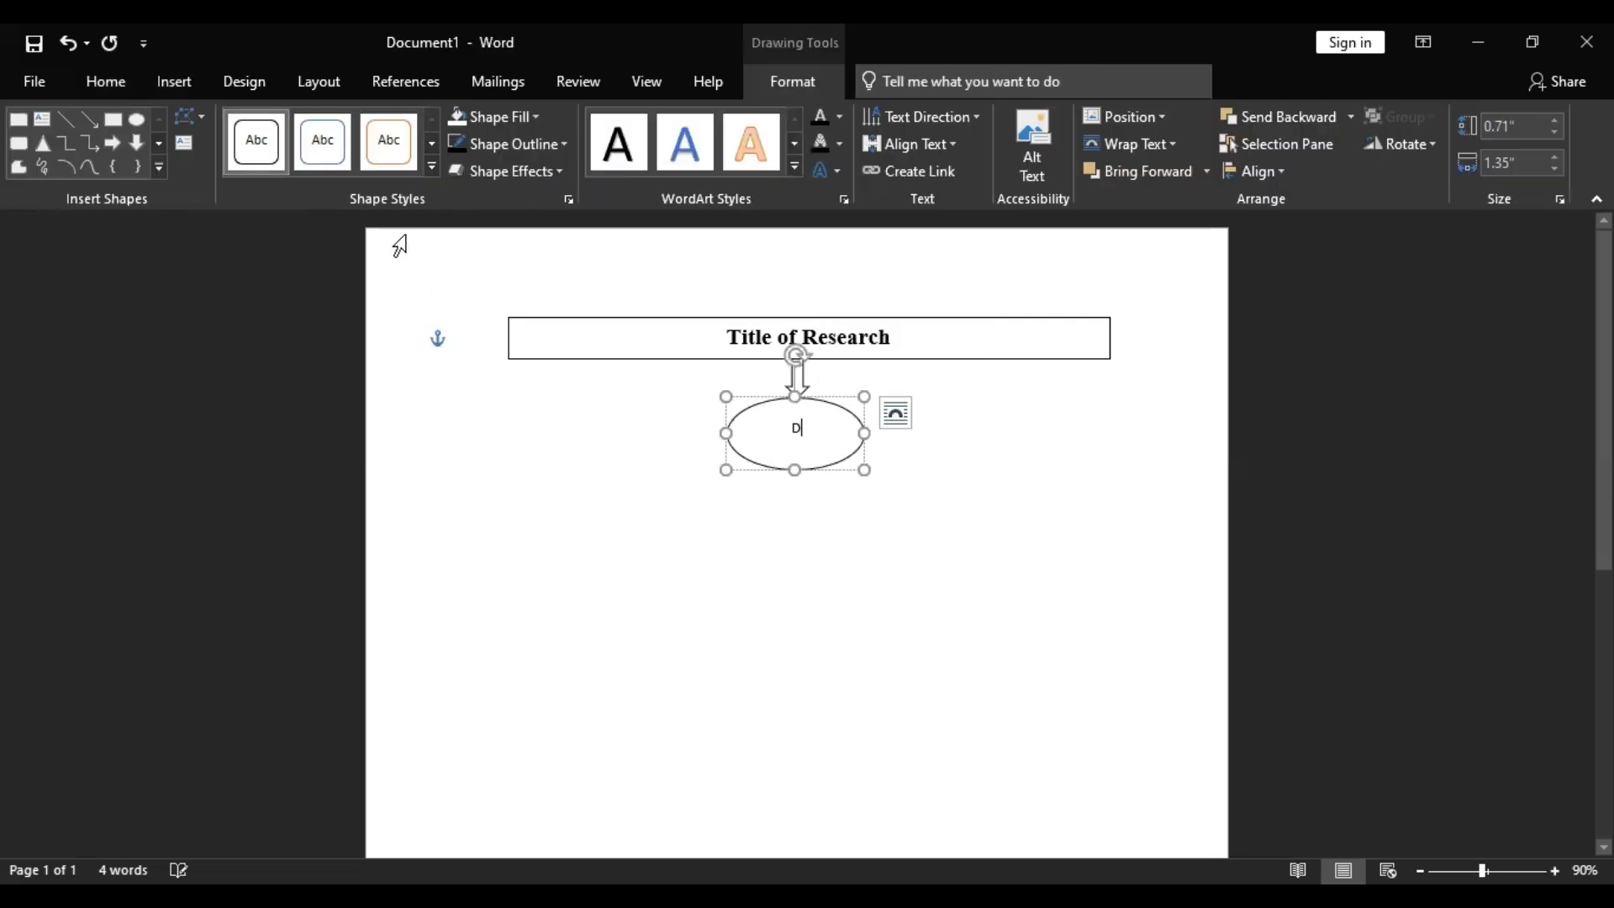
{"action": "type", "text": "ataset1"}
{"action": "left_click", "coordinate": [732, 587]}
Step: Duplicate the Dataset1 oval and place the copy level with it on its left side under the title box
{"action": "left_click", "coordinate": [778, 465]}
{"action": "key", "text": "ctrl+c"}
{"action": "key", "text": "ctrl+v"}
{"action": "left_click_drag", "start_coordinate": [765, 481], "coordinate": [572, 467]}
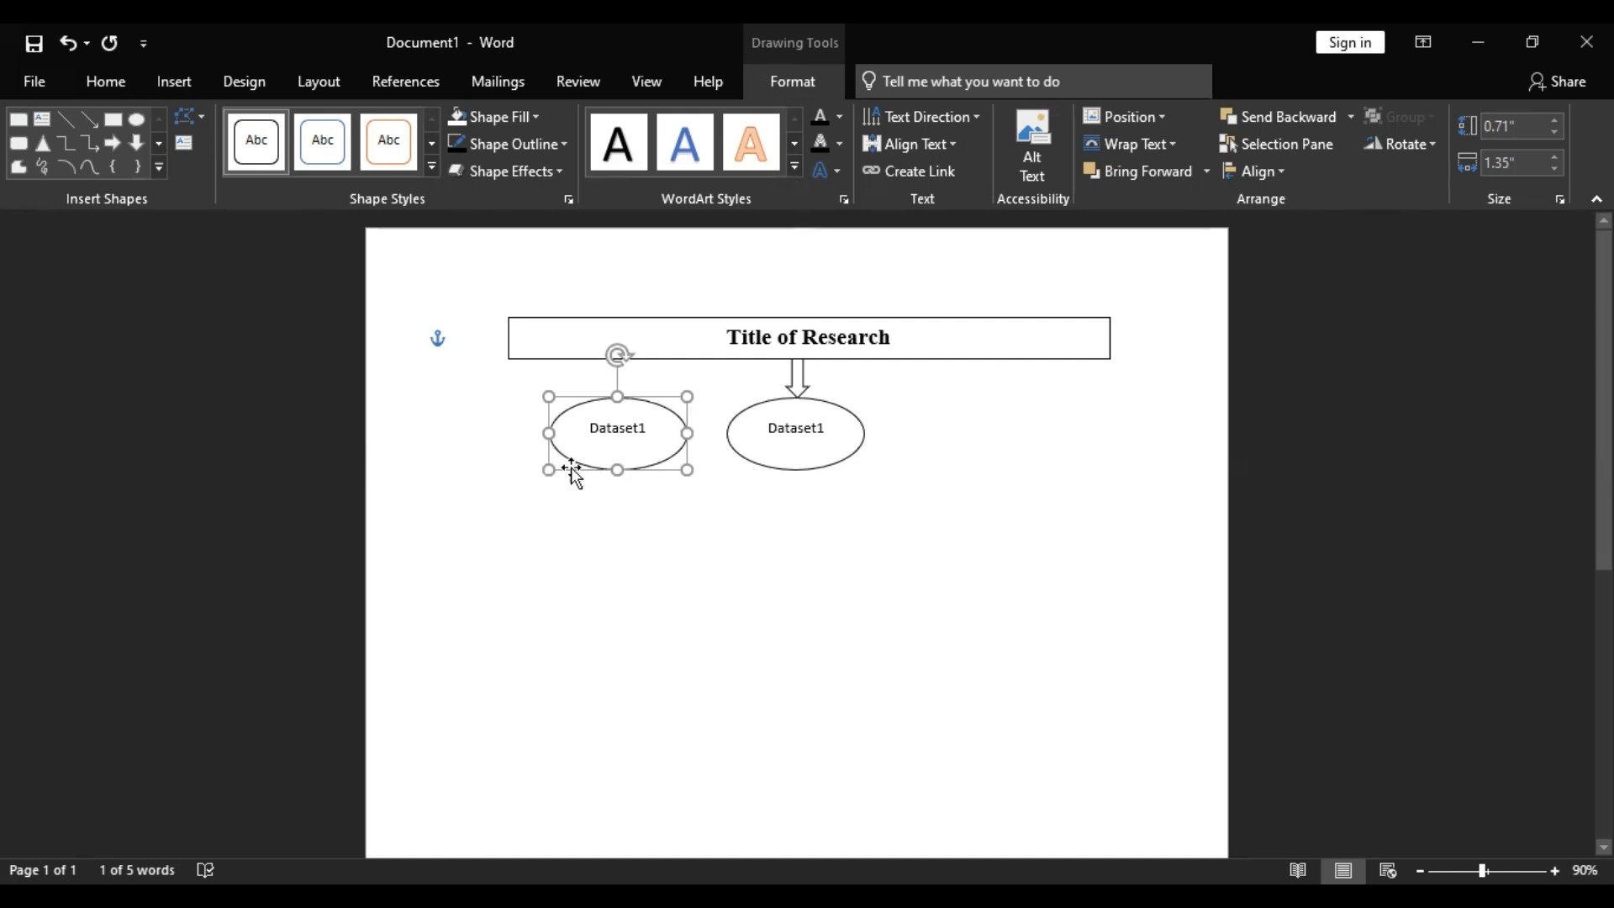
Step: Change the text of the oval under the block arrow to "Dataset2"
{"action": "left_click", "coordinate": [648, 428]}
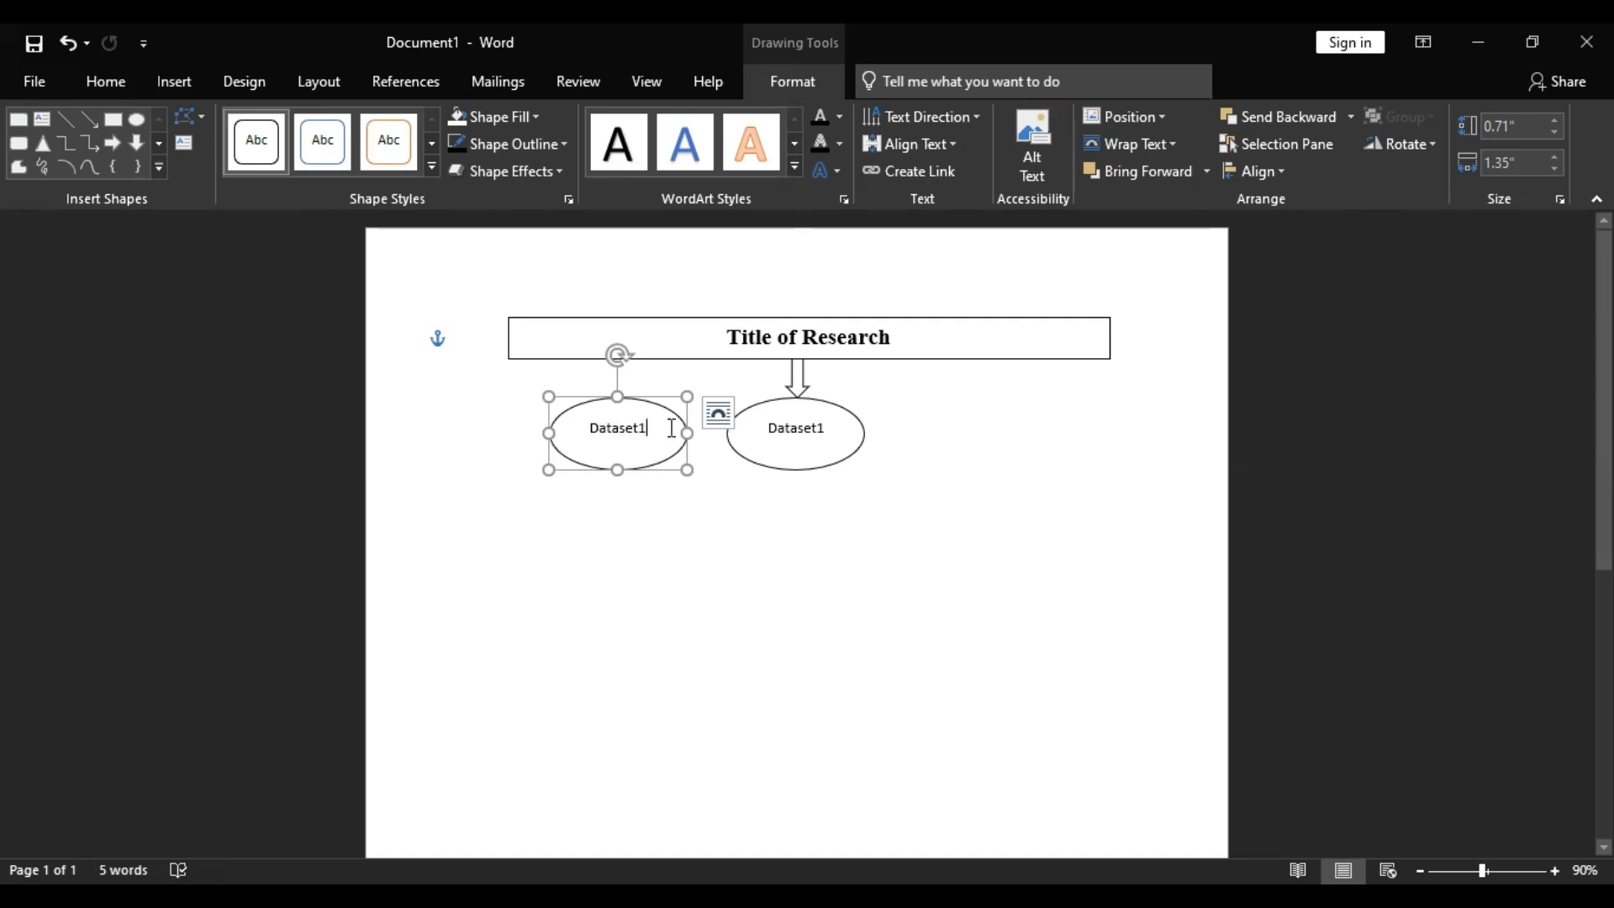
{"action": "left_click", "coordinate": [828, 426]}
{"action": "key", "text": "BackSpace"}
{"action": "type", "text": "2"}
{"action": "left_click", "coordinate": [750, 477]}
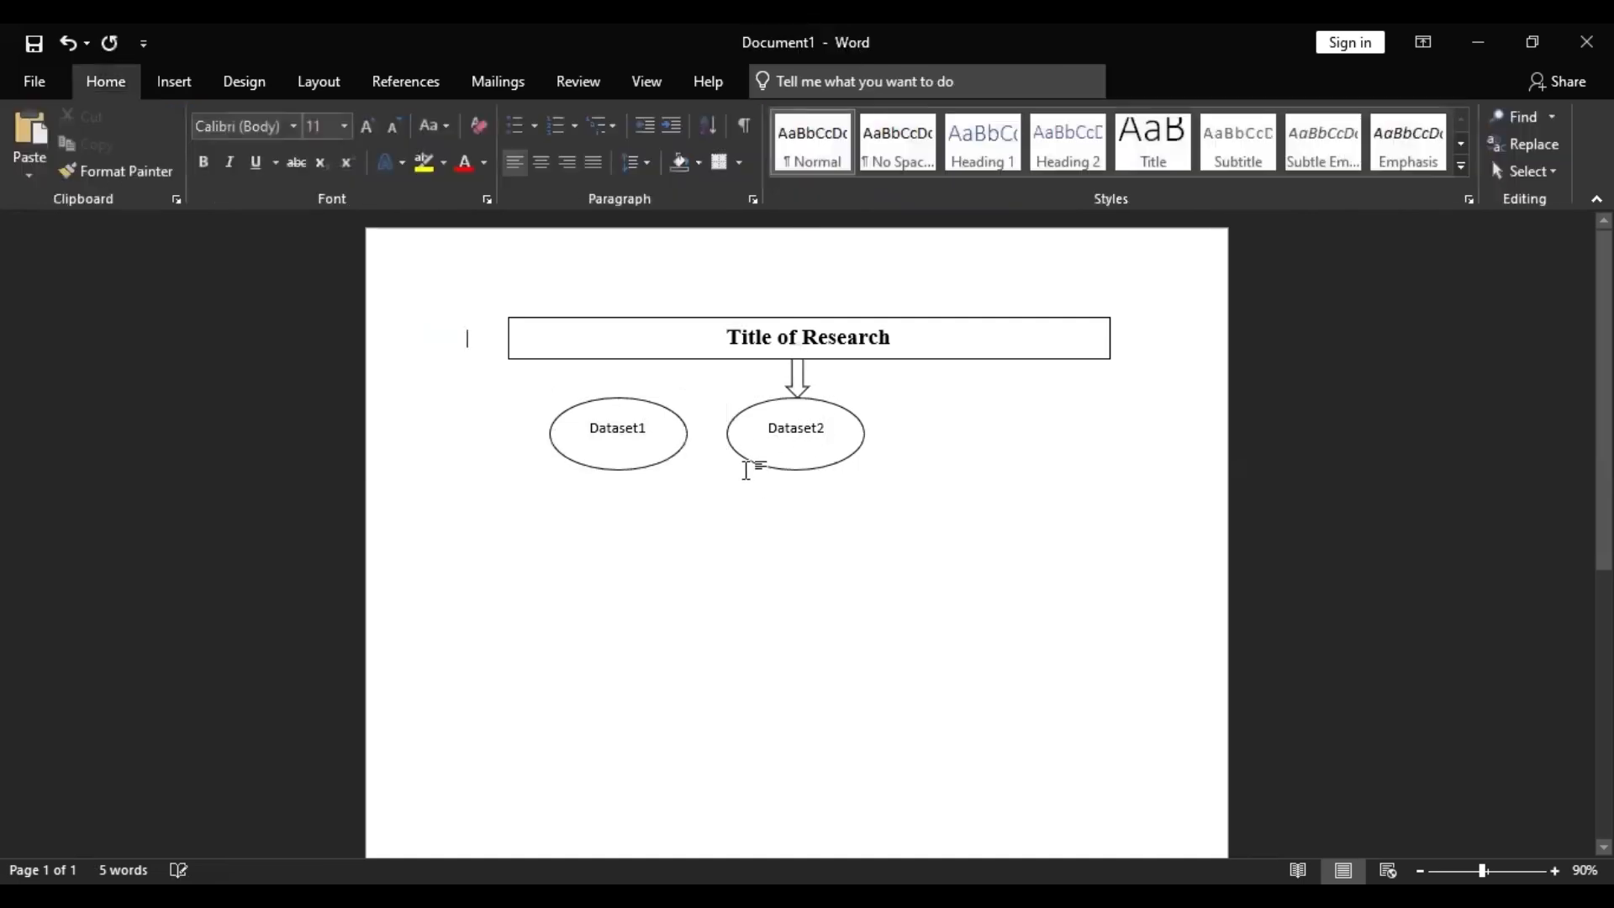
{"action": "left_click", "coordinate": [171, 84]}
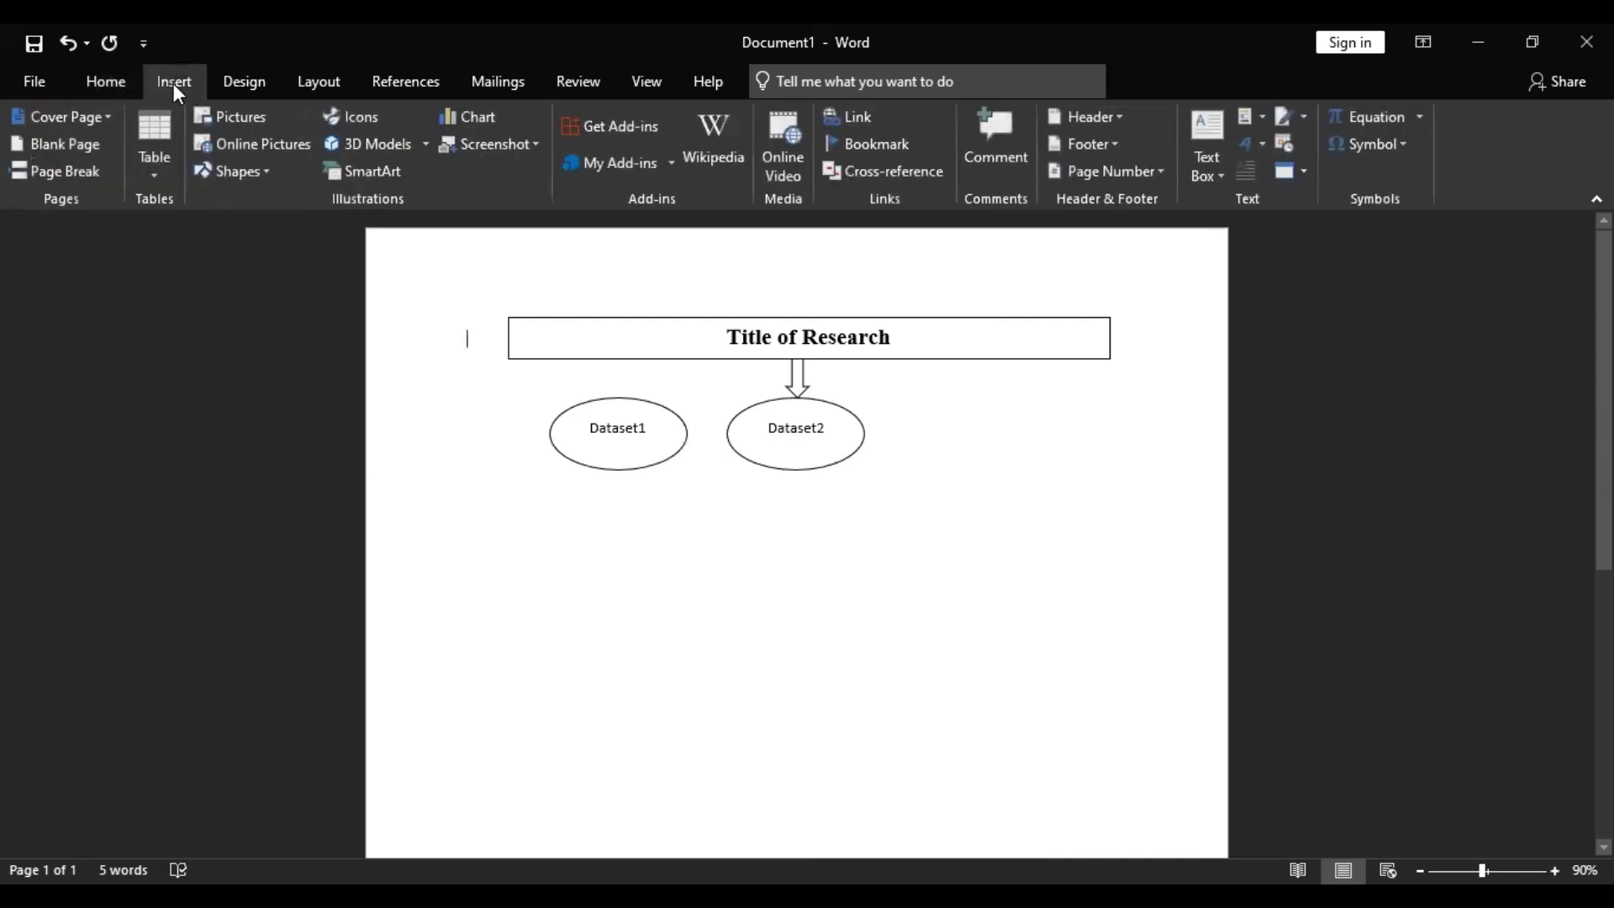
{"action": "left_click", "coordinate": [200, 166]}
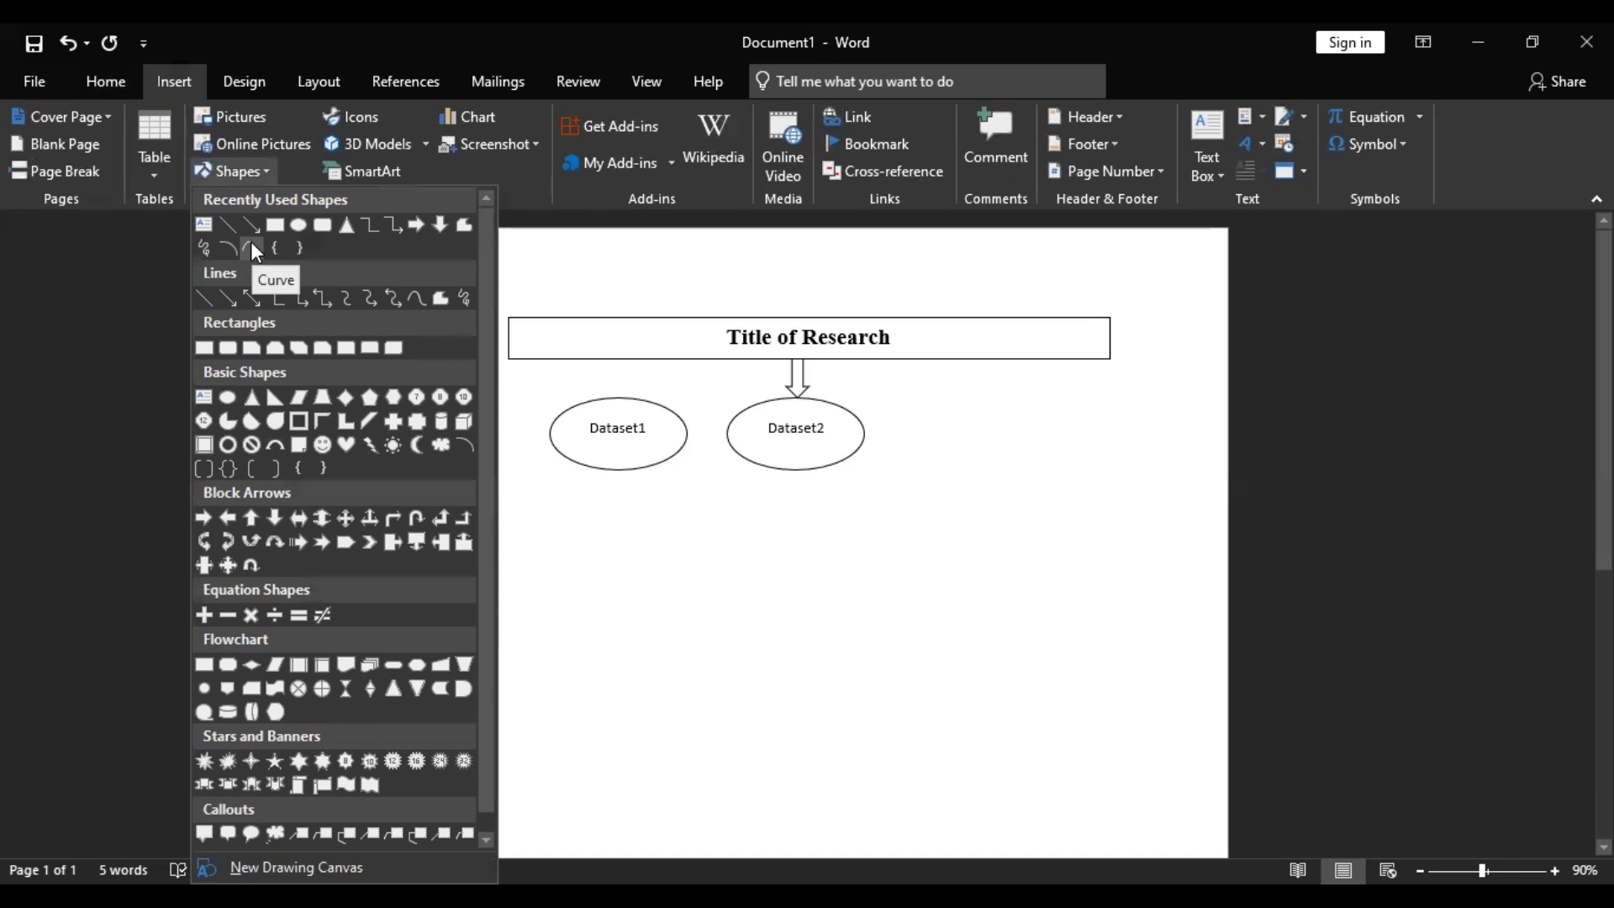
{"action": "left_click", "coordinate": [252, 246]}
{"action": "left_click", "coordinate": [782, 545]}
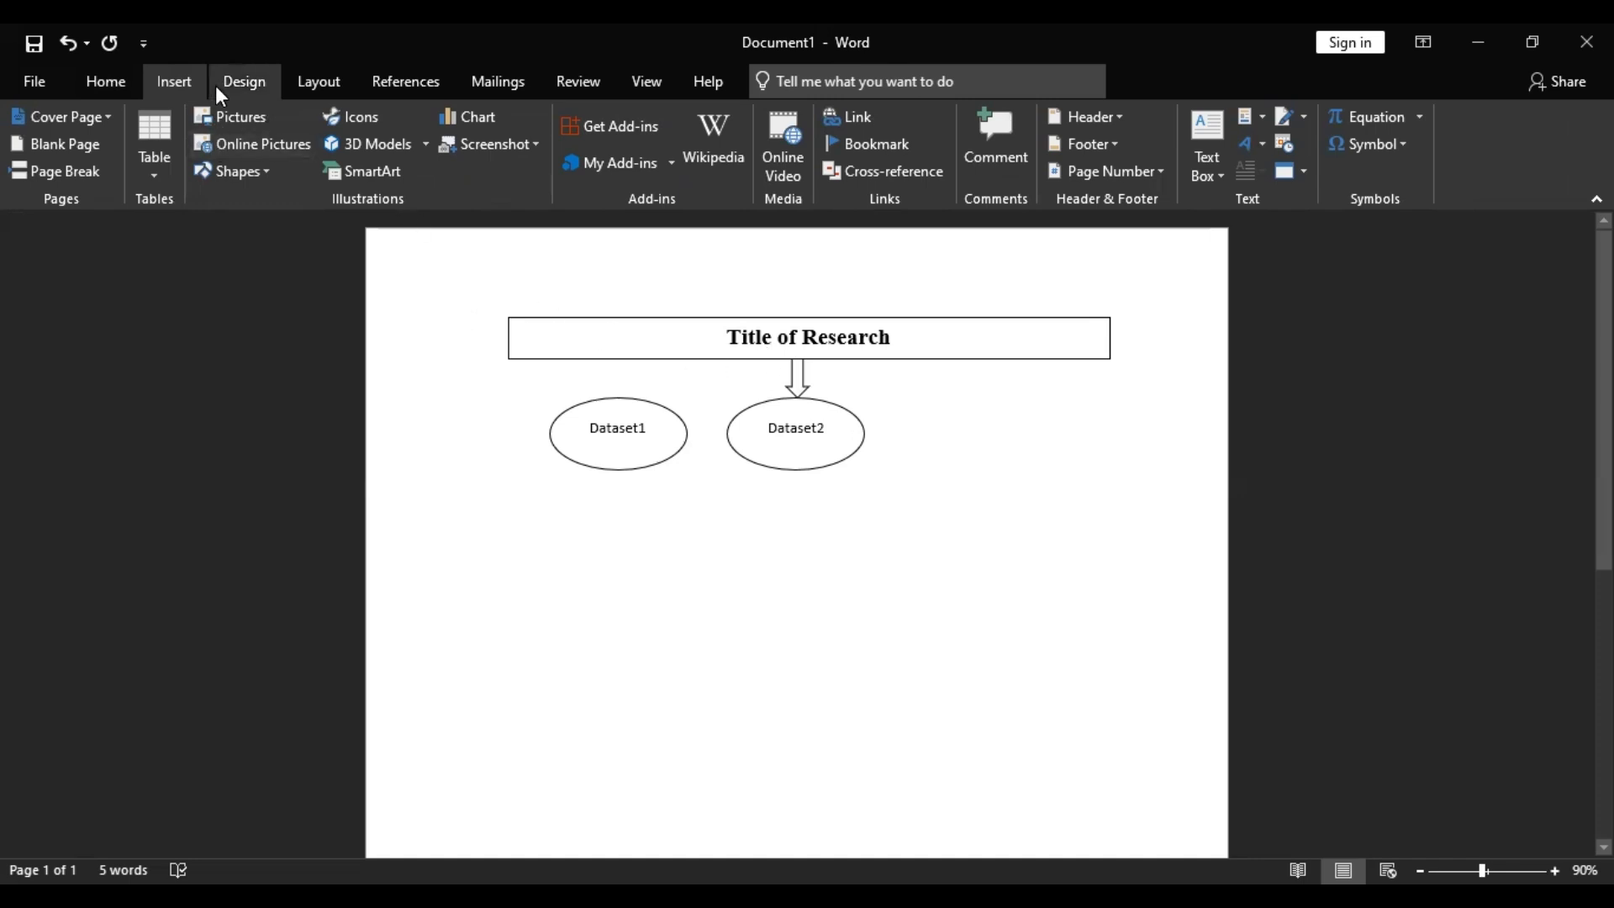
{"action": "left_click", "coordinate": [223, 177]}
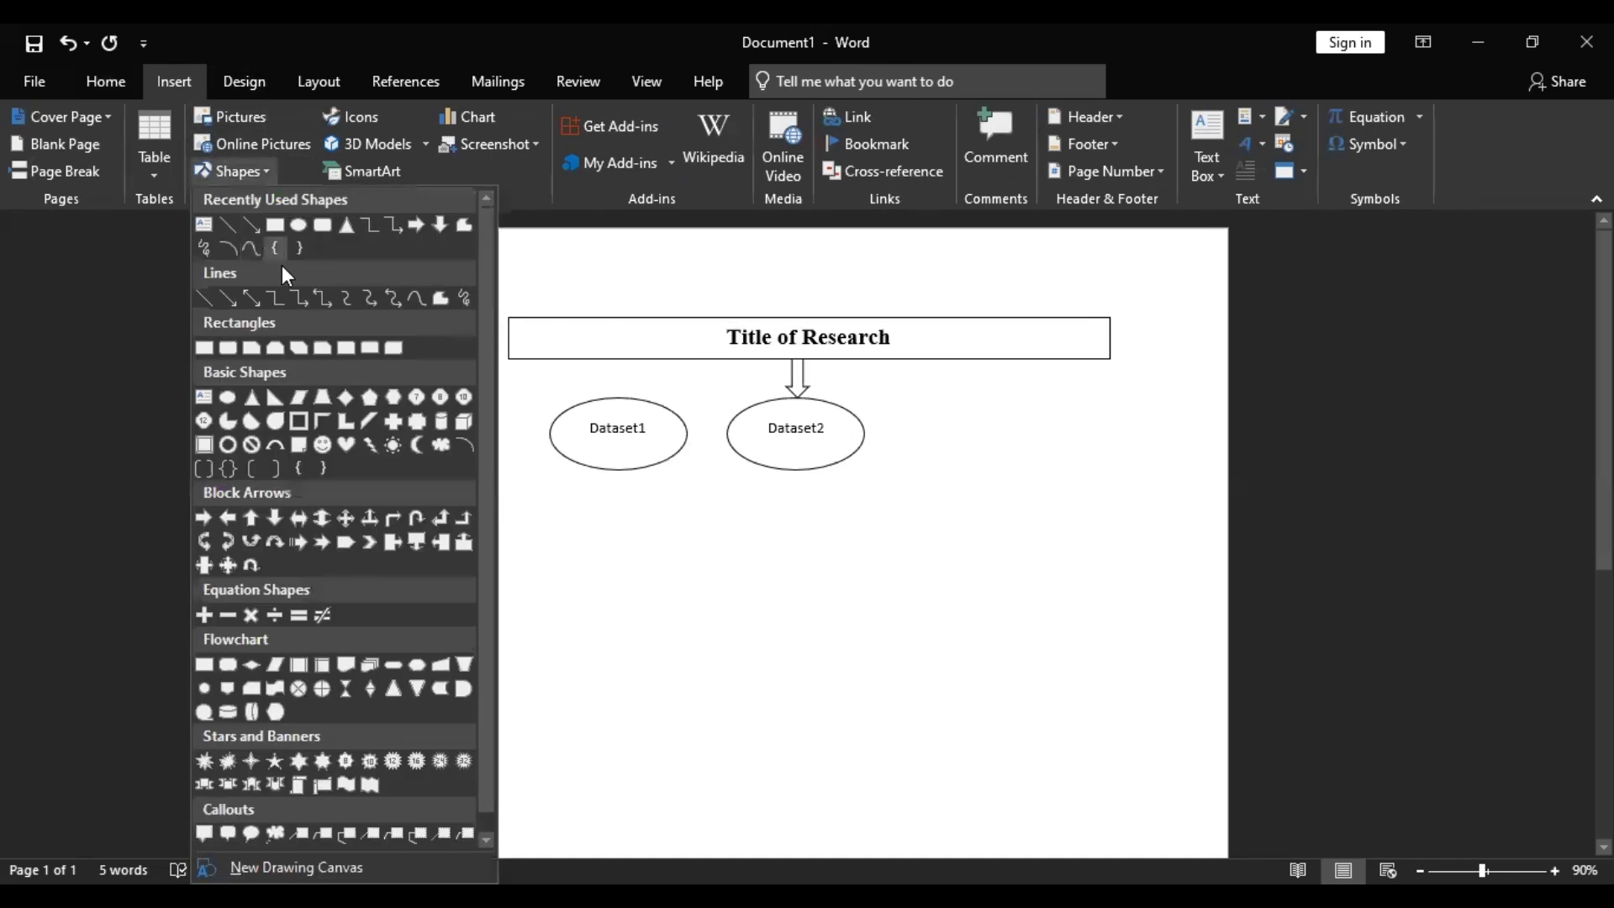
{"action": "left_click", "coordinate": [790, 380]}
Step: Duplicate the block arrow so that one also points from the title box to the Dataset1 oval
{"action": "left_click", "coordinate": [790, 381]}
{"action": "mouse_move", "coordinate": [791, 380]}
{"action": "left_mouse_down"}
{"action": "mouse_move", "coordinate": [791, 462]}
{"action": "mouse_move", "coordinate": [801, 389]}
{"action": "mouse_move", "coordinate": [621, 387]}
{"action": "left_mouse_up"}
{"action": "left_click", "coordinate": [801, 387]}
{"action": "left_click", "coordinate": [801, 387]}
{"action": "key", "text": "ctrl+c"}
{"action": "key", "text": "ctrl+v"}
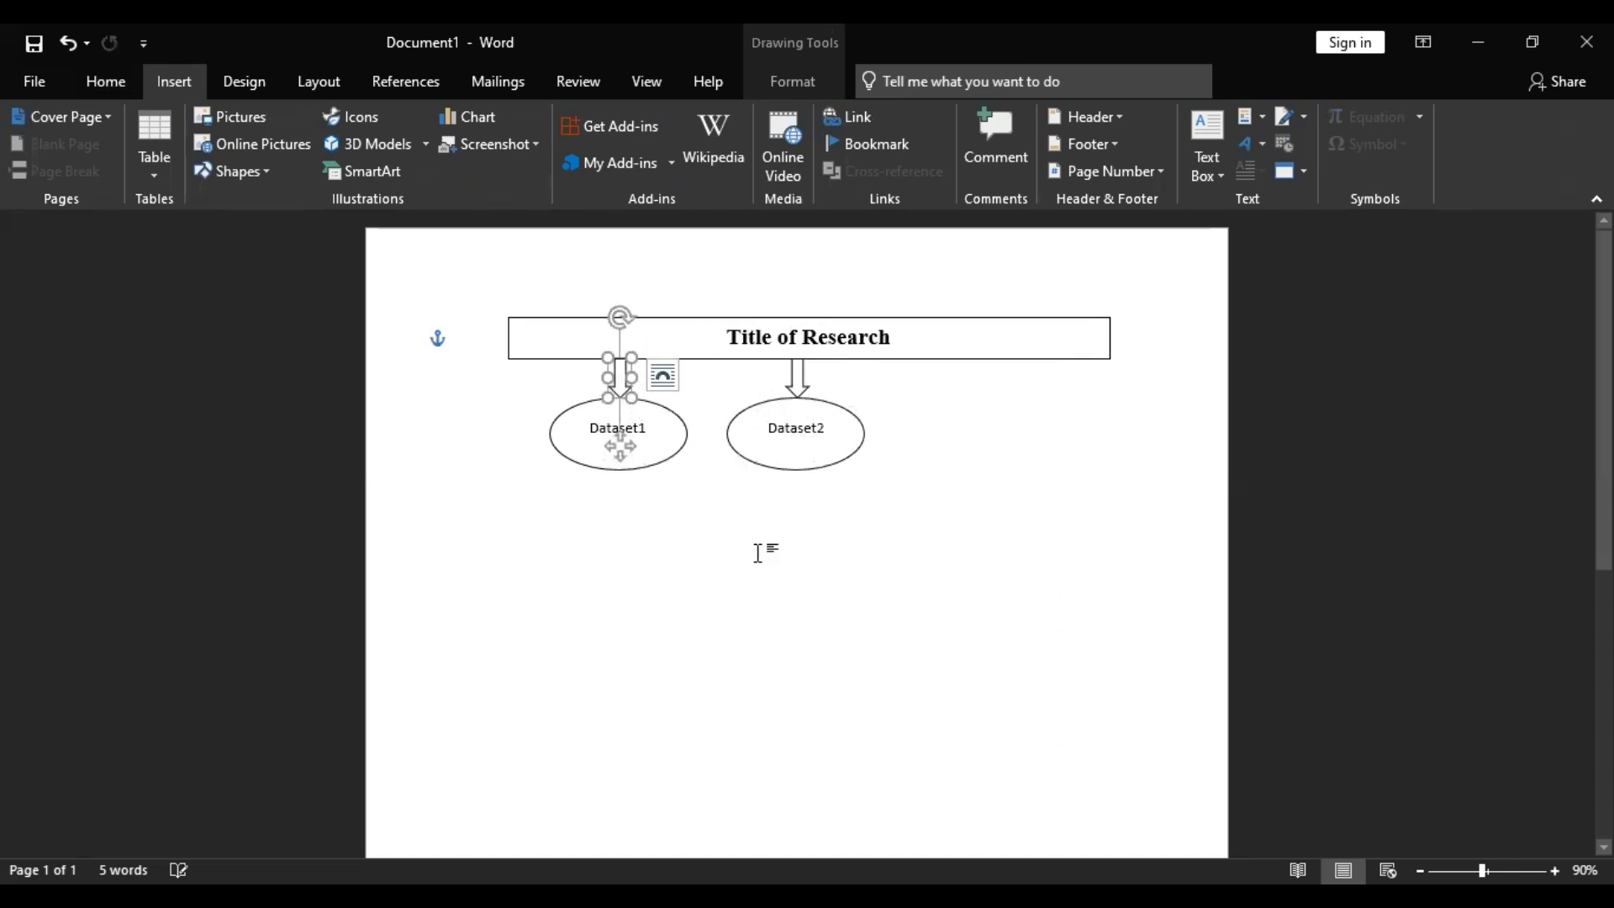
{"action": "left_click", "coordinate": [758, 548]}
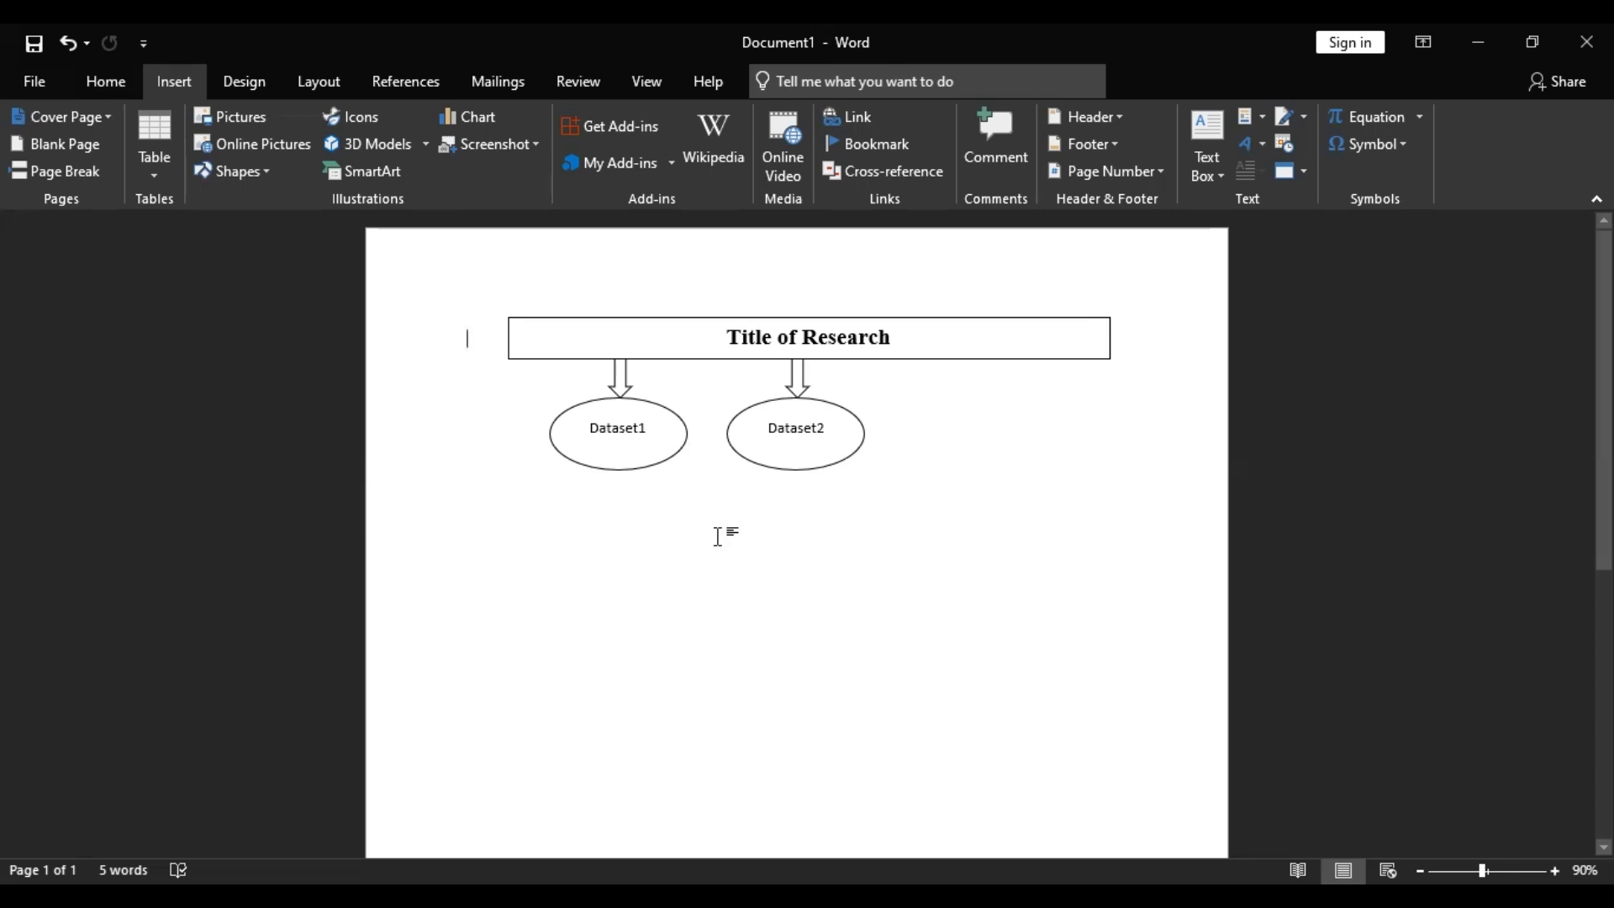
Step: Draw a rectangle about 0.54" high and 2.45" wide centred below the two dataset ovals
{"action": "left_click", "coordinate": [234, 171]}
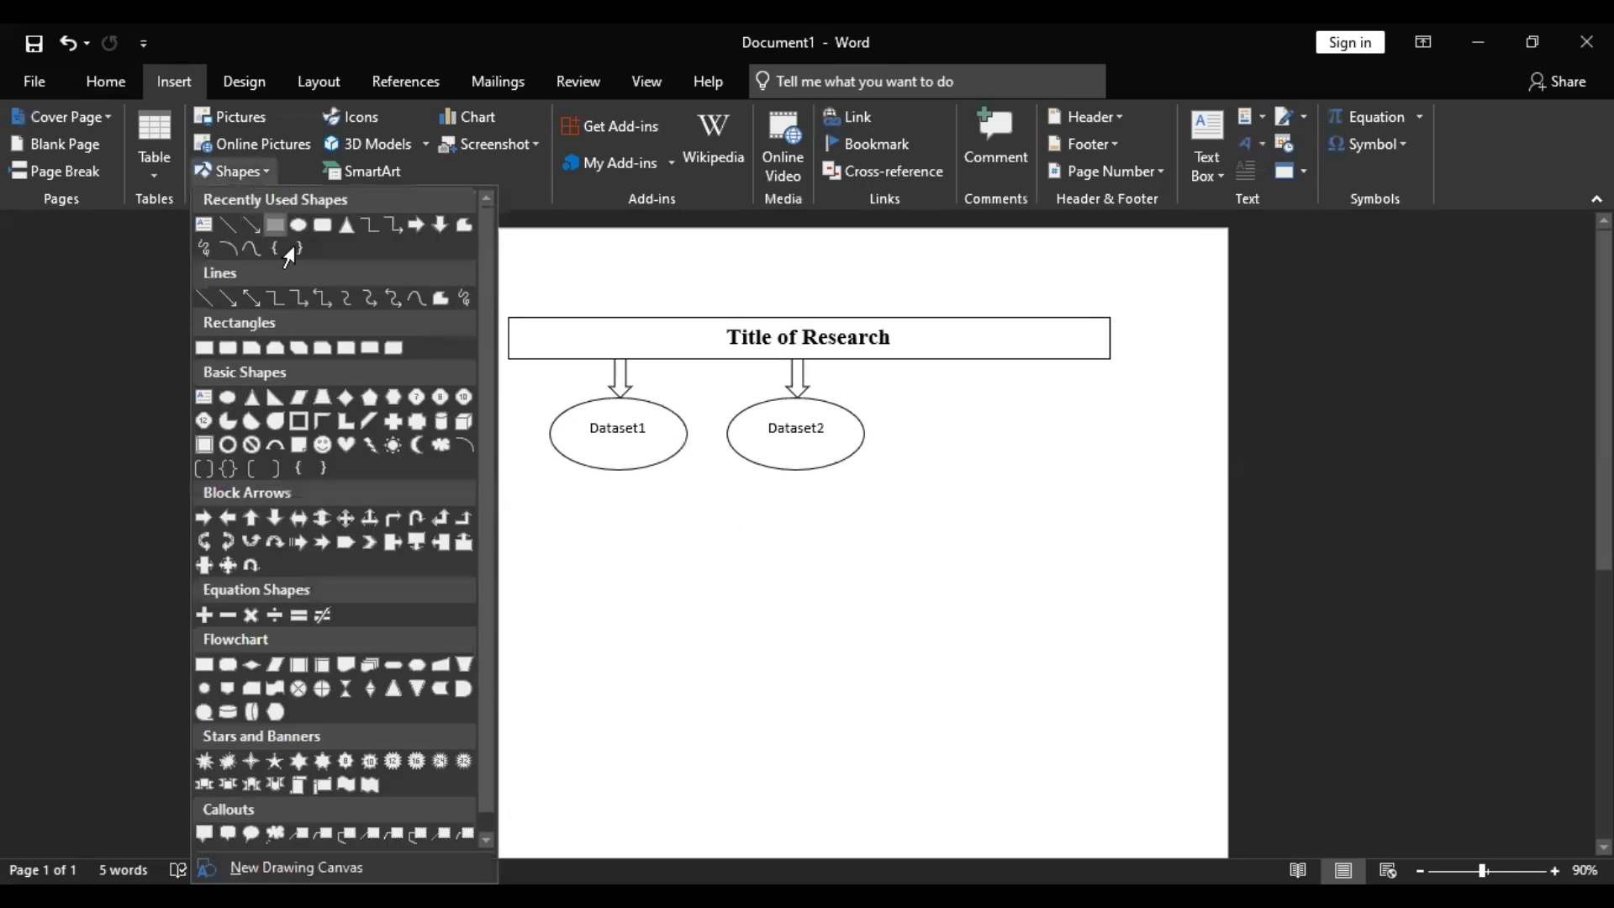
{"action": "left_click", "coordinate": [331, 283]}
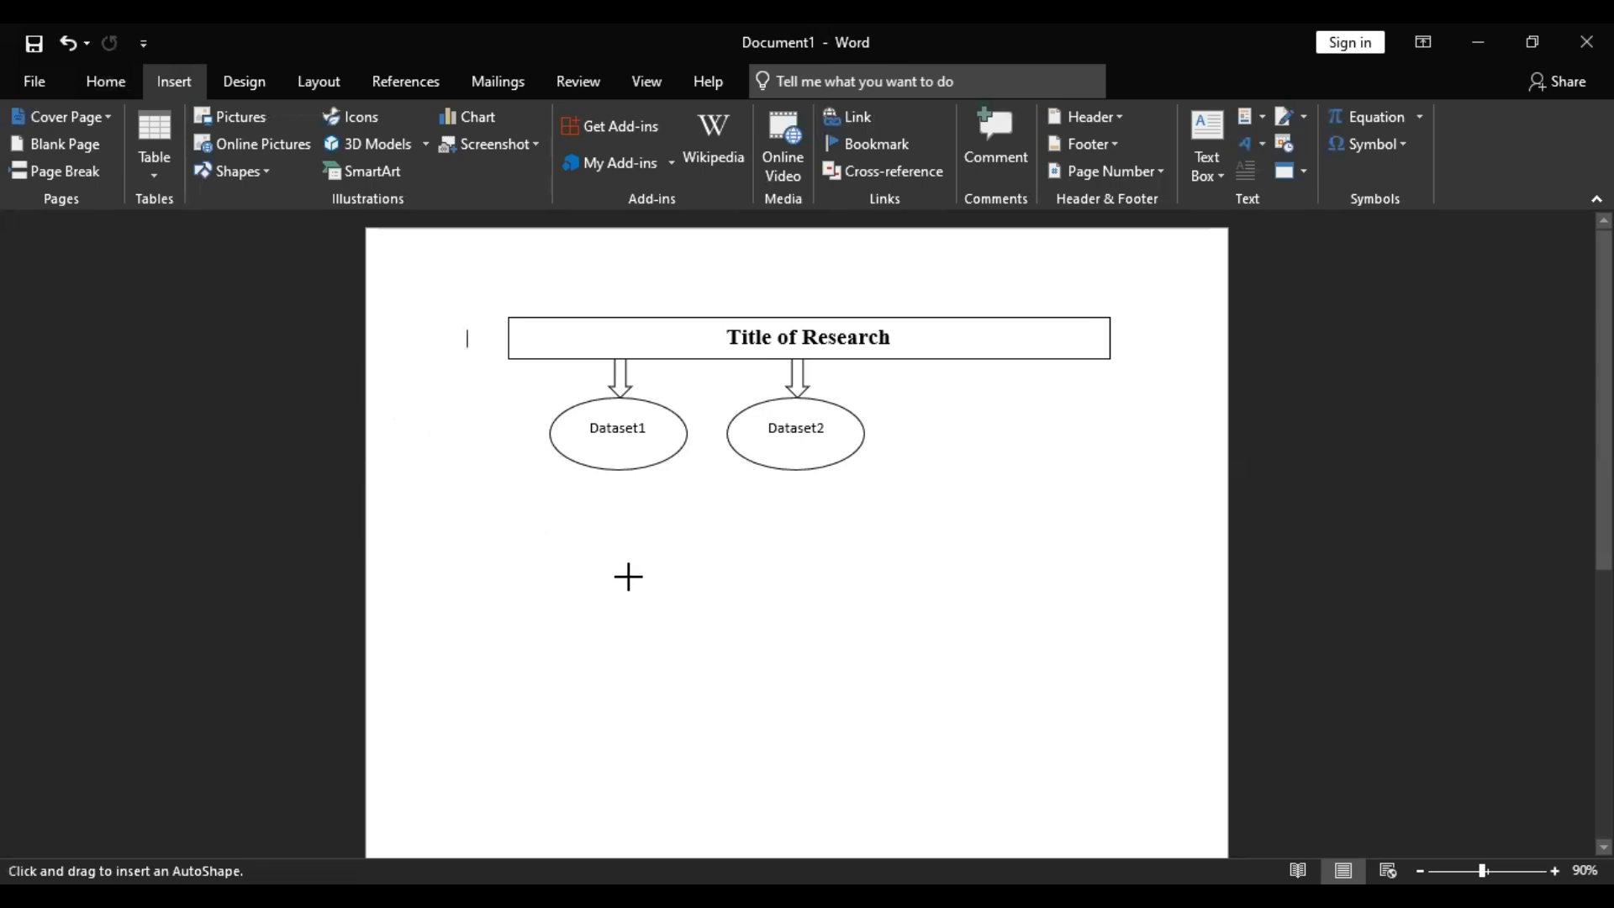
{"action": "left_click_drag", "start_coordinate": [575, 513], "coordinate": [824, 568]}
Step: Apply the white green-outlined shape style to the new rectangle below the ovals and enter the text "Pre-Processing" in it
{"action": "left_click", "coordinate": [252, 145]}
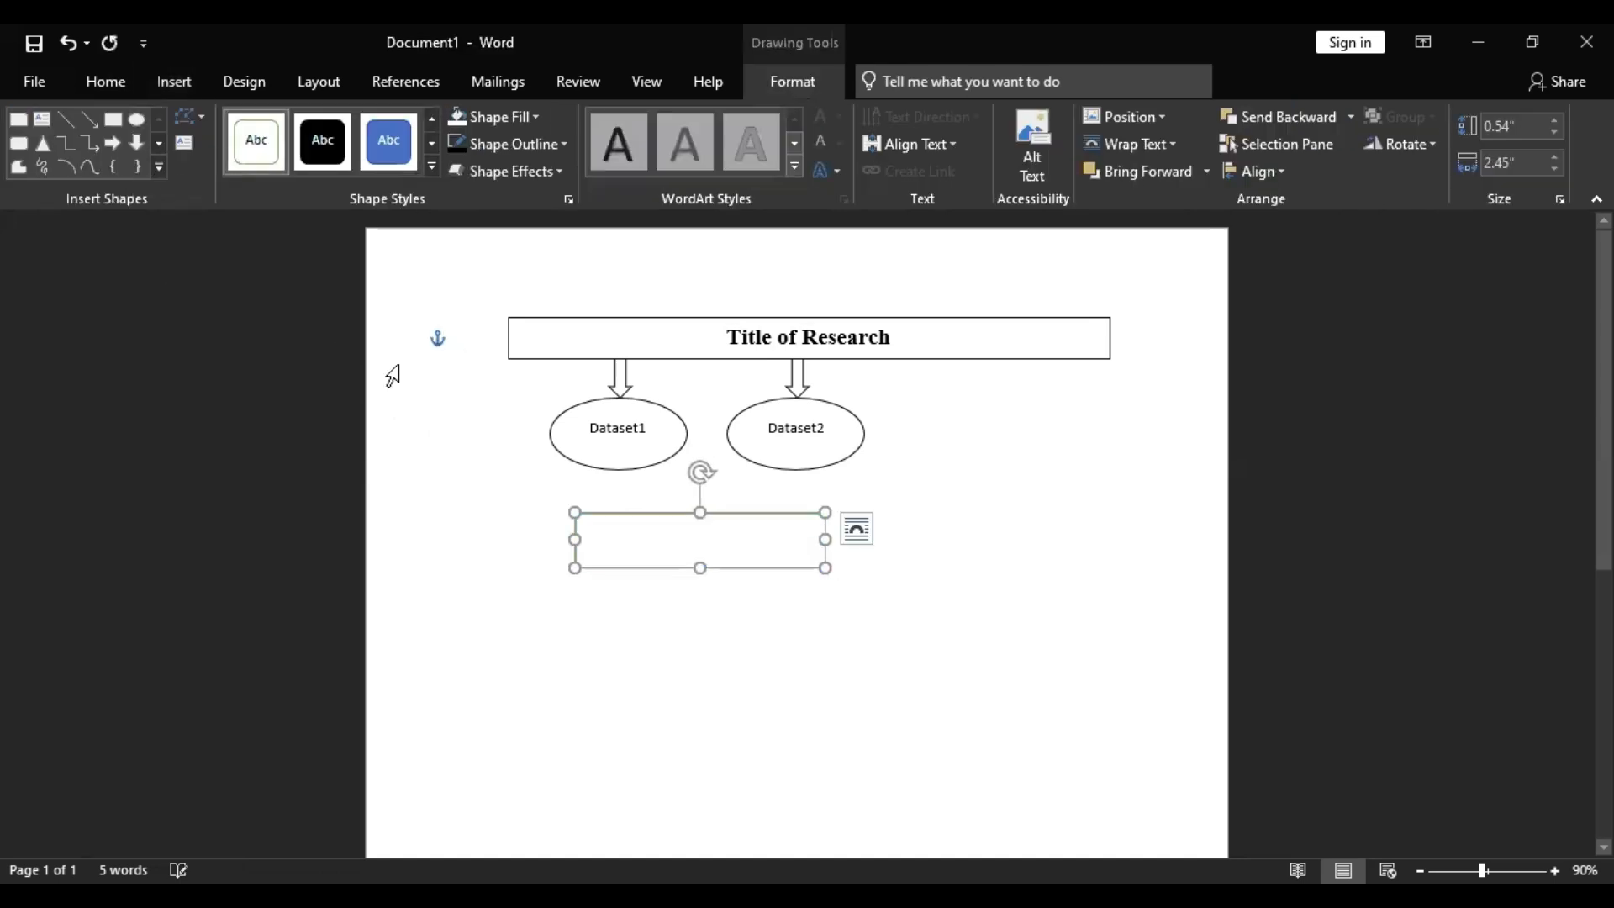
{"action": "type", "text": "Pre-P"}
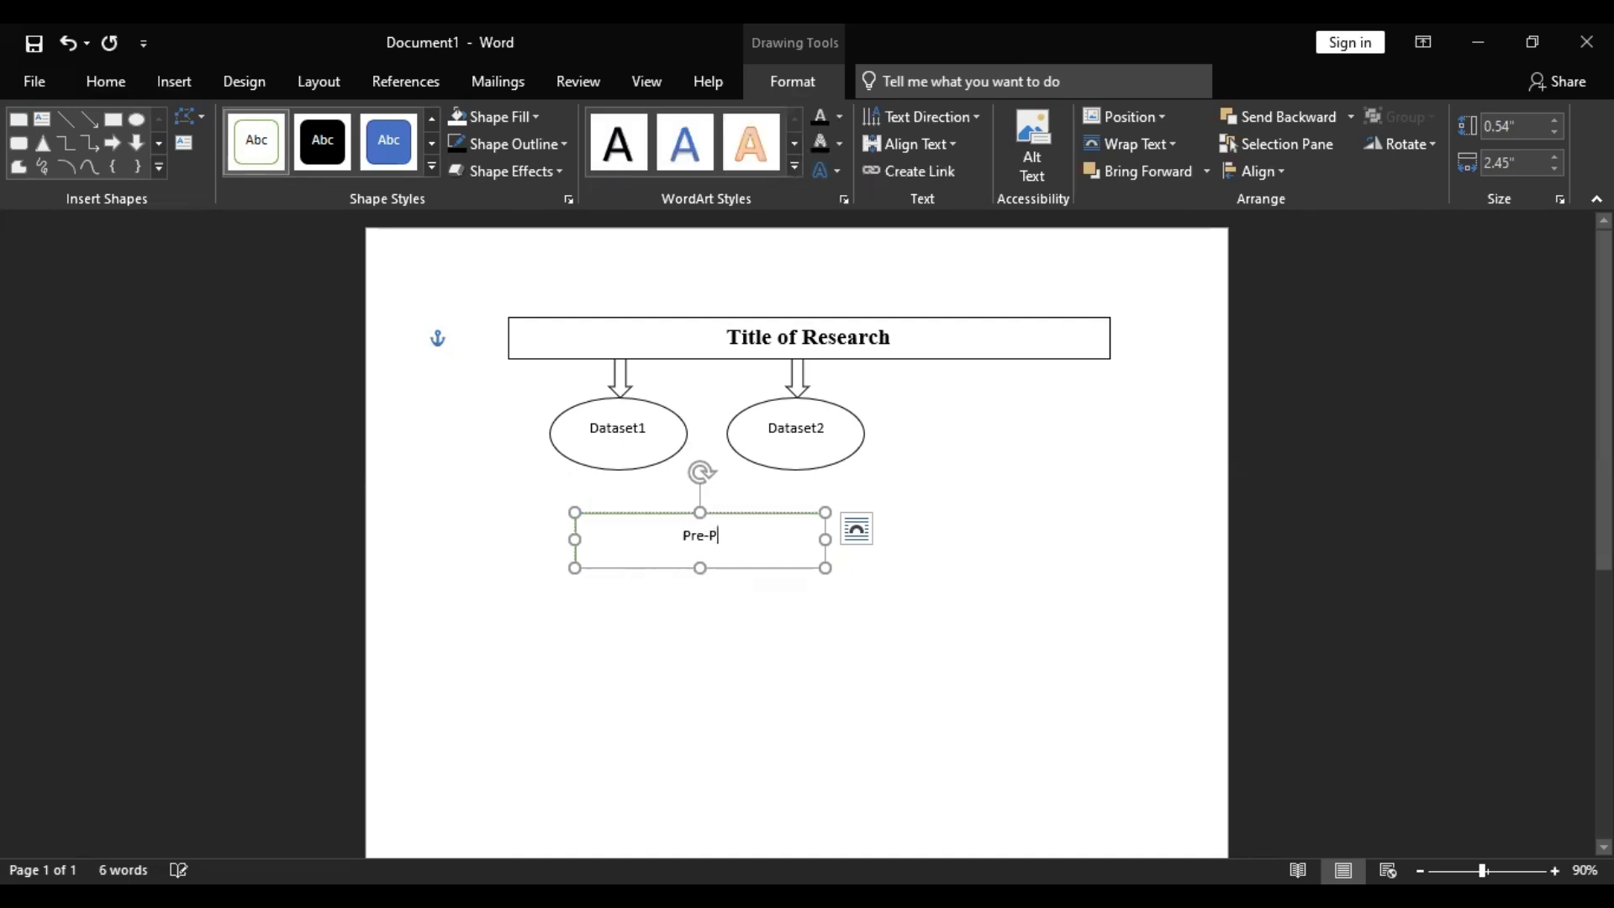
{"action": "type", "text": "rocessing"}
{"action": "left_click", "coordinate": [740, 604]}
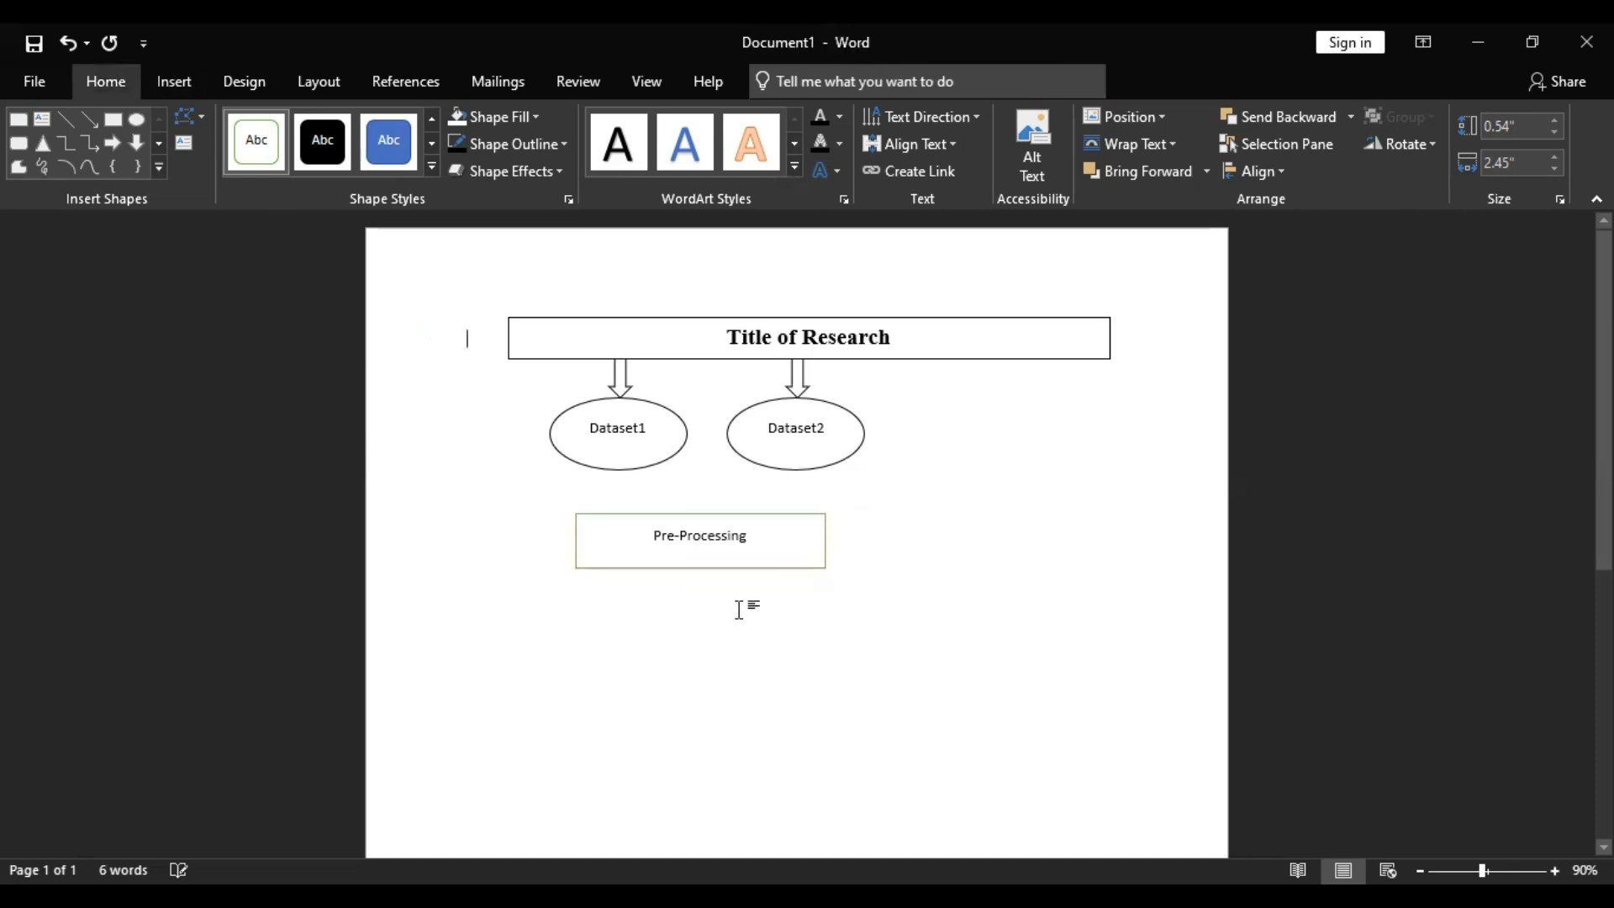
{"action": "left_click", "coordinate": [730, 540]}
{"action": "left_click", "coordinate": [729, 606]}
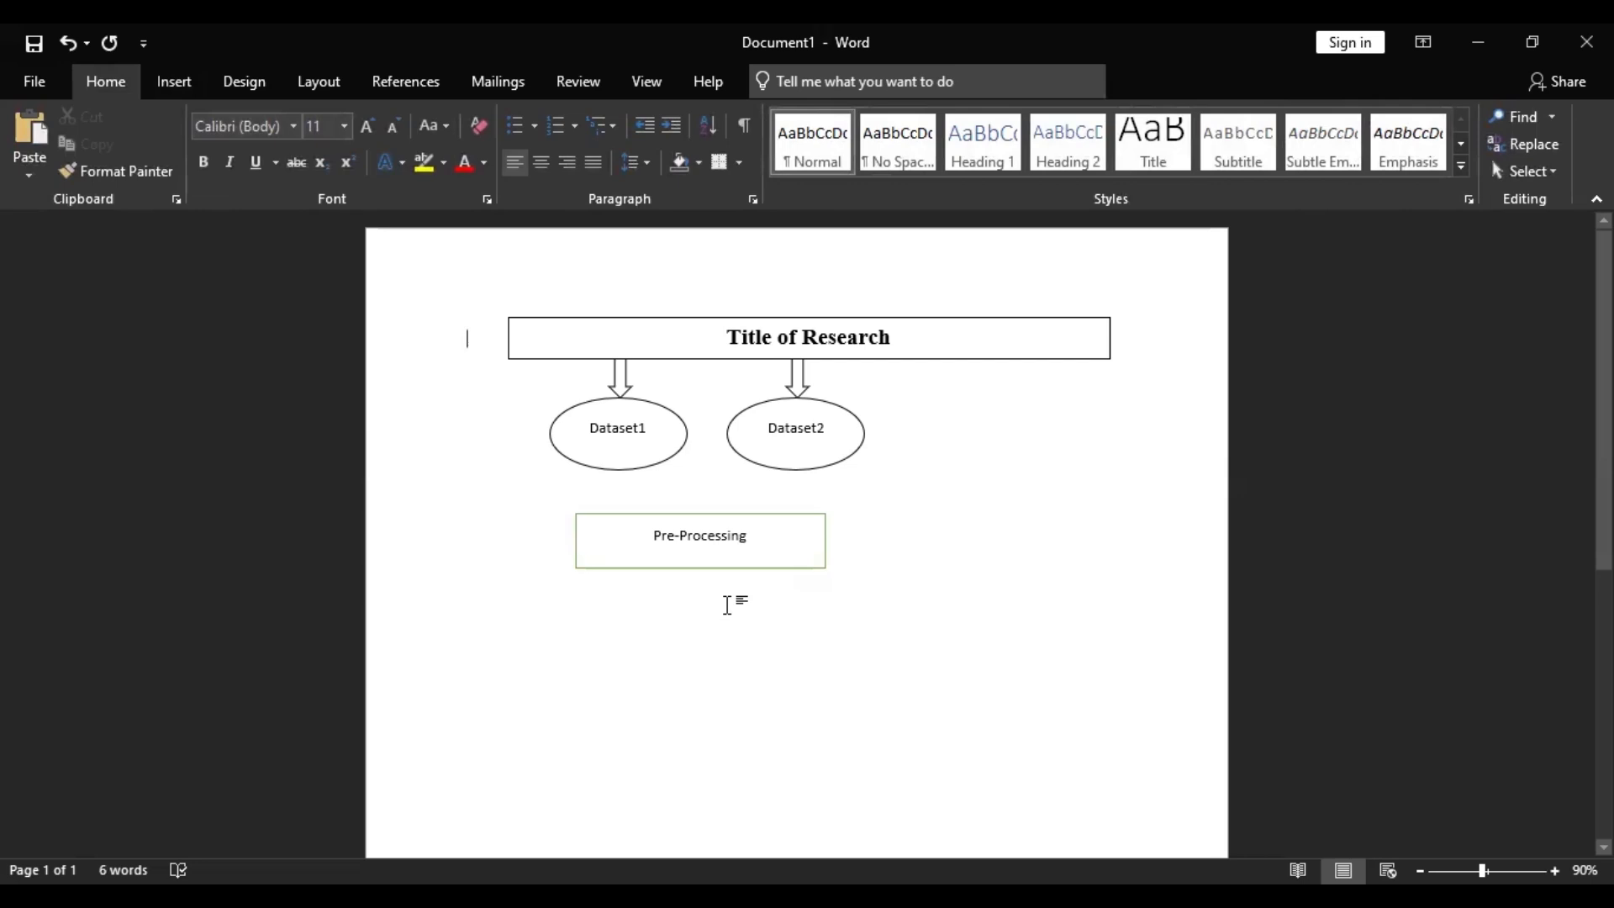
Step: Make the "Pre-Processing" text bold and set its font to Times New Roman
{"action": "triple_click", "coordinate": [666, 526]}
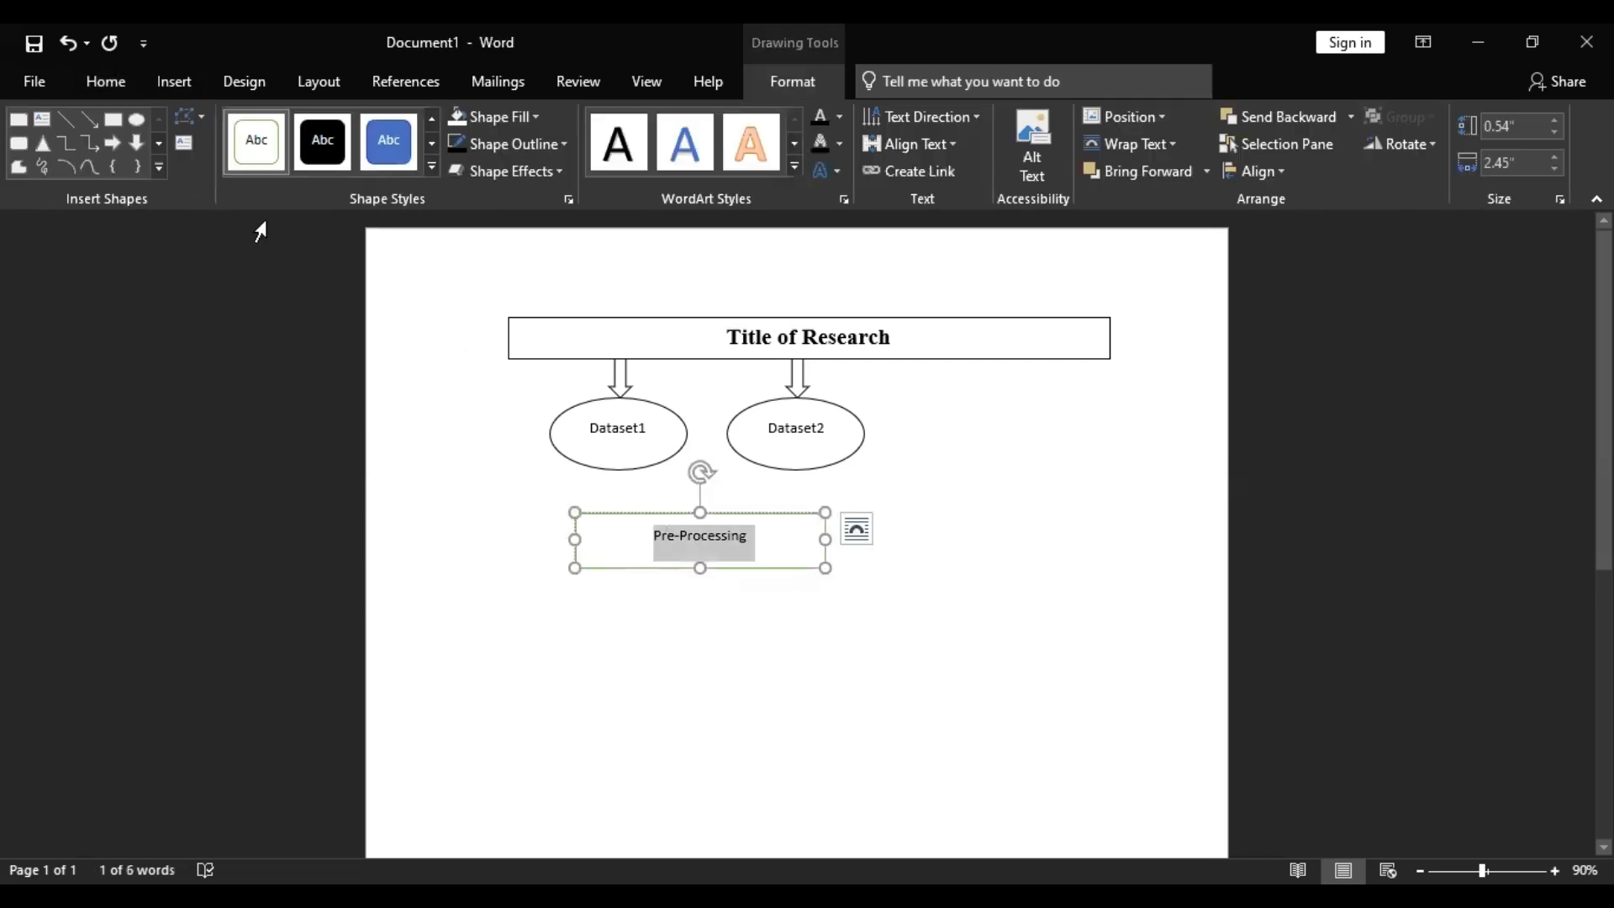
{"action": "left_click", "coordinate": [113, 75]}
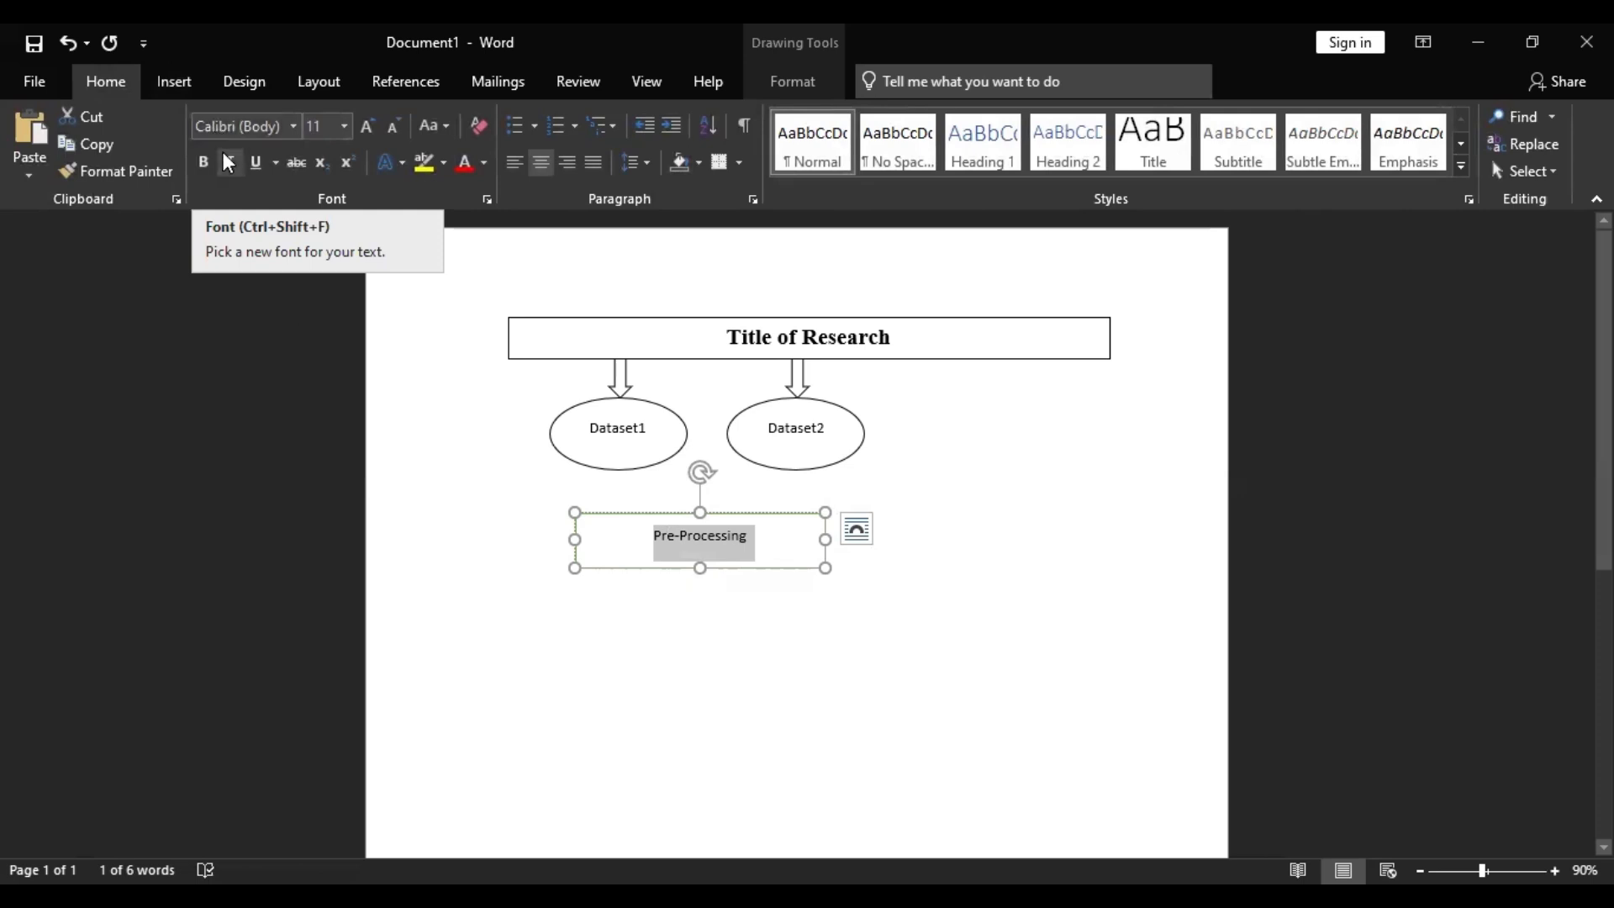
{"action": "left_click", "coordinate": [203, 162]}
{"action": "double_click", "coordinate": [230, 119]}
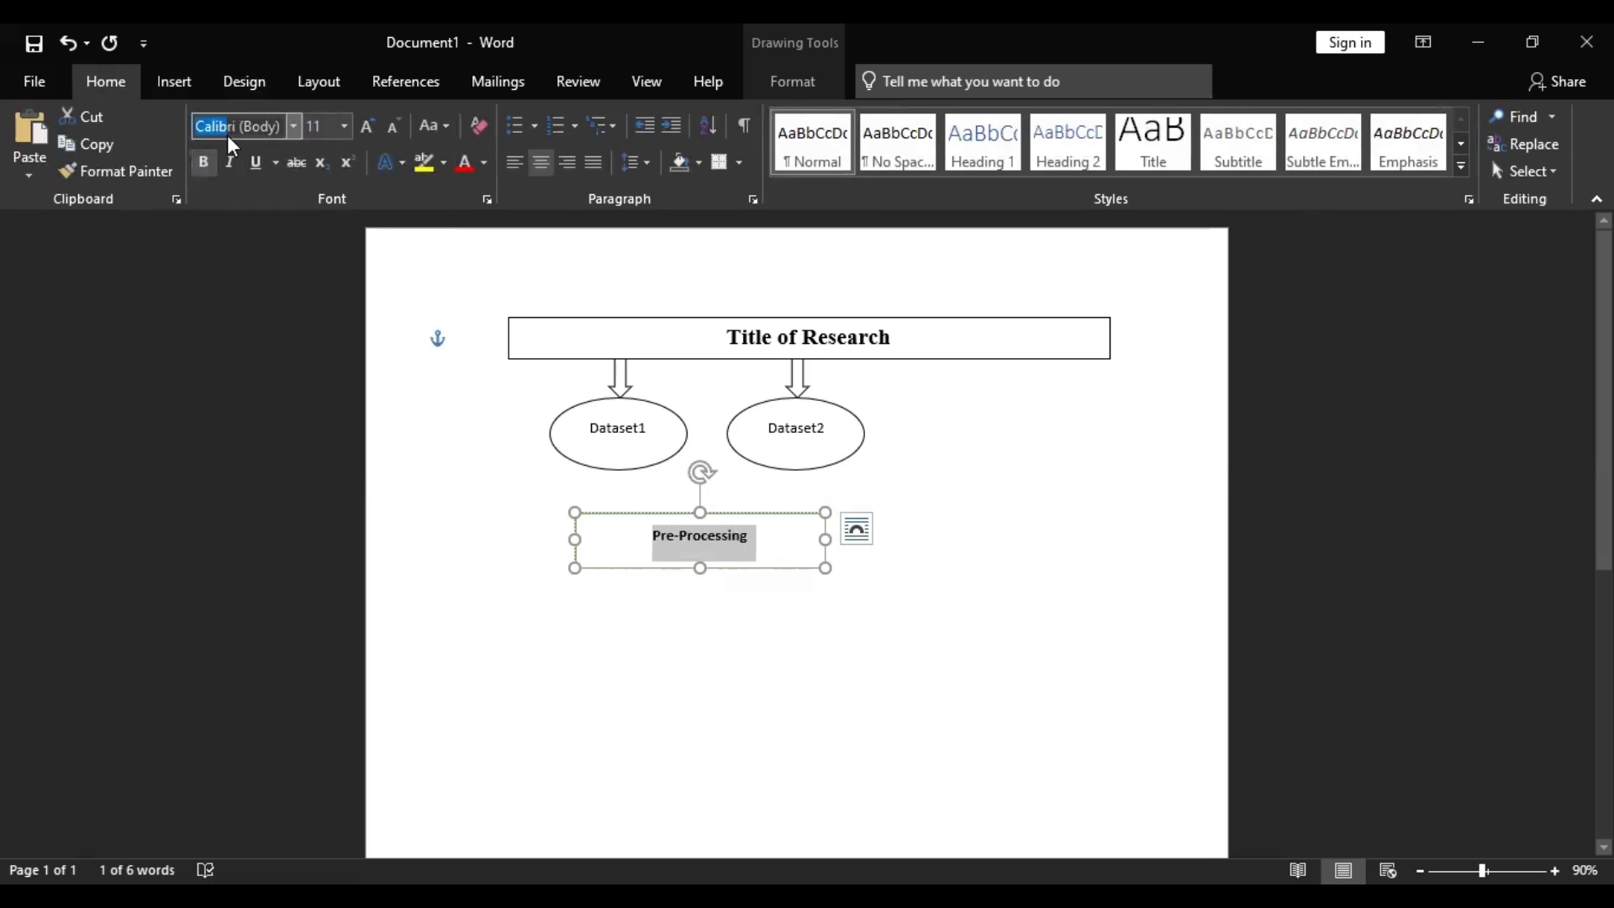
{"action": "left_click", "coordinate": [292, 125]}
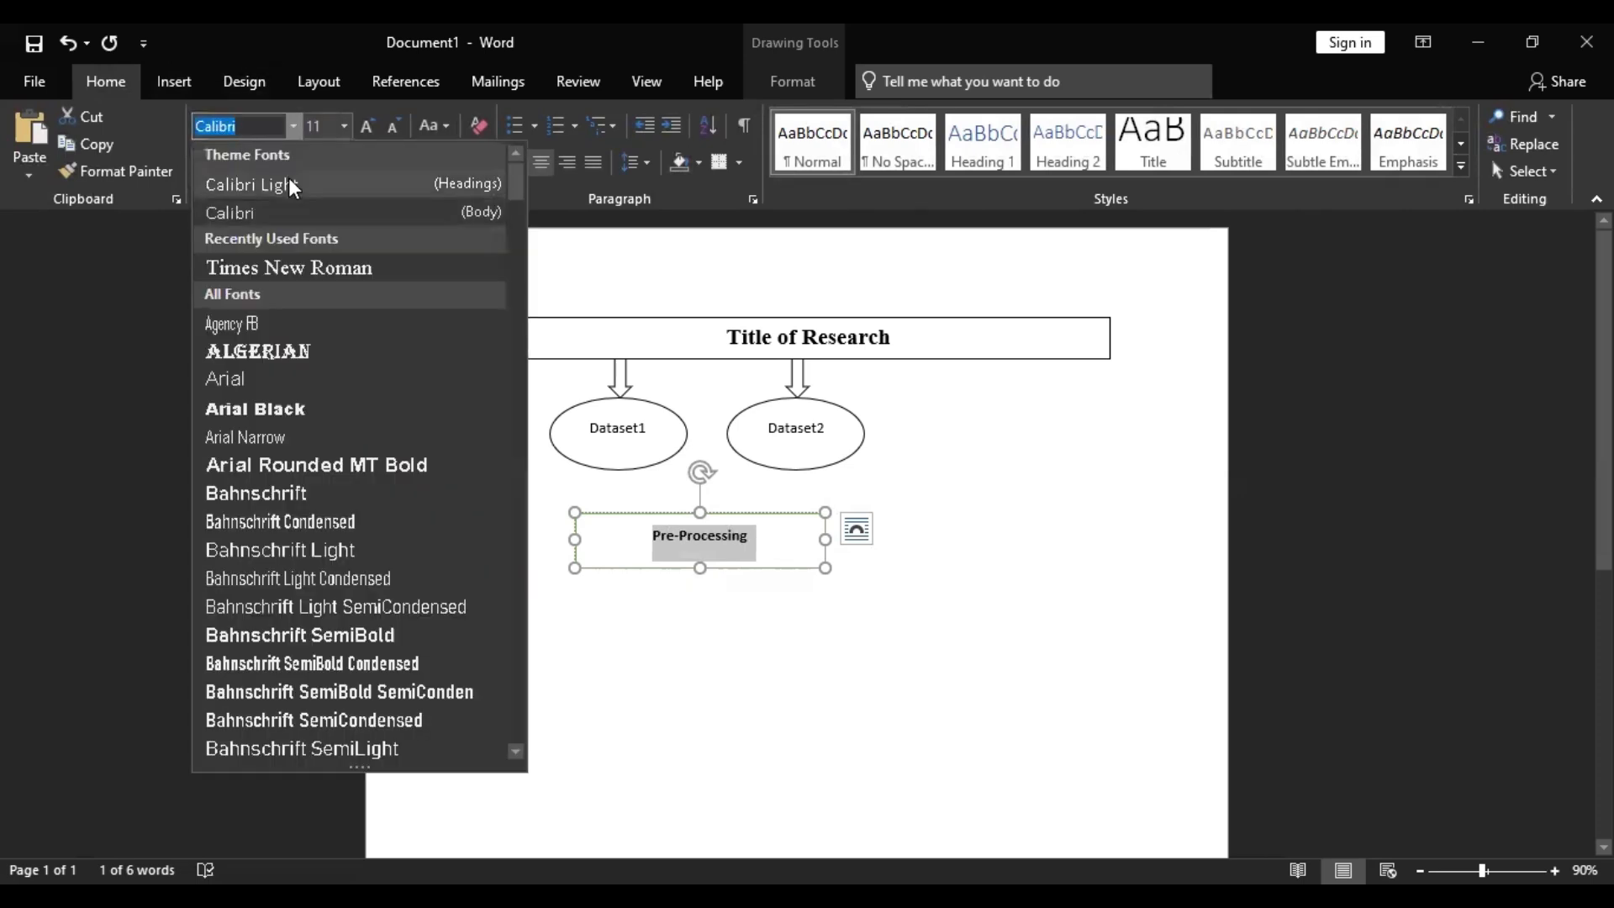
{"action": "left_click", "coordinate": [287, 267]}
Step: Set the text in both the Dataset1 and Dataset2 ovals to Times New Roman
{"action": "left_click", "coordinate": [611, 433]}
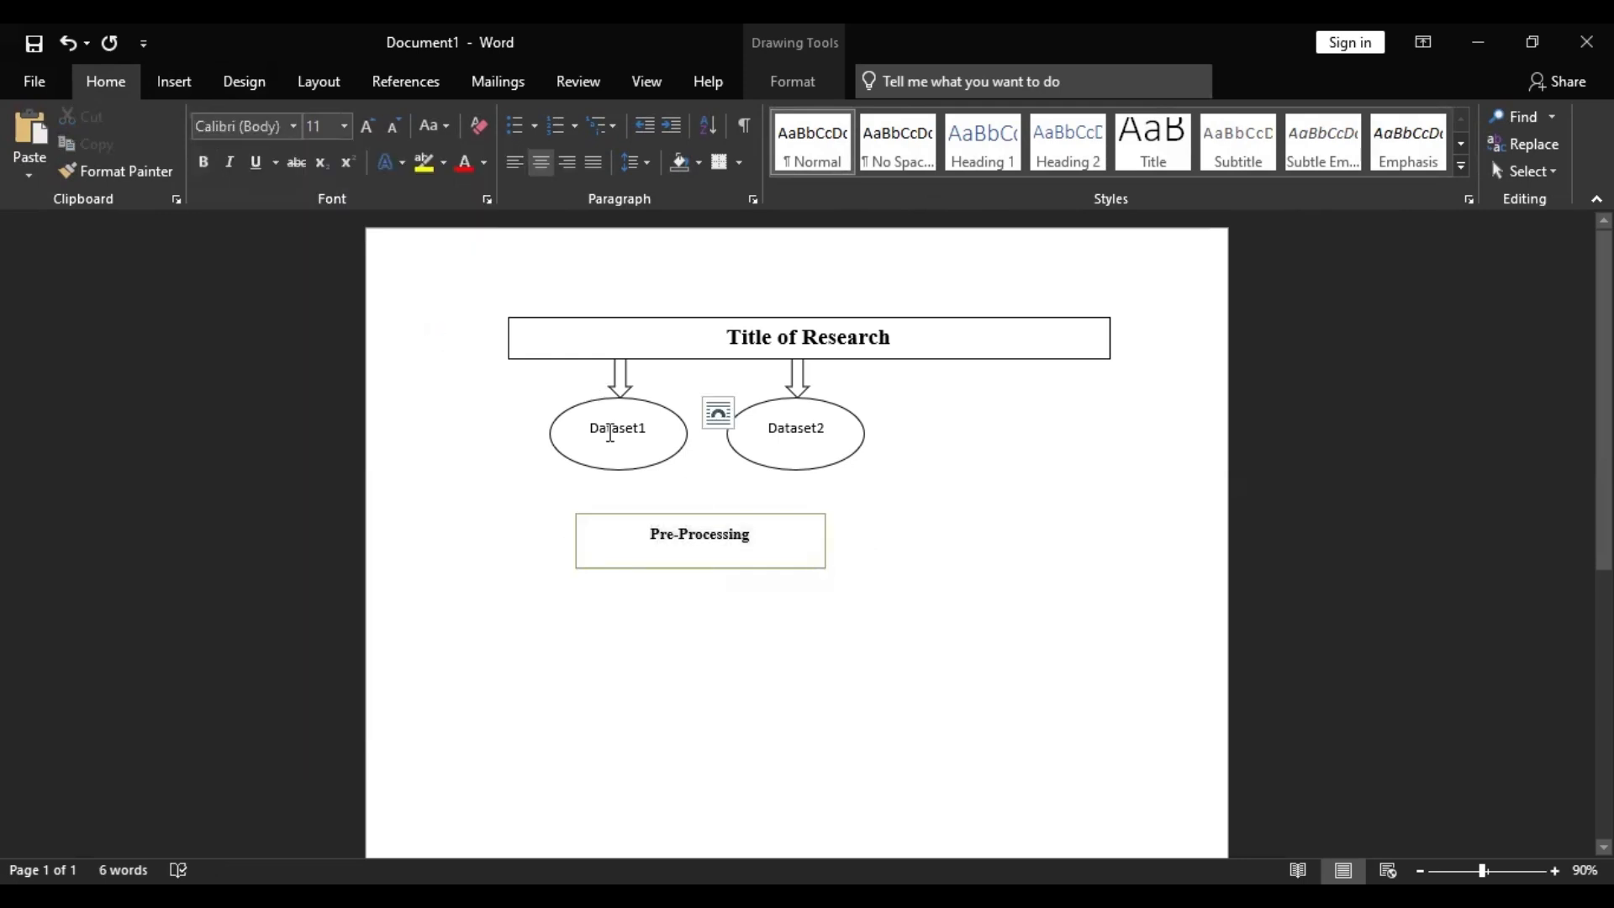
{"action": "double_click", "coordinate": [610, 433]}
{"action": "key", "text": "ctrl+shift+f"}
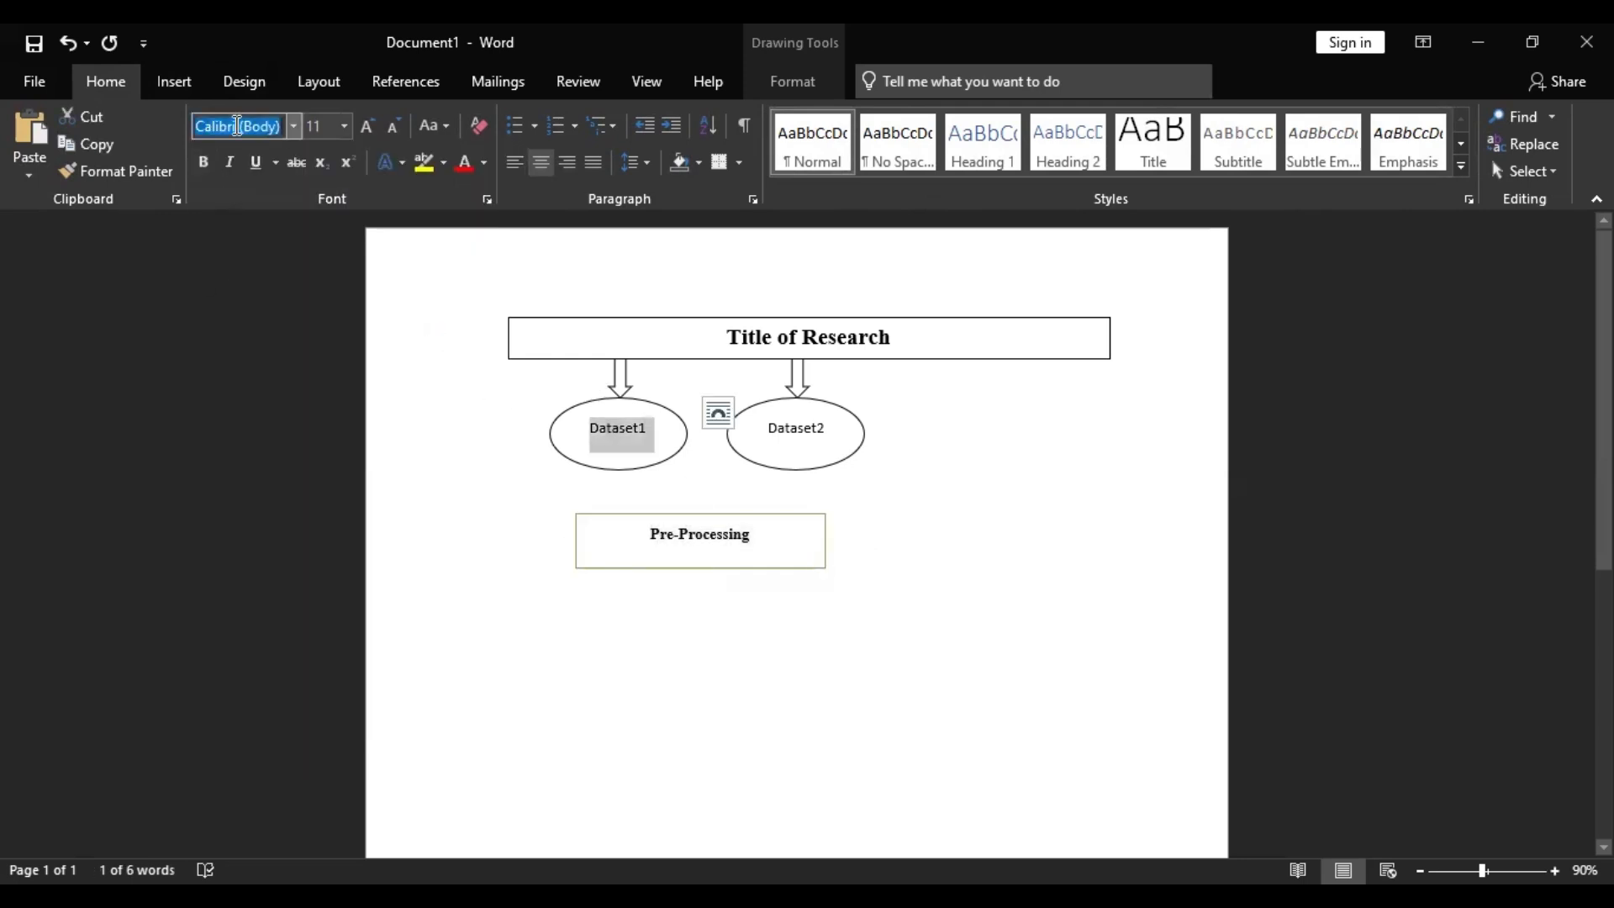
{"action": "left_click", "coordinate": [293, 125]}
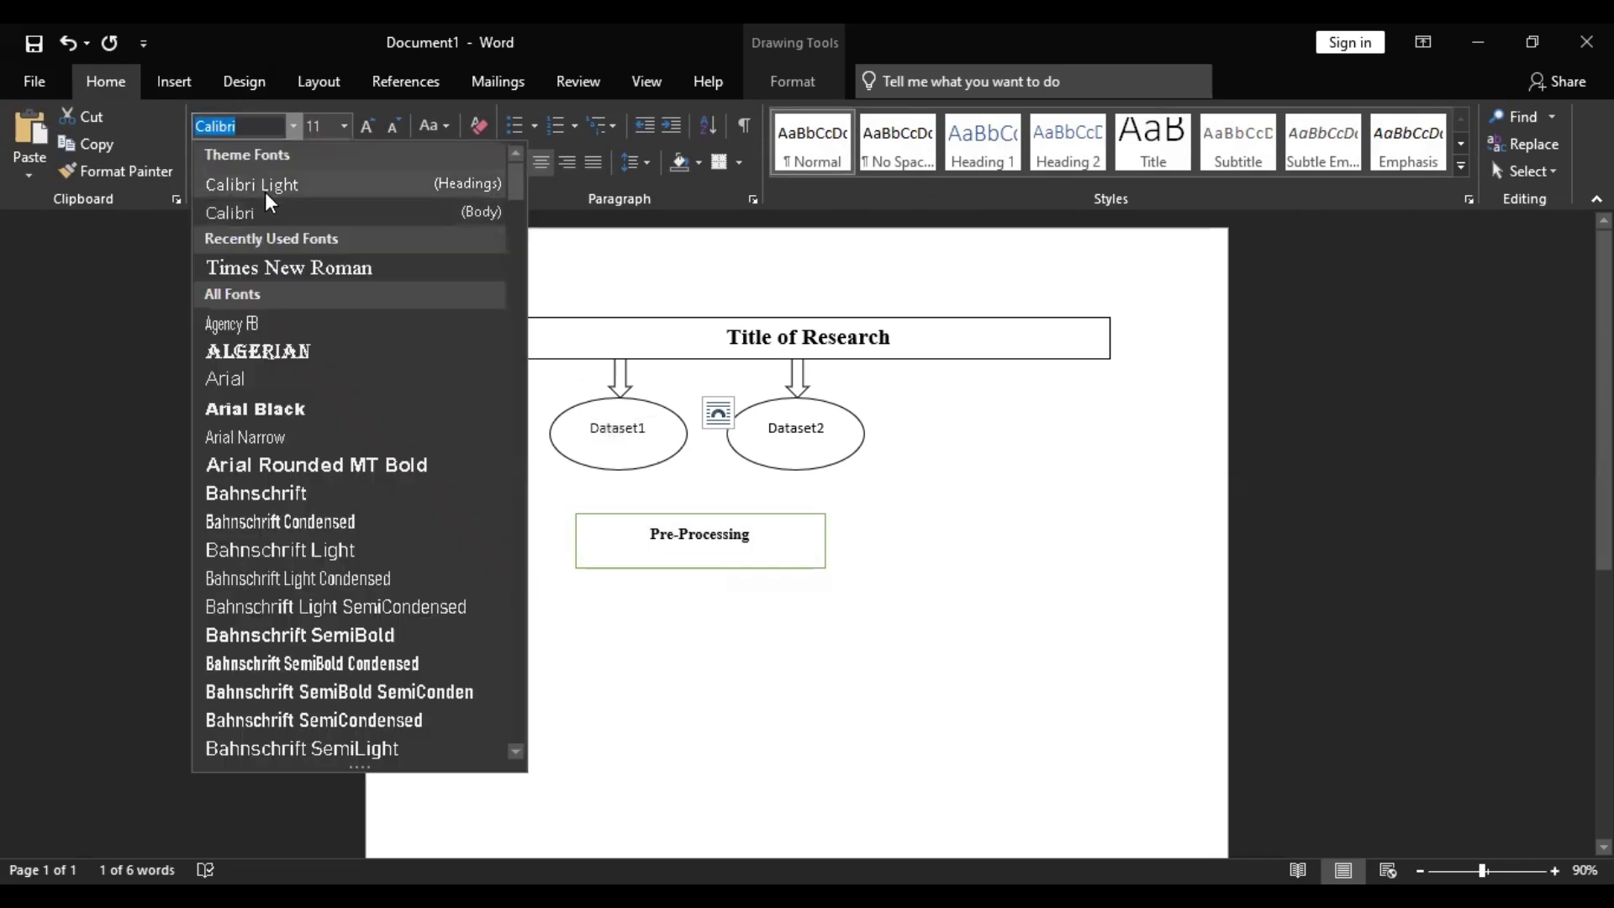
{"action": "left_click", "coordinate": [265, 269]}
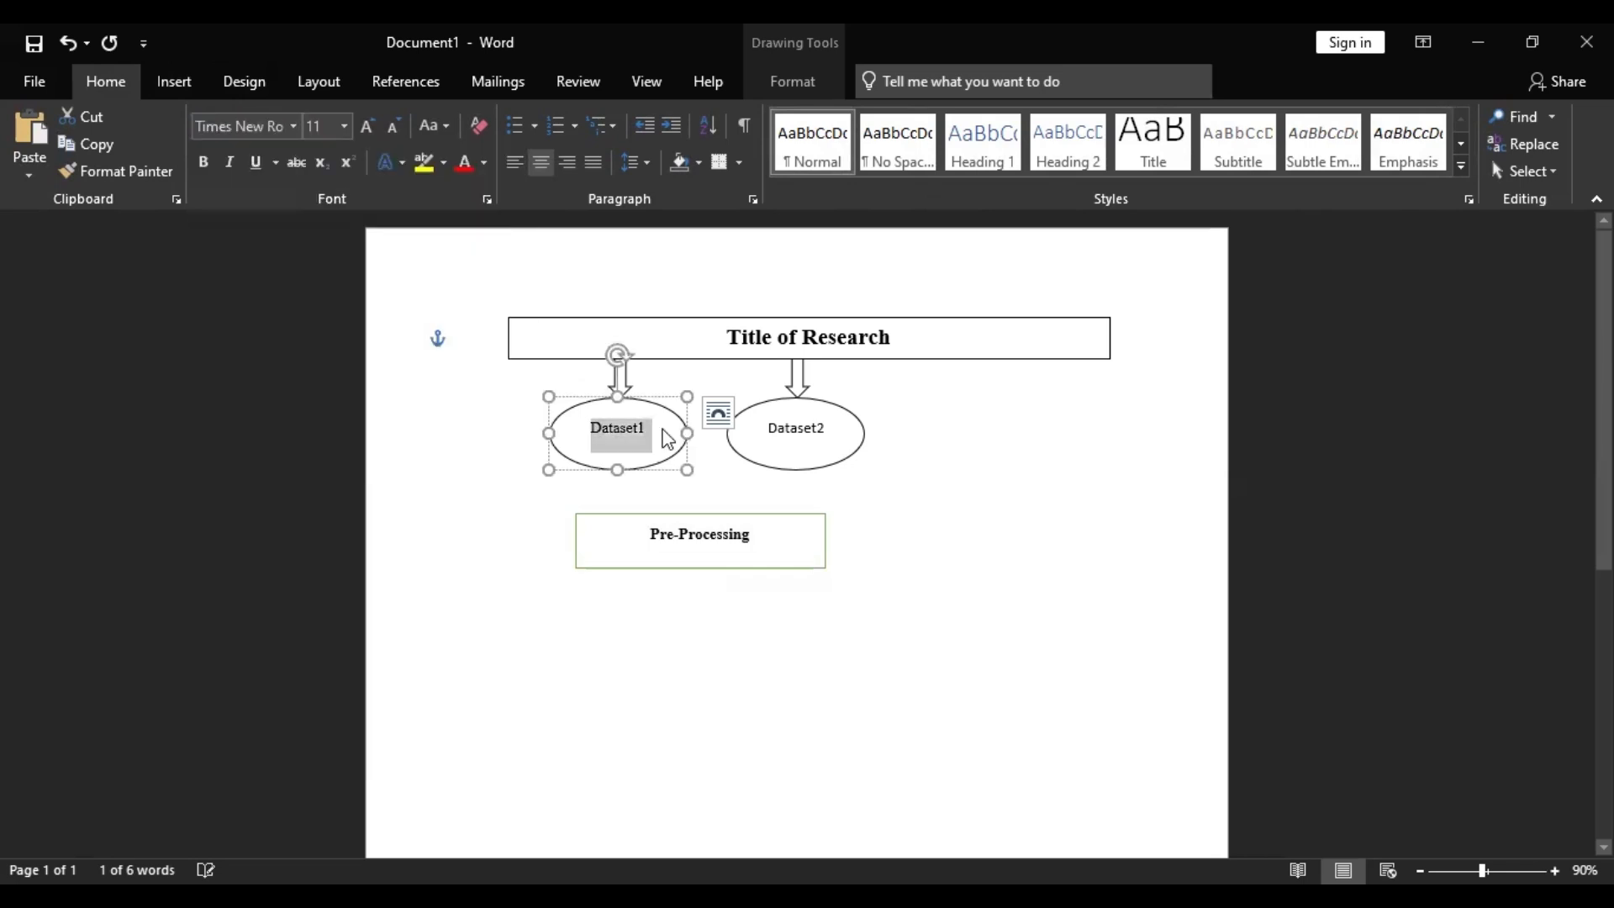
{"action": "left_click", "coordinate": [781, 436]}
{"action": "left_click", "coordinate": [292, 126]}
{"action": "left_click", "coordinate": [254, 263]}
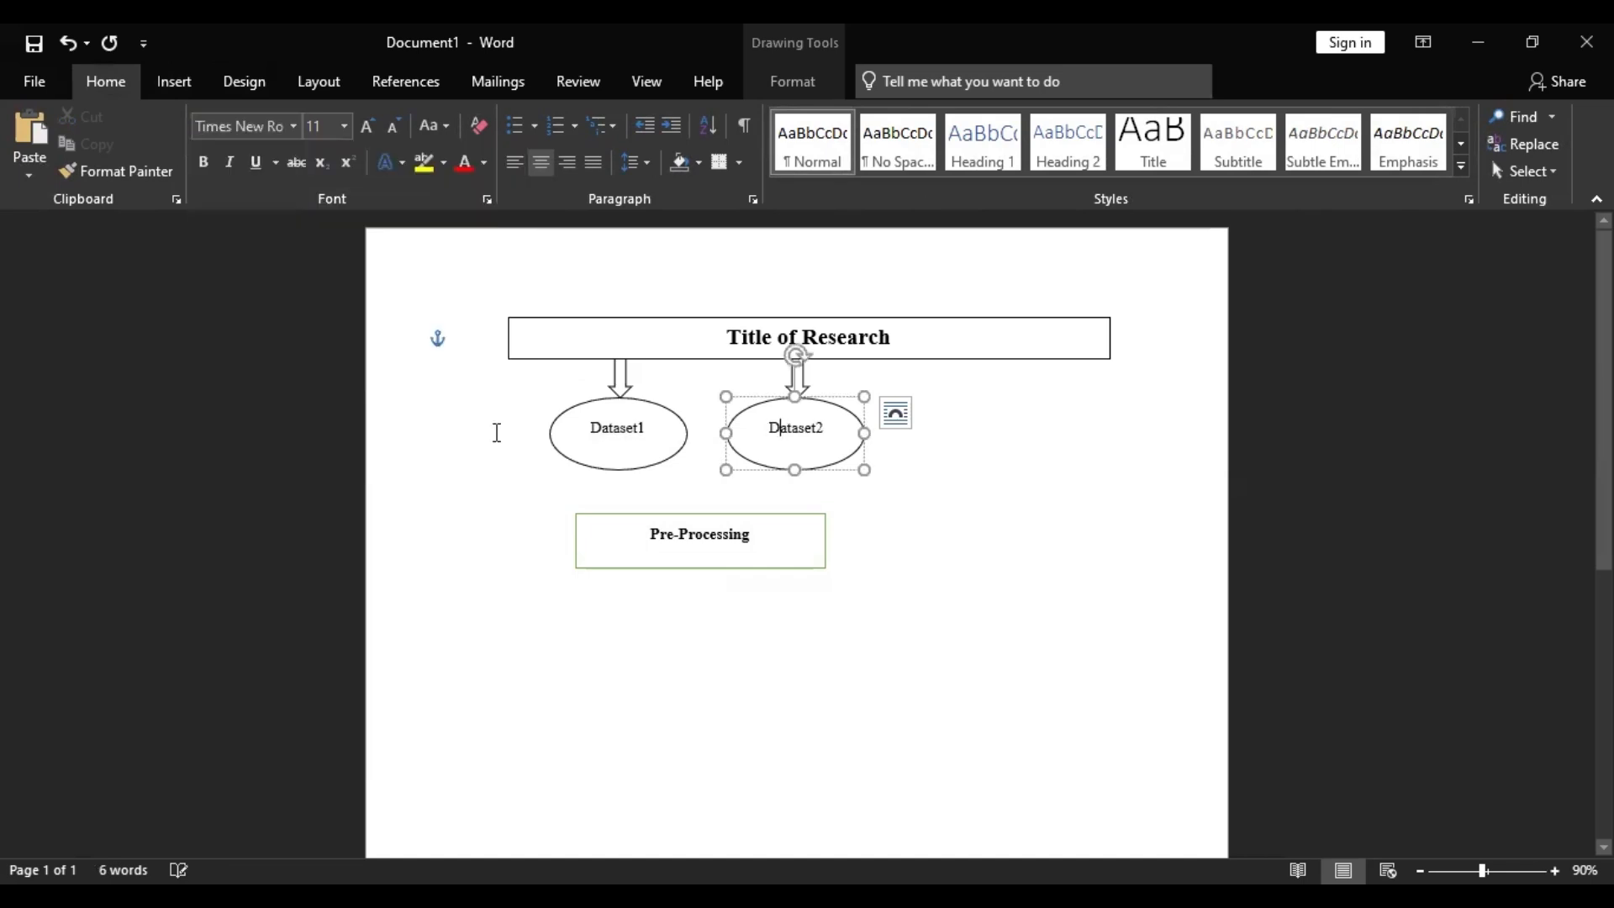
{"action": "left_click", "coordinate": [697, 632]}
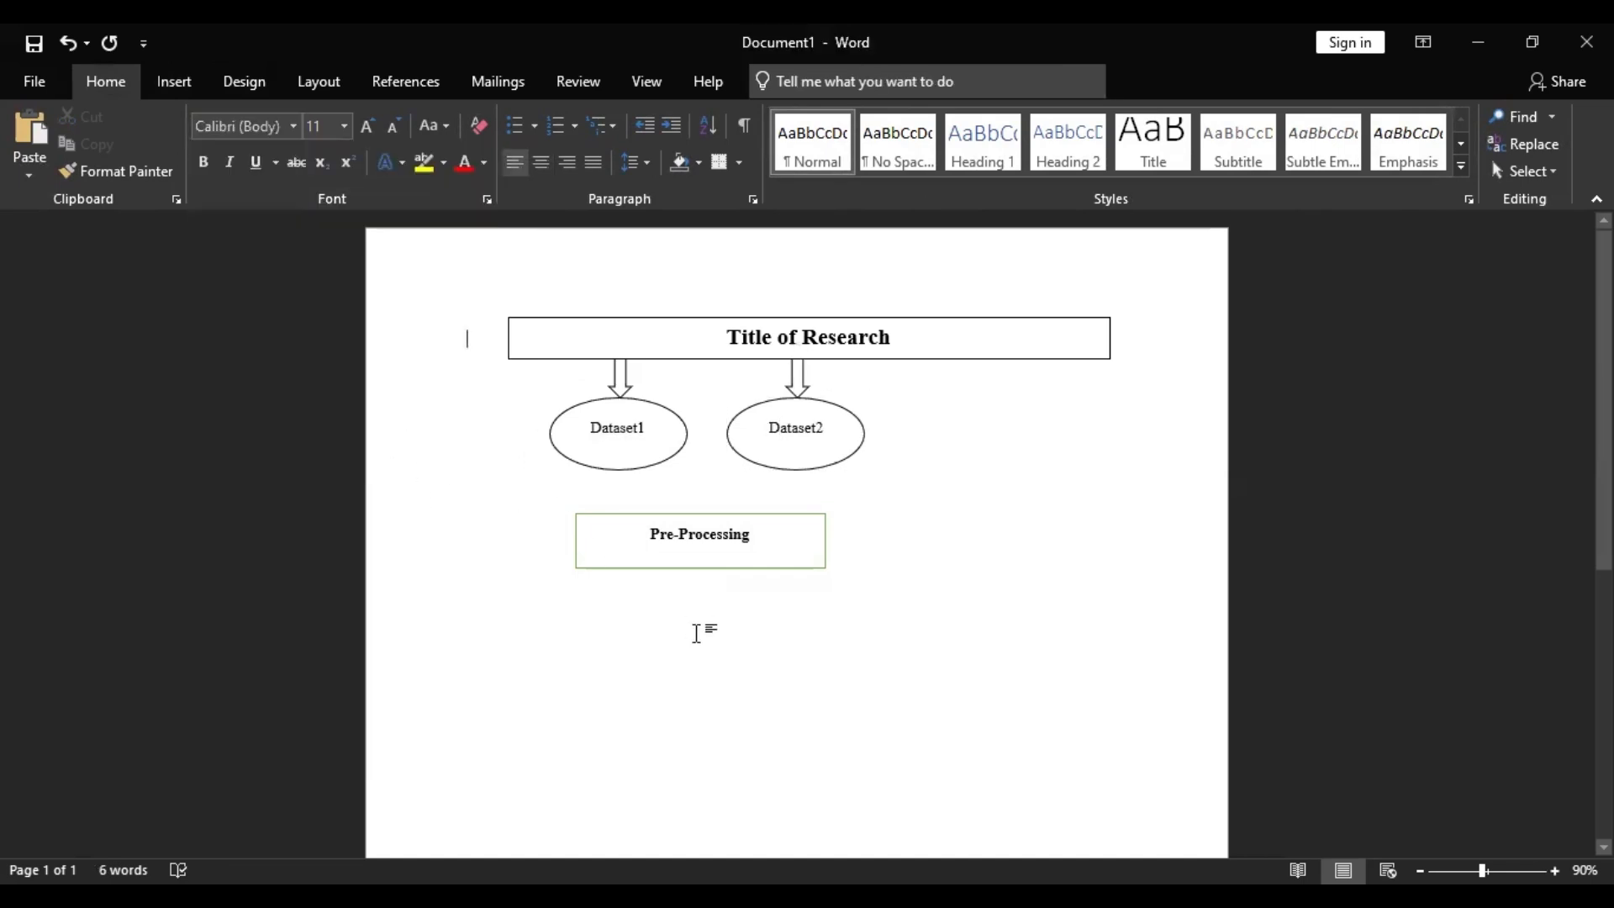
Step: Duplicate the Pre-Processing box and place the copy below it, slightly to its left
{"action": "left_click", "coordinate": [774, 516]}
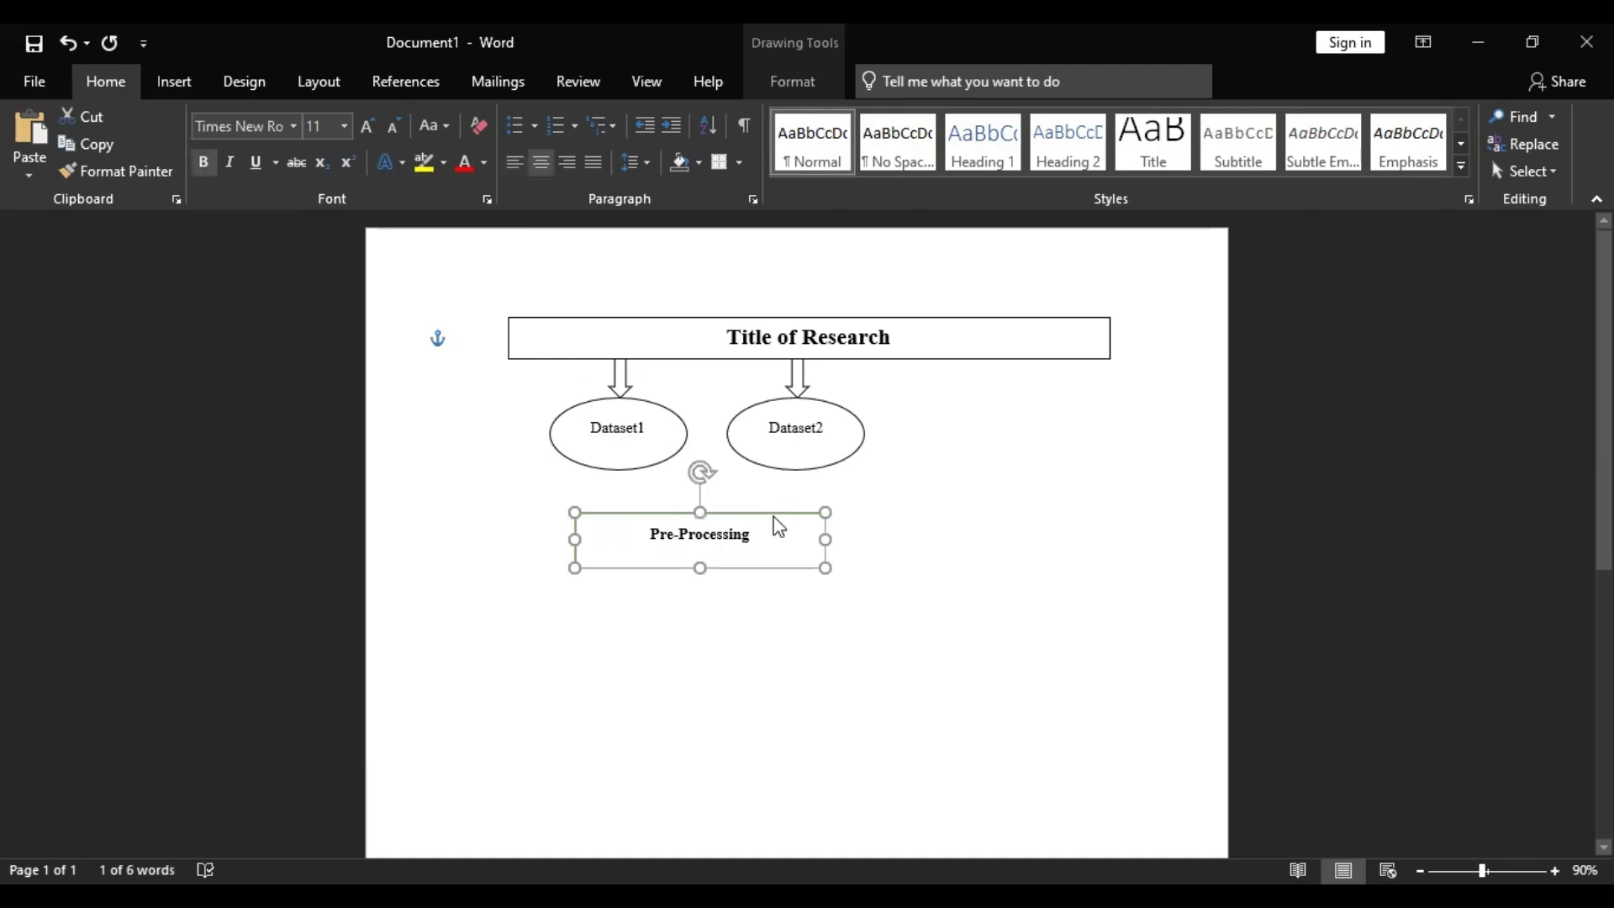
{"action": "key", "text": "ctrl+v"}
{"action": "left_click_drag", "start_coordinate": [779, 531], "coordinate": [685, 631]}
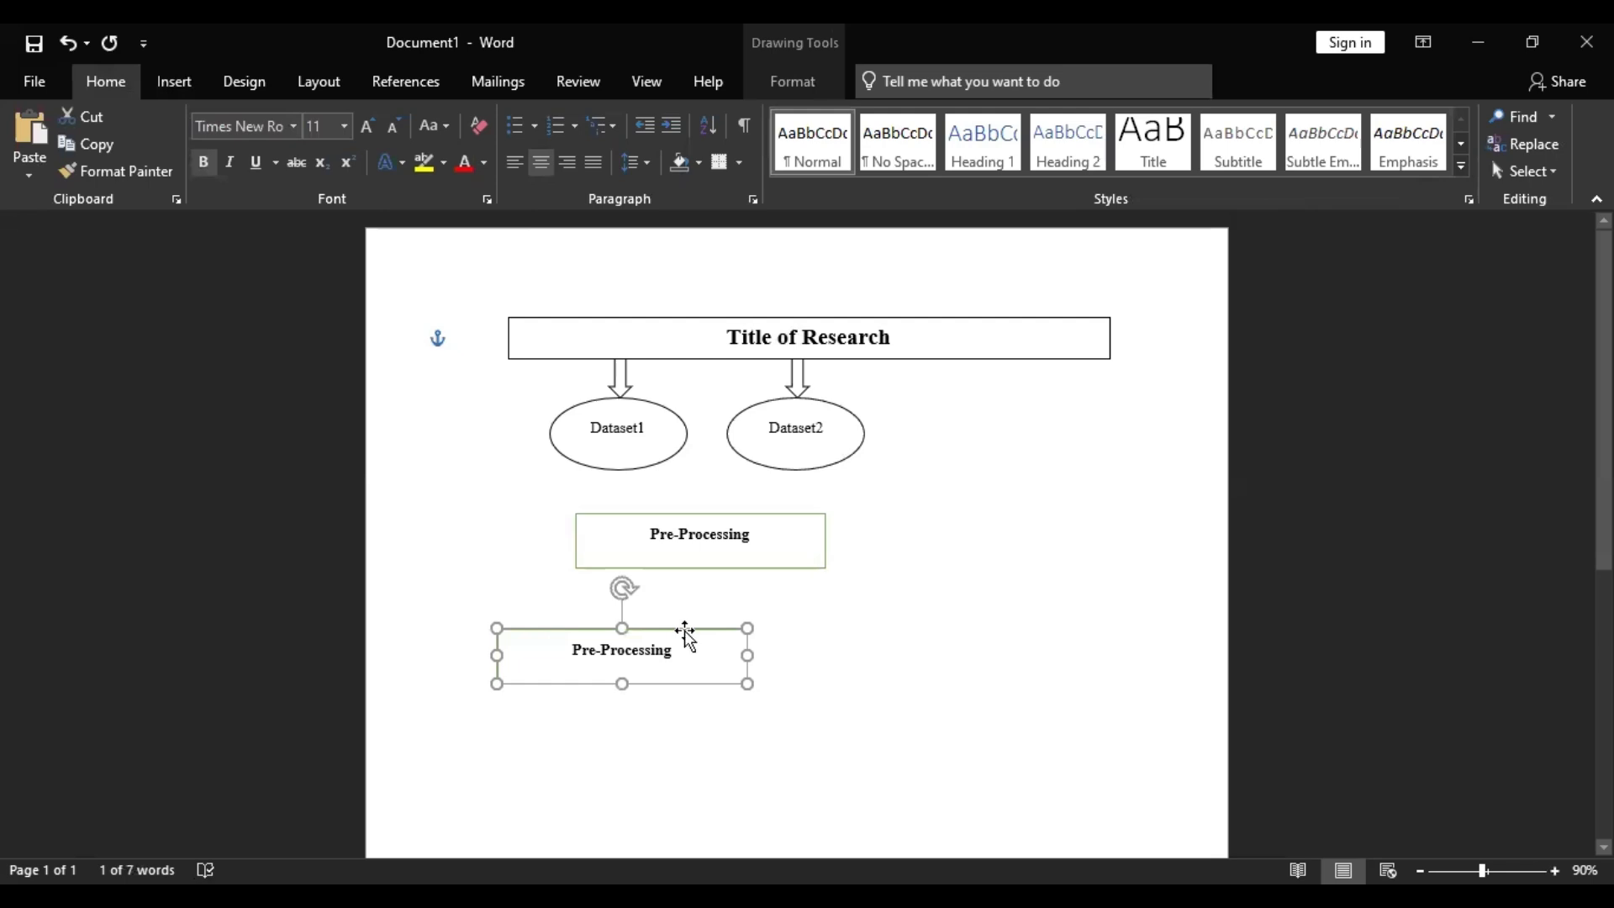
{"action": "left_click", "coordinate": [685, 630]}
Step: Change the copied box's text to "Process 1" and shrink it to a small box below and left of the Pre-Processing box
{"action": "left_click", "coordinate": [653, 653]}
{"action": "left_click_drag", "start_coordinate": [675, 652], "coordinate": [539, 663]}
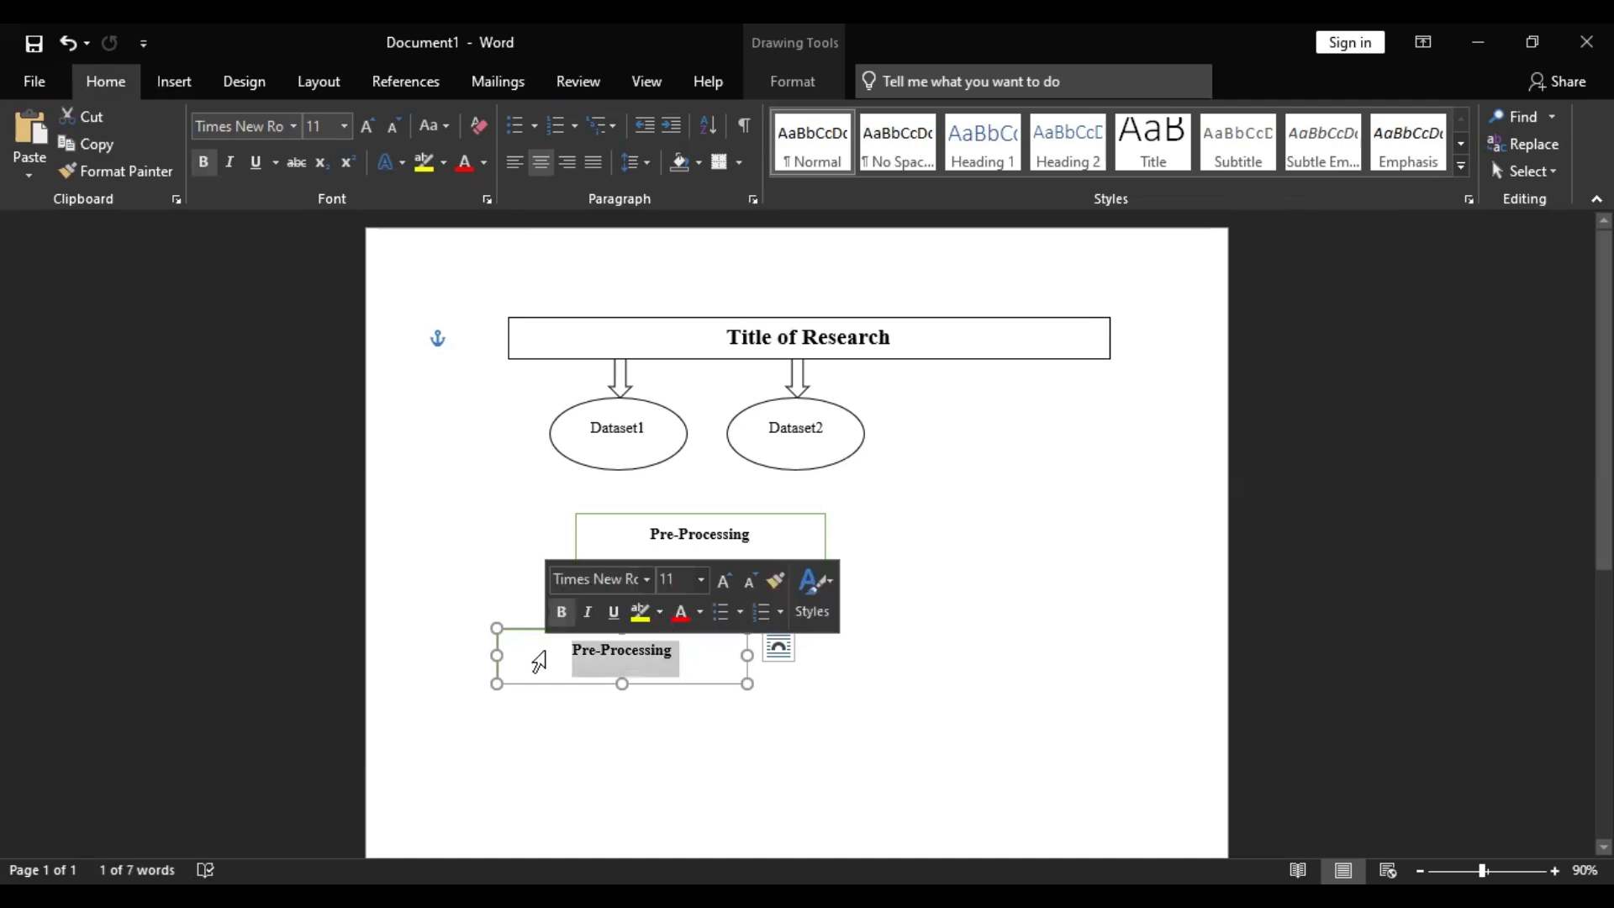
{"action": "type", "text": "P"}
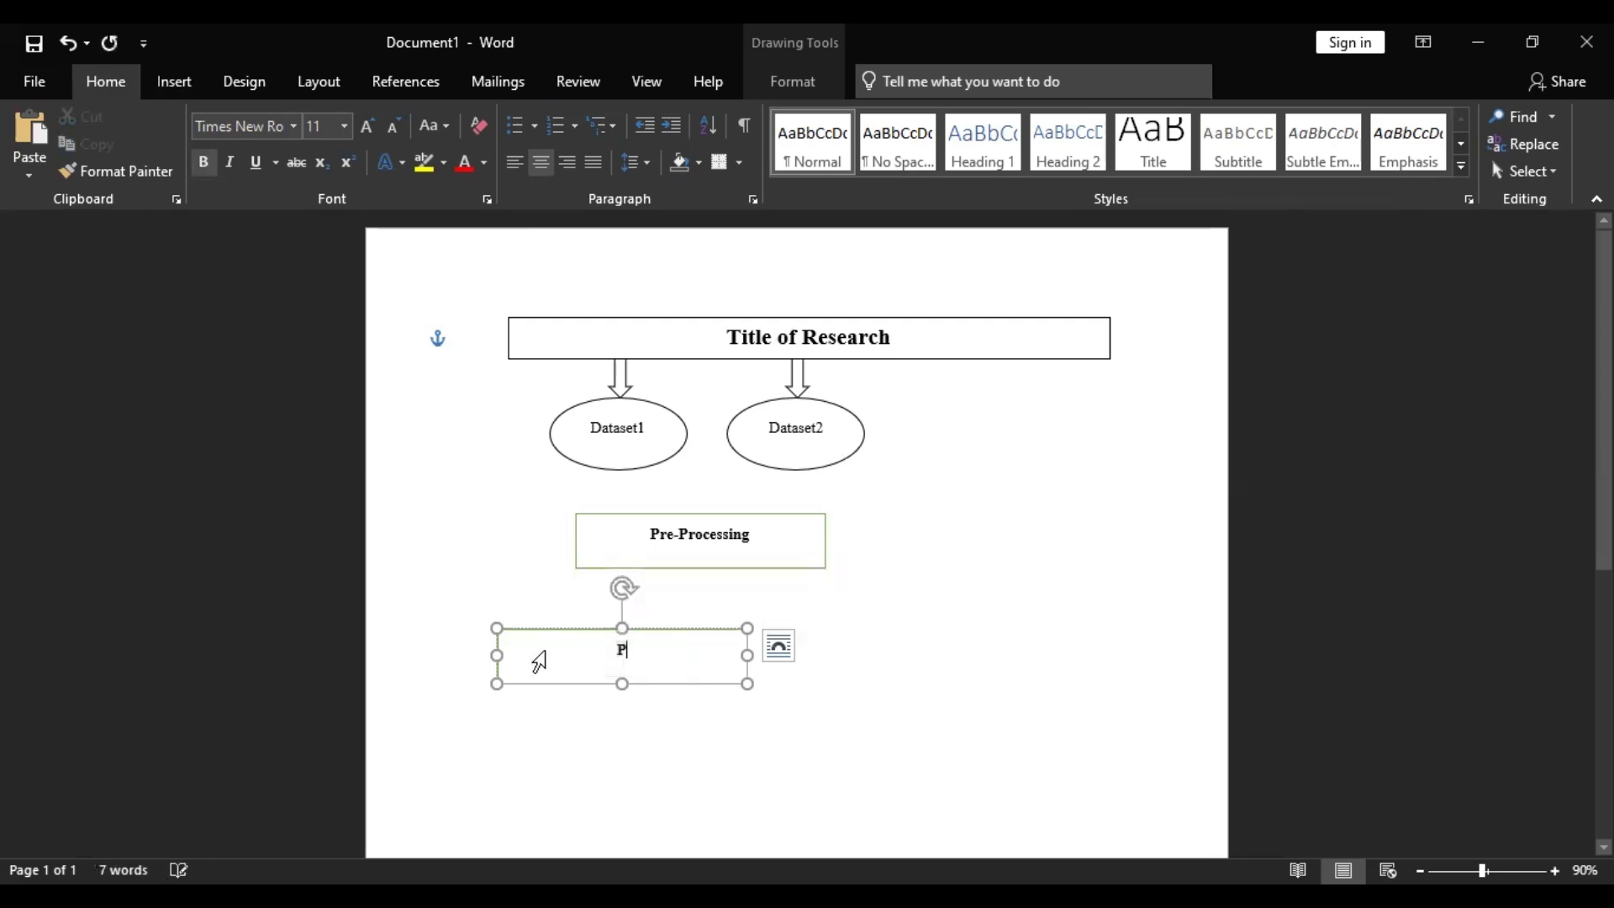
{"action": "type", "text": "rocess 1"}
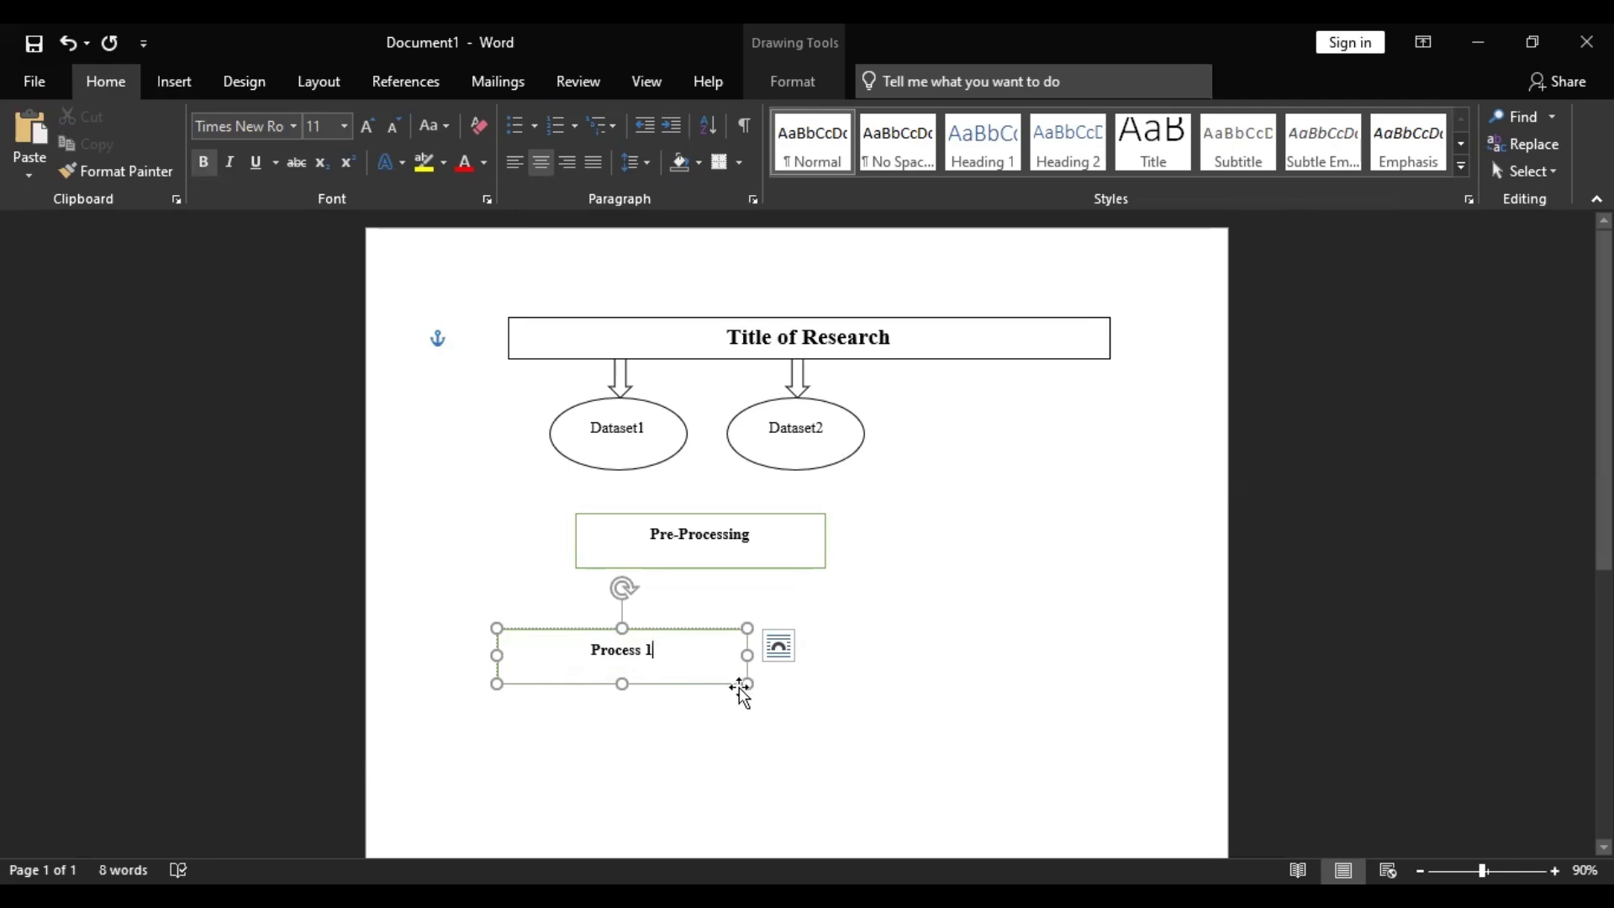
{"action": "left_click_drag", "start_coordinate": [723, 679], "coordinate": [555, 599]}
{"action": "left_click", "coordinate": [630, 659]}
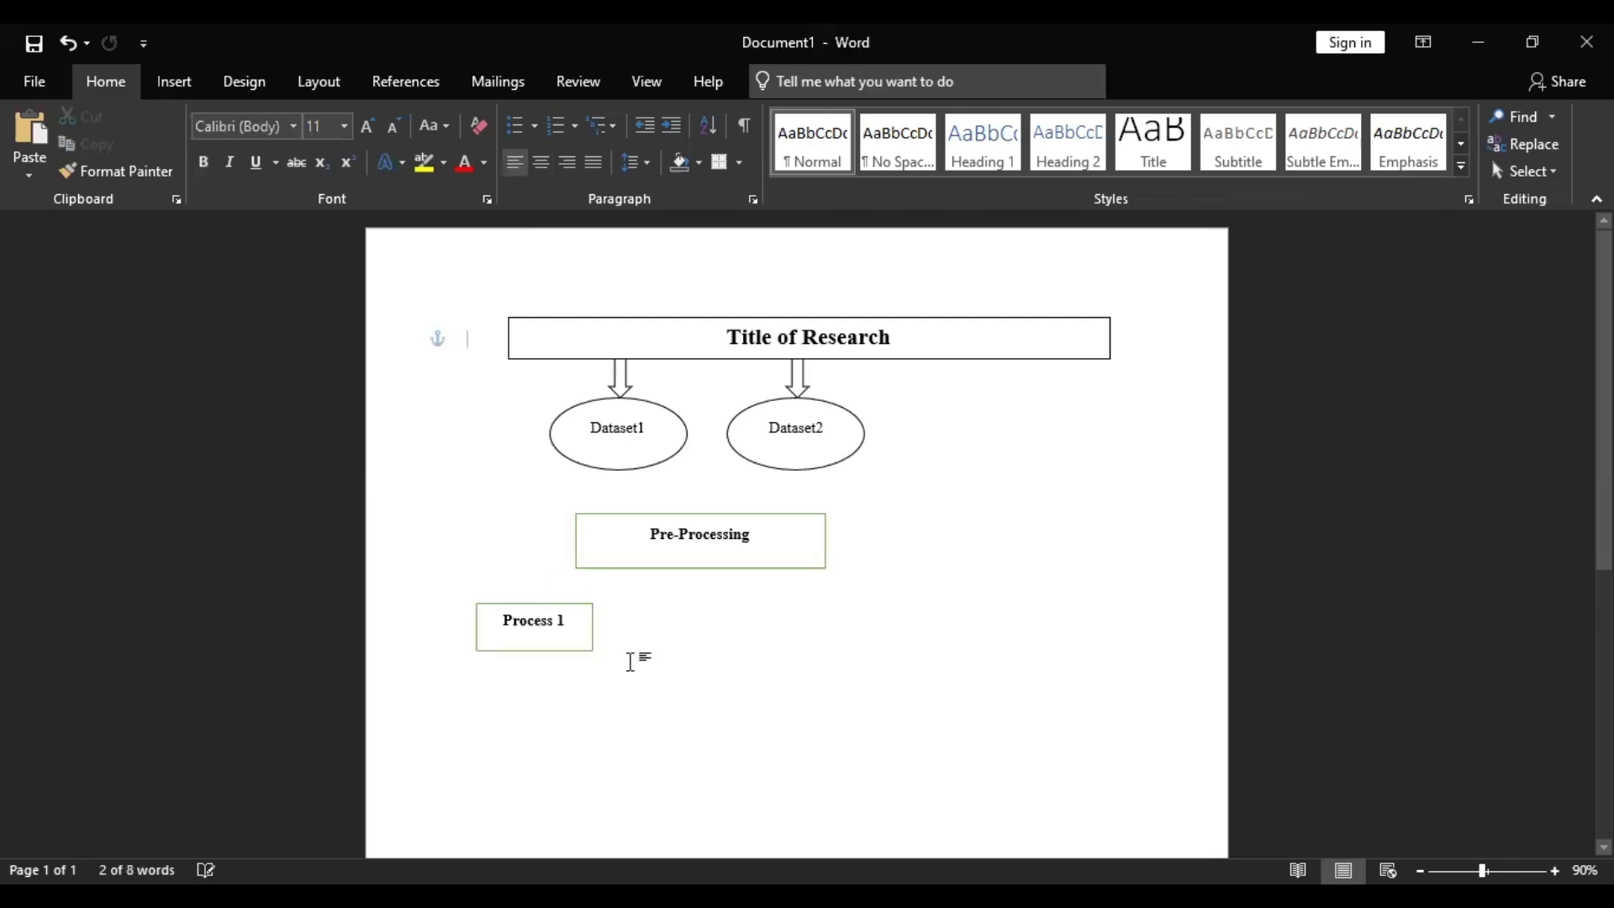
Step: Duplicate the Process 1 box three times and line the copies up beside it in one evenly spaced row
{"action": "left_click", "coordinate": [590, 606]}
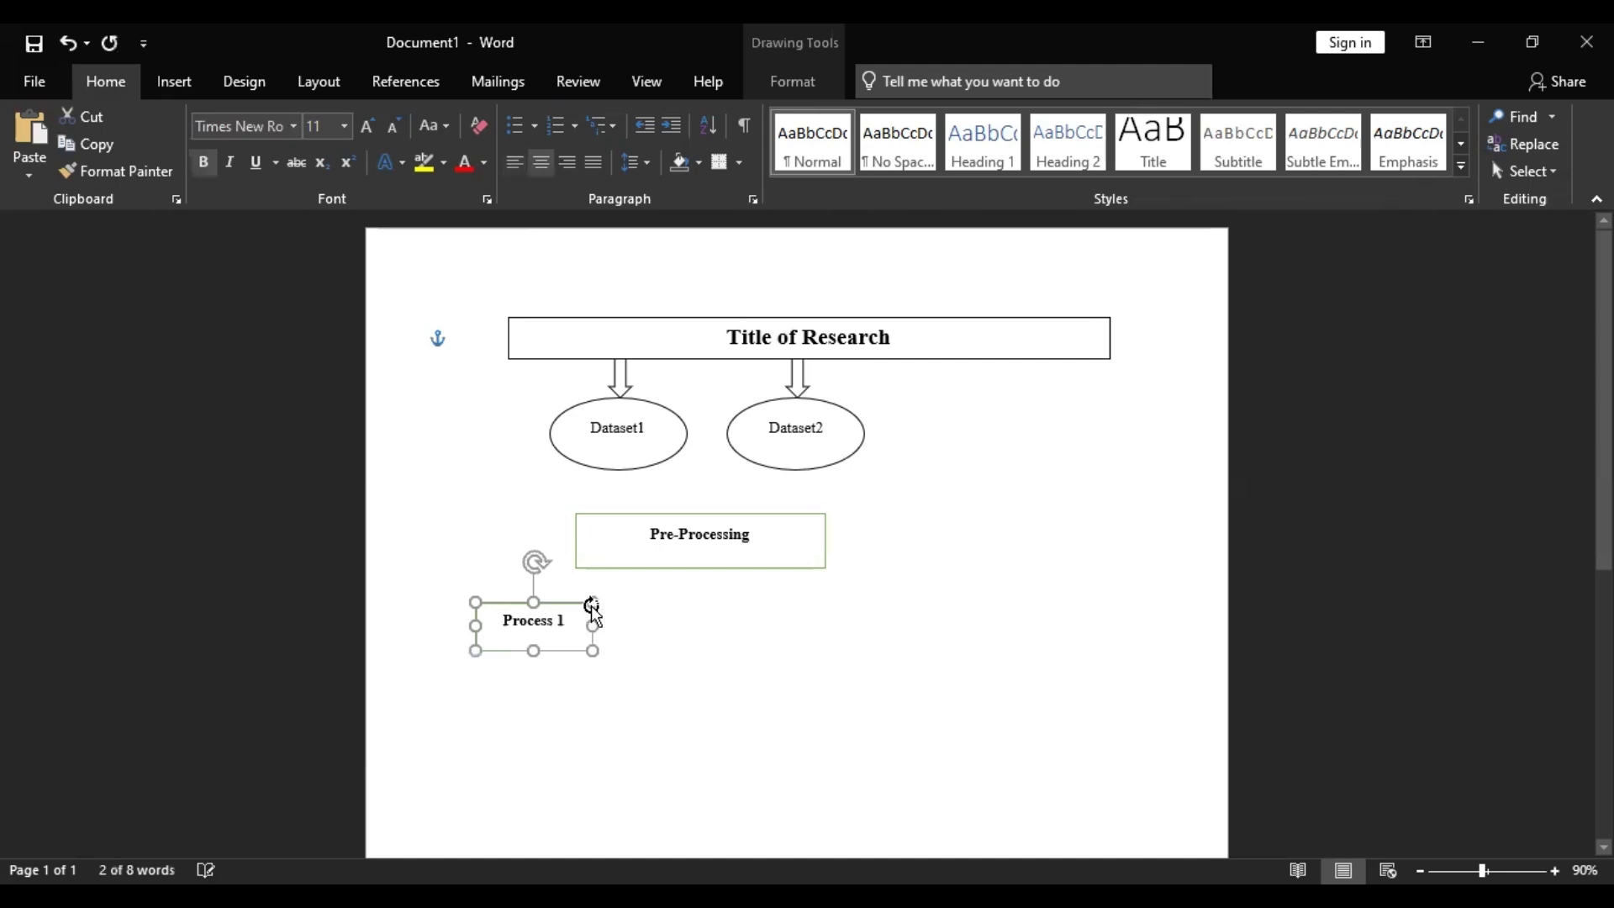
{"action": "key", "text": "ctrl+c"}
{"action": "key", "text": "ctrl+v"}
{"action": "key", "text": "ctrl+v"}
{"action": "key", "text": "ctrl+v"}
{"action": "left_click_drag", "start_coordinate": [667, 631], "coordinate": [851, 607]}
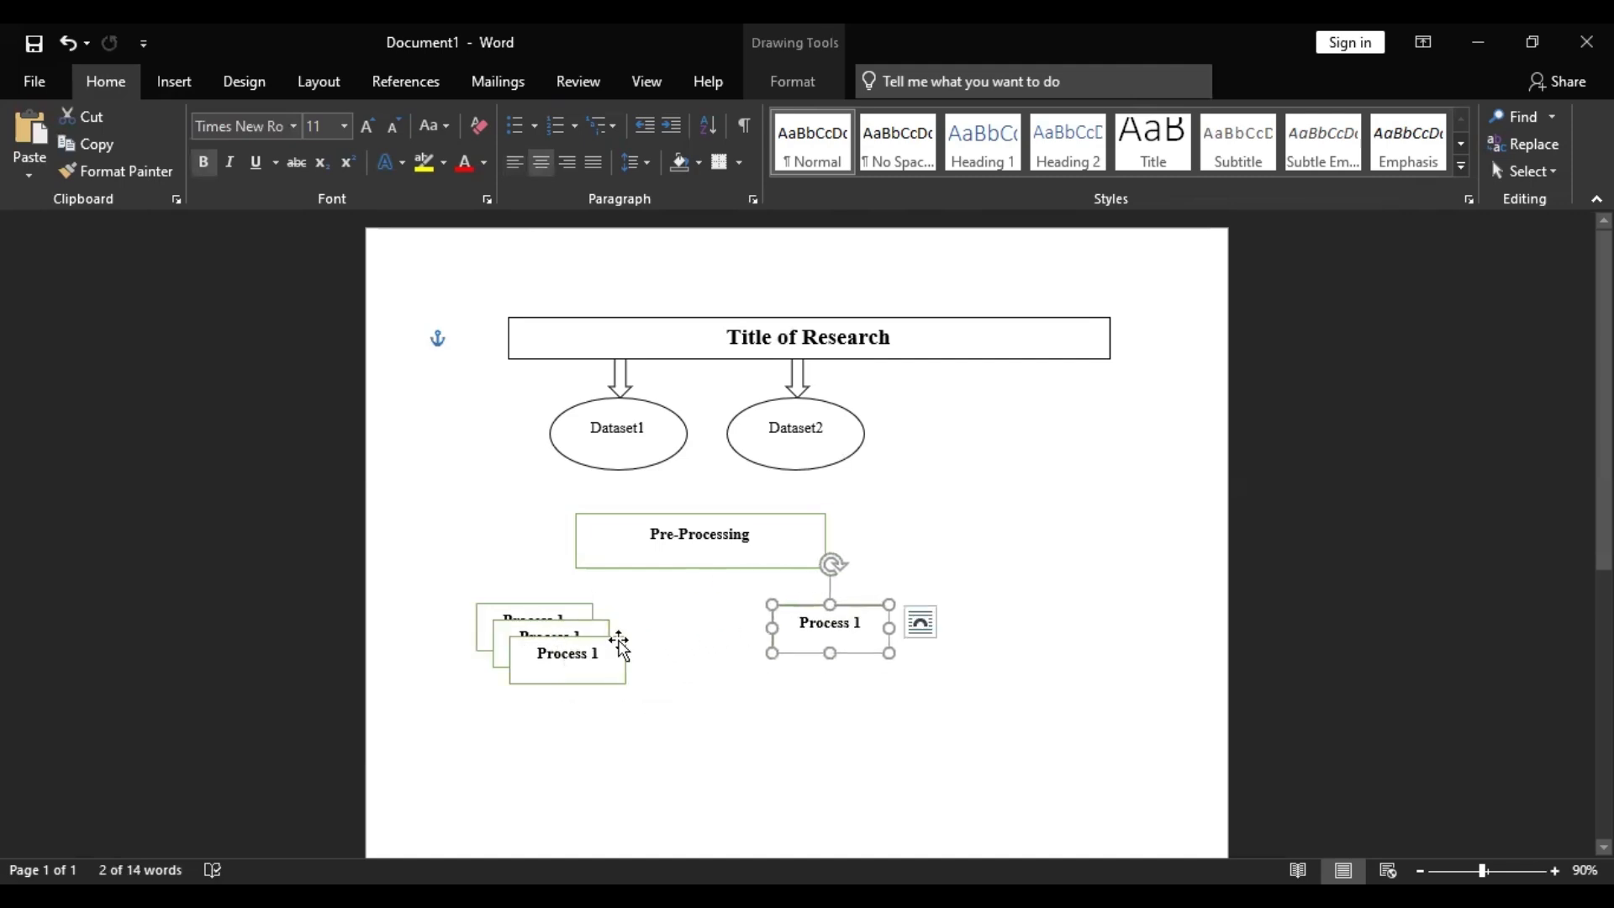
{"action": "left_click_drag", "start_coordinate": [620, 639], "coordinate": [732, 608]}
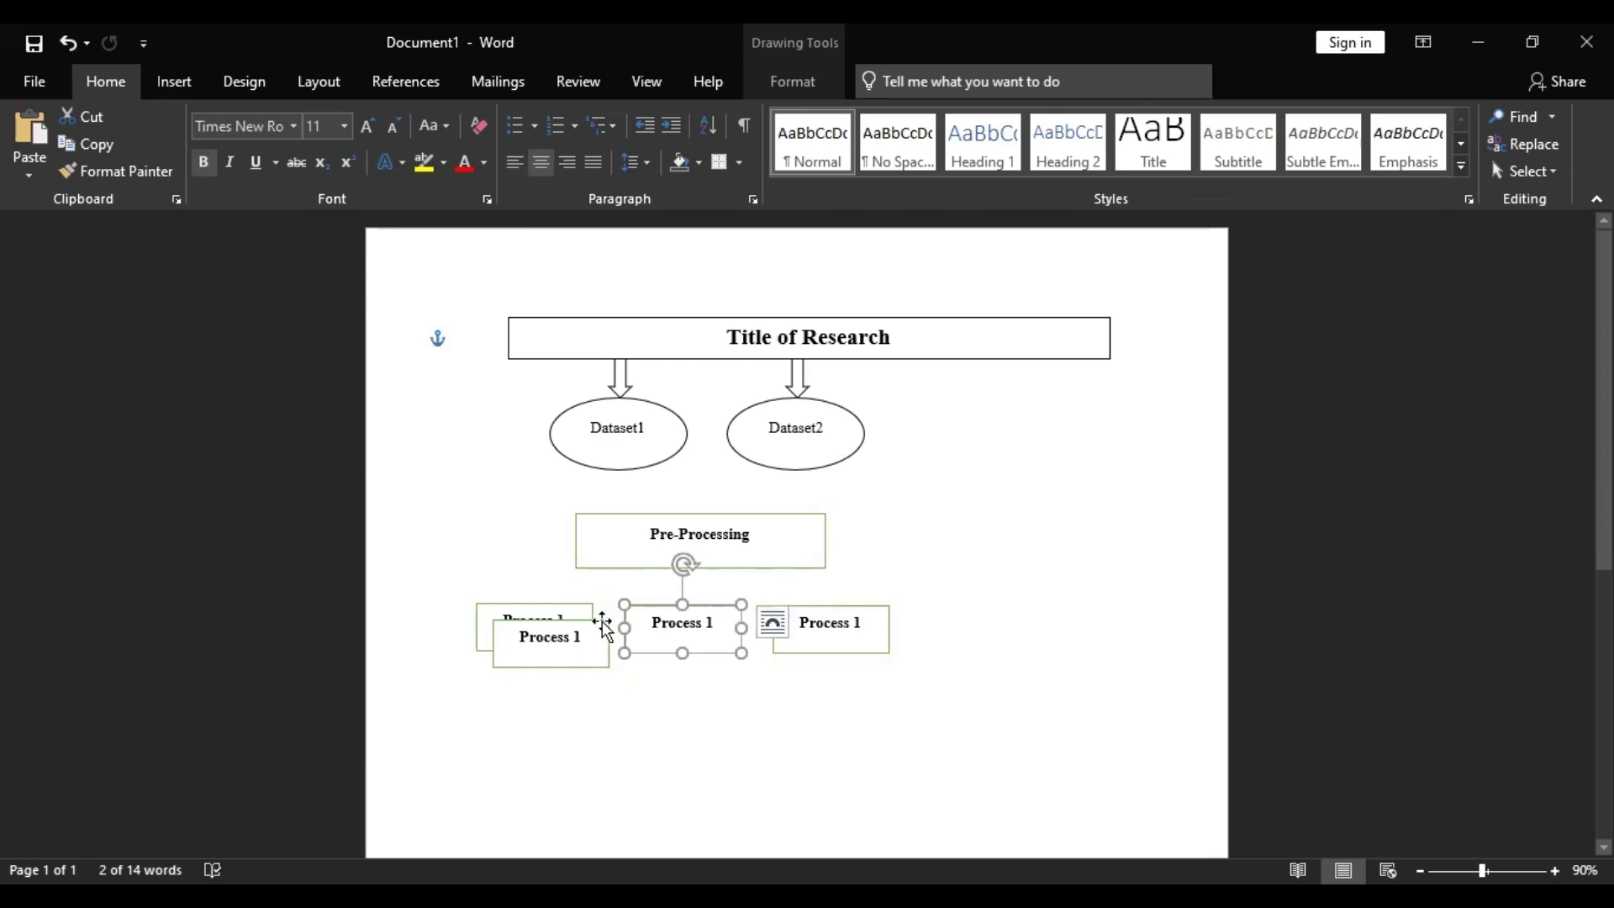
{"action": "left_click_drag", "start_coordinate": [604, 627], "coordinate": [1037, 612]}
{"action": "left_click", "coordinate": [704, 624]}
{"action": "left_click_drag", "start_coordinate": [717, 608], "coordinate": [716, 605]}
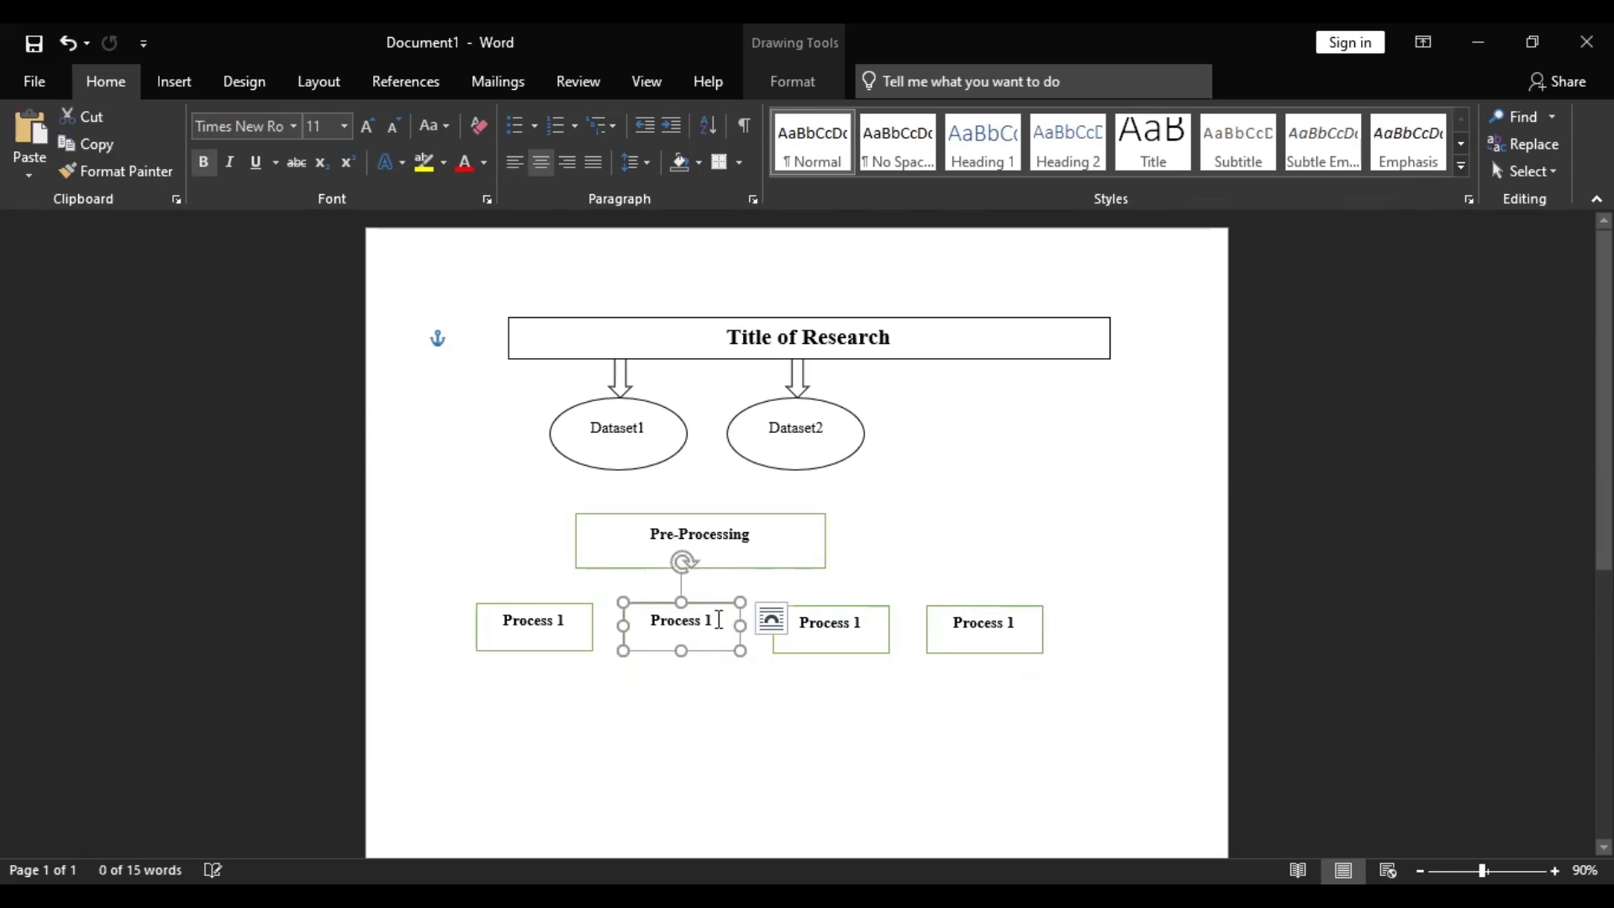
Step: Relabel the three copied boxes from left to right as "Process 2", "Process 3" and "Process 4"
{"action": "double_click", "coordinate": [709, 621]}
{"action": "type", "text": "2"}
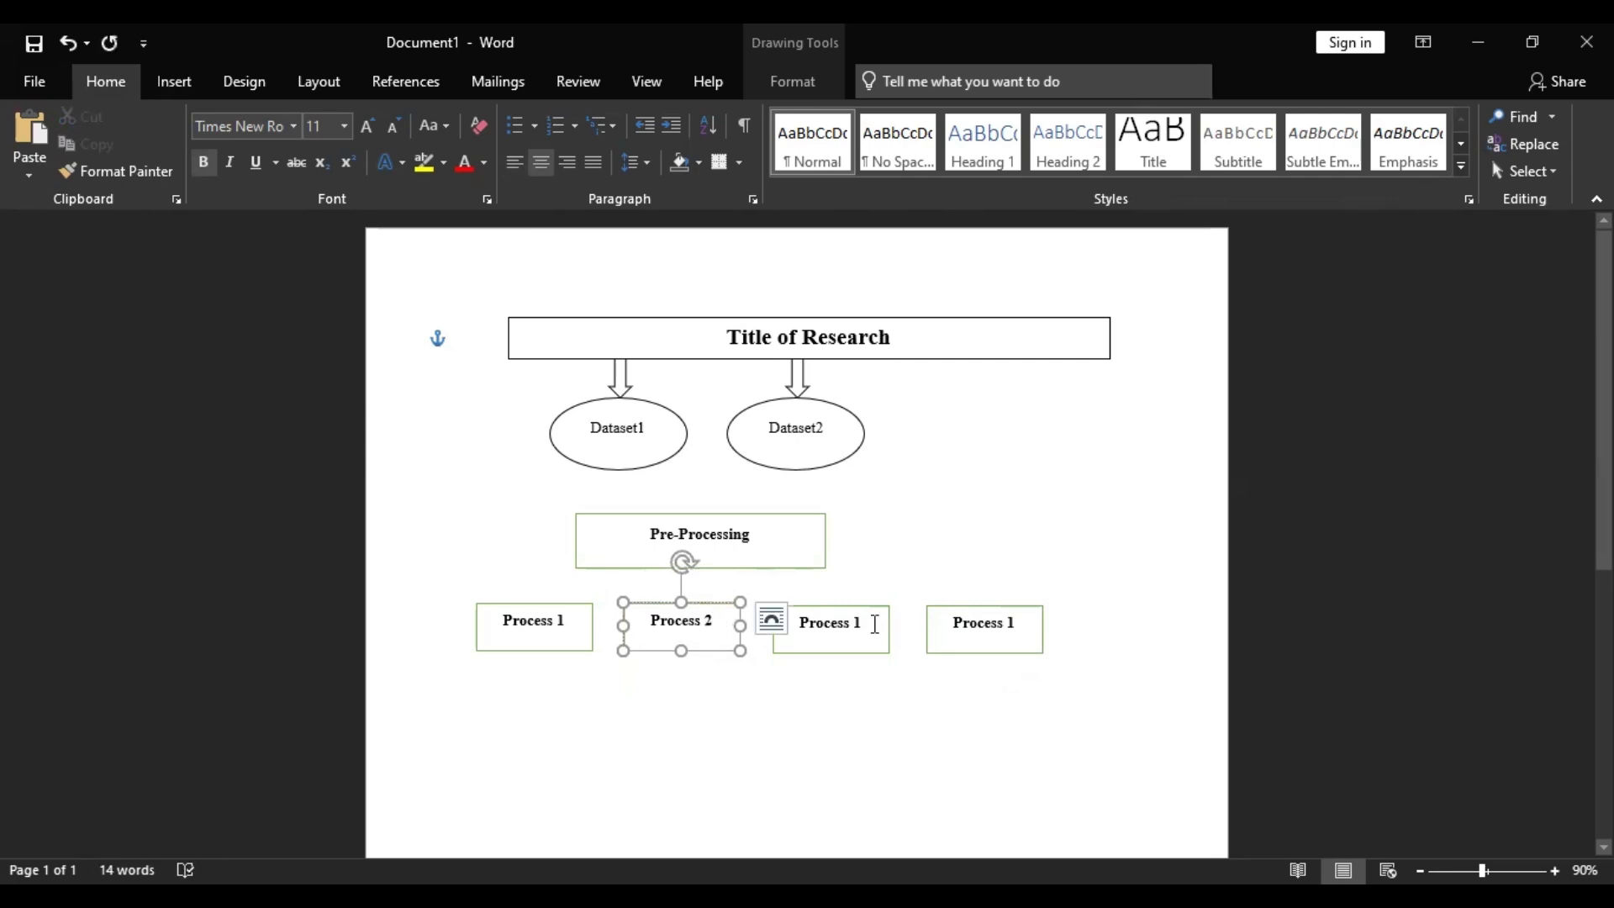
{"action": "double_click", "coordinate": [875, 625]}
{"action": "type", "text": "3"}
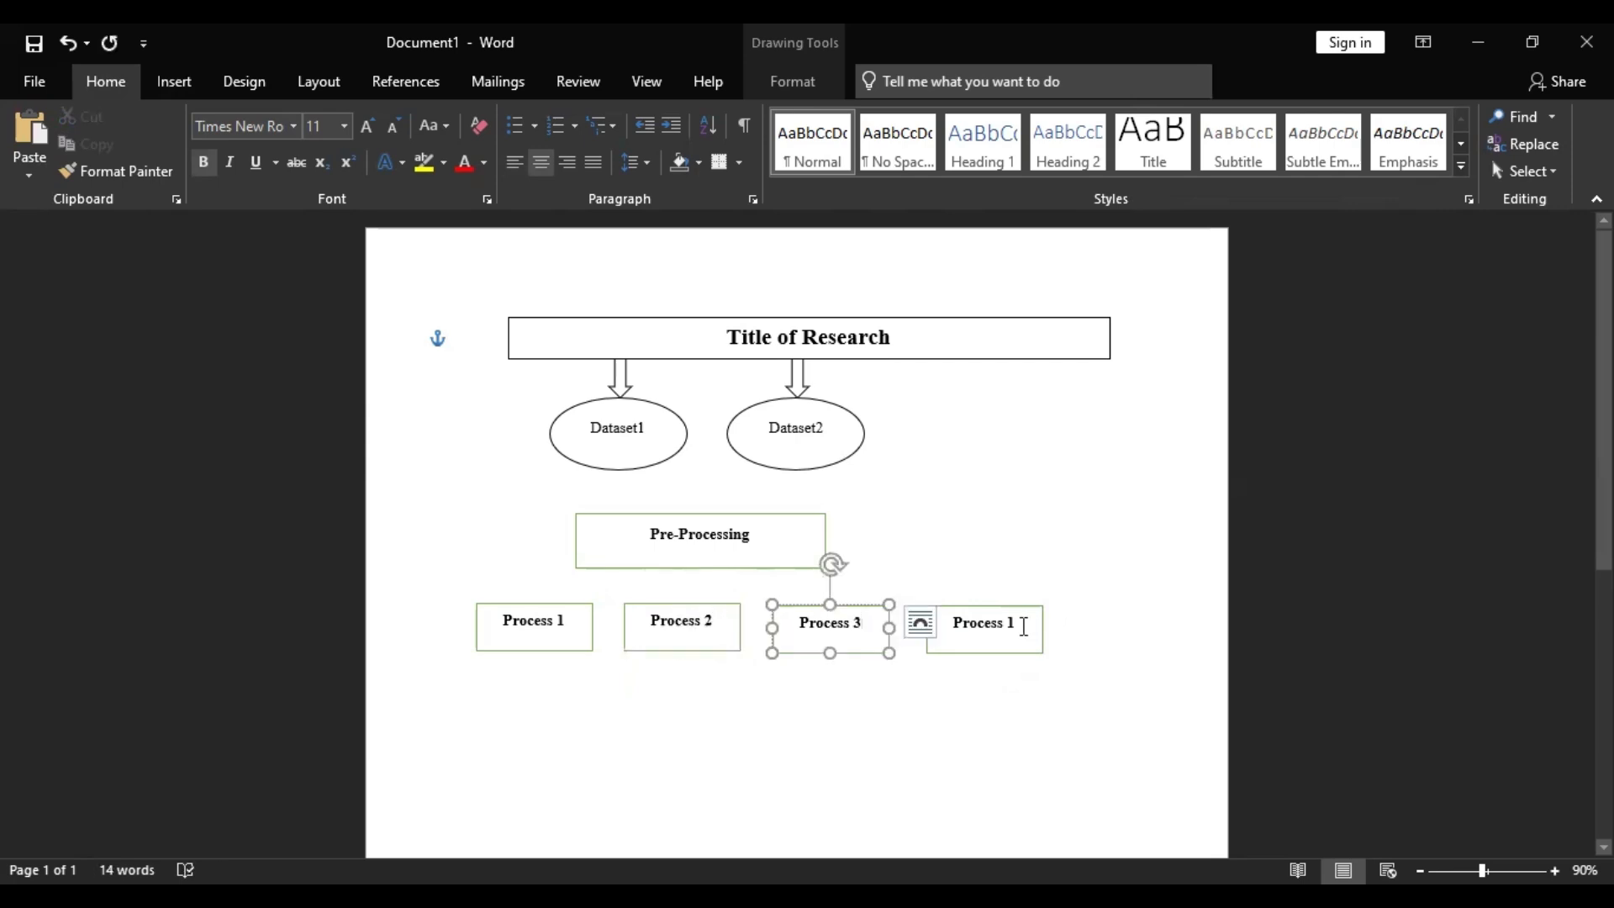
{"action": "double_click", "coordinate": [1017, 627]}
{"action": "type", "text": "4"}
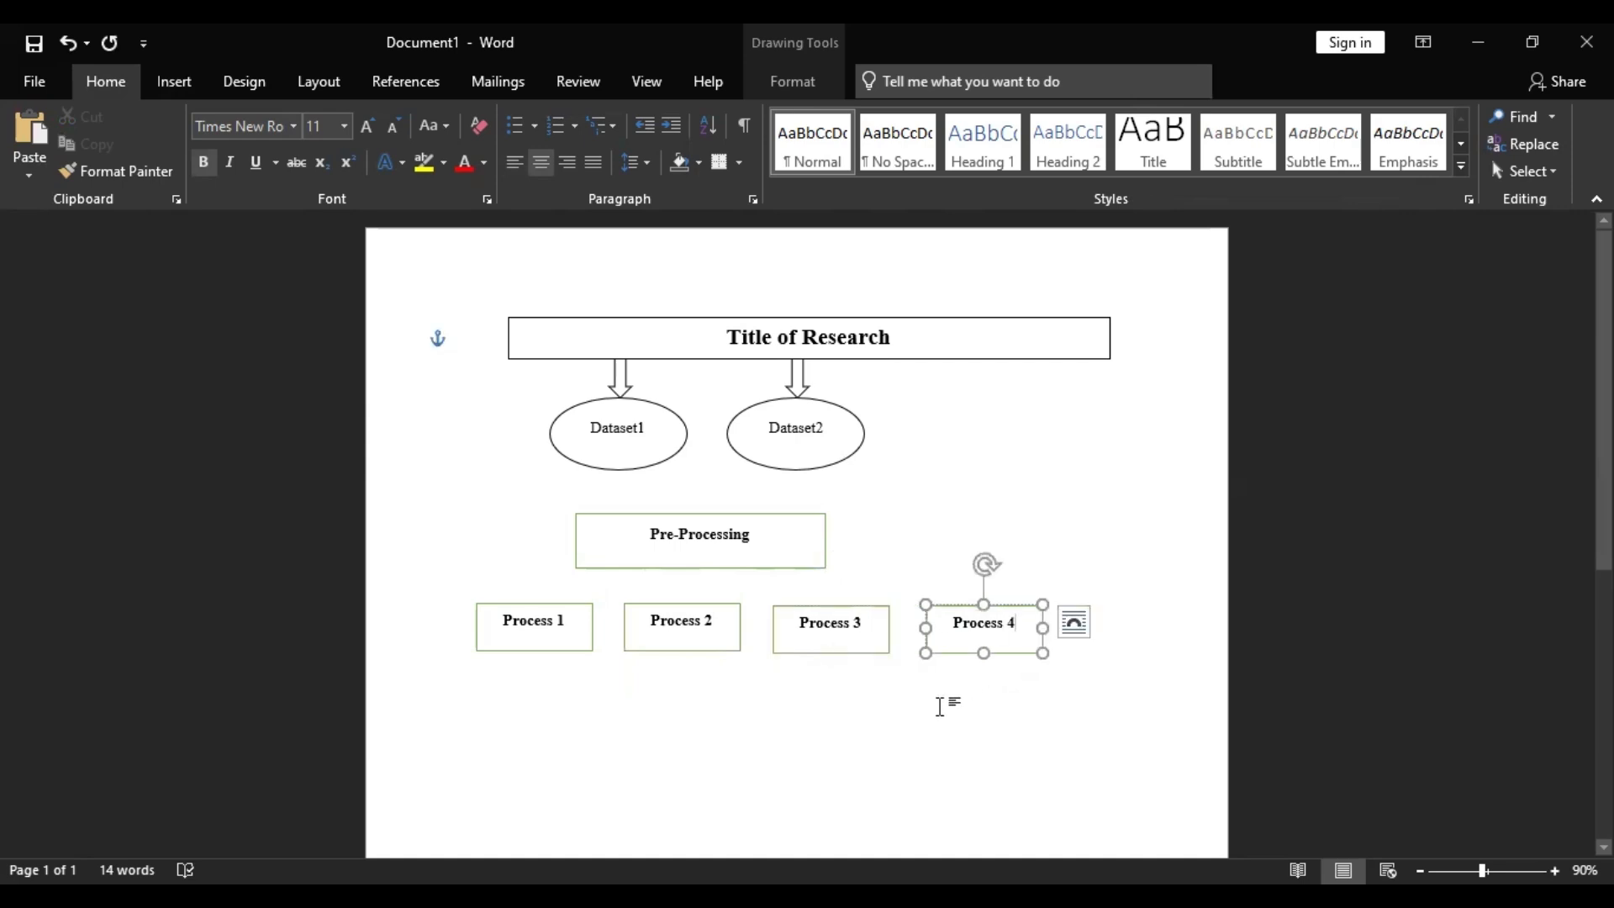
{"action": "left_click", "coordinate": [940, 706]}
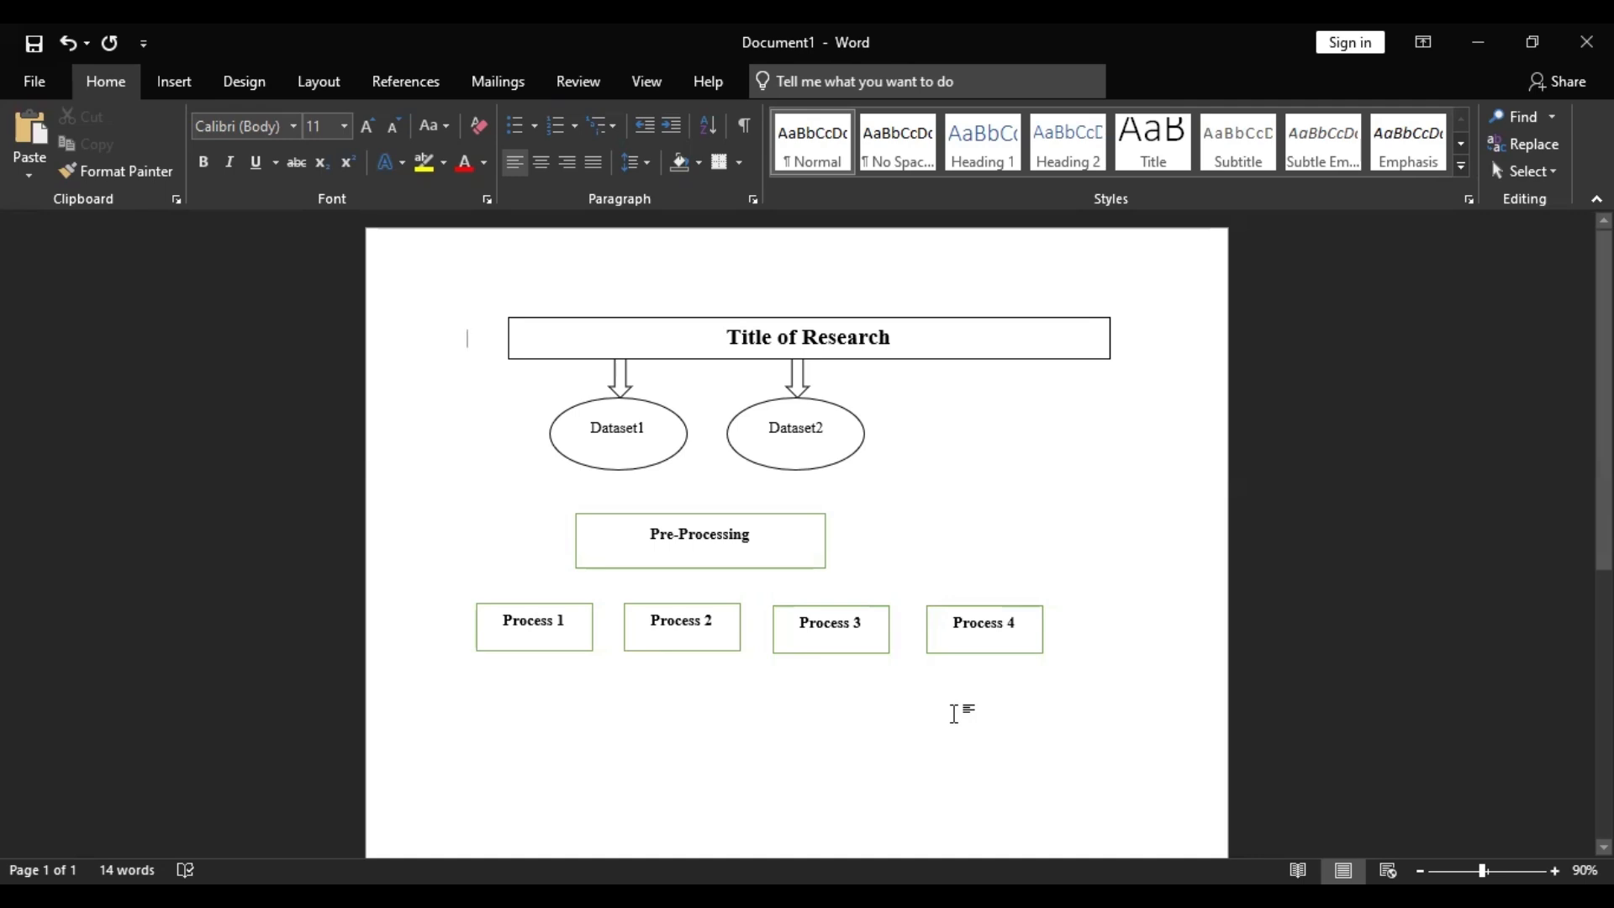
Step: Draw a diamond about 1.08" high and 0.98" wide to the right of the Pre-Processing box, above the Process 4 box
{"action": "left_click", "coordinate": [183, 88]}
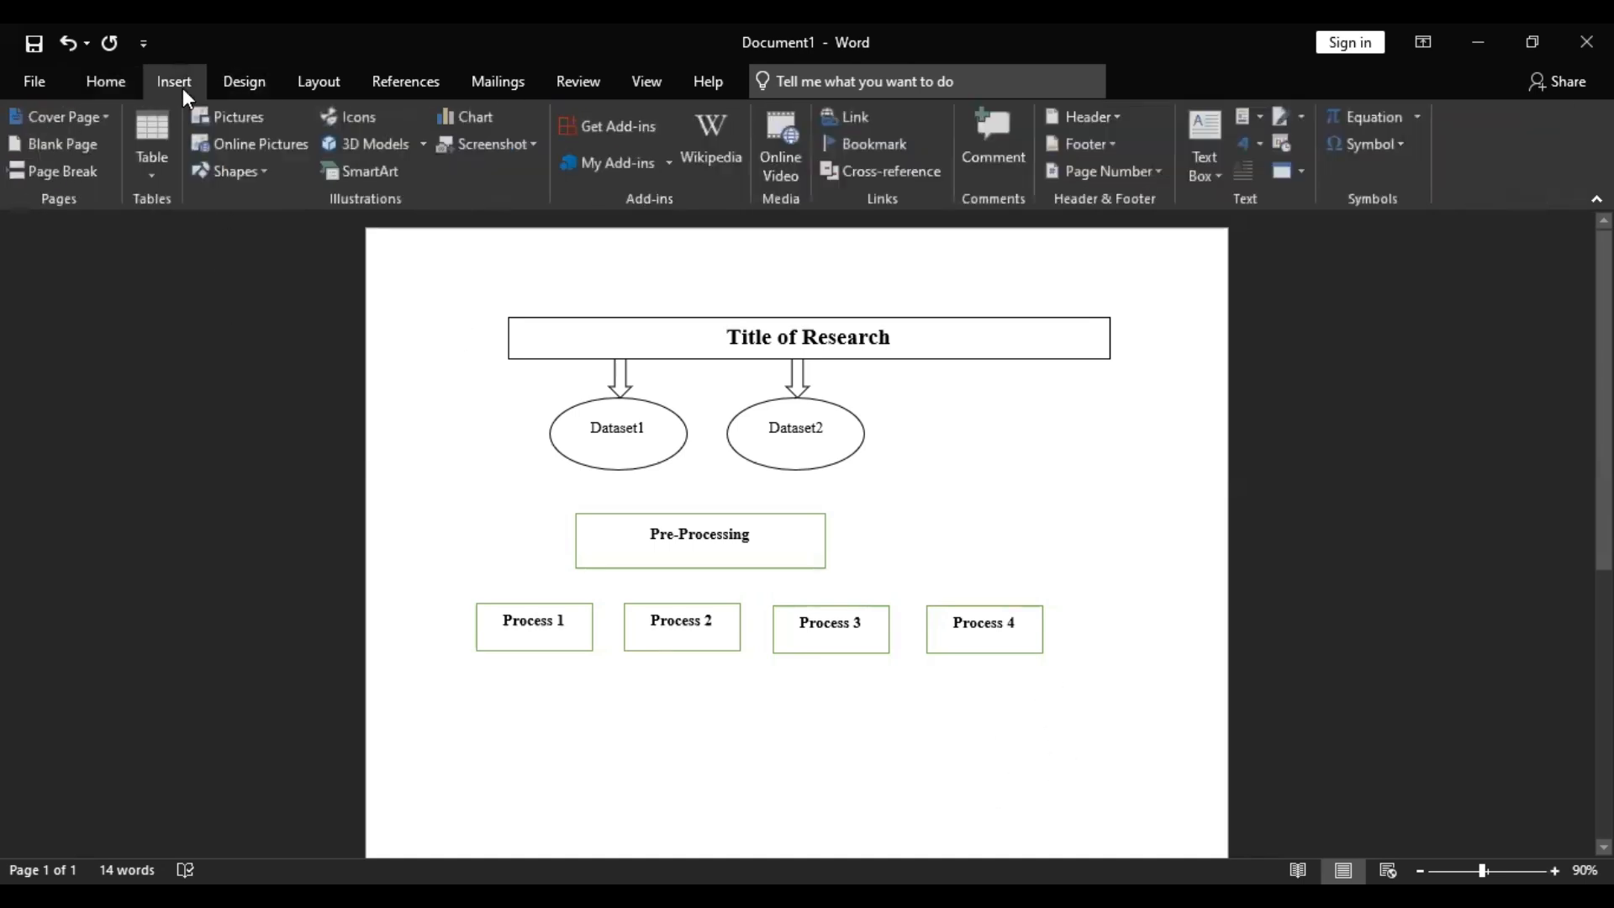
{"action": "left_click", "coordinate": [228, 171]}
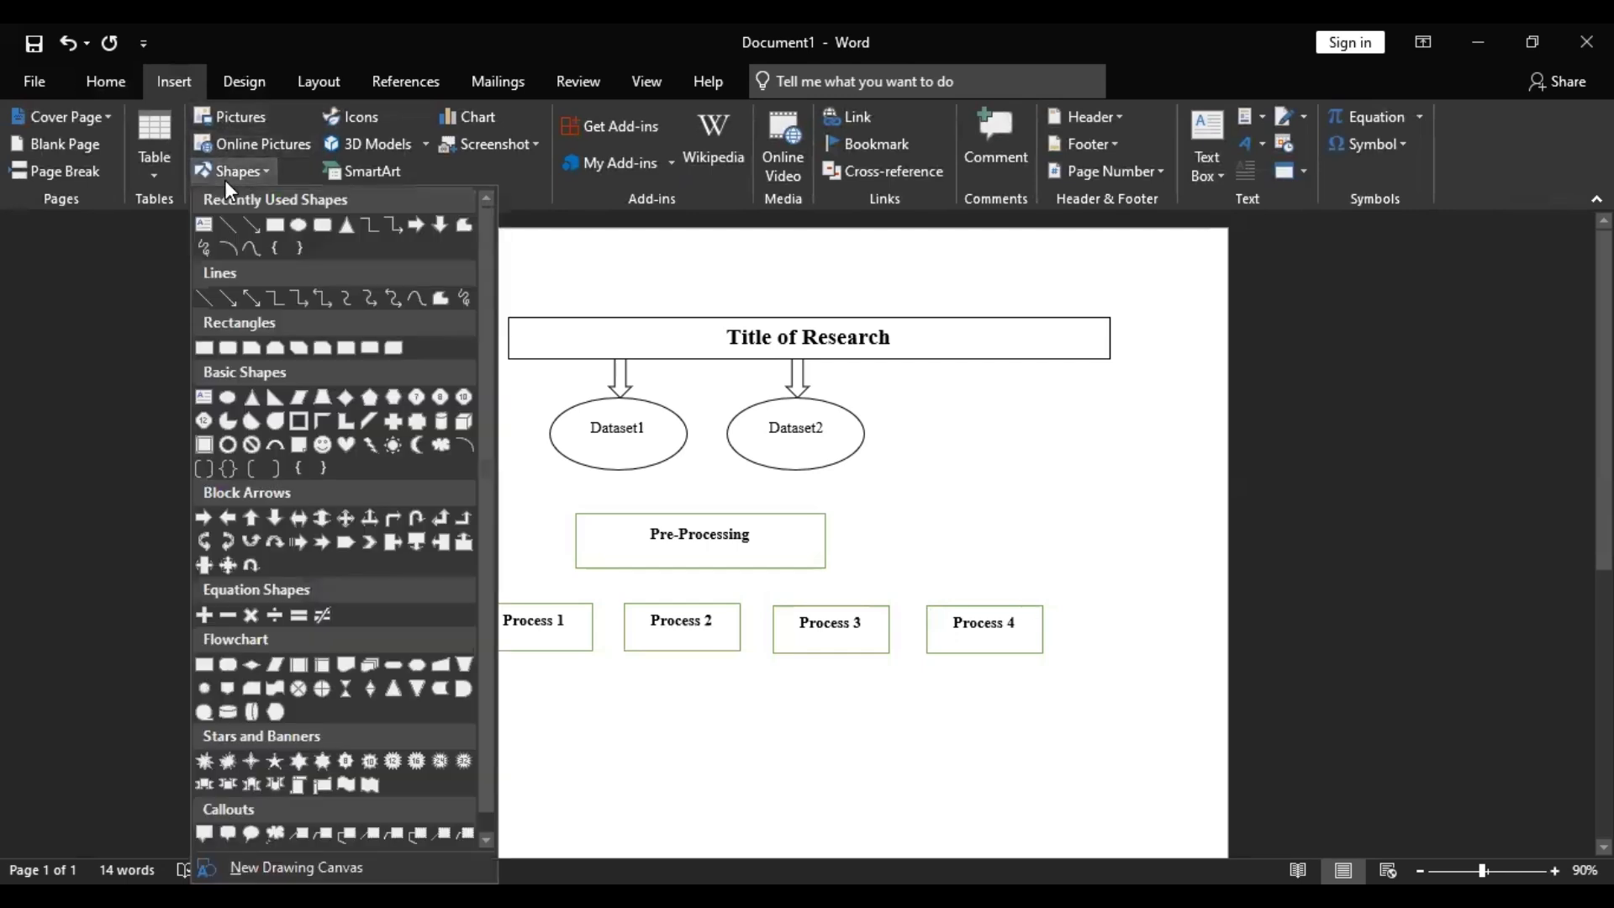
{"action": "left_click", "coordinate": [344, 406]}
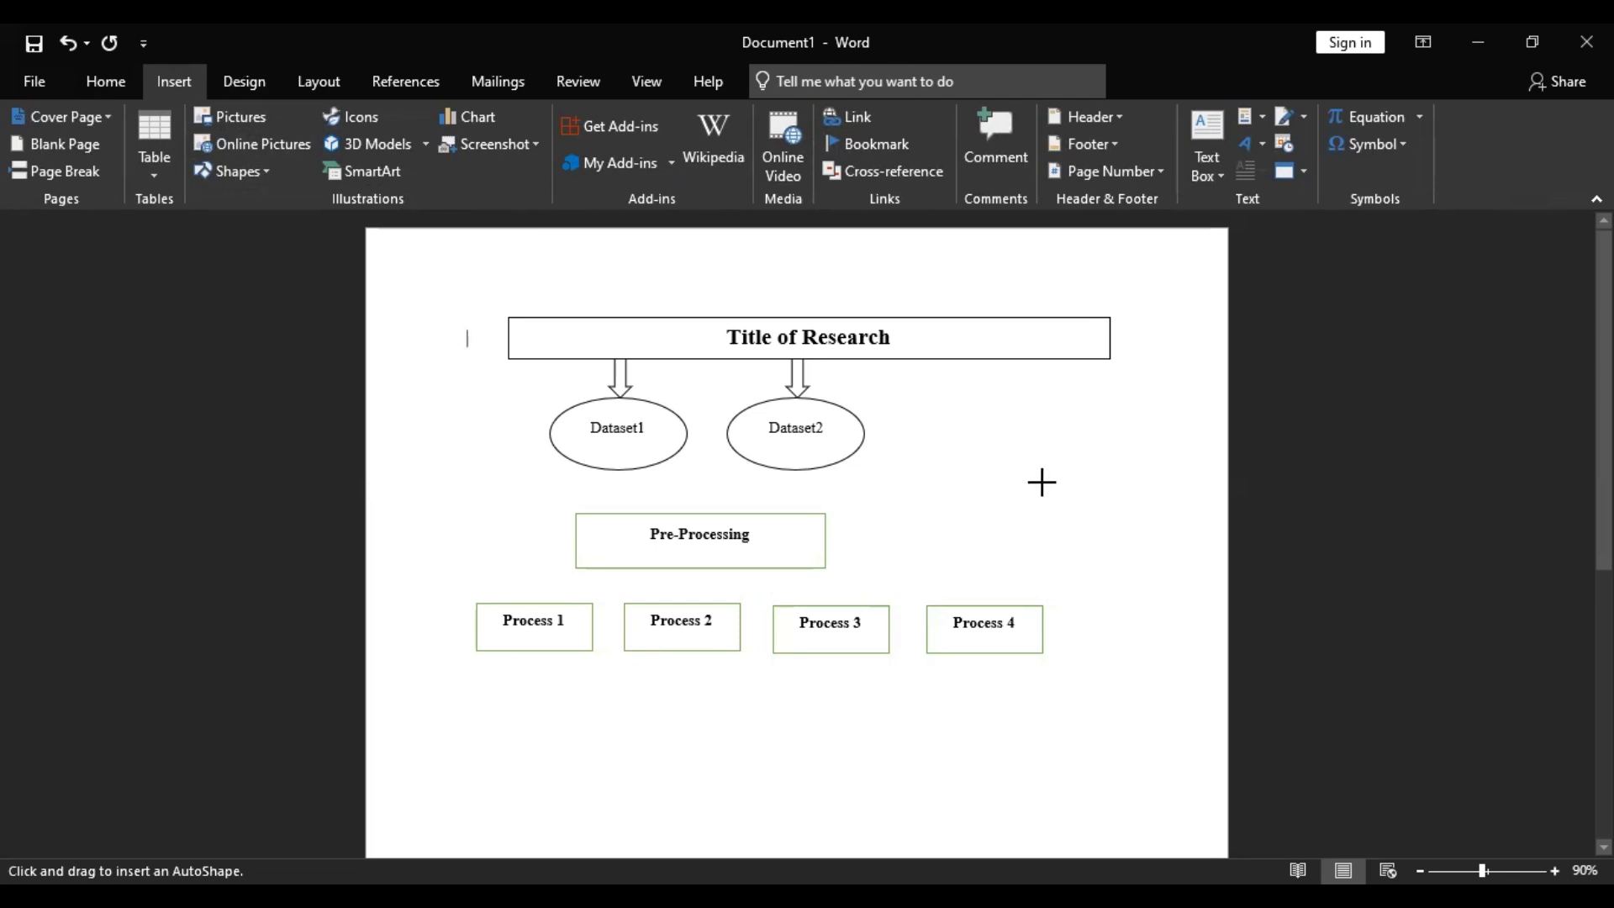
{"action": "left_click_drag", "start_coordinate": [1041, 485], "coordinate": [1119, 573]}
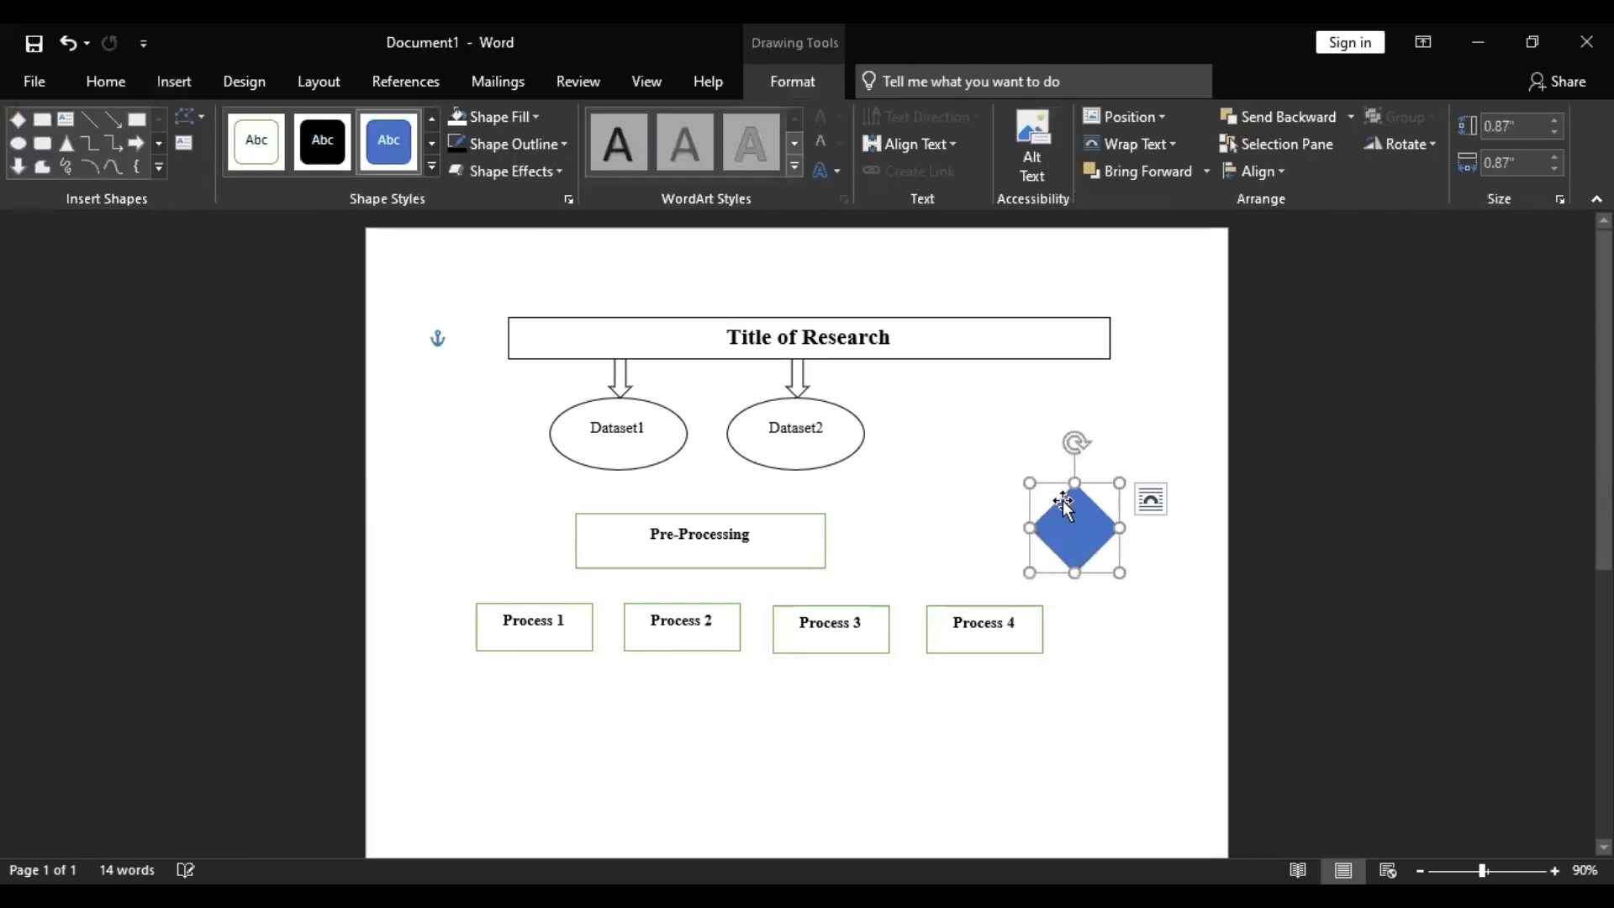
{"action": "left_click_drag", "start_coordinate": [1075, 483], "coordinate": [1075, 470]}
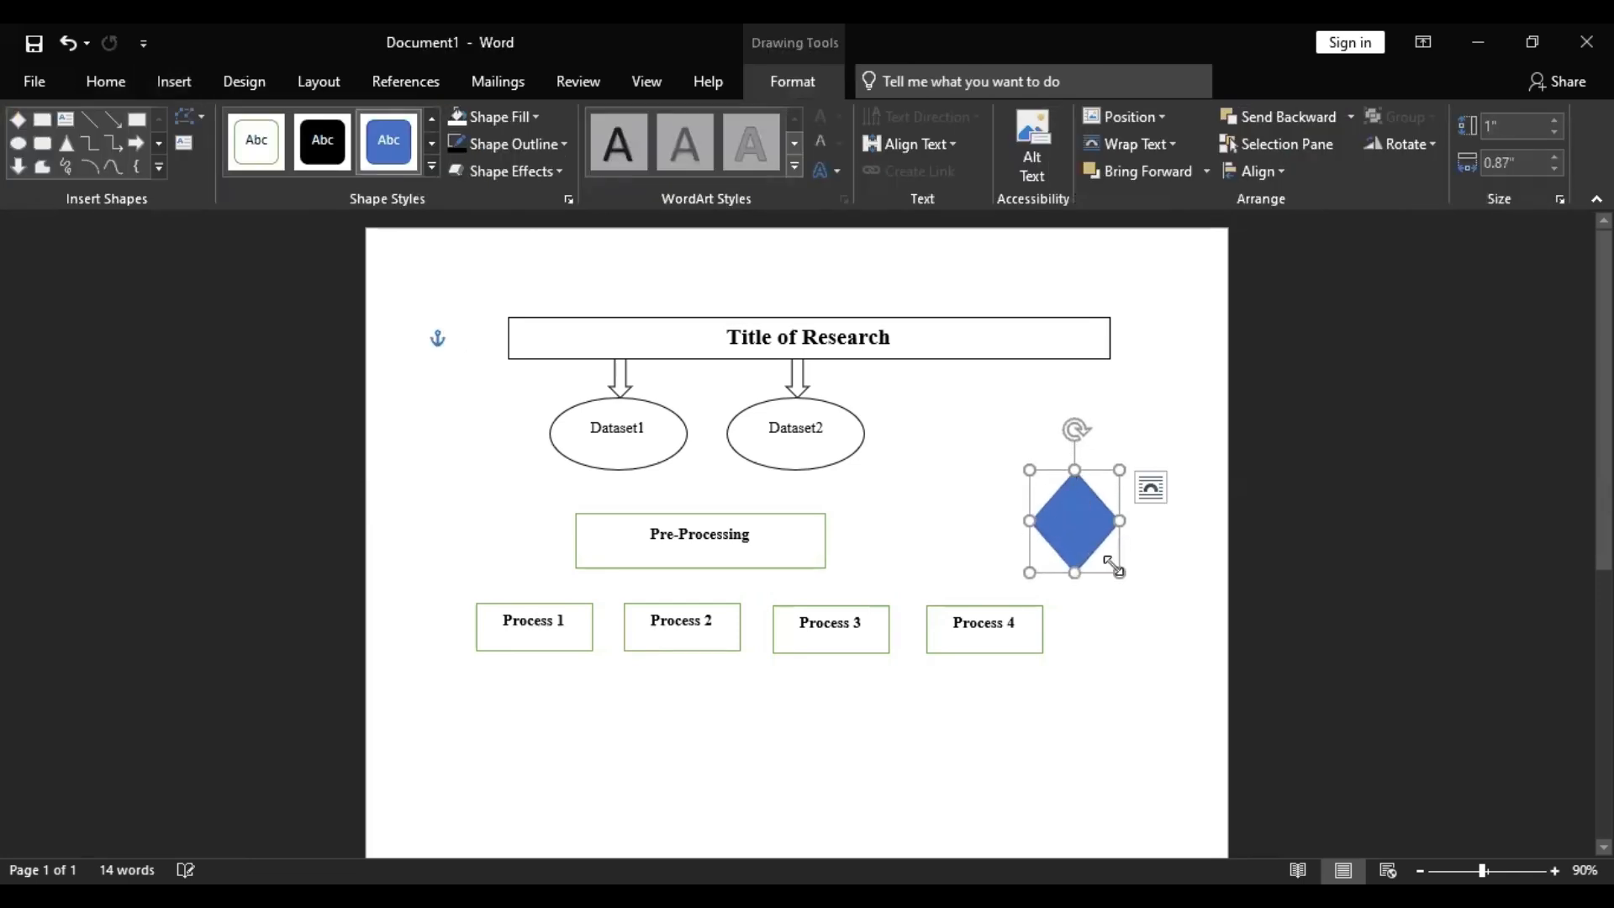
{"action": "left_click_drag", "start_coordinate": [1119, 573], "coordinate": [1129, 579]}
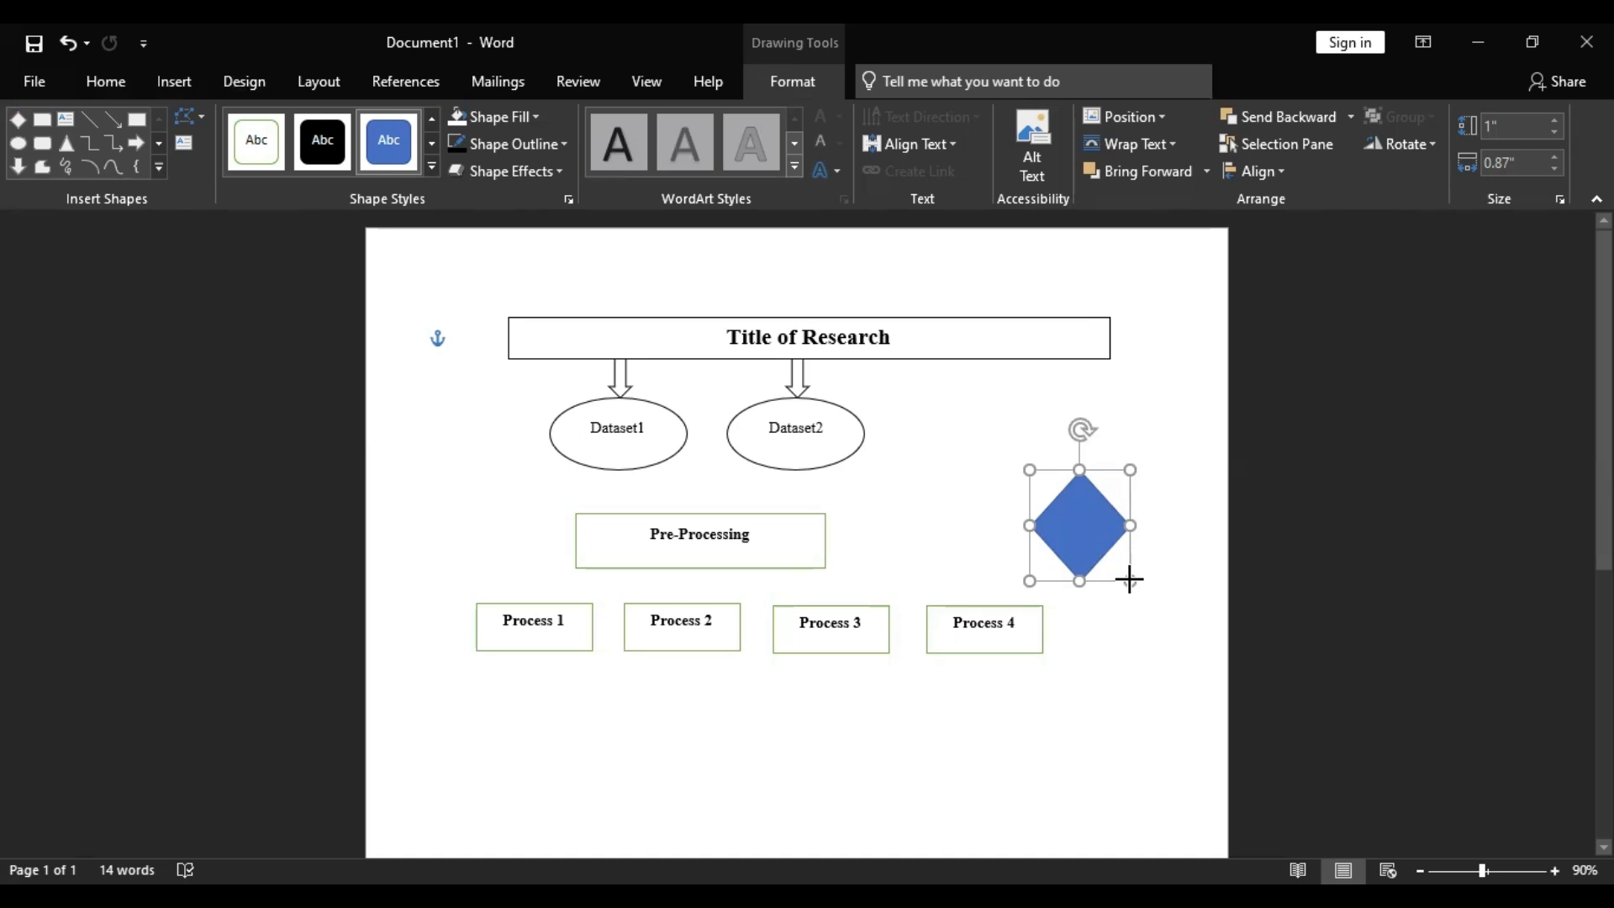
{"action": "left_click_drag", "start_coordinate": [1129, 579], "coordinate": [1129, 579]}
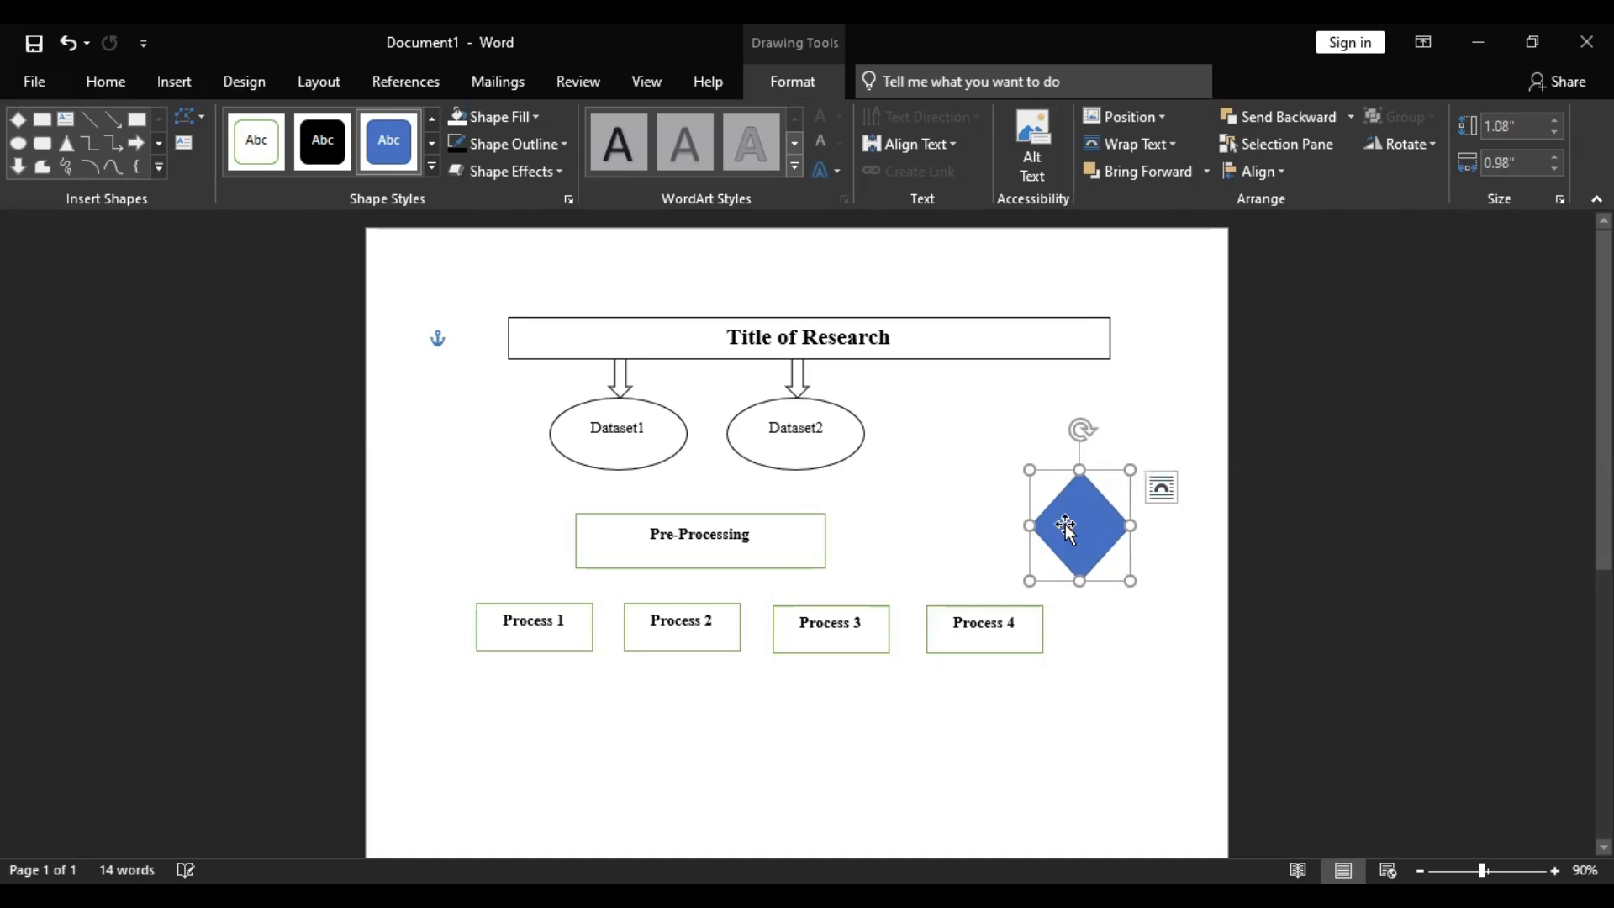
Step: Give the diamond the white-filled green outline style and shrink it to about 1.01" high and 0.95" wide
{"action": "left_click", "coordinate": [240, 173]}
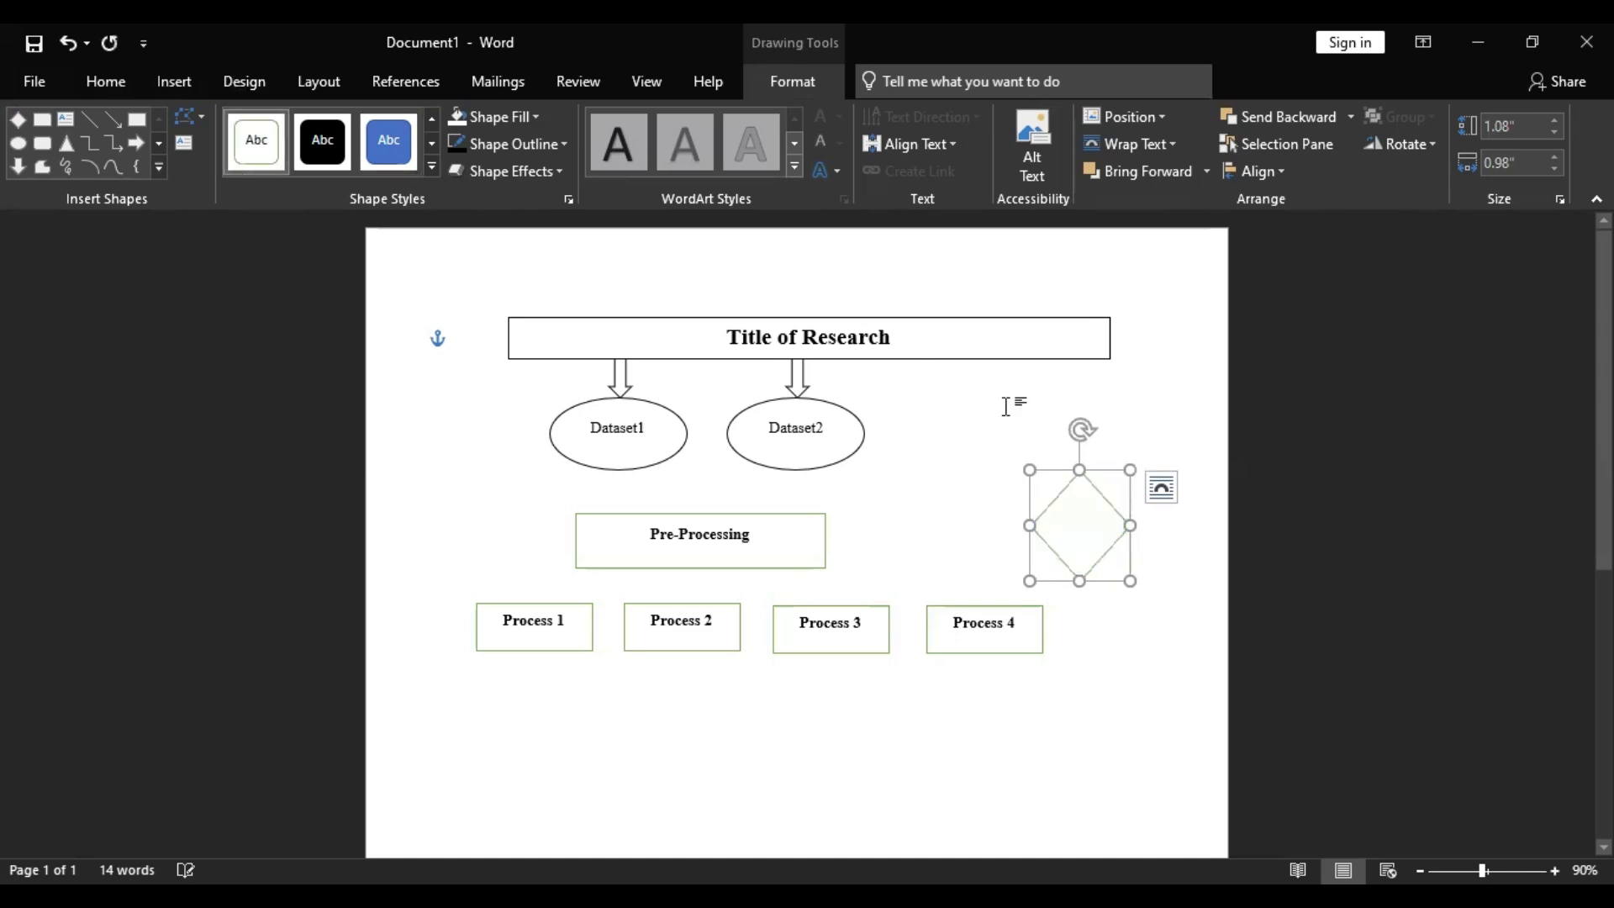
{"action": "left_click_drag", "start_coordinate": [1029, 470], "coordinate": [1038, 468]}
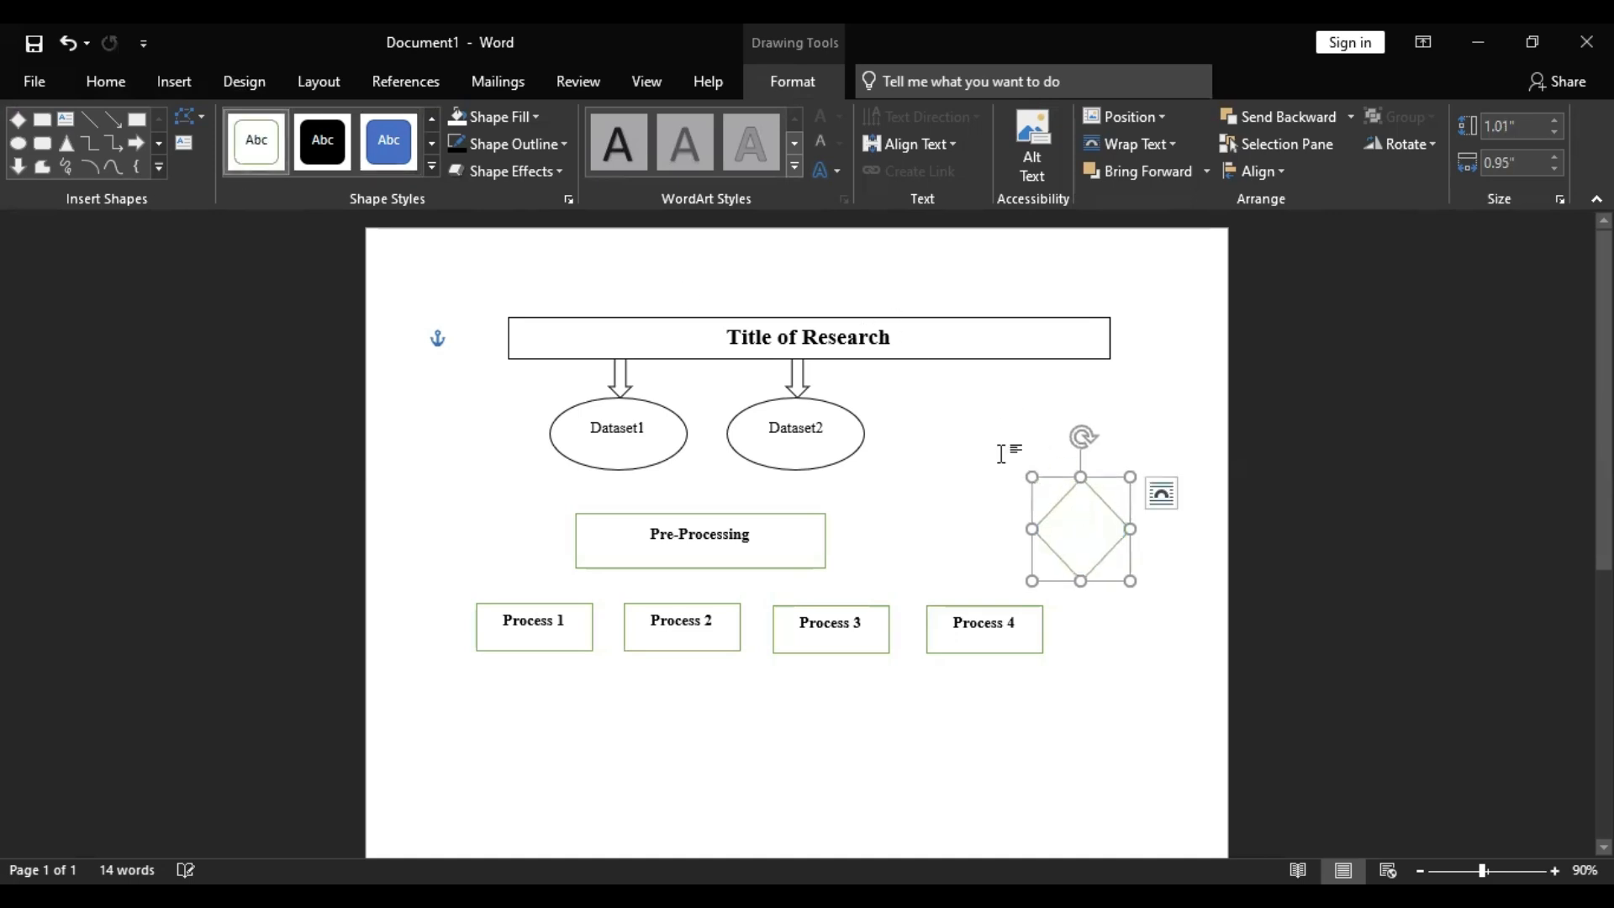
{"action": "left_click", "coordinate": [1001, 453]}
Step: Draw a snipped-and-rounded top-corner rectangle about 0.55" by 1.38" above the diamond and give it the white-filled green outline style
{"action": "left_click", "coordinate": [187, 77]}
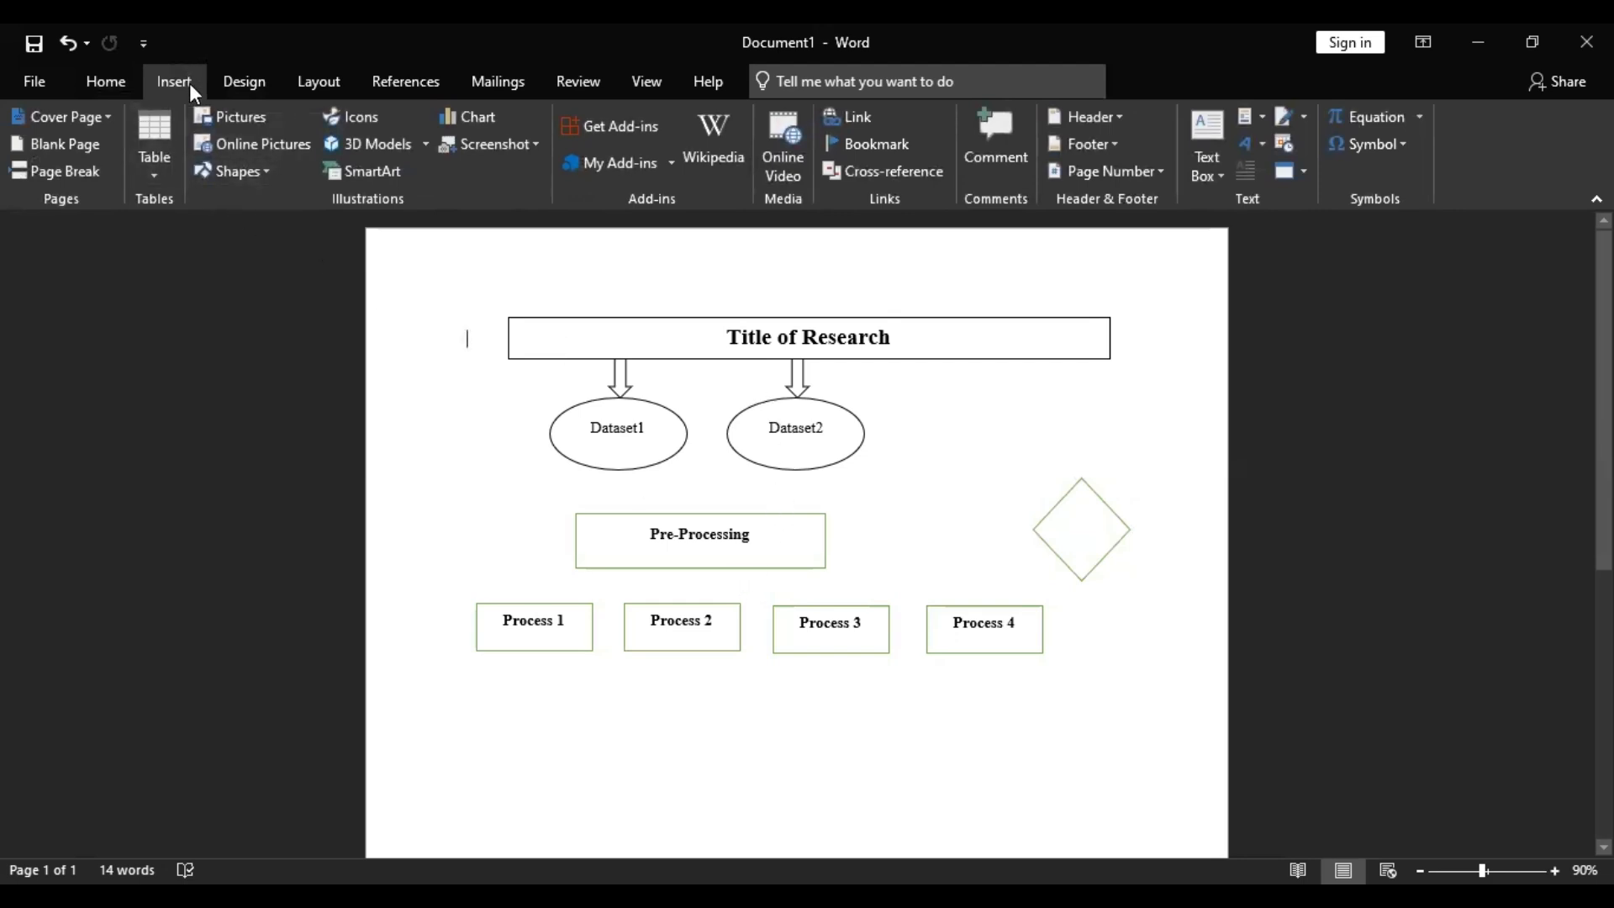
{"action": "left_click", "coordinate": [237, 177]}
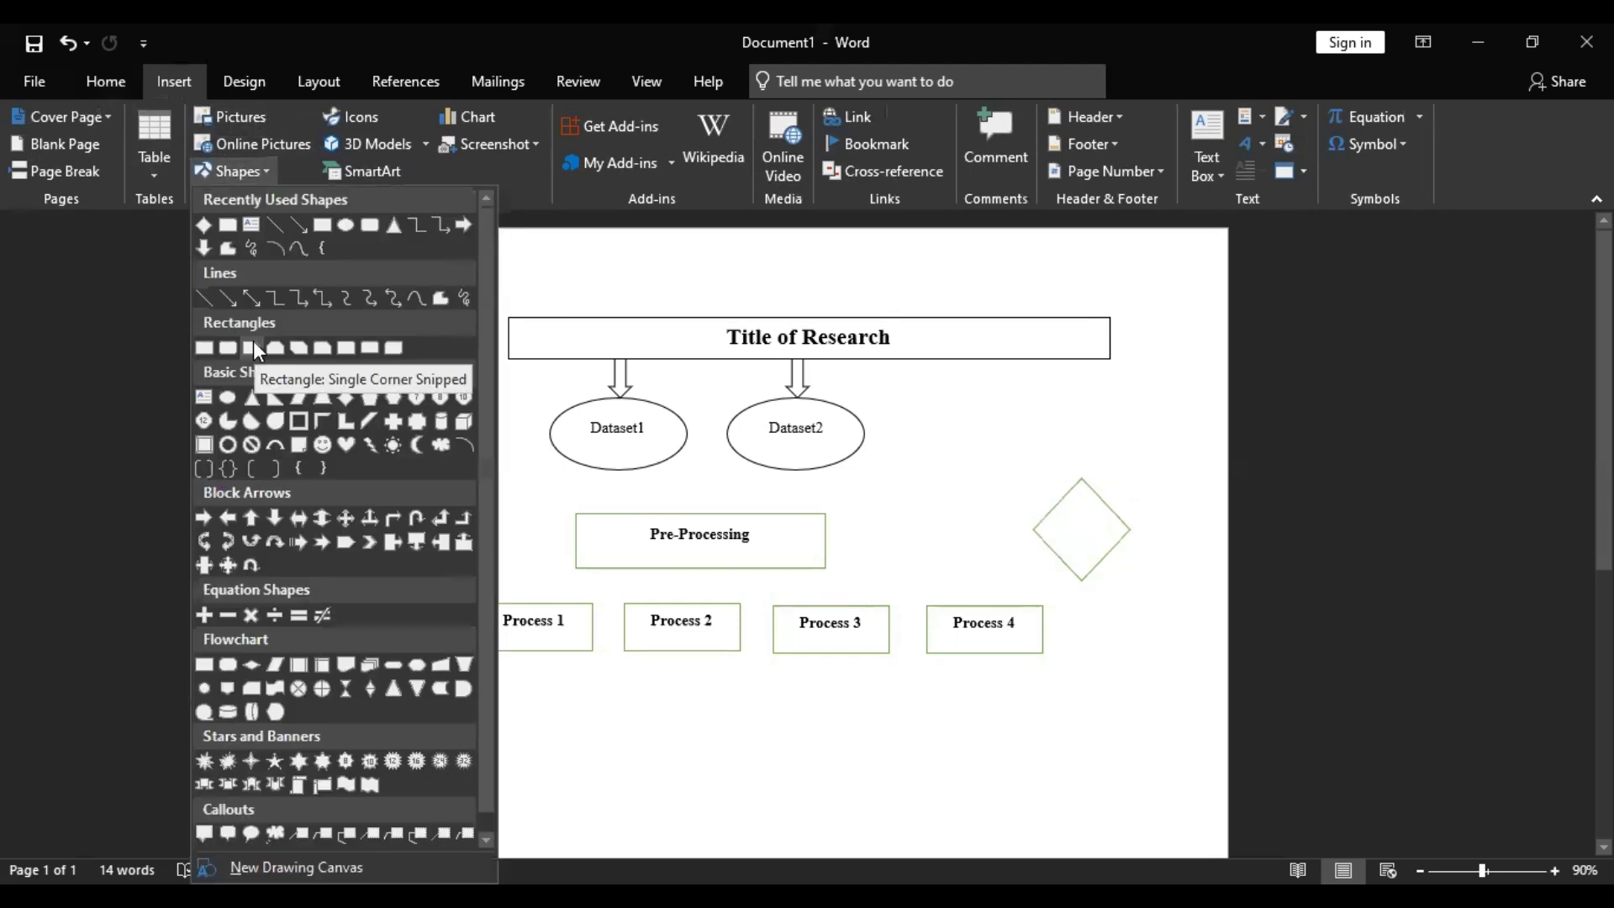
{"action": "left_click", "coordinate": [330, 350]}
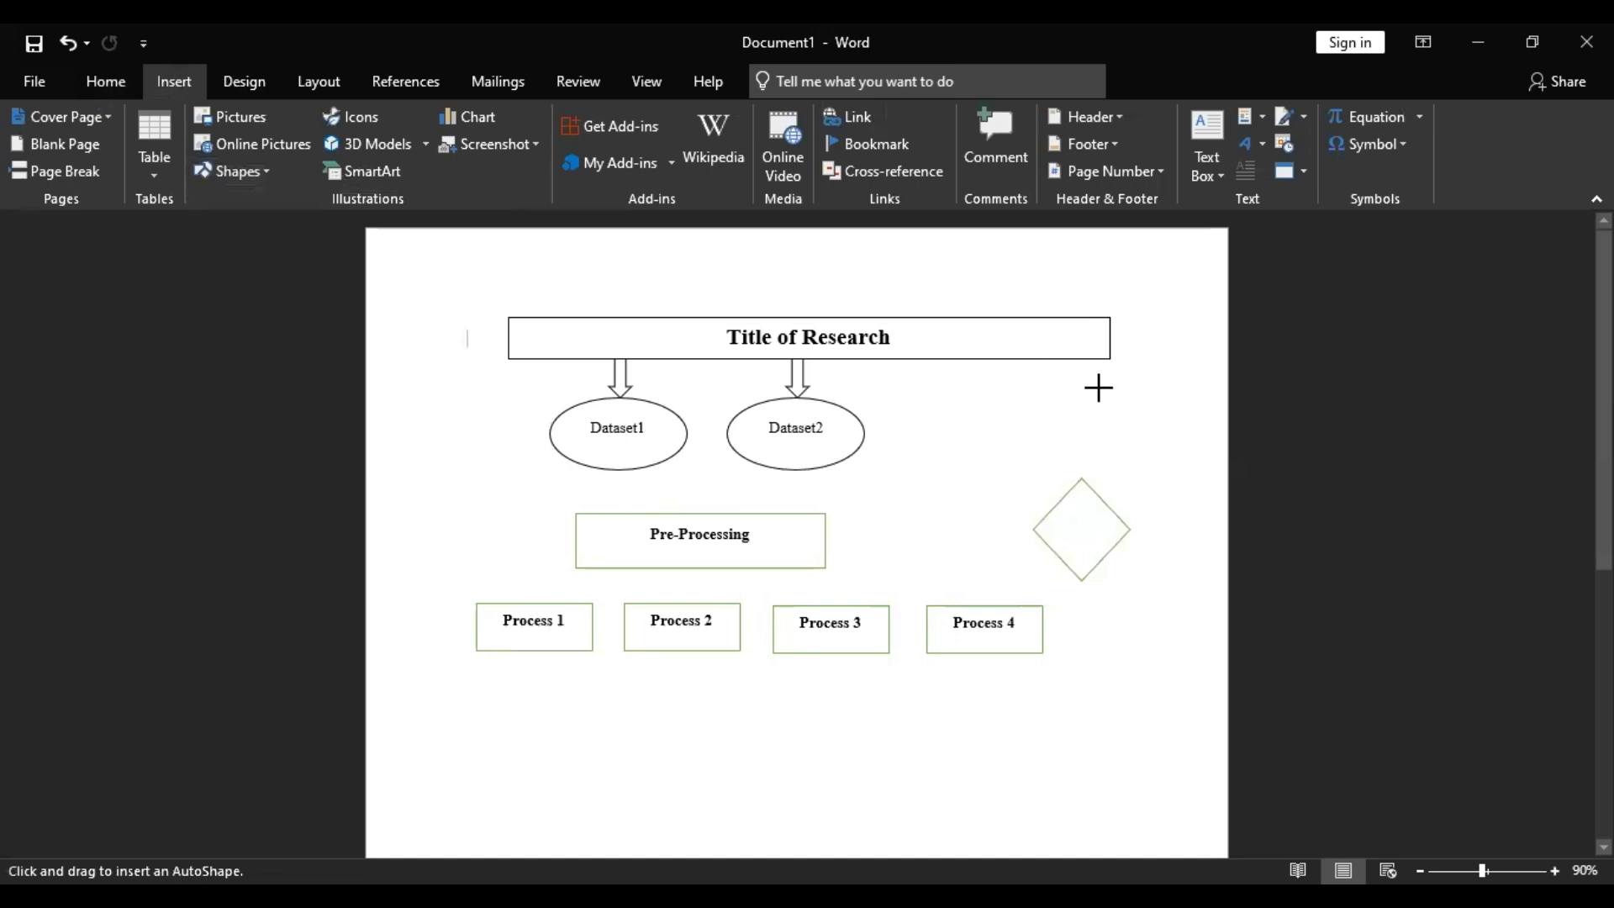
{"action": "left_click_drag", "start_coordinate": [1047, 384], "coordinate": [1188, 439]}
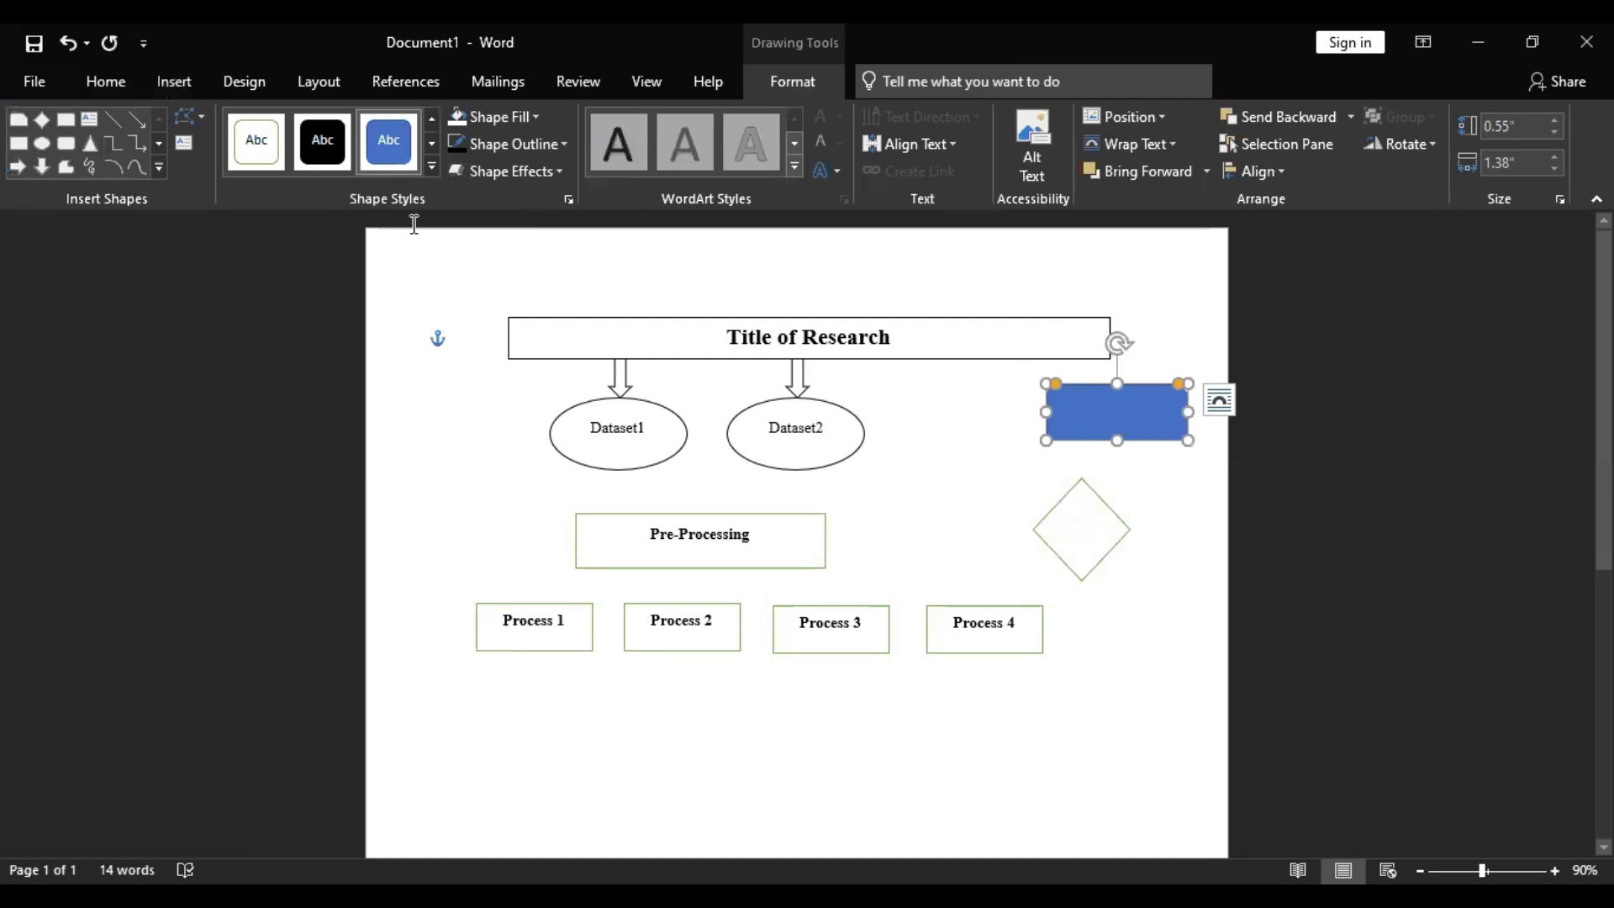
{"action": "left_click", "coordinate": [257, 141]}
{"action": "left_click", "coordinate": [1013, 467]}
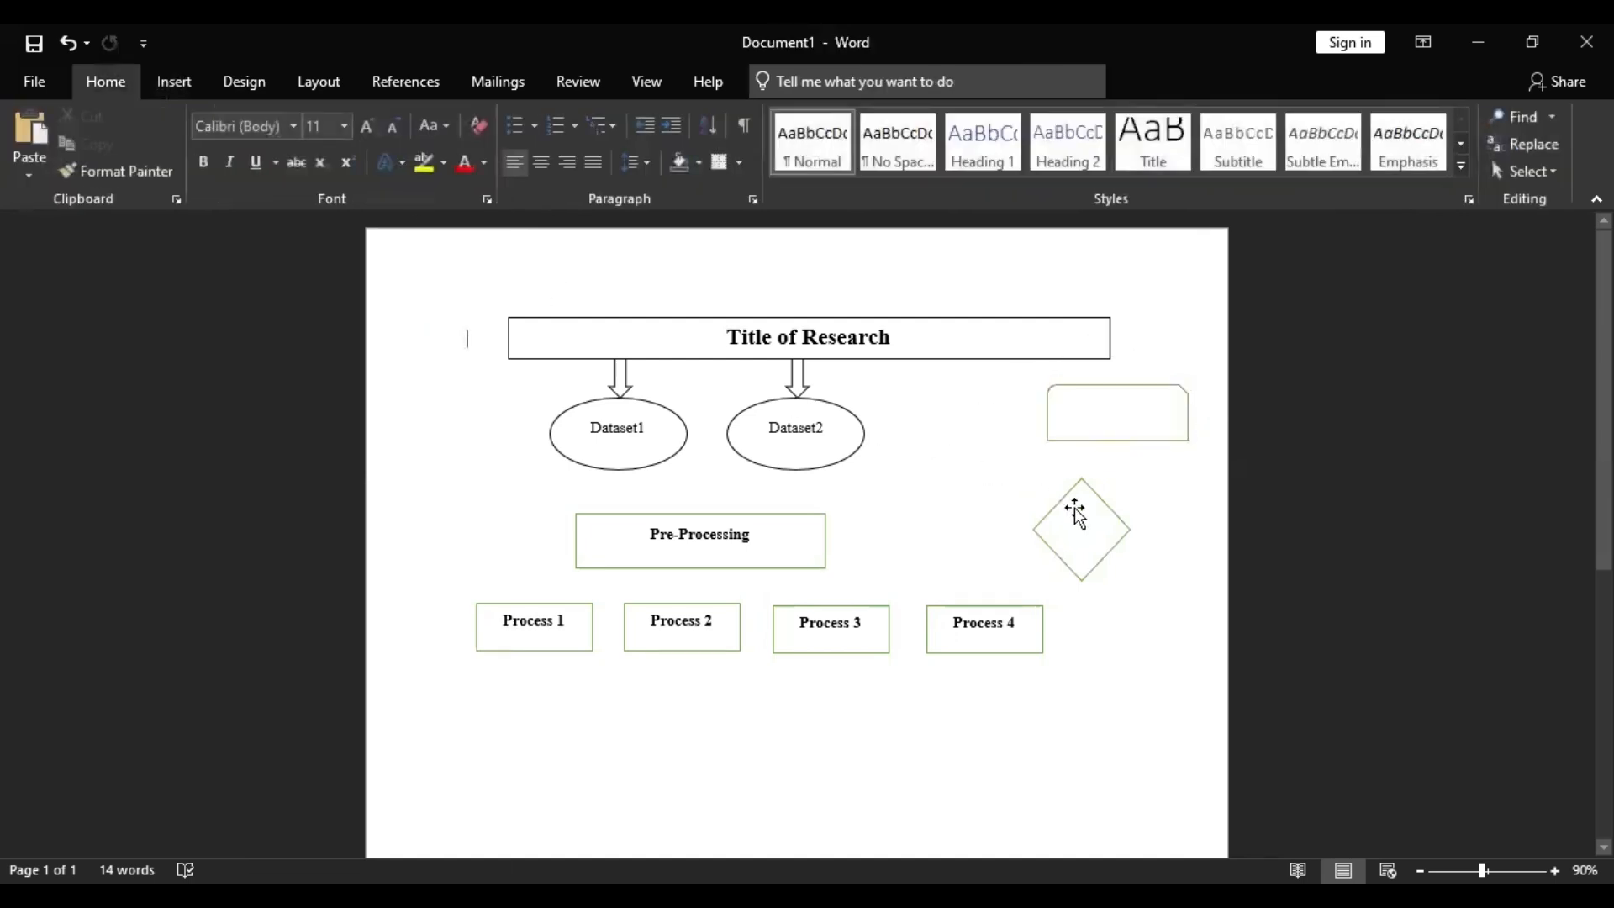
Step: Move the diamond beneath the snipped-corner box and connect the box down to it with a straight black arrow
{"action": "left_click_drag", "start_coordinate": [1080, 507], "coordinate": [1125, 505]}
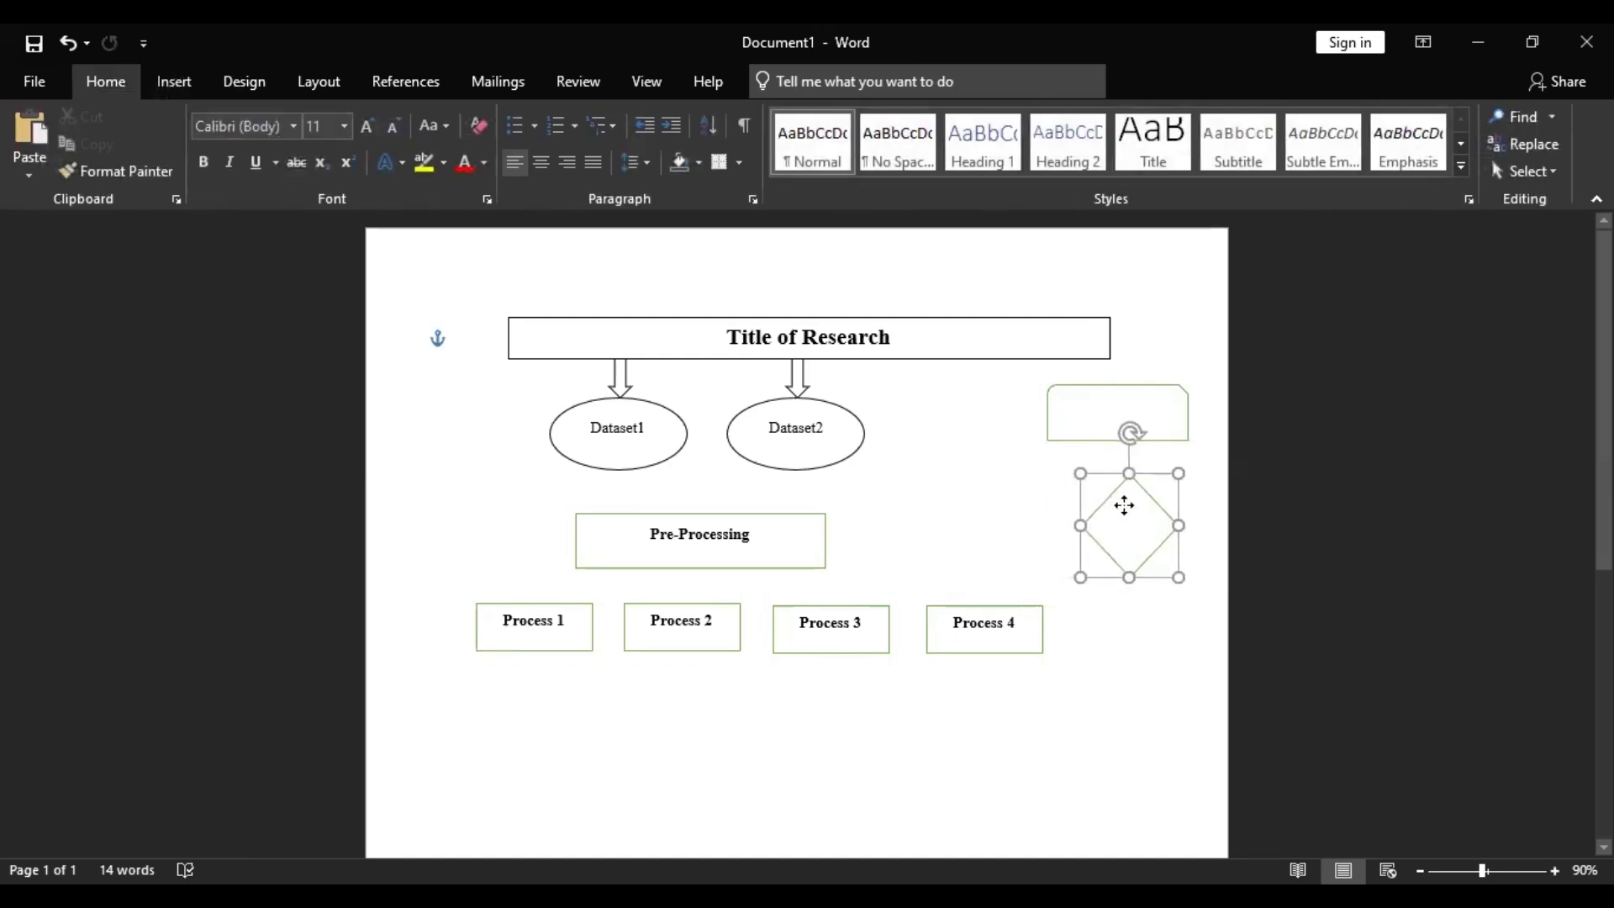
{"action": "left_click", "coordinate": [1016, 497]}
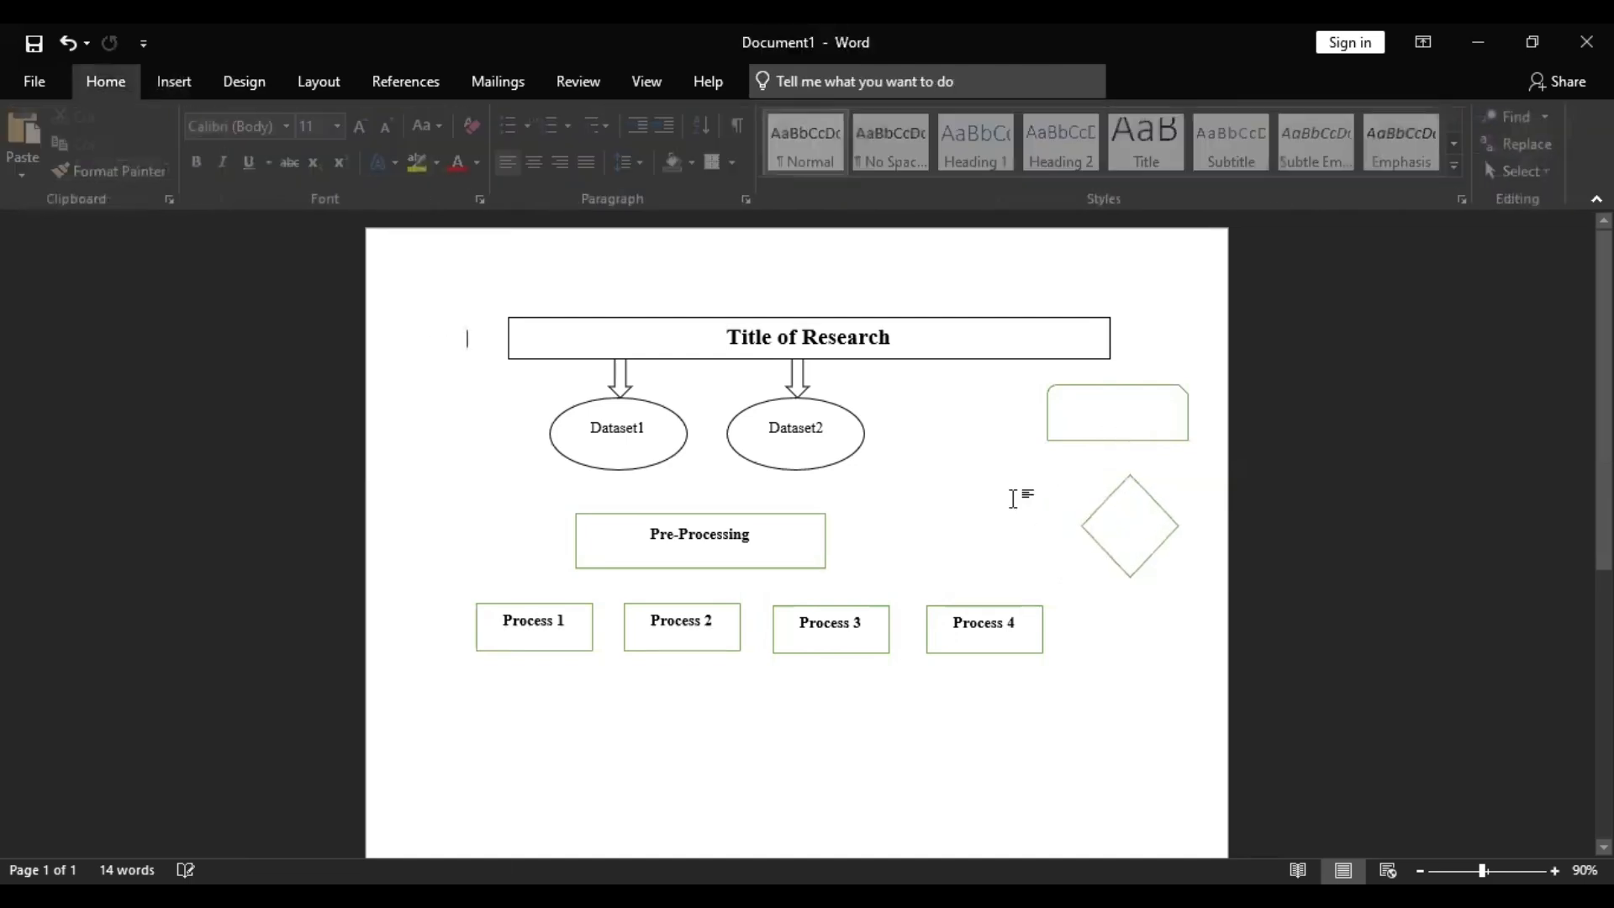
{"action": "left_click", "coordinate": [168, 84]}
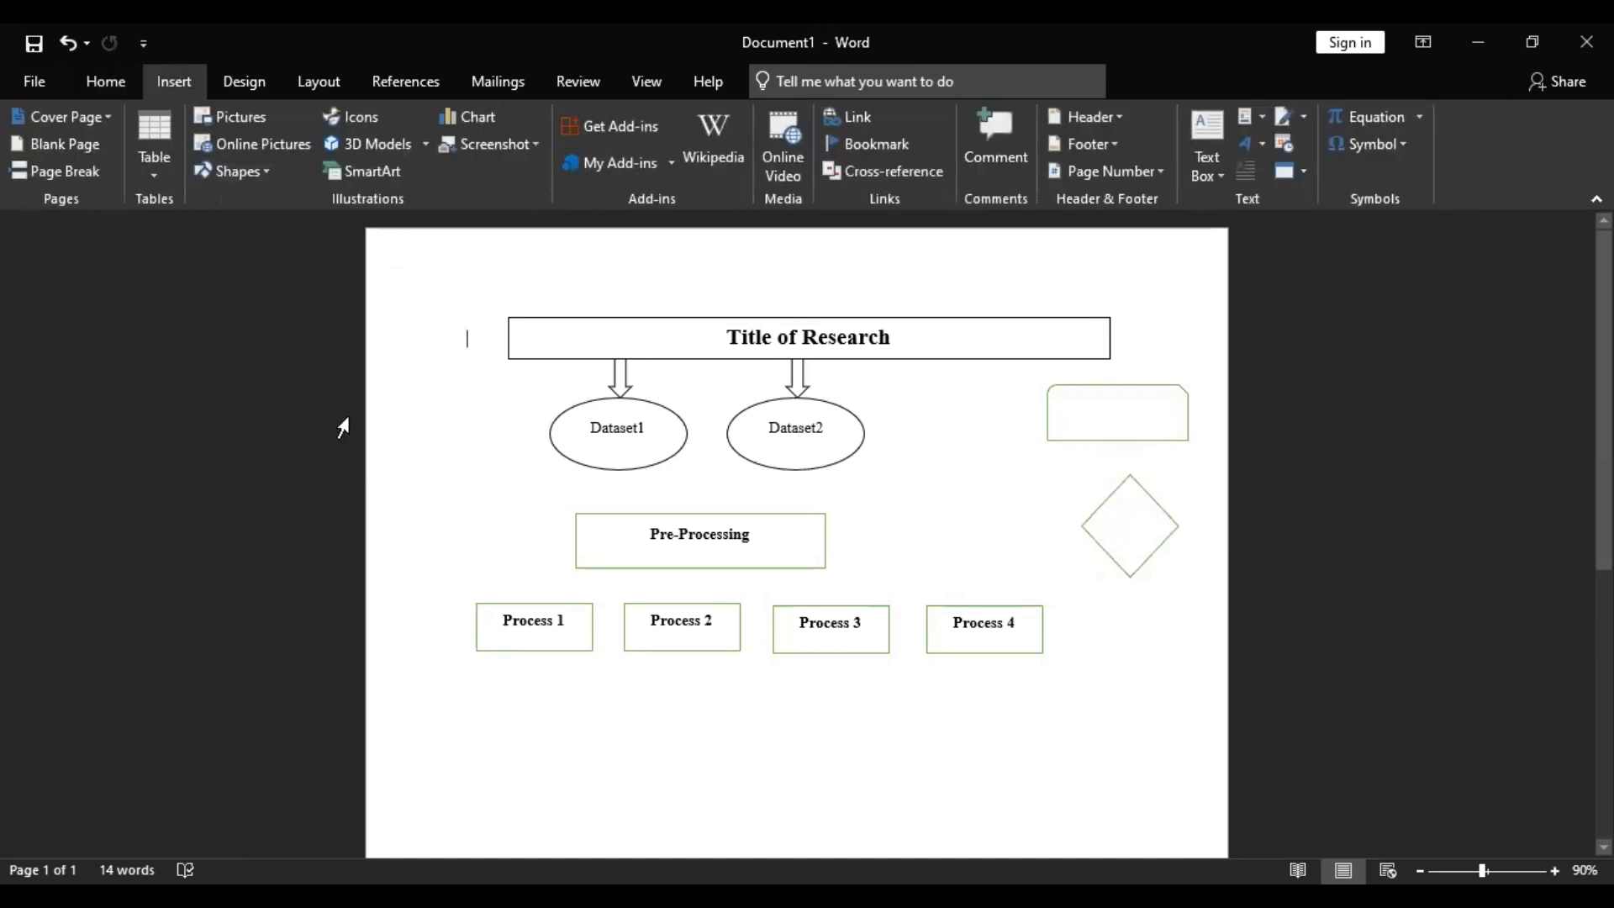
{"action": "left_click", "coordinate": [234, 170]}
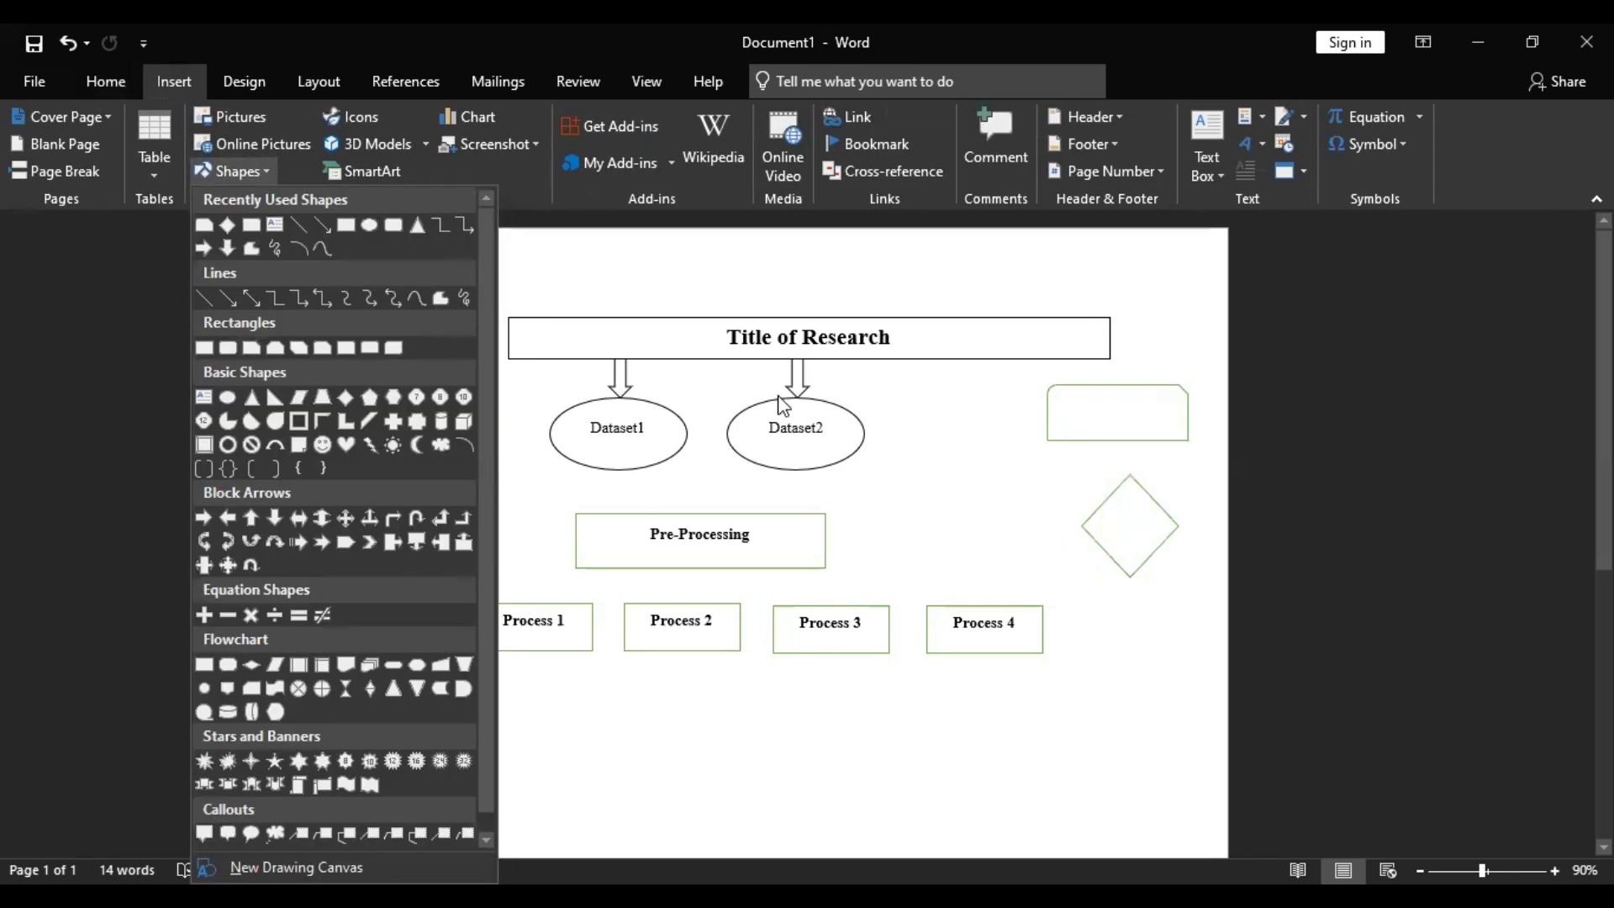
{"action": "left_click", "coordinate": [235, 302]}
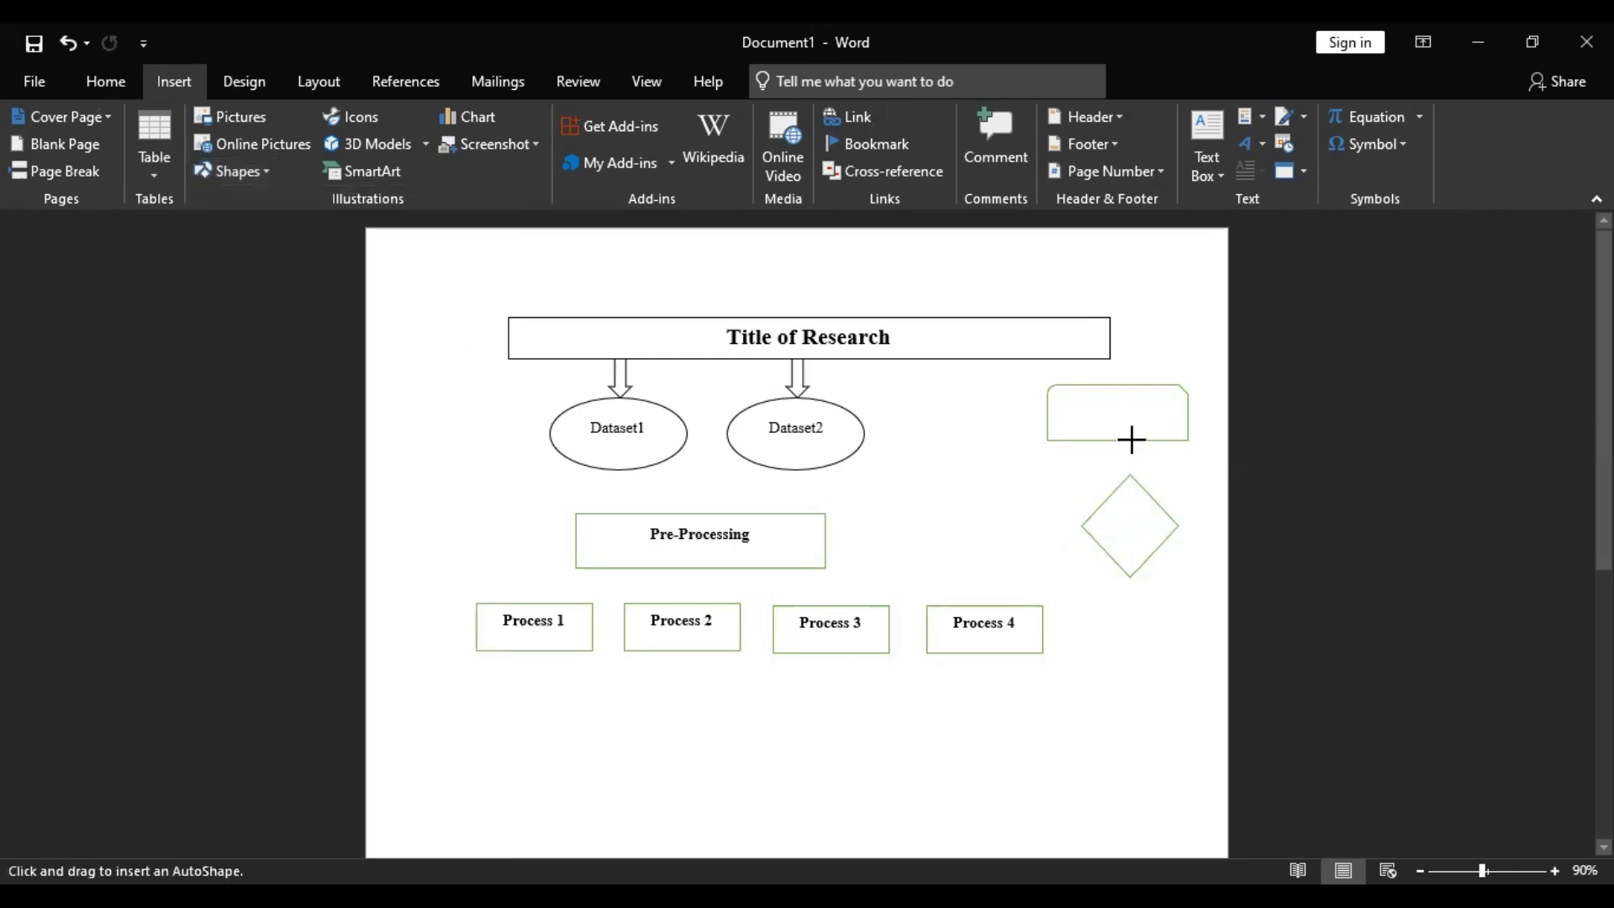
{"action": "left_click_drag", "start_coordinate": [1129, 437], "coordinate": [1129, 476]}
{"action": "left_click", "coordinate": [1045, 493]}
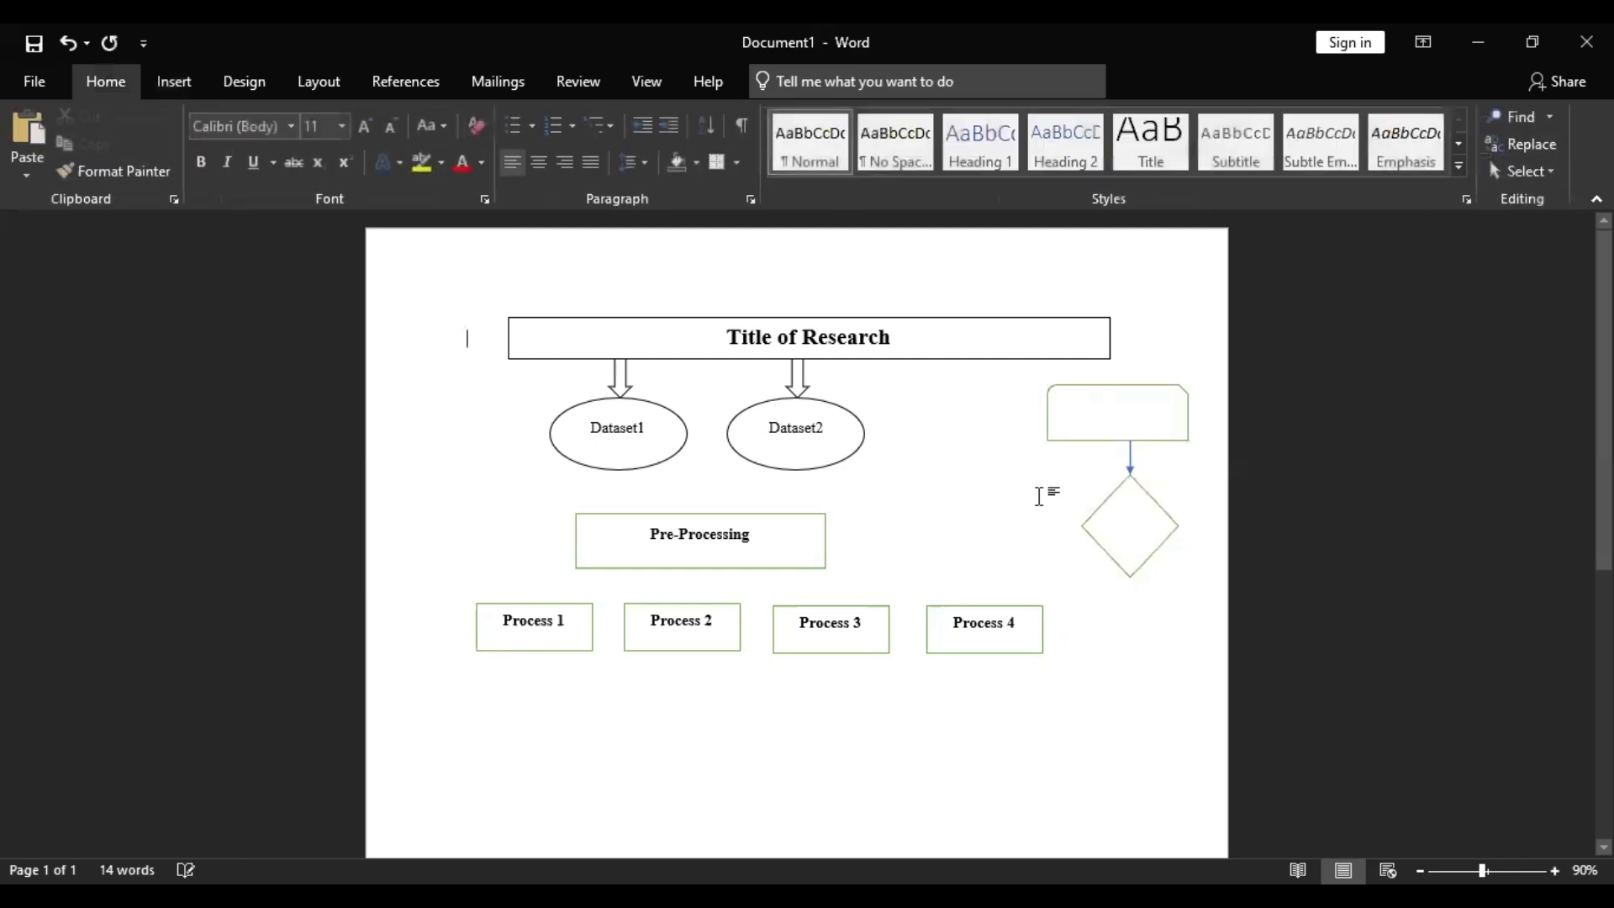
{"action": "left_click", "coordinate": [1130, 462]}
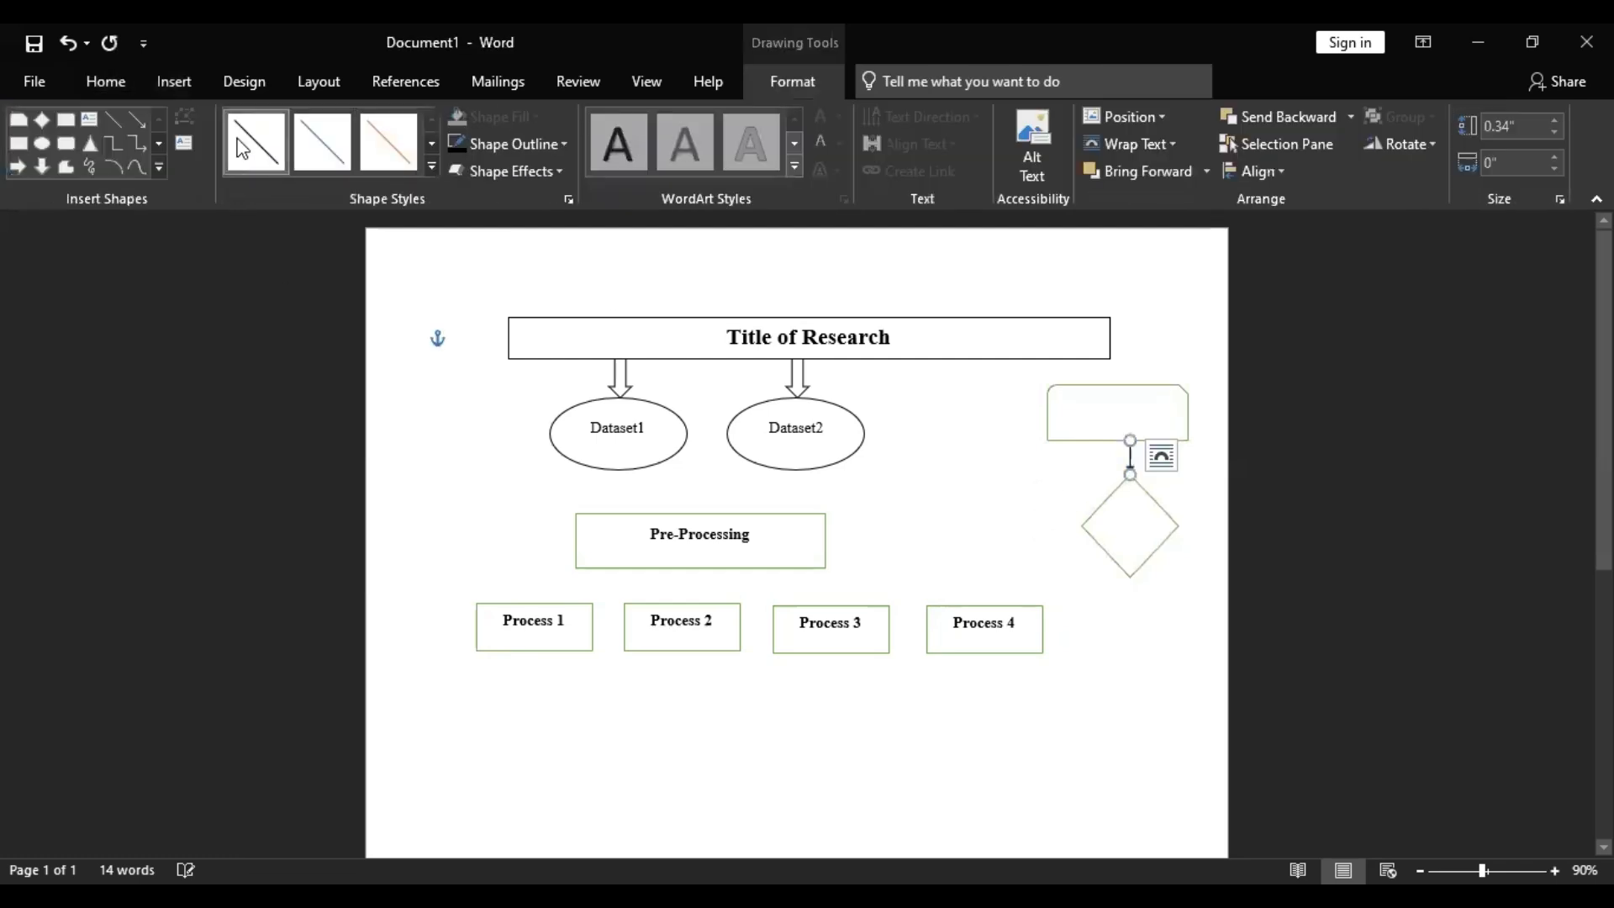
{"action": "left_click", "coordinate": [1034, 464]}
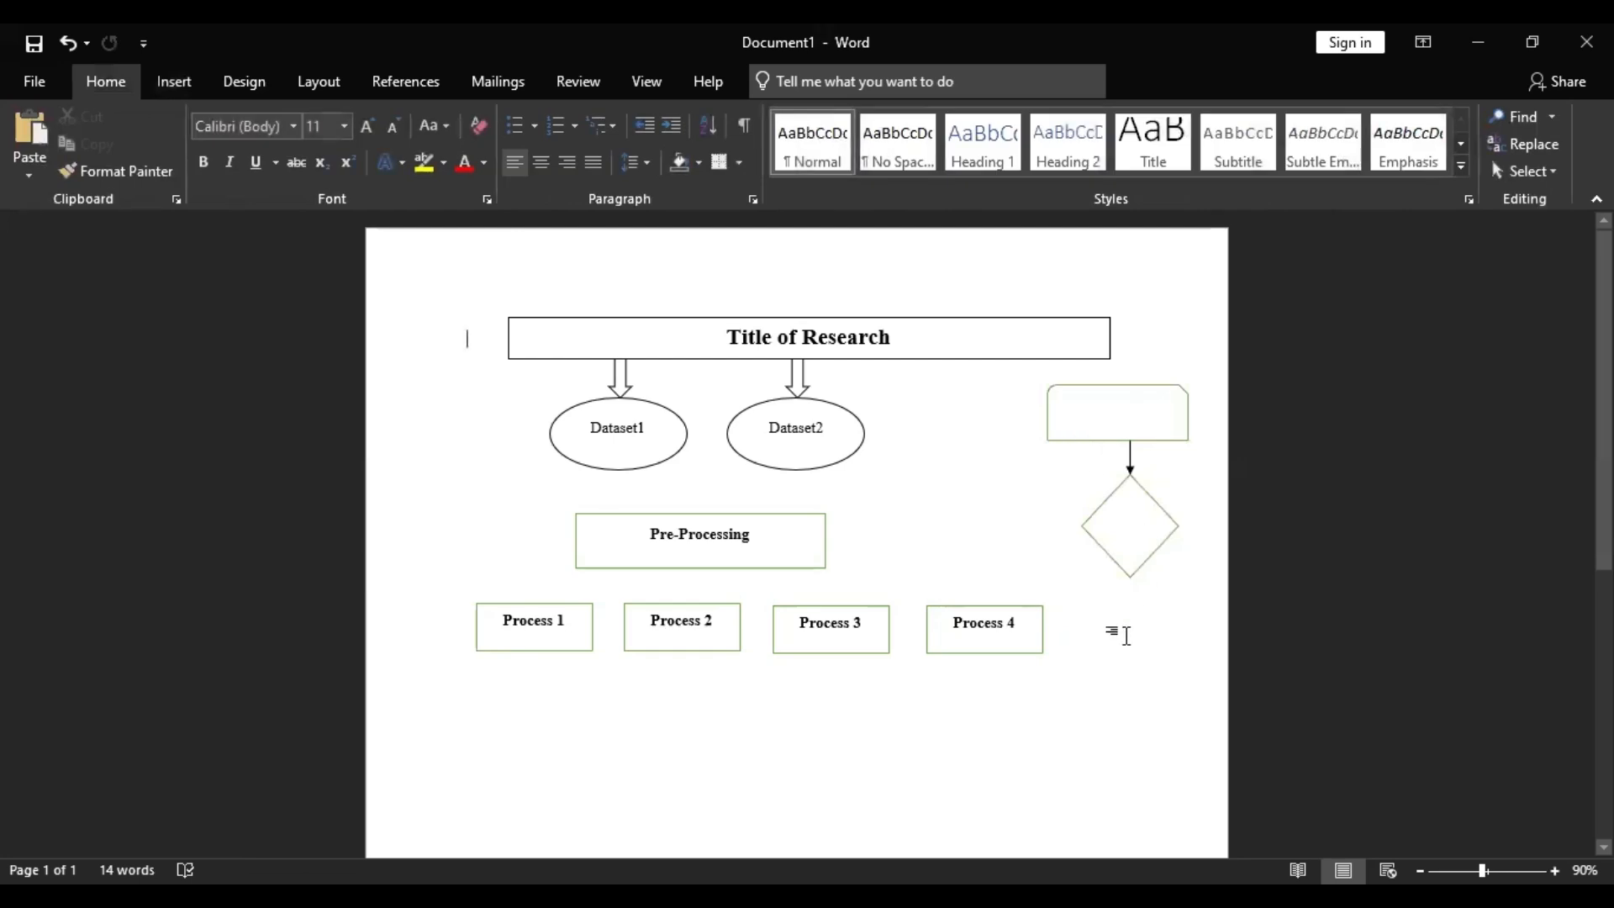
Step: Label the snipped-corner box "Factor 1" and the diamond "Impact"
{"action": "left_click", "coordinate": [1107, 418]}
{"action": "type", "text": "Fac"}
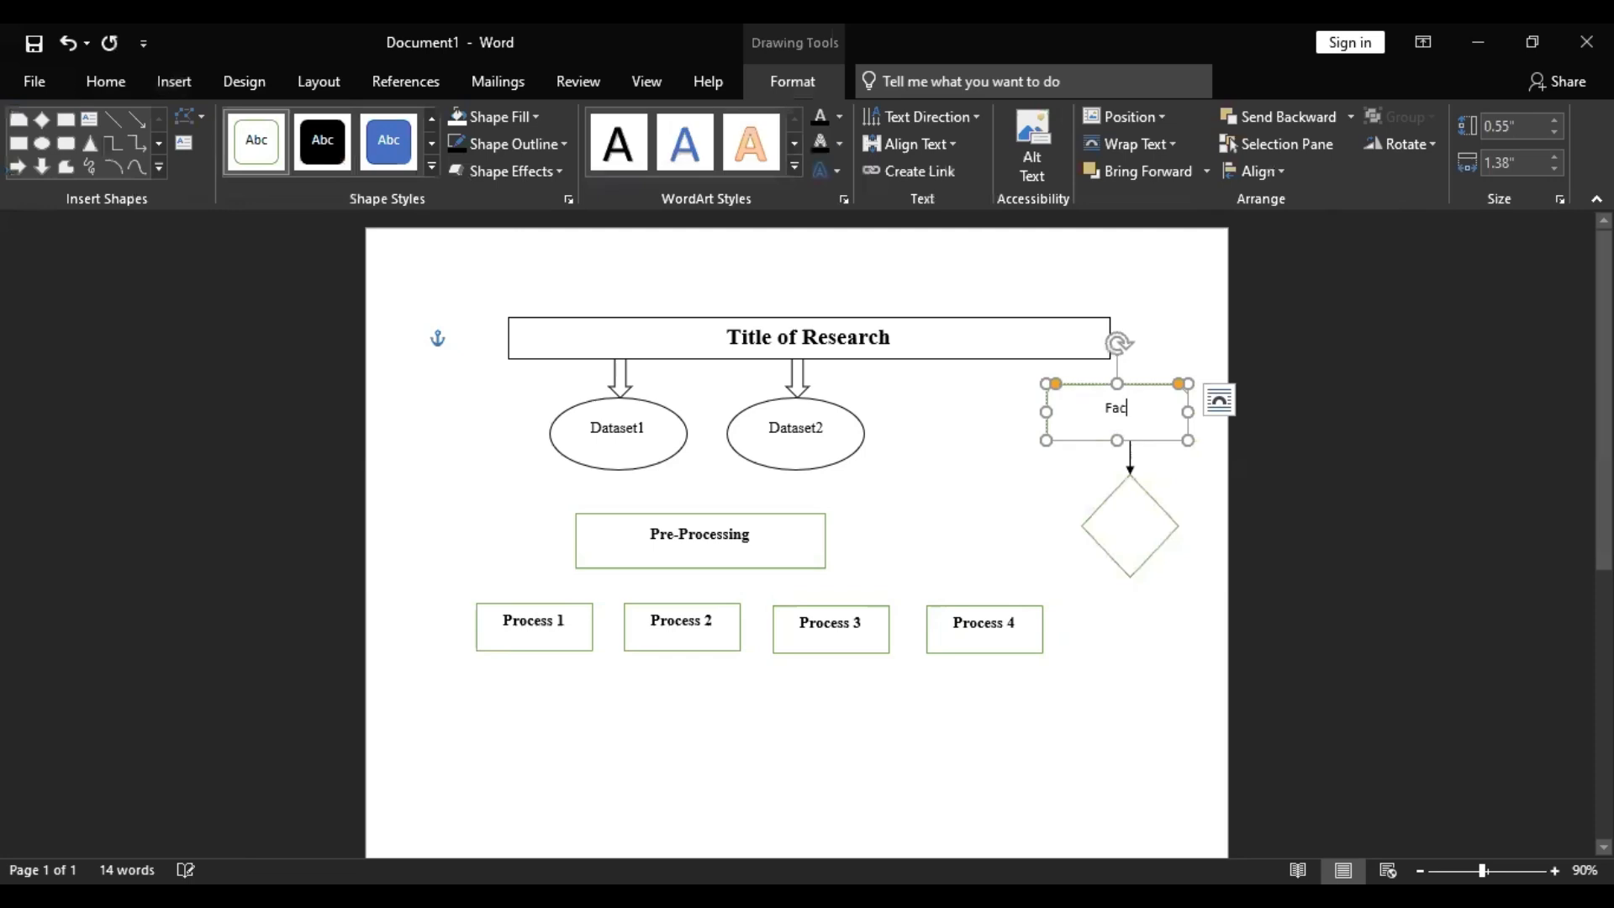
{"action": "type", "text": "tor 1"}
{"action": "left_click", "coordinate": [1146, 518]}
{"action": "type", "text": "Impact"}
Step: Widen the Impact diamond to about 1.29", make it slightly taller, and align it and the arrow under the Factor 1 box
{"action": "left_click_drag", "start_coordinate": [1080, 527], "coordinate": [1047, 524]}
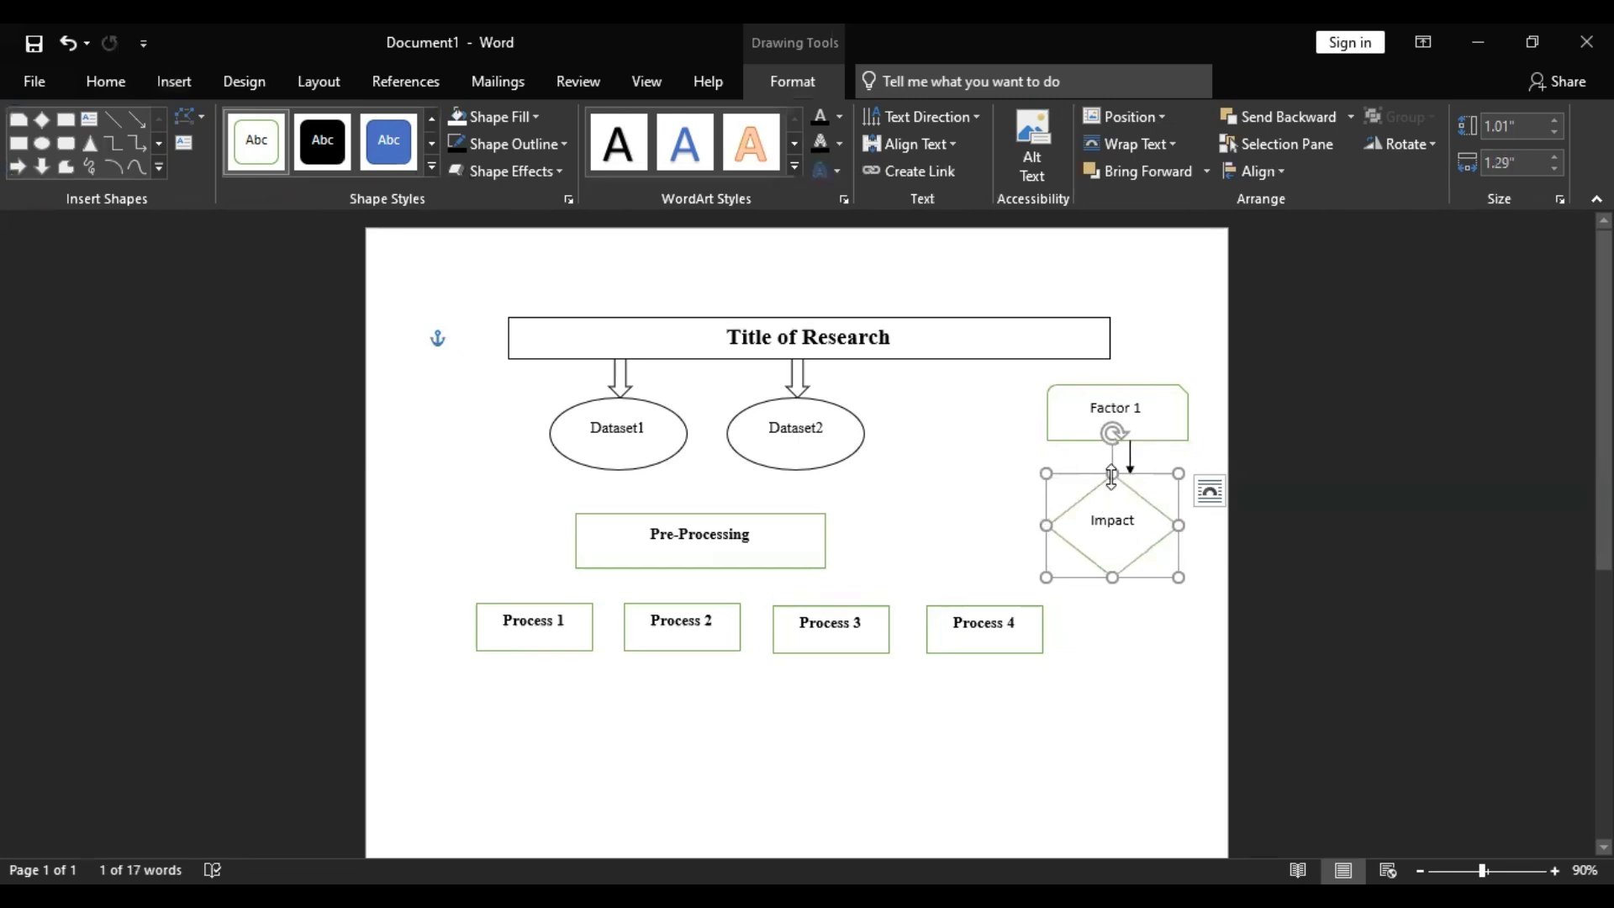
{"action": "left_click_drag", "start_coordinate": [1127, 458], "coordinate": [1068, 461]}
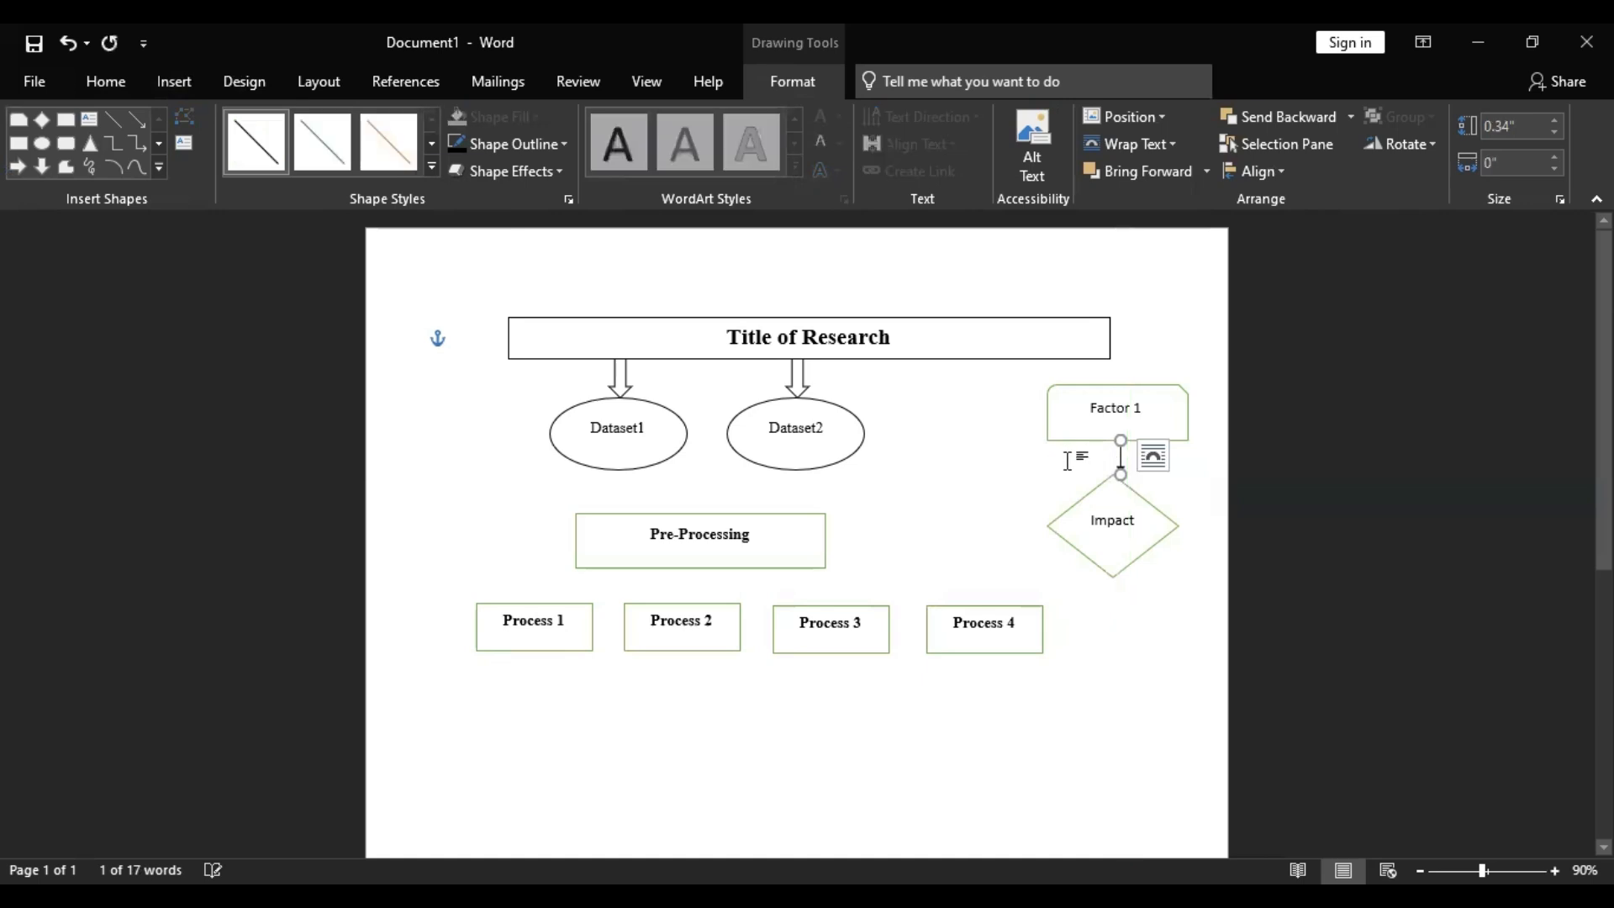
{"action": "left_click", "coordinate": [1068, 461]}
{"action": "left_click", "coordinate": [1102, 496]}
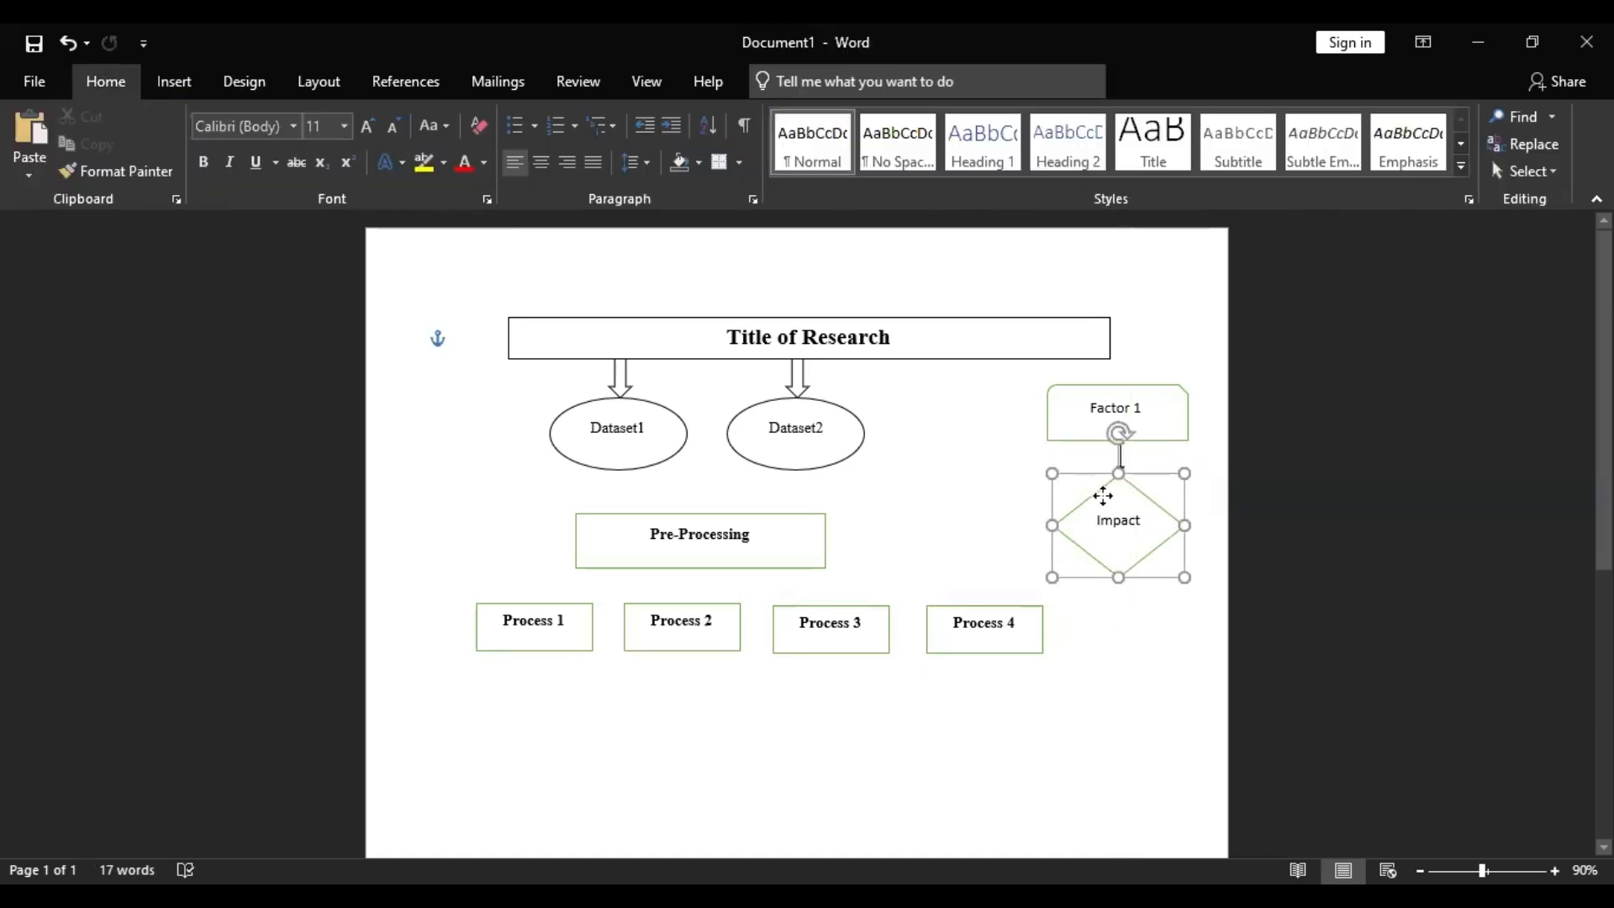
{"action": "left_click", "coordinate": [1110, 648]}
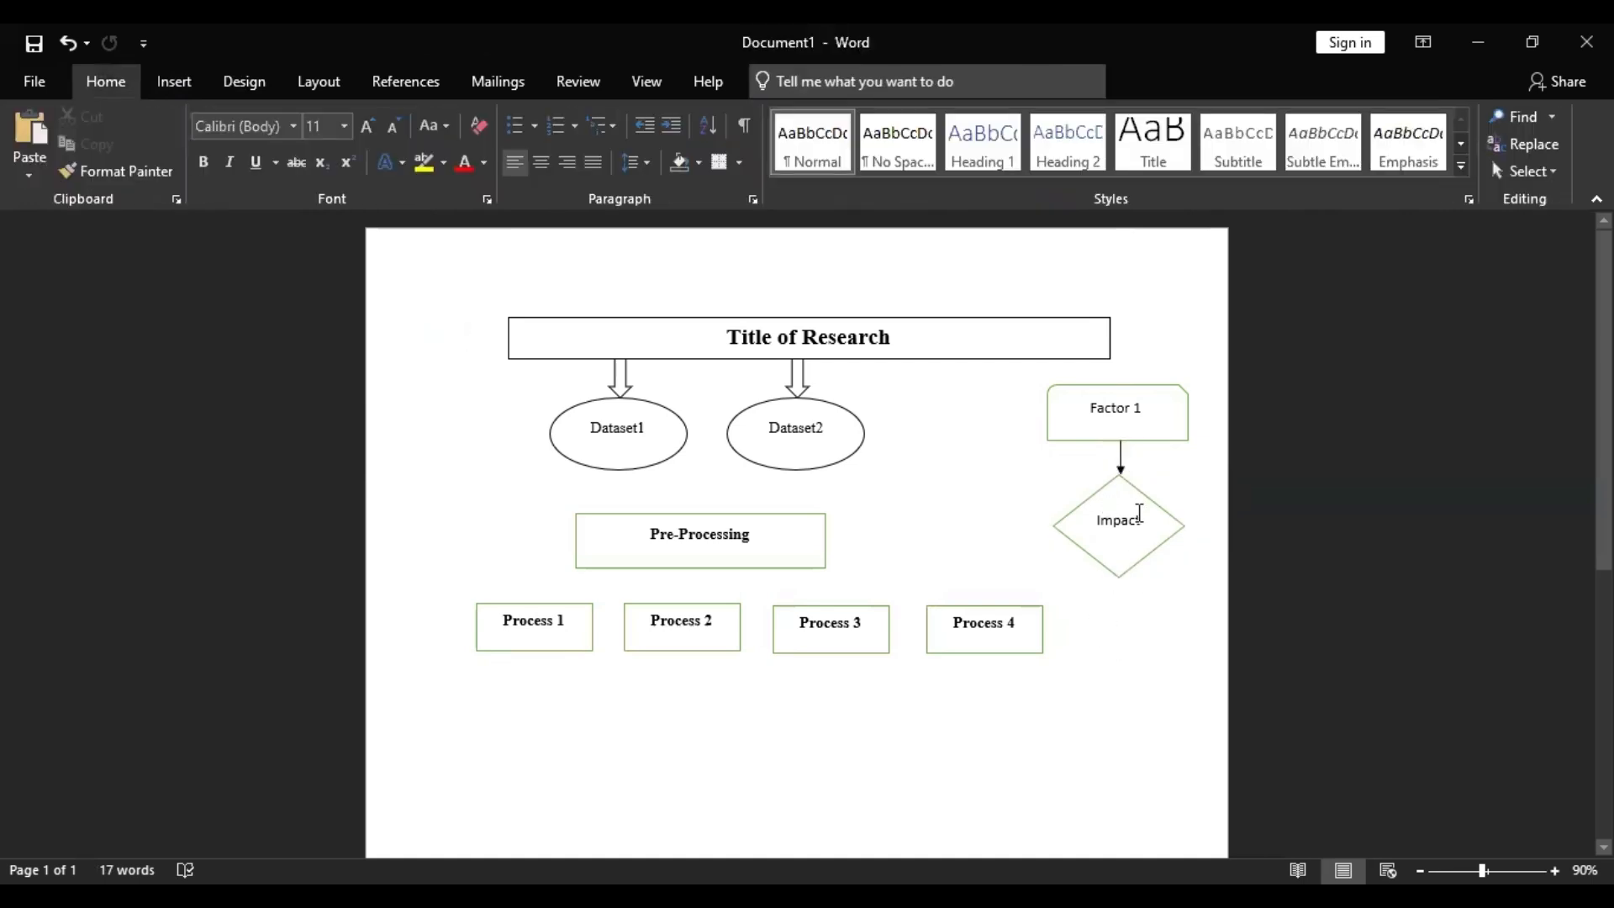
{"action": "left_click", "coordinate": [1134, 502]}
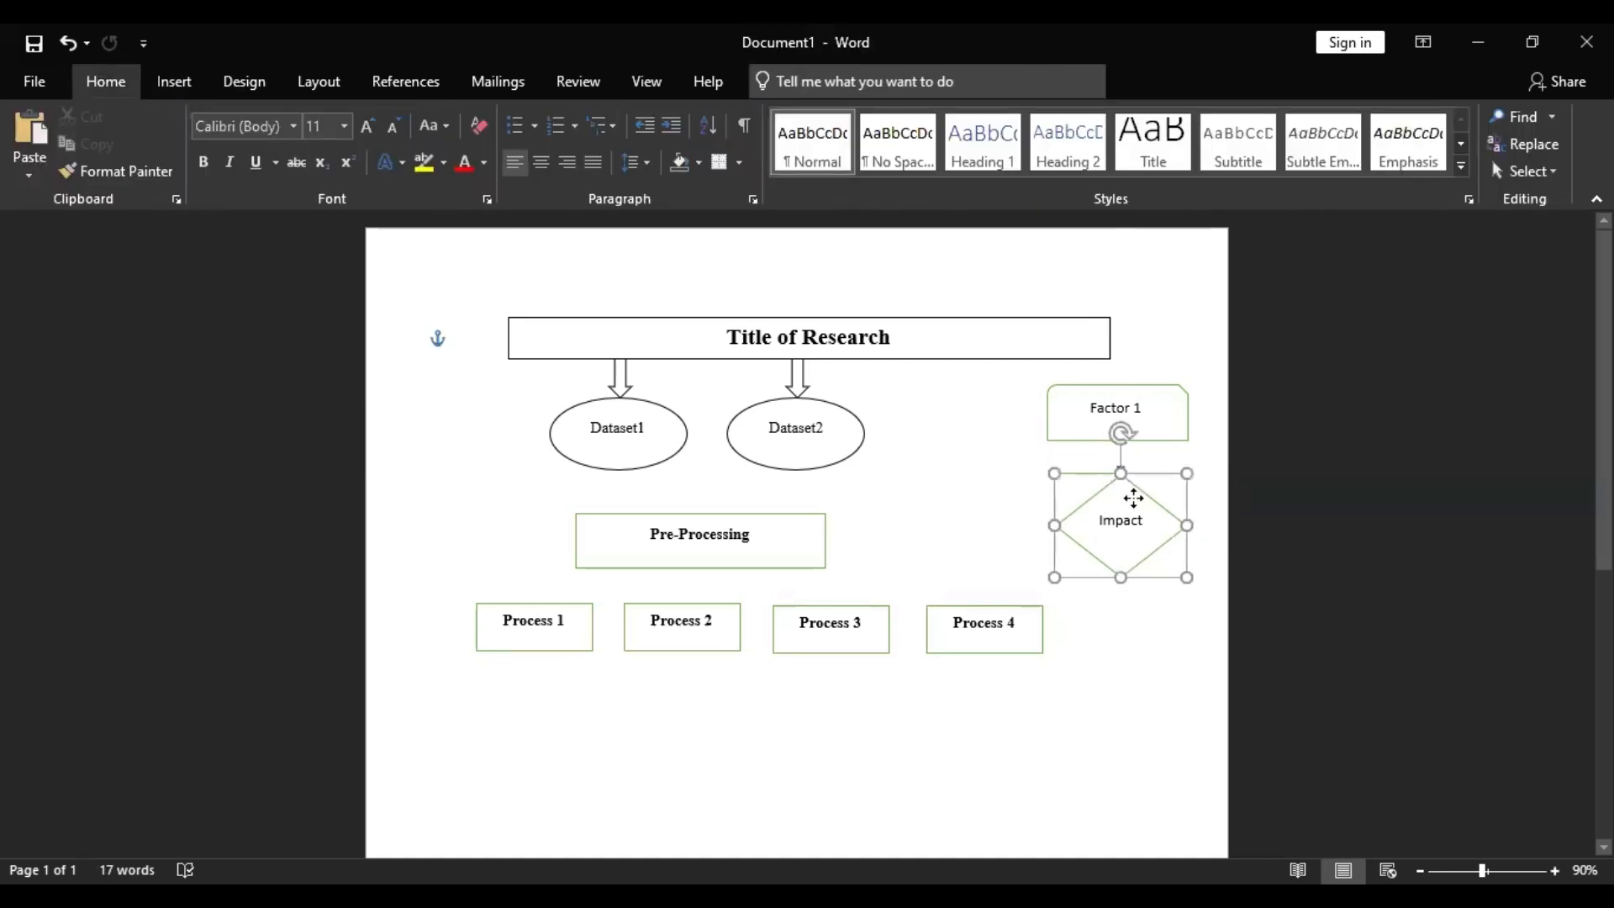
{"action": "left_click_drag", "start_coordinate": [1121, 578], "coordinate": [1121, 587]}
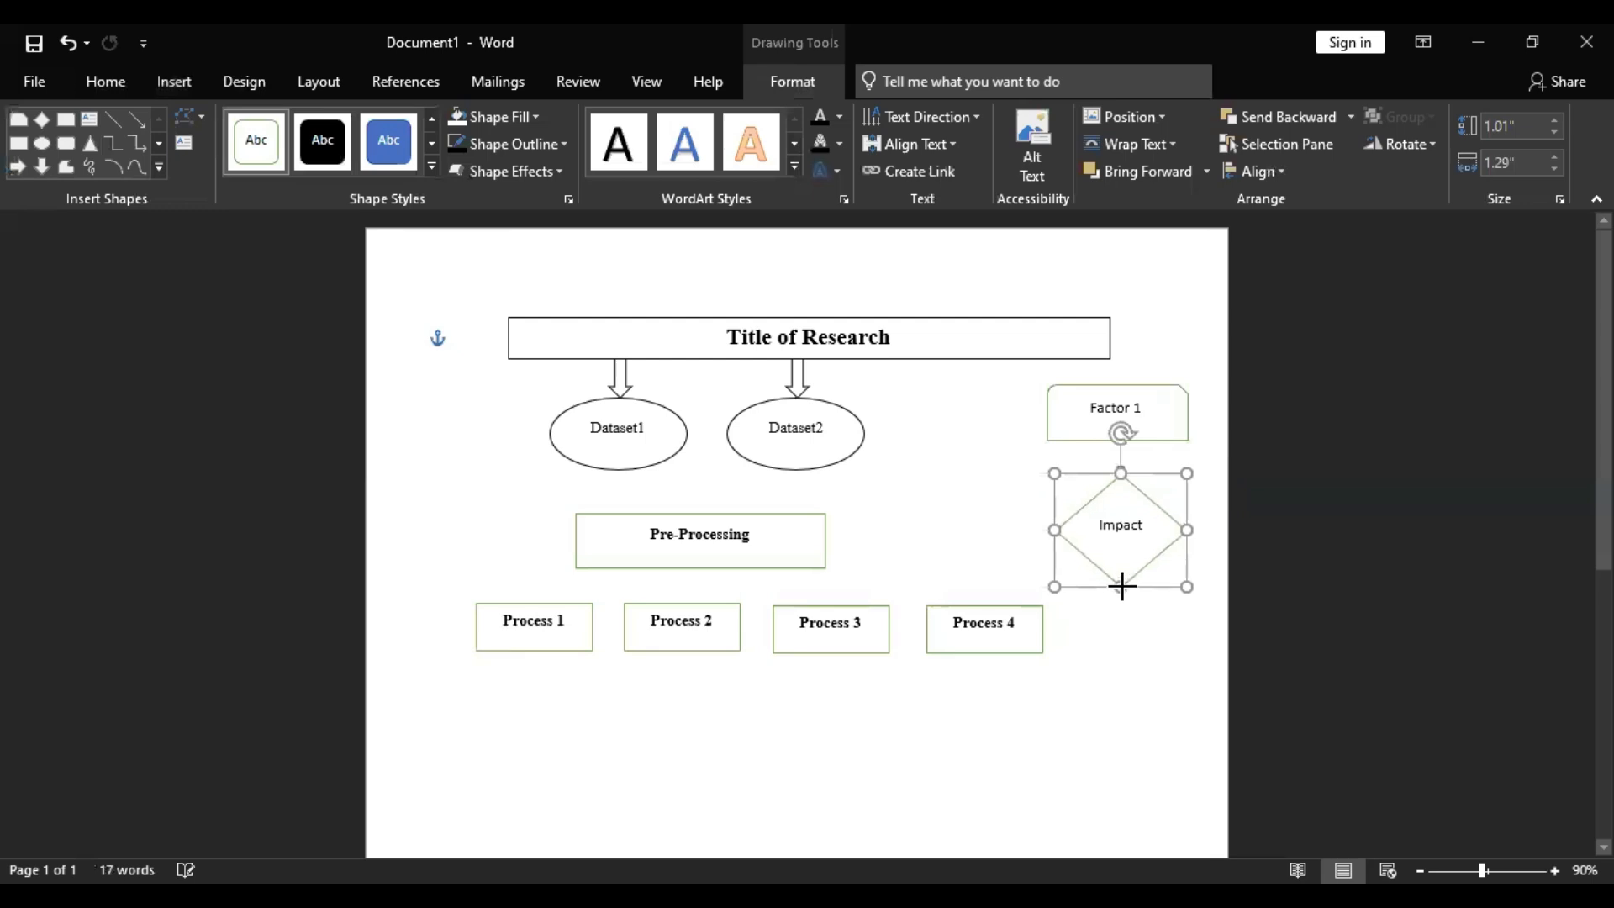
{"action": "left_click", "coordinate": [1148, 700]}
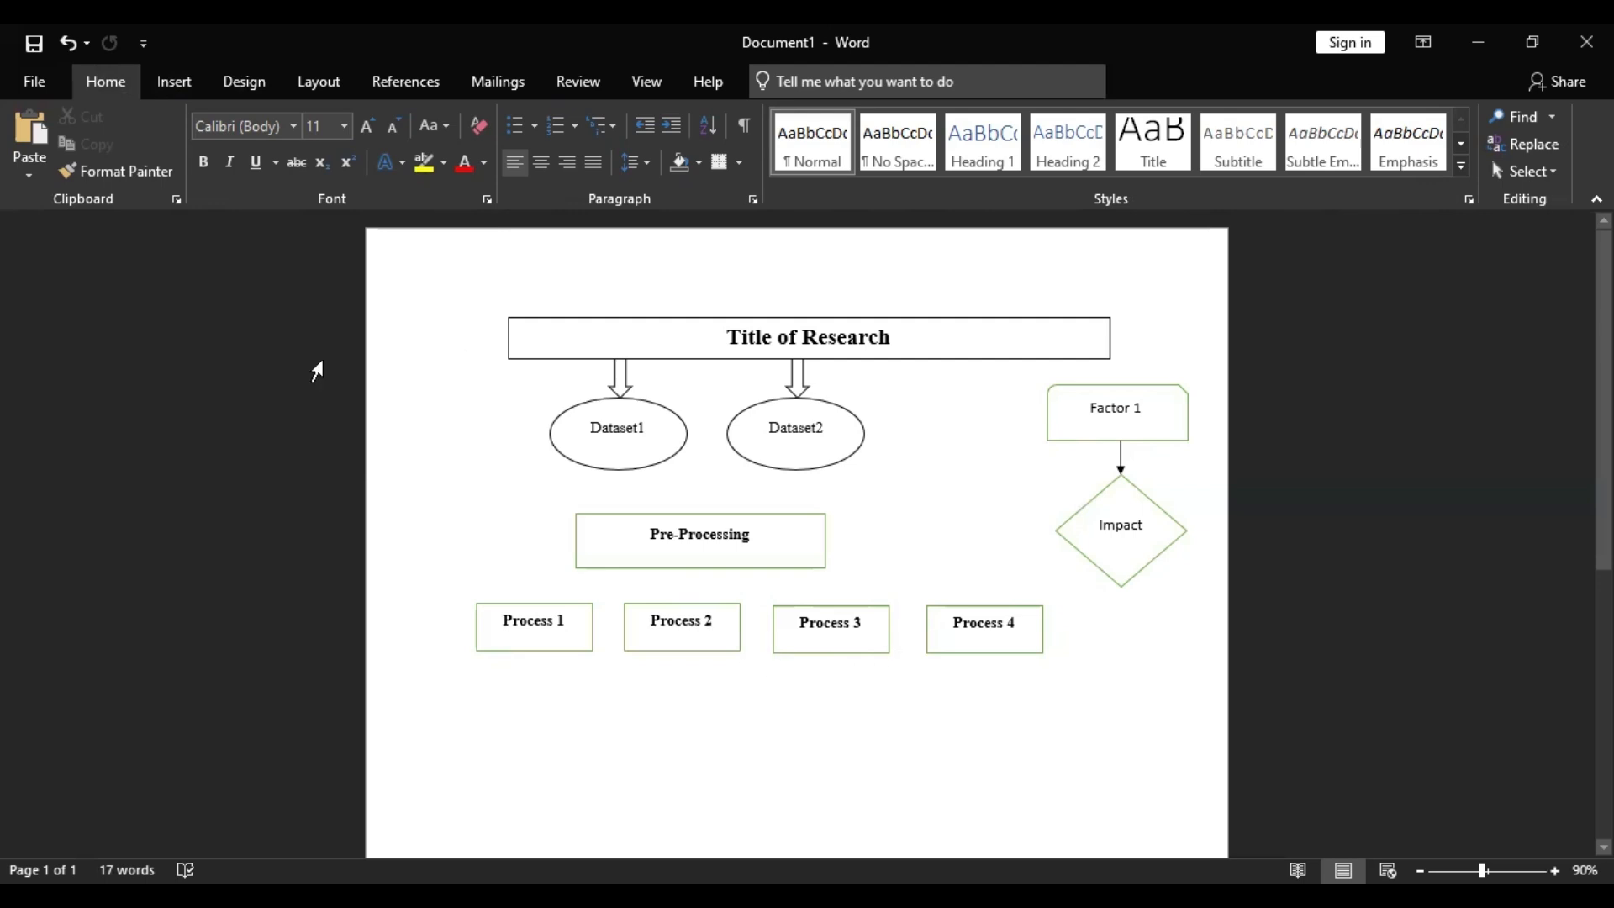
Step: Draw a straight horizontal line about 0.3" long connecting the Process 1 and Process 2 boxes
{"action": "left_click", "coordinate": [162, 87]}
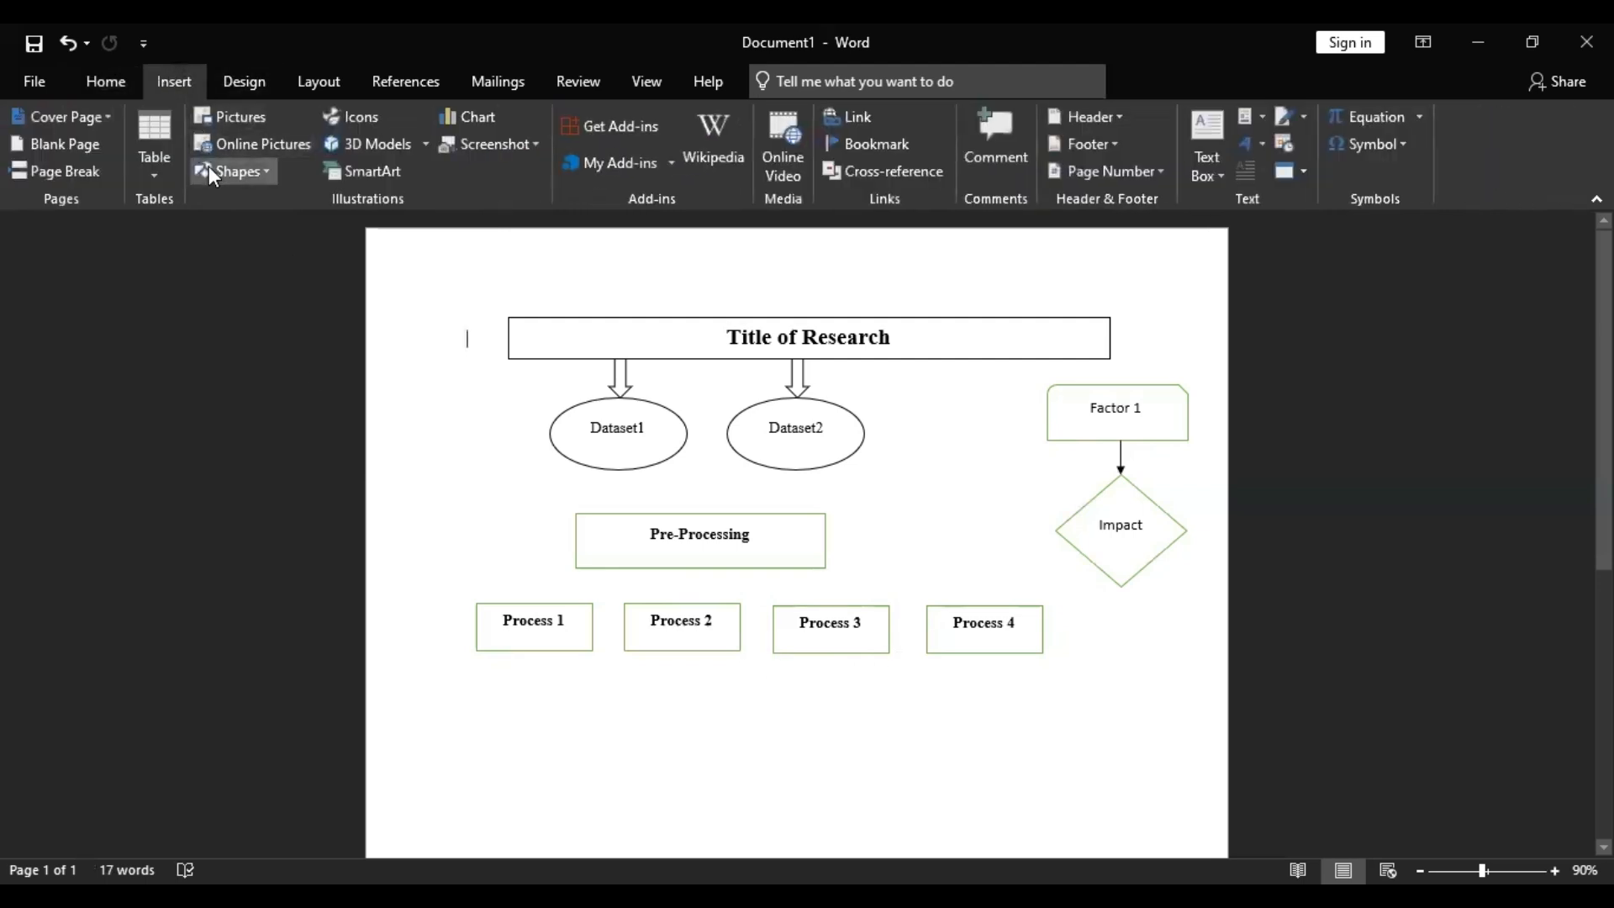
{"action": "left_click", "coordinate": [210, 172]}
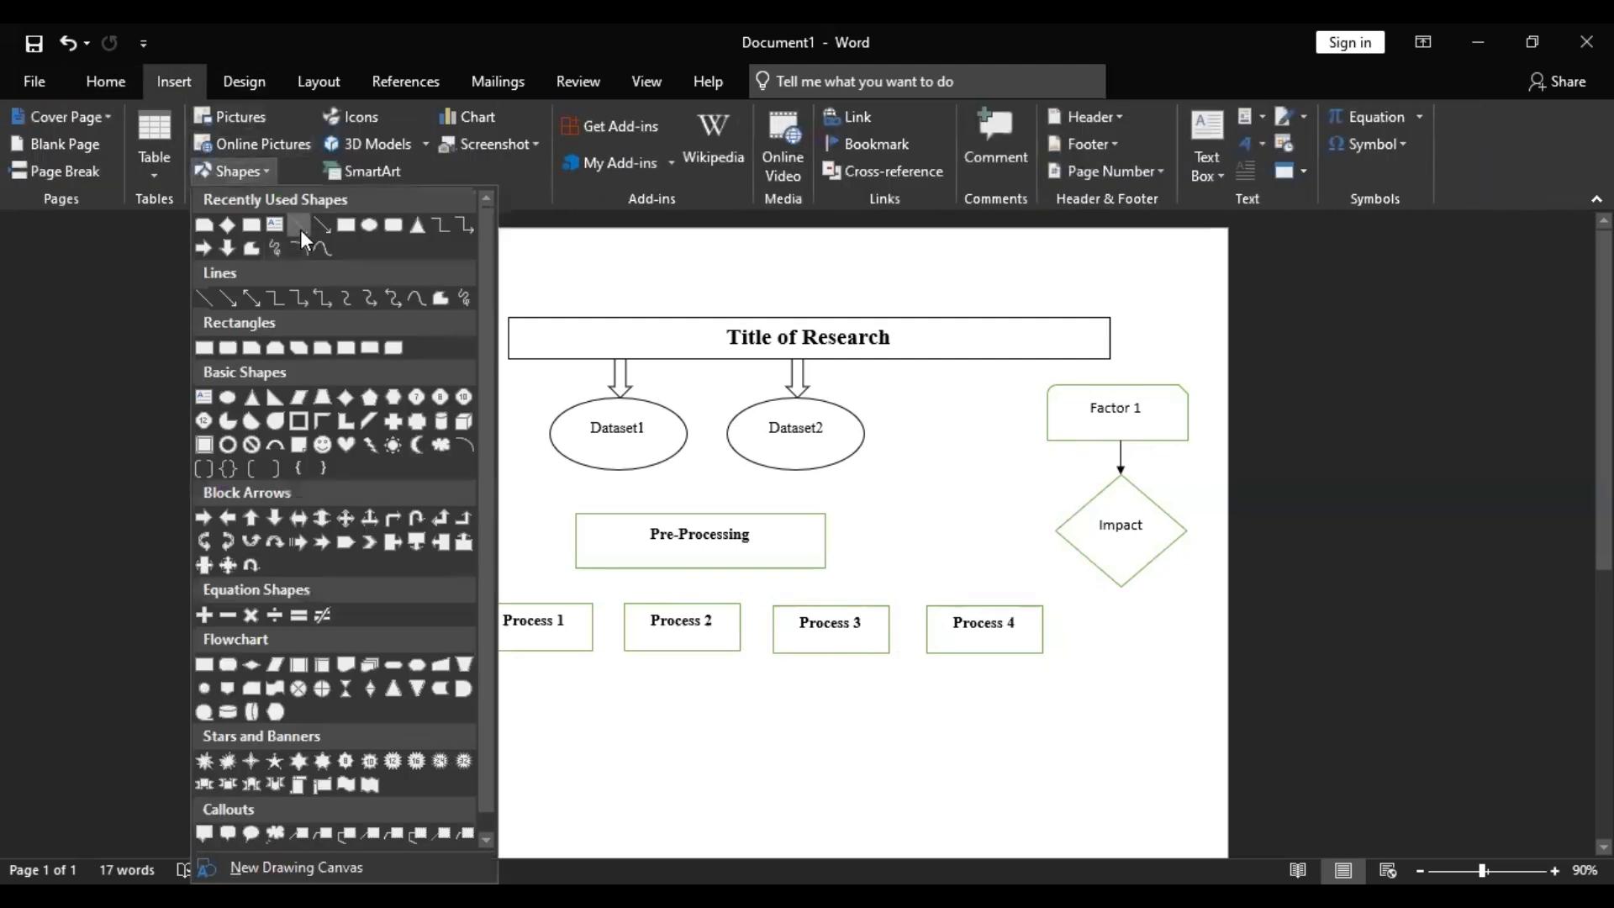
{"action": "left_click", "coordinate": [300, 230]}
{"action": "left_click_drag", "start_coordinate": [592, 626], "coordinate": [624, 626]}
Step: Duplicate the connecting line and place the copy between the Process 2 and Process 3 boxes
{"action": "key", "text": "ctrl+z"}
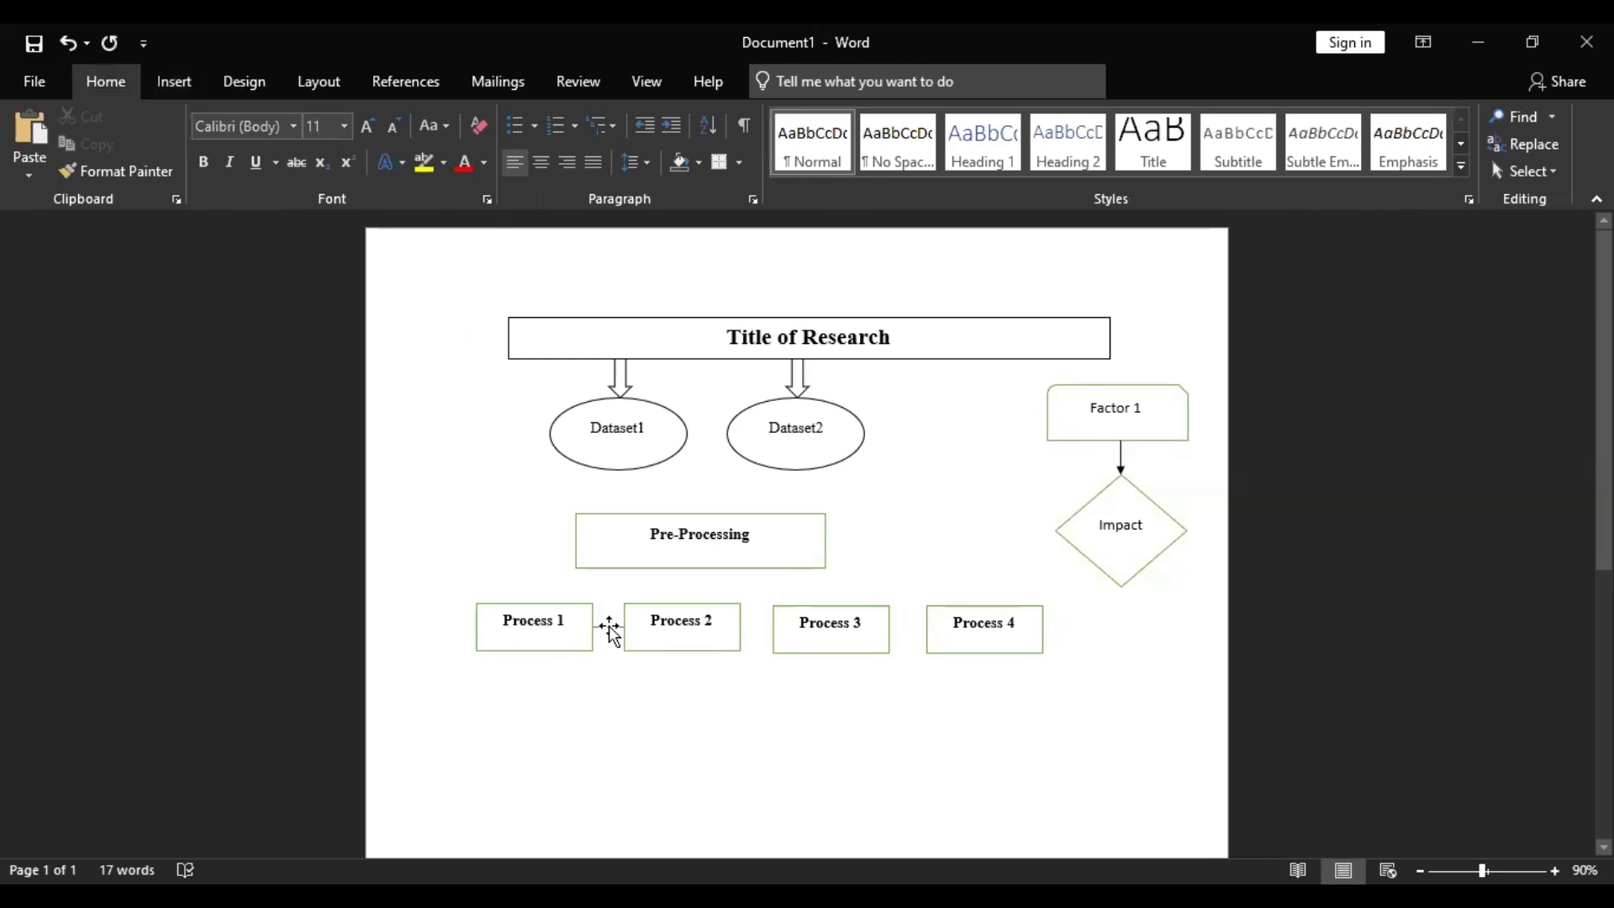
{"action": "key", "text": "ctrl+y"}
{"action": "mouse_move", "coordinate": [632, 645]}
{"action": "left_mouse_down"}
{"action": "mouse_move", "coordinate": [739, 643]}
{"action": "mouse_move", "coordinate": [620, 642]}
{"action": "left_mouse_up"}
{"action": "key", "text": "ctrl+z"}
{"action": "left_click", "coordinate": [616, 643]}
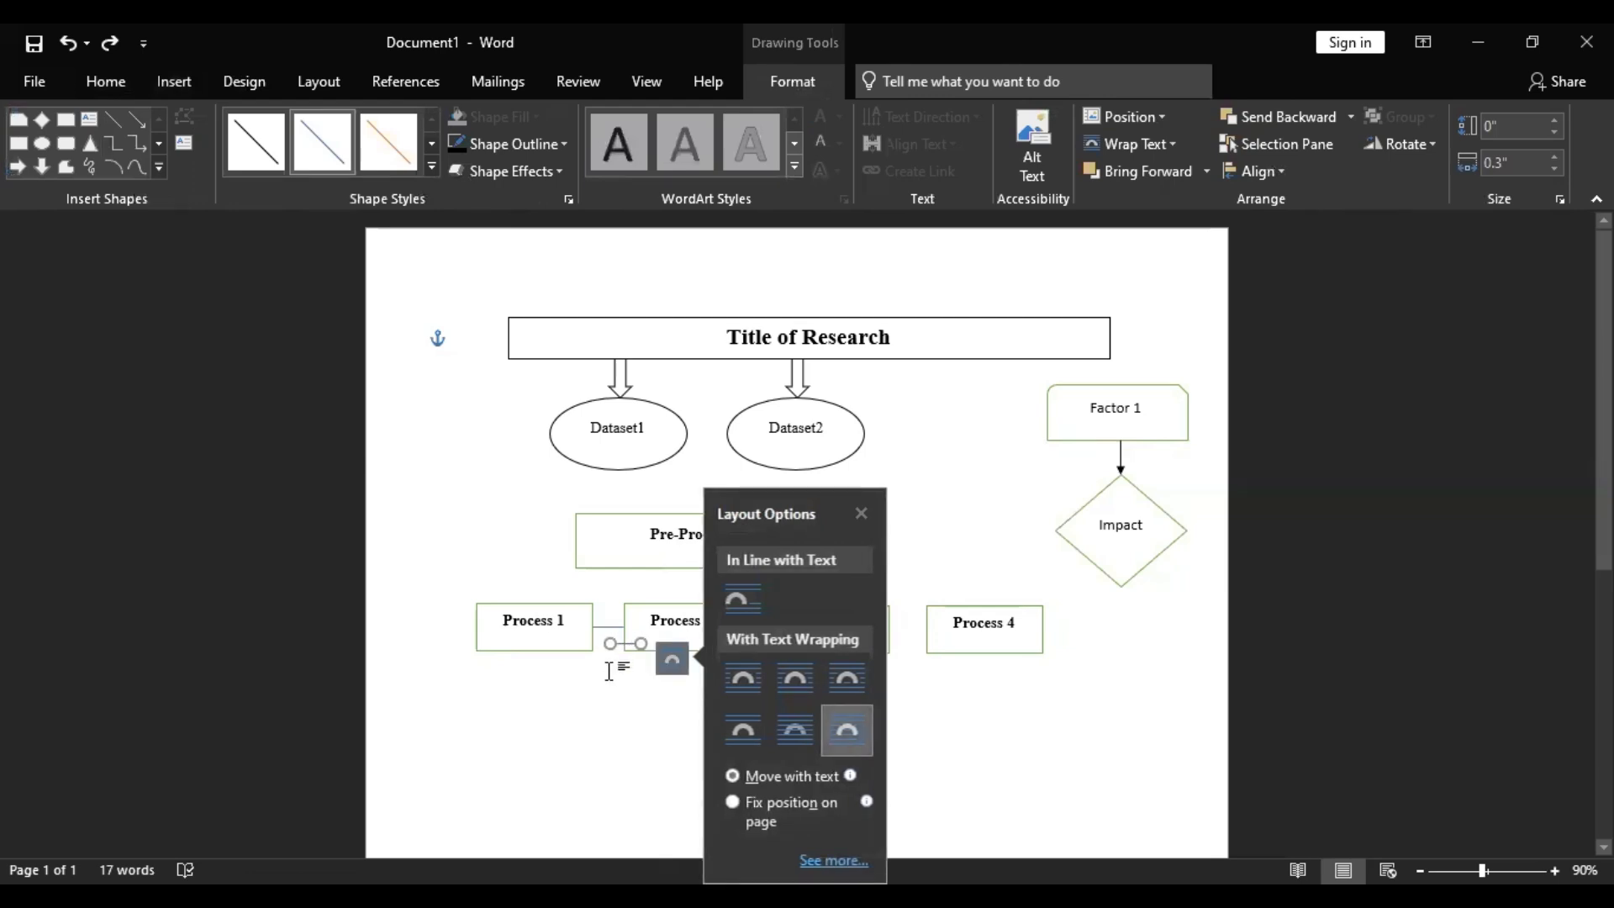
{"action": "key", "text": "Escape"}
{"action": "left_click_drag", "start_coordinate": [613, 642], "coordinate": [745, 628]}
{"action": "key", "text": "Escape"}
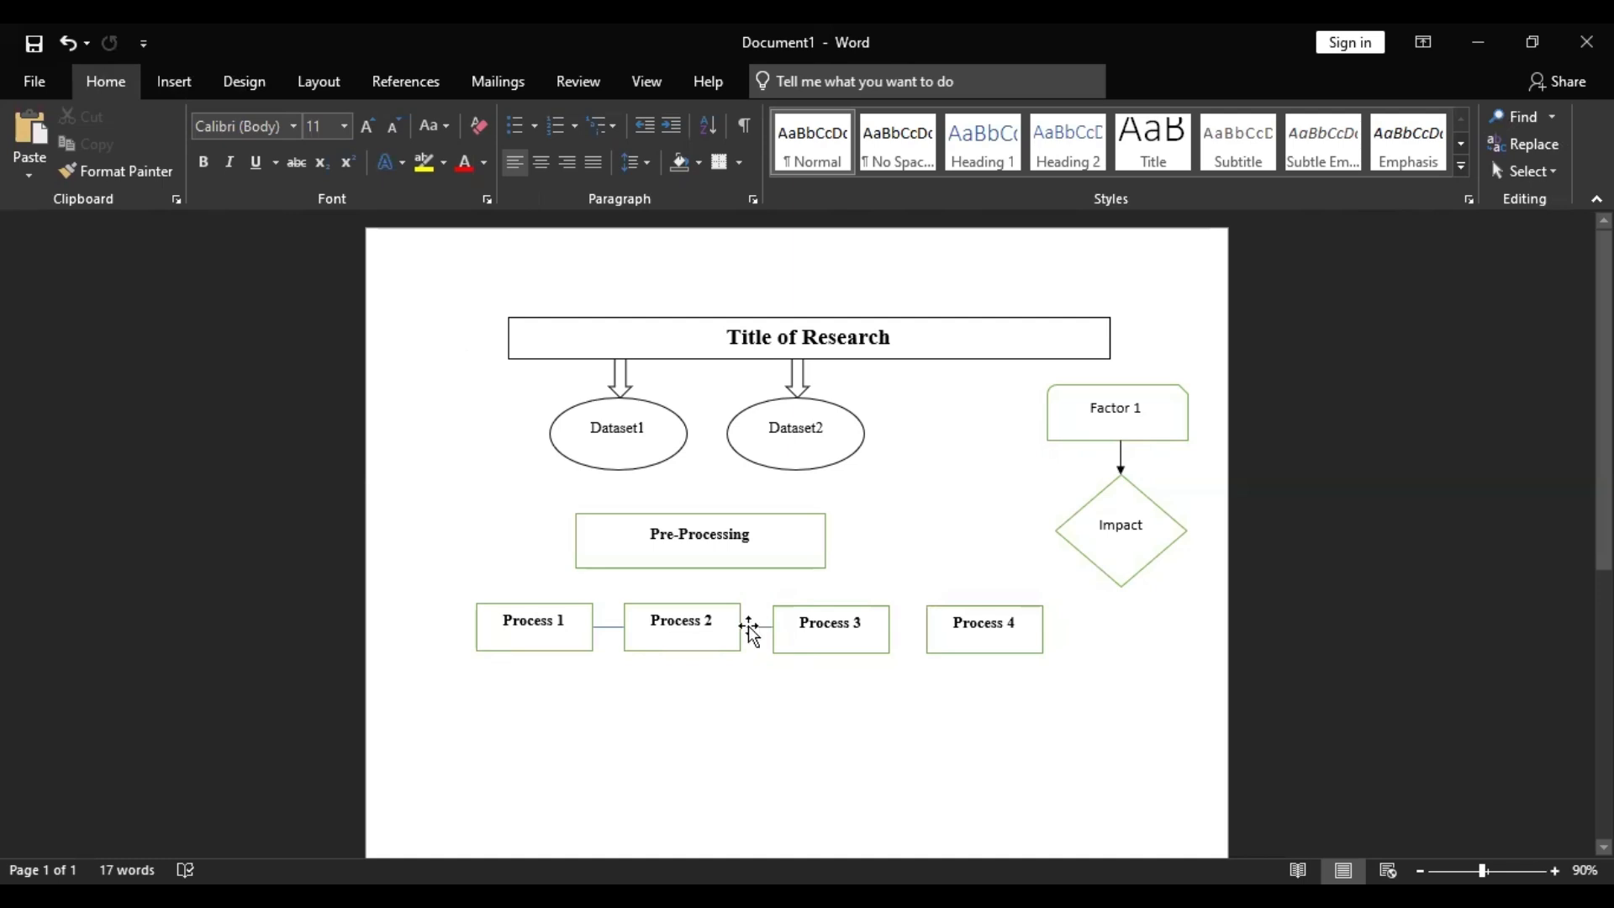
Step: Copy the line between Process 2 and Process 3 and fit the copy between the Process 3 and Process 4 boxes
{"action": "left_click", "coordinate": [750, 627]}
{"action": "key", "text": "ctrl+c"}
{"action": "key", "text": "ctrl+v"}
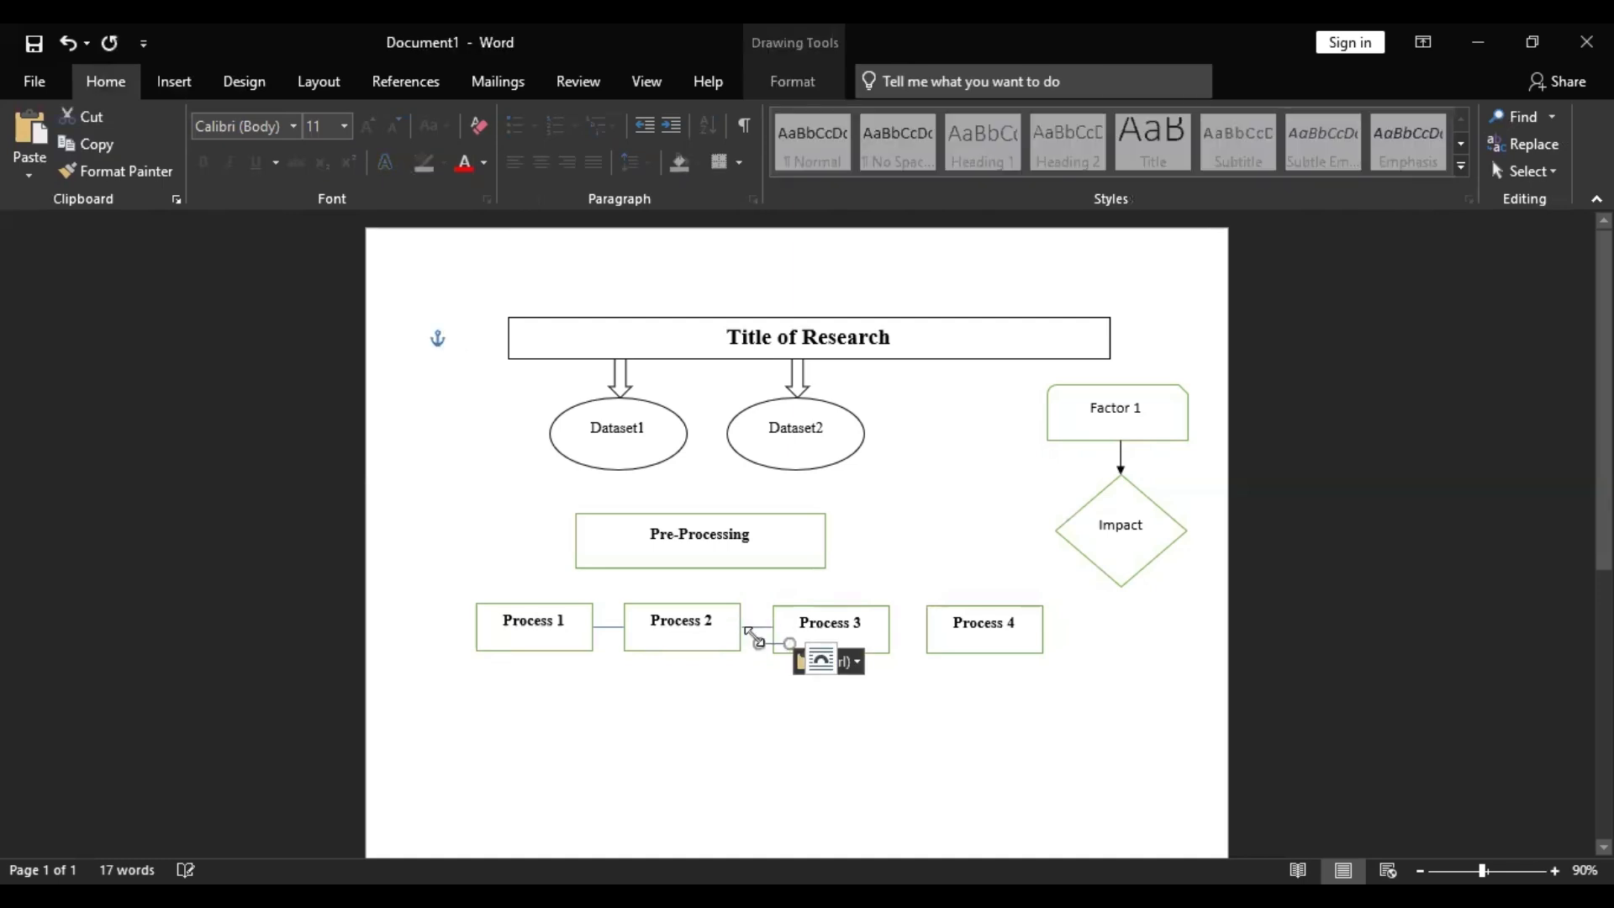
{"action": "left_click_drag", "start_coordinate": [790, 643], "coordinate": [926, 629]}
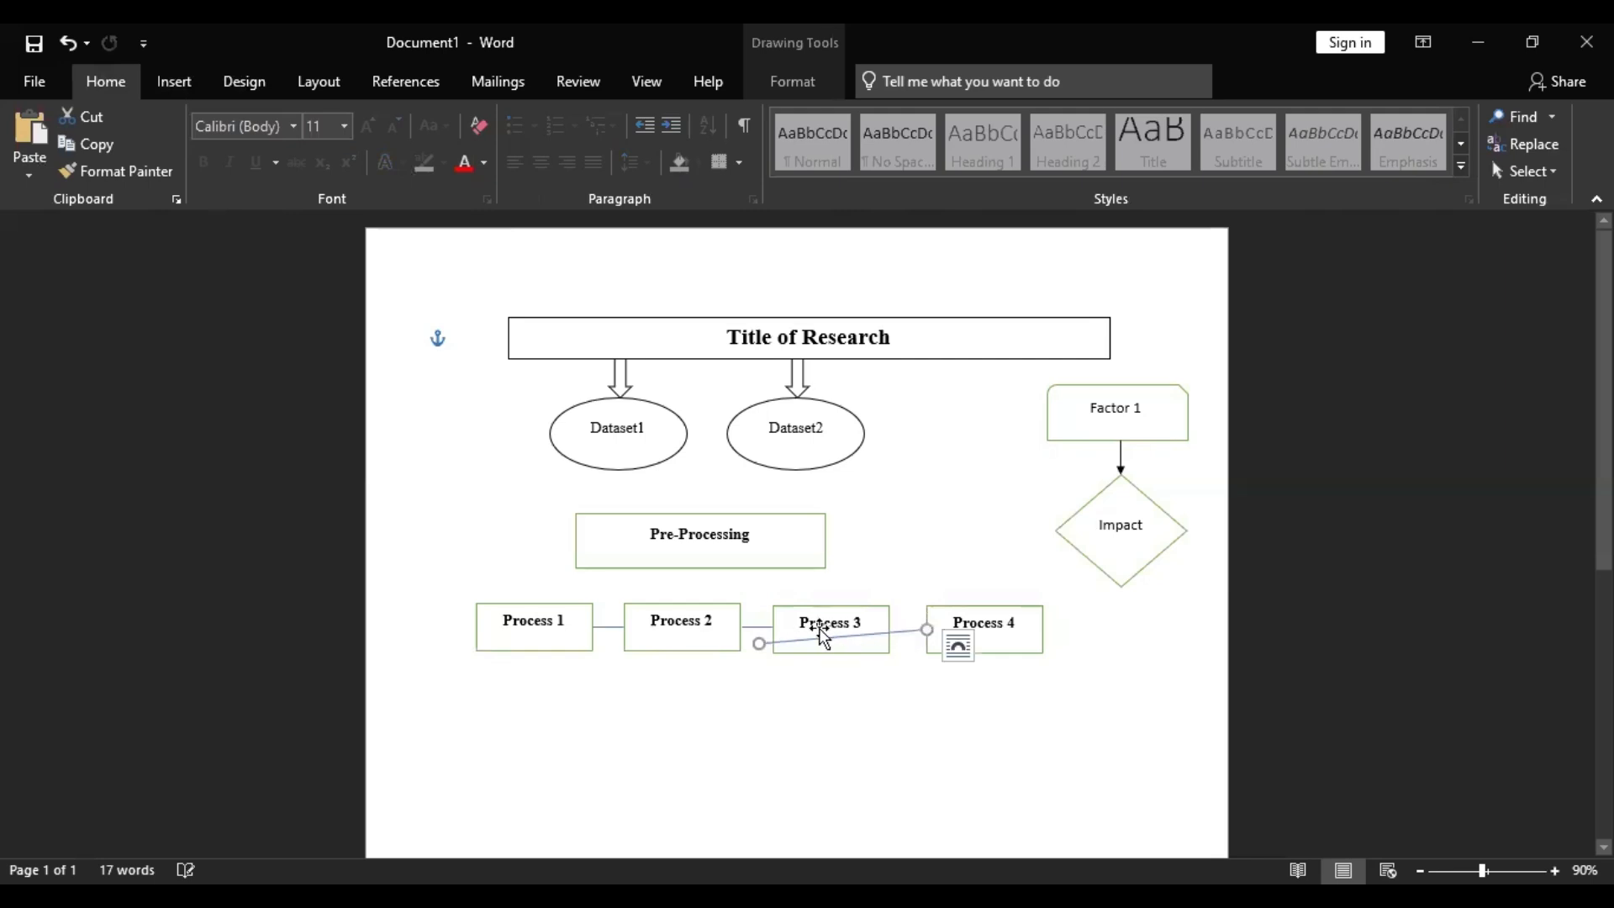
{"action": "left_click_drag", "start_coordinate": [759, 643], "coordinate": [887, 627]}
{"action": "left_click", "coordinate": [898, 683]}
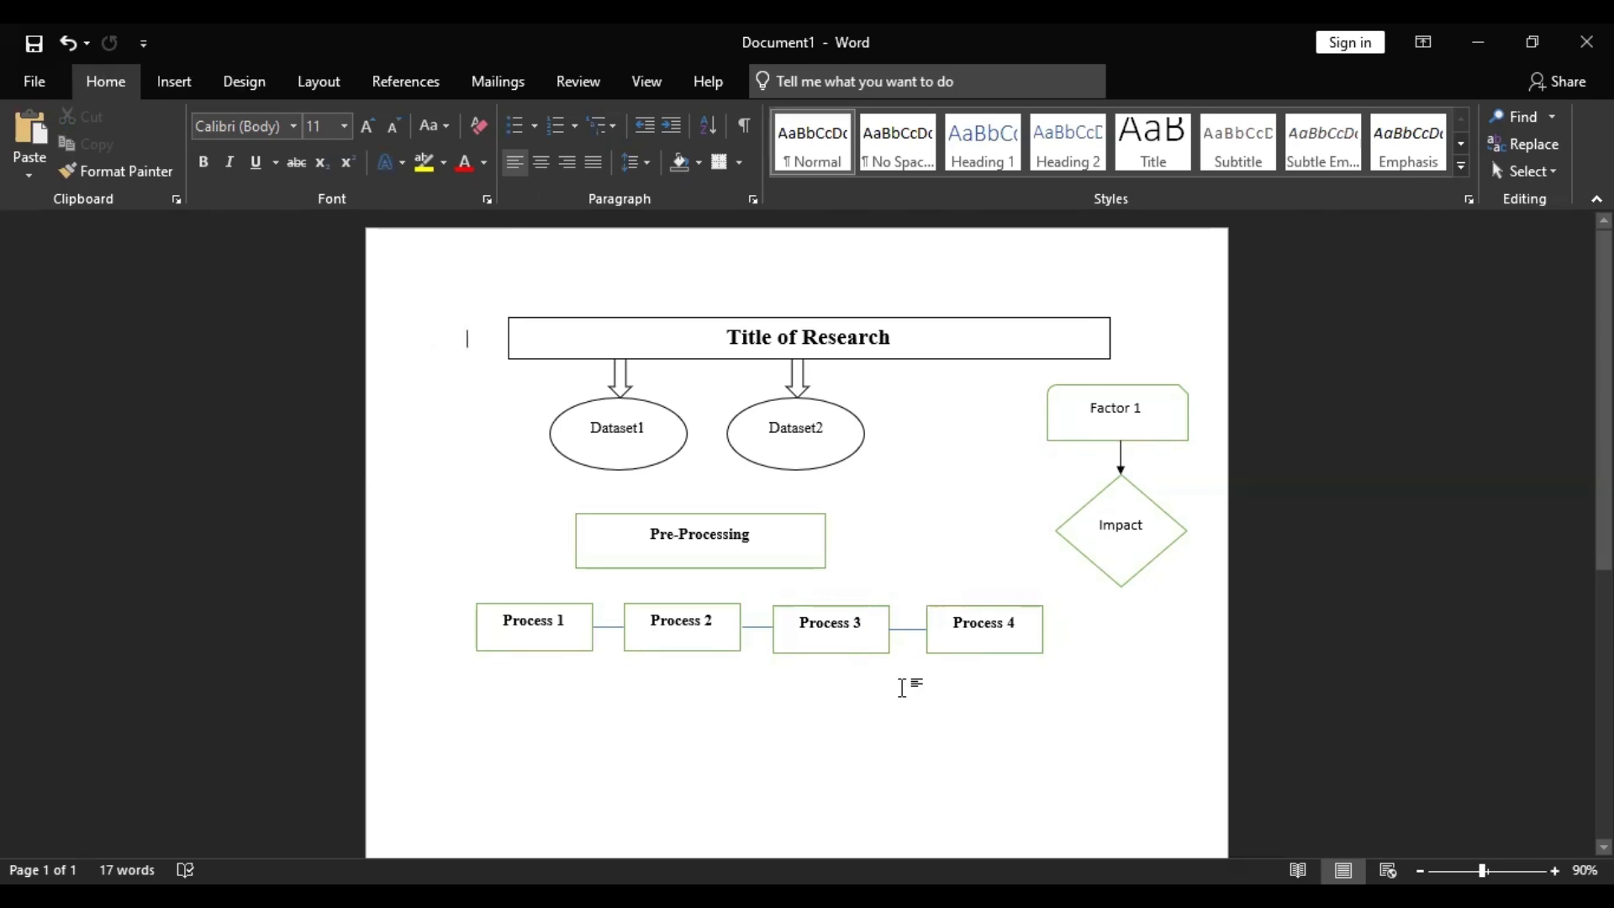
Step: Draw a curved arrow connector from the bottom of the Impact diamond to the right side of the Process 4 box and style it black
{"action": "left_click", "coordinate": [167, 76]}
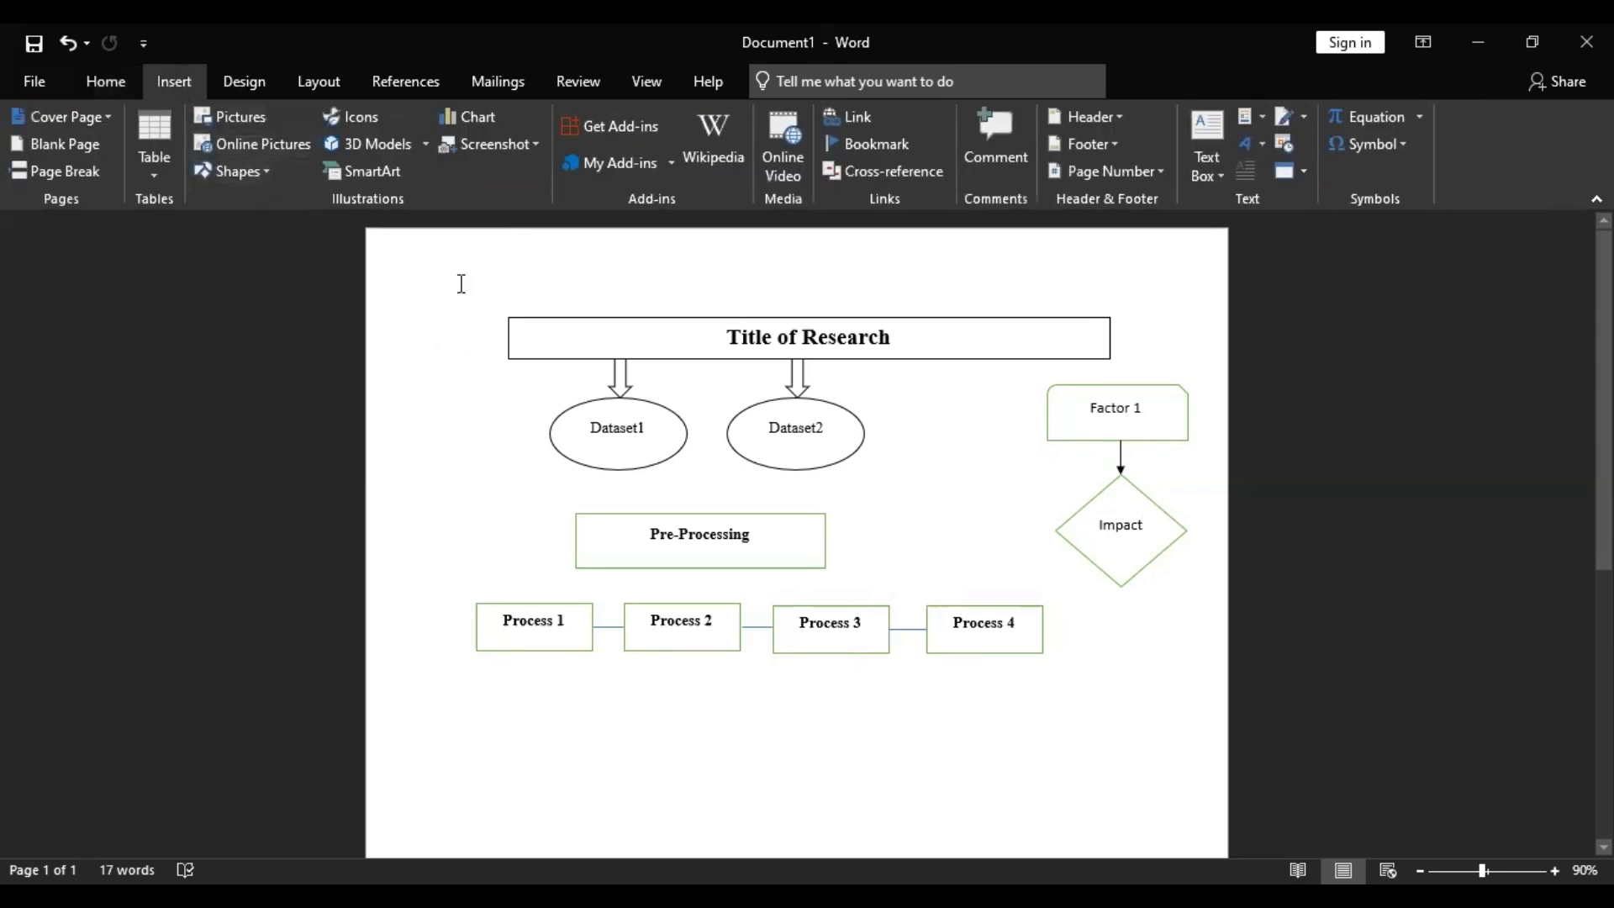
{"action": "left_click", "coordinate": [223, 173]}
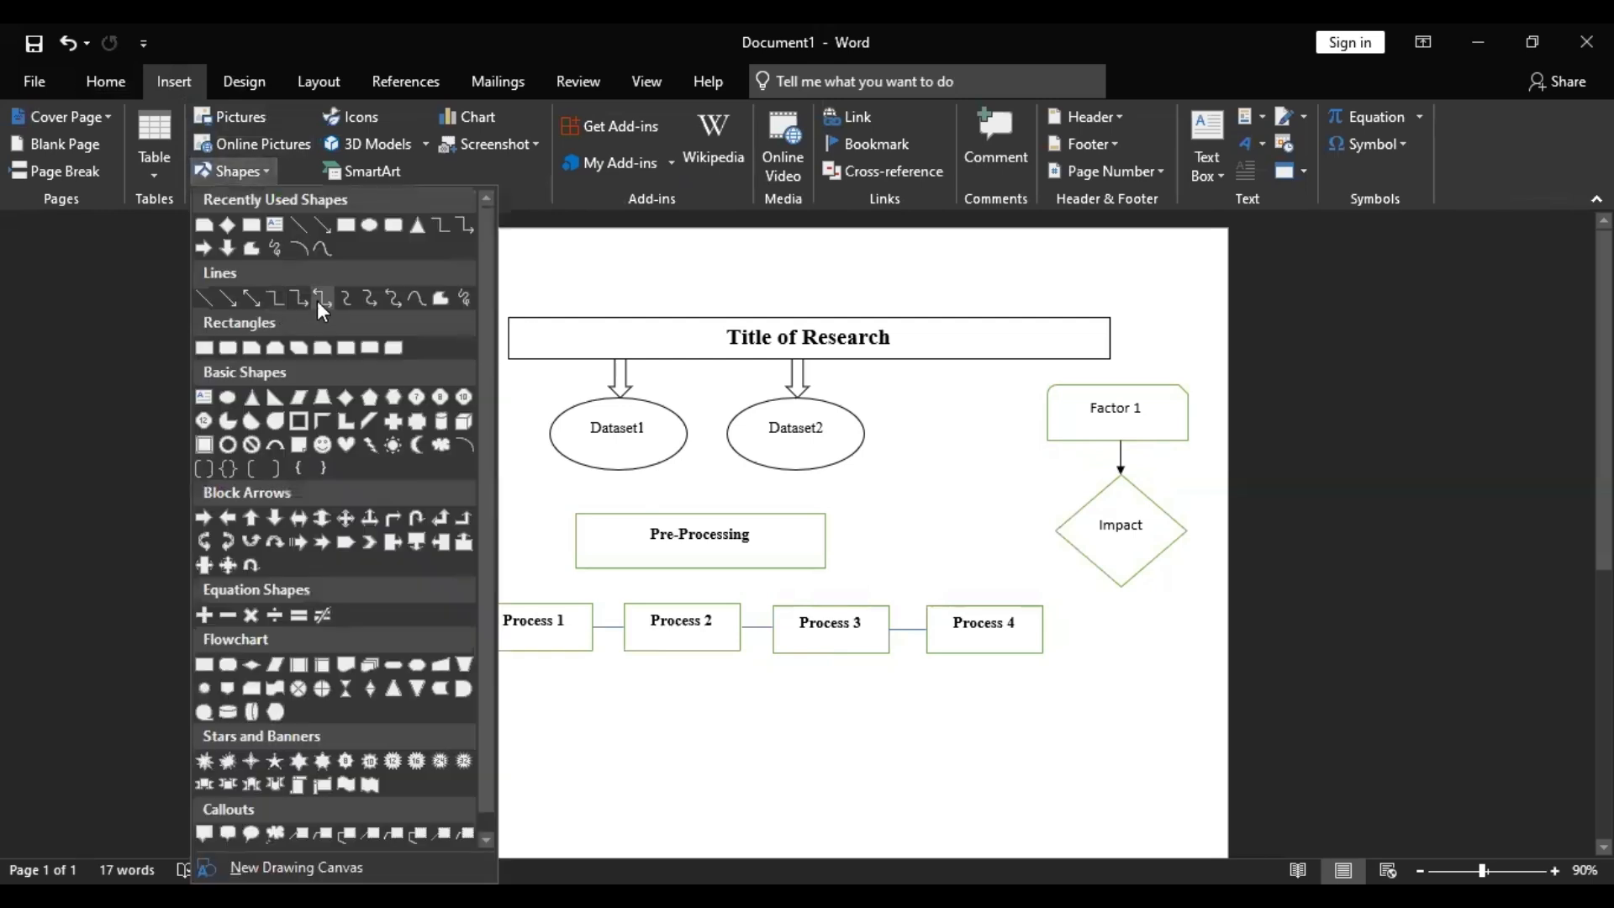
{"action": "left_click", "coordinate": [250, 298]}
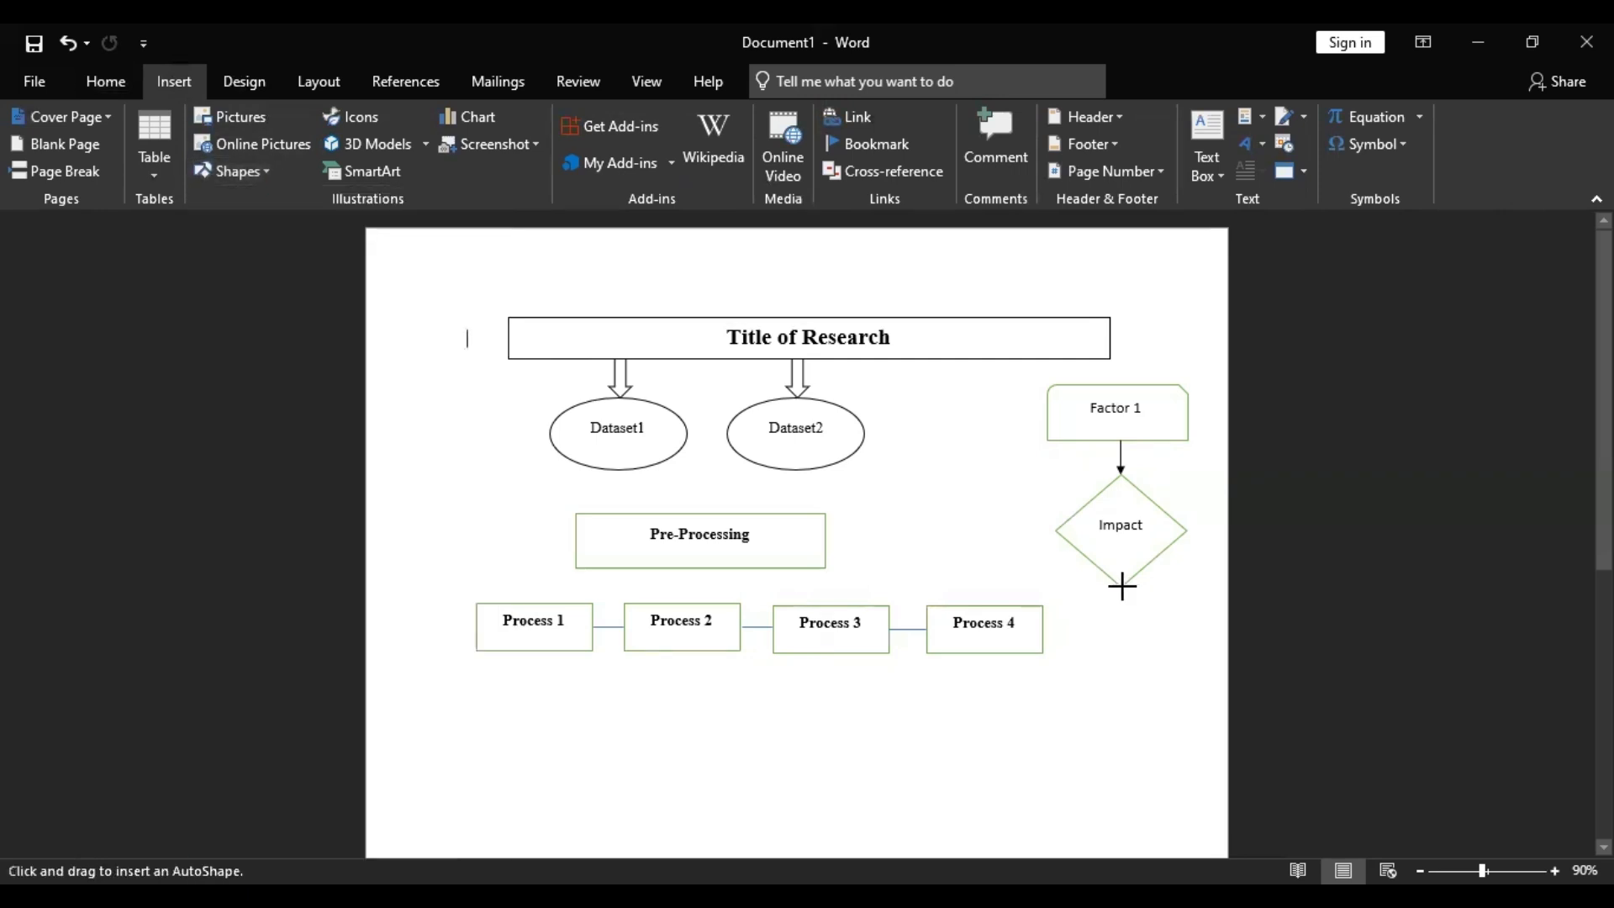
{"action": "left_click_drag", "start_coordinate": [1120, 586], "coordinate": [1038, 626]}
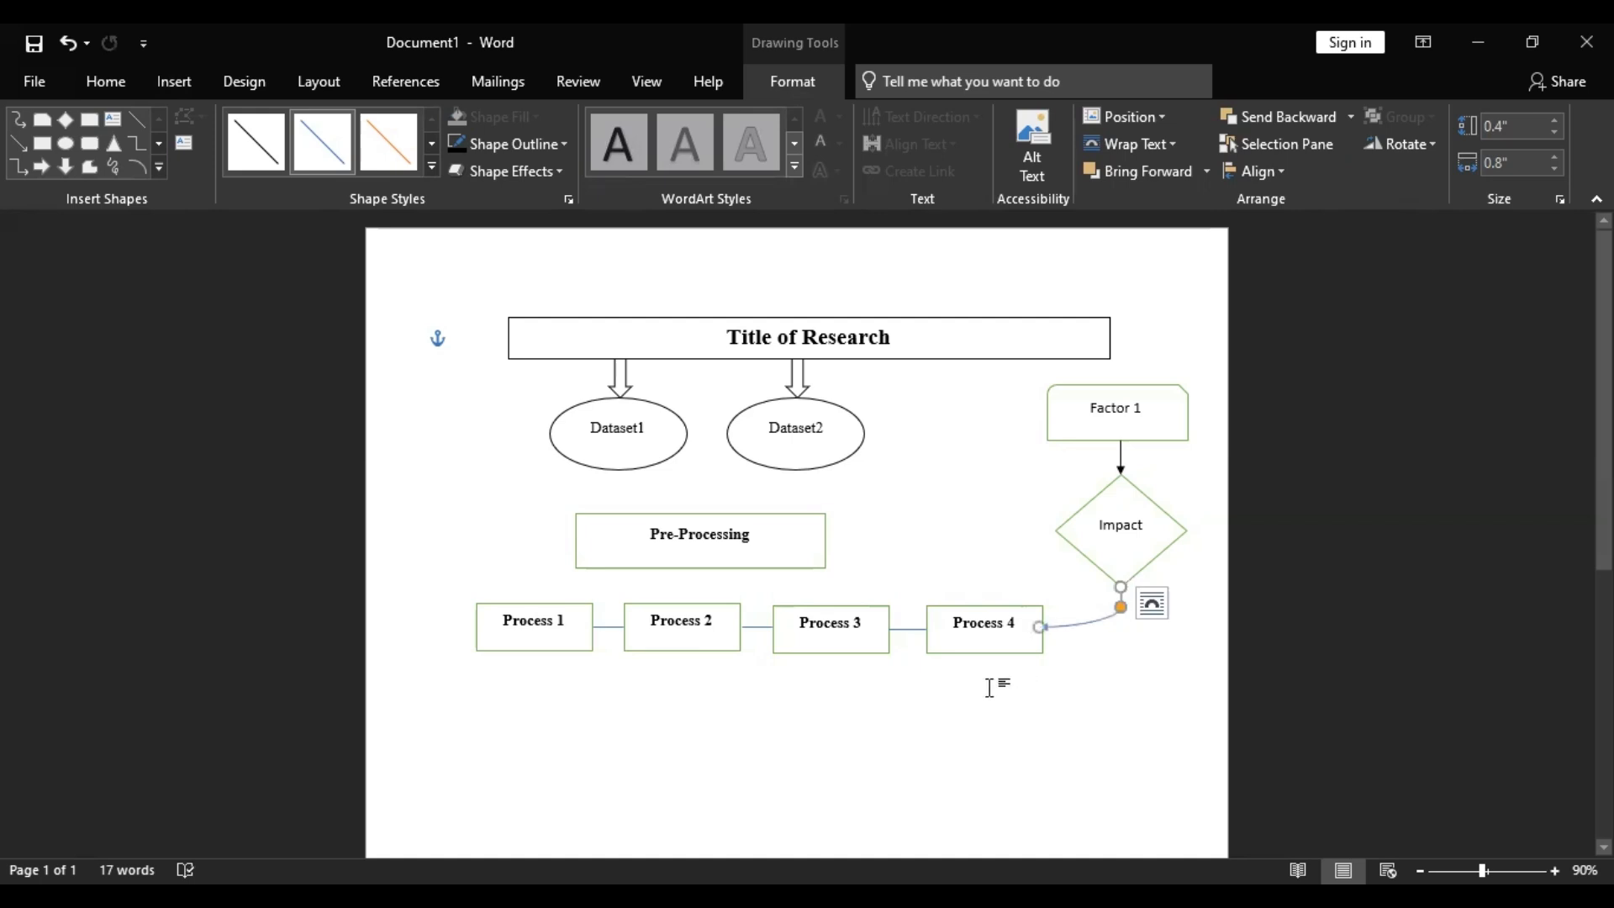
{"action": "key", "text": "ctrl+z"}
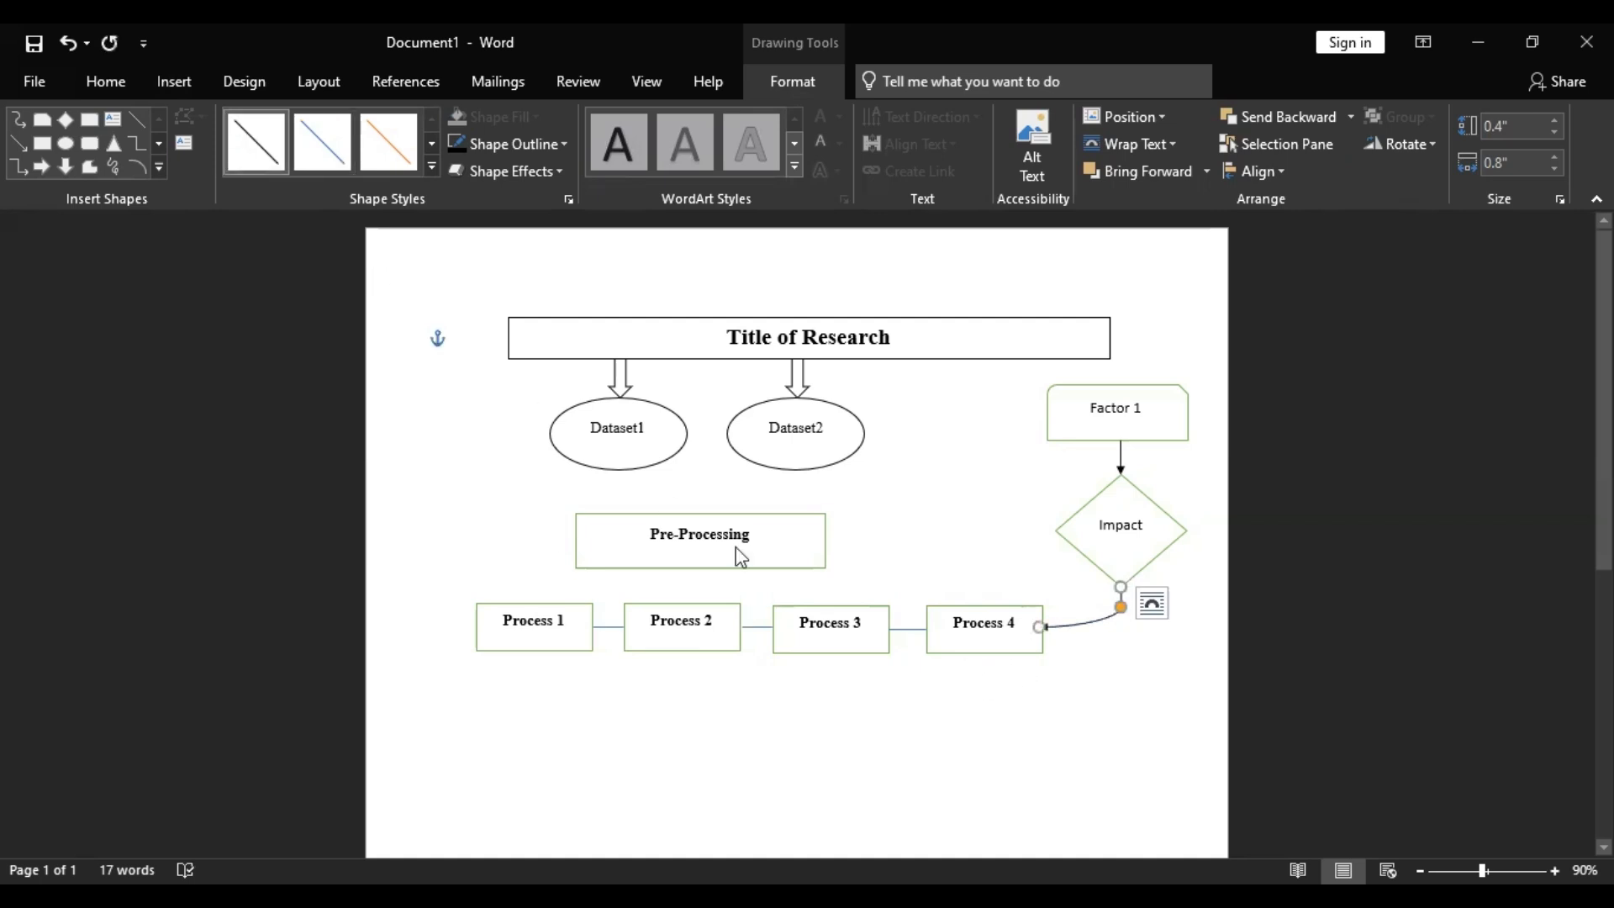
{"action": "left_click", "coordinate": [1127, 752]}
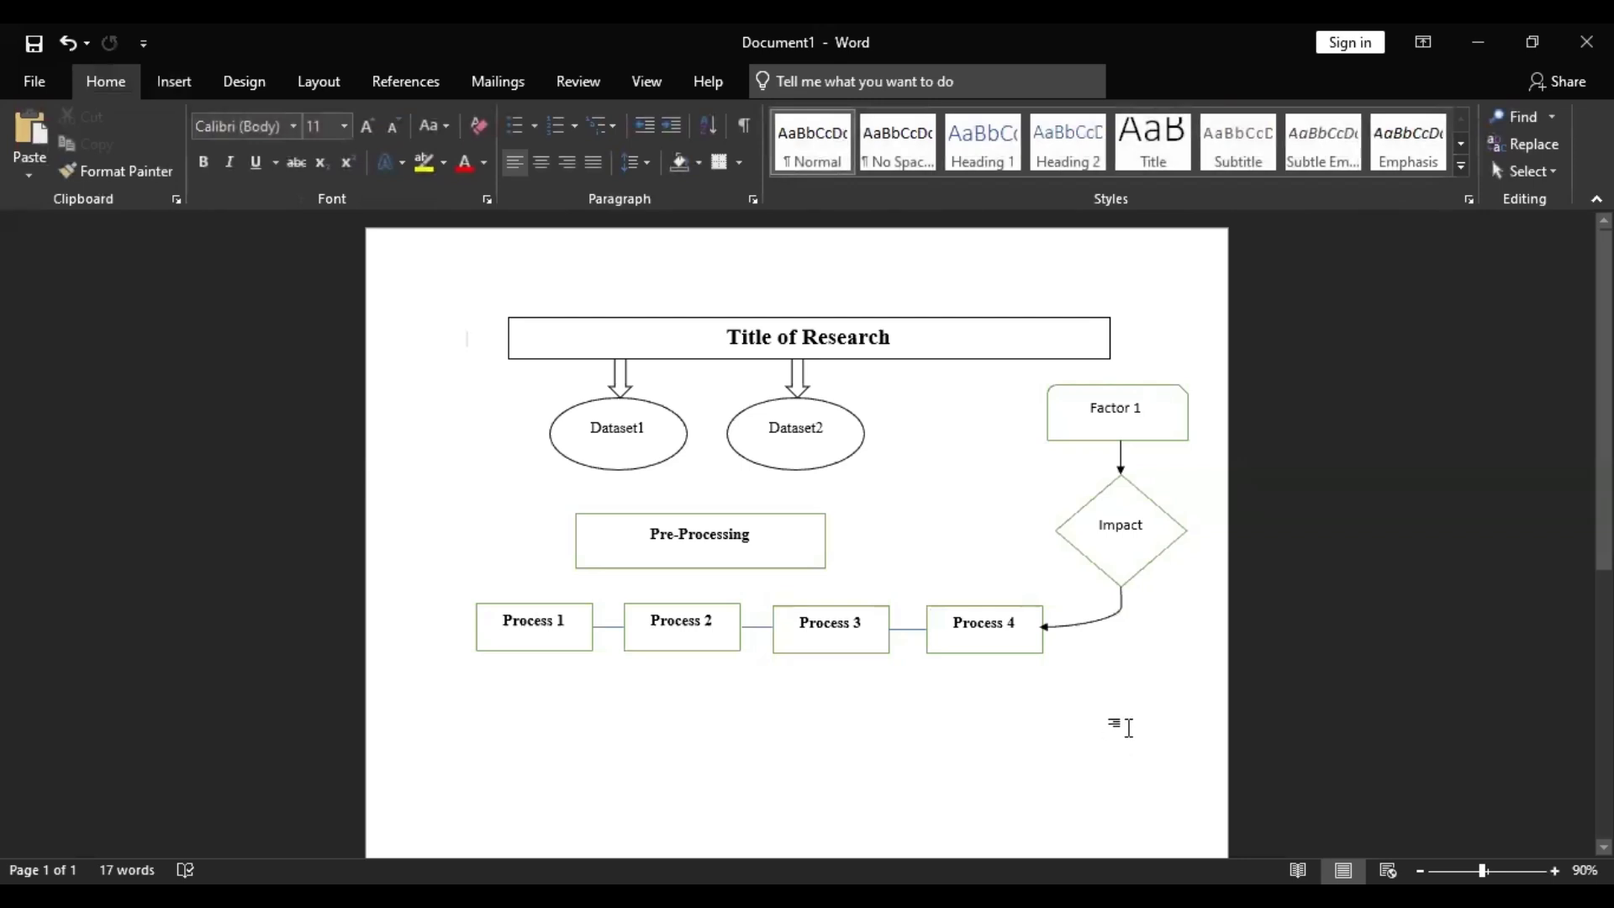
{"action": "scroll", "coordinate": [1128, 727], "scroll_direction": "down", "scroll_amount": 3}
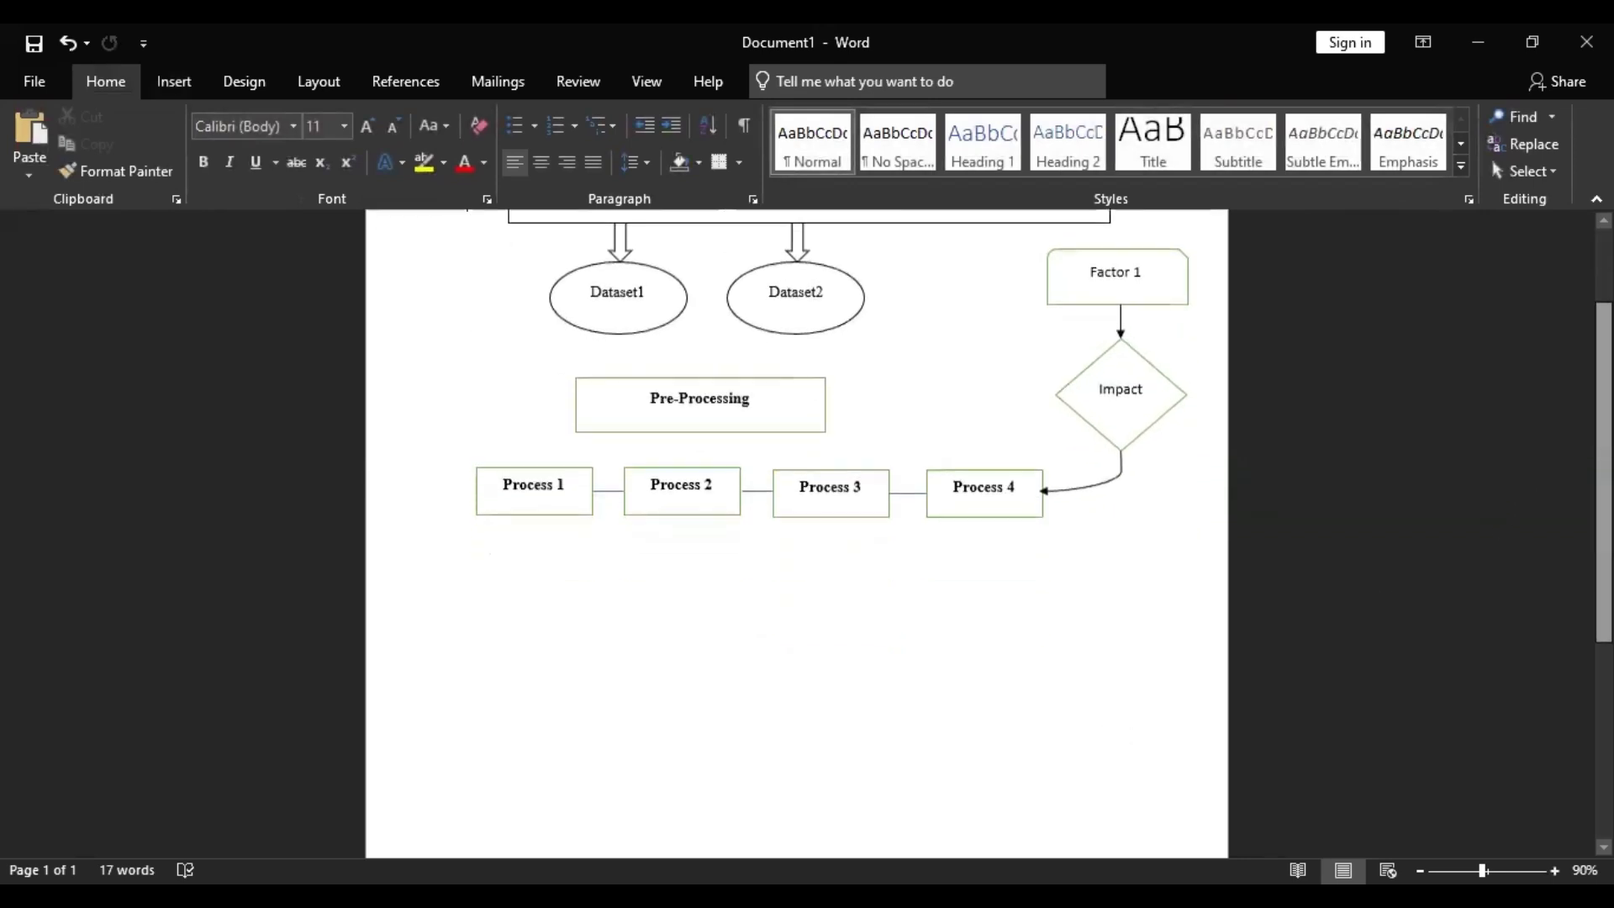
{"action": "scroll", "coordinate": [797, 538], "scroll_direction": "up", "scroll_amount": 3}
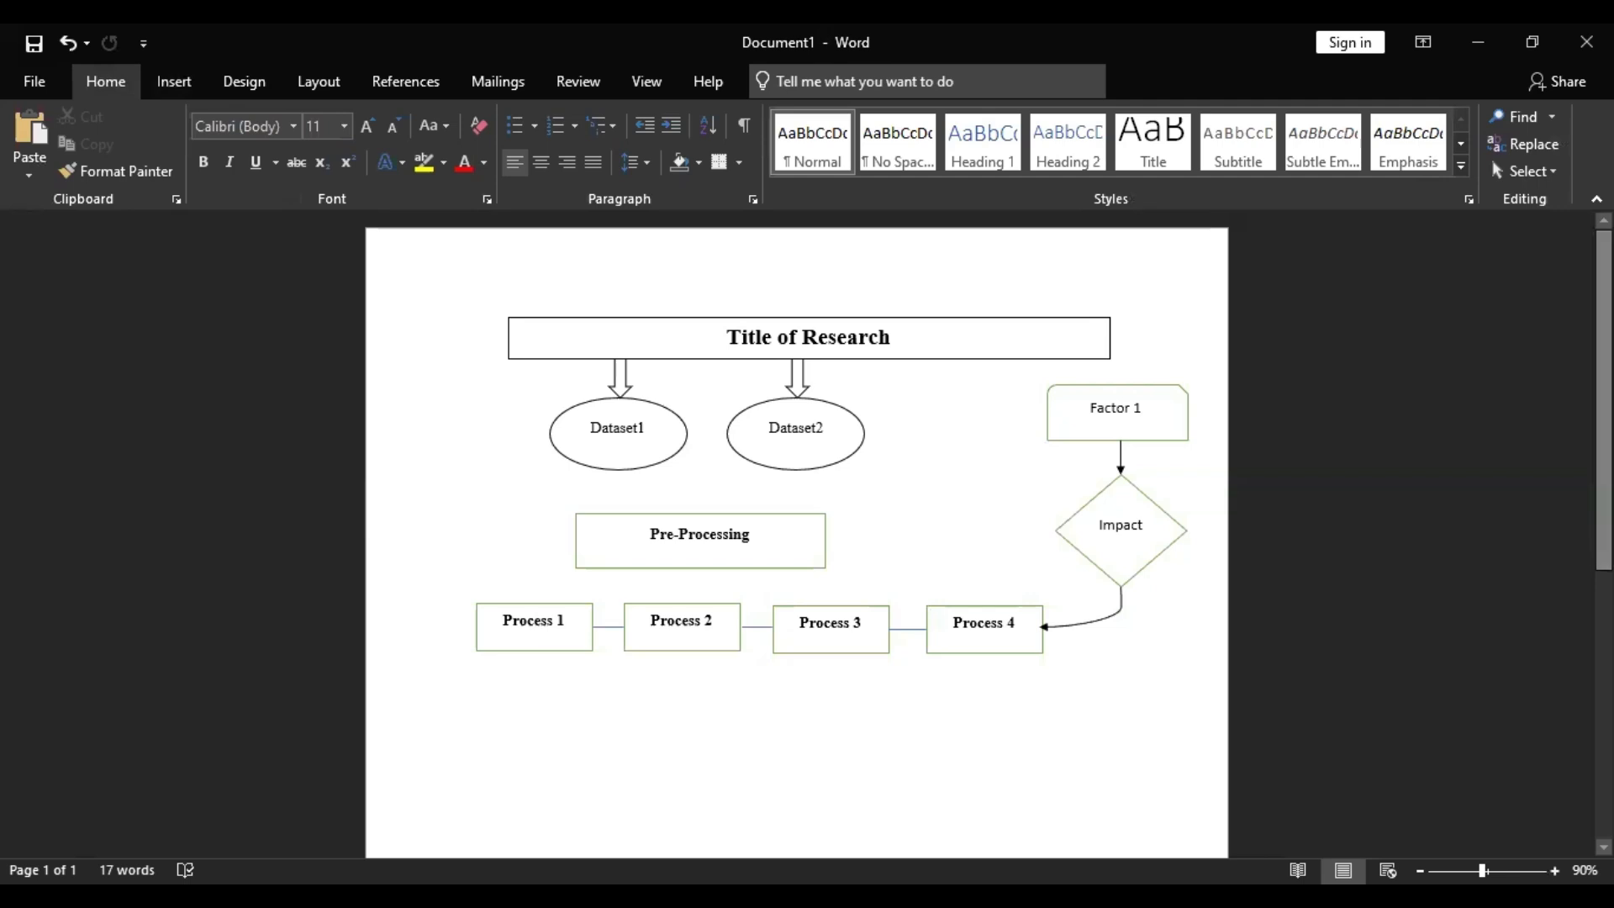
{"action": "scroll", "coordinate": [797, 538], "scroll_direction": "down", "scroll_amount": 8}
{"action": "scroll", "coordinate": [797, 539], "scroll_direction": "up", "scroll_amount": 8}
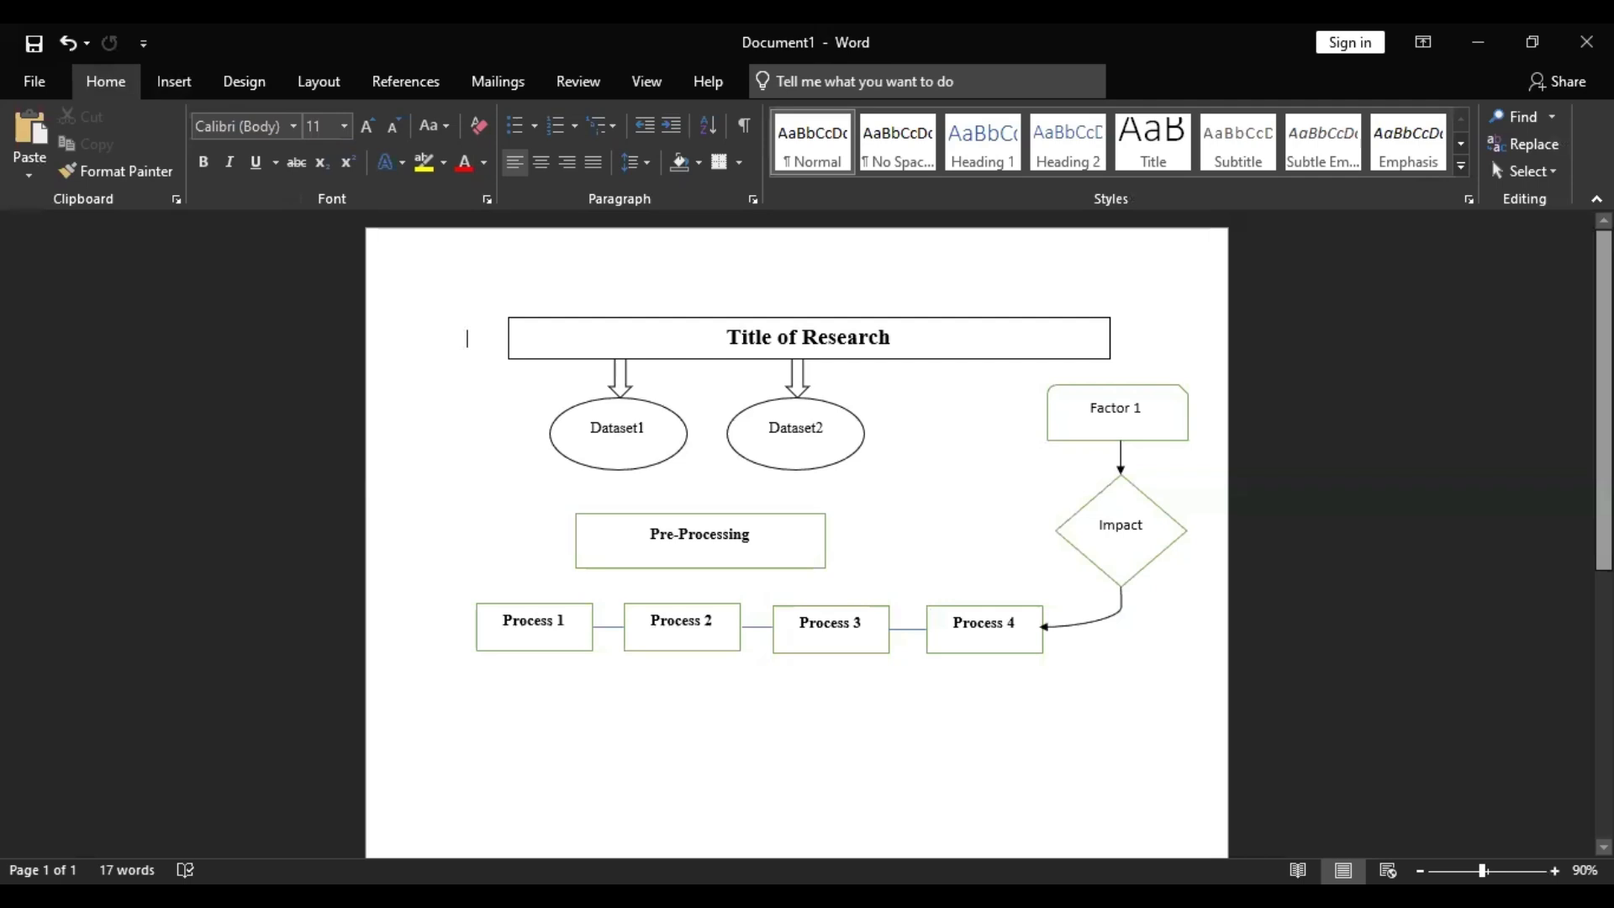